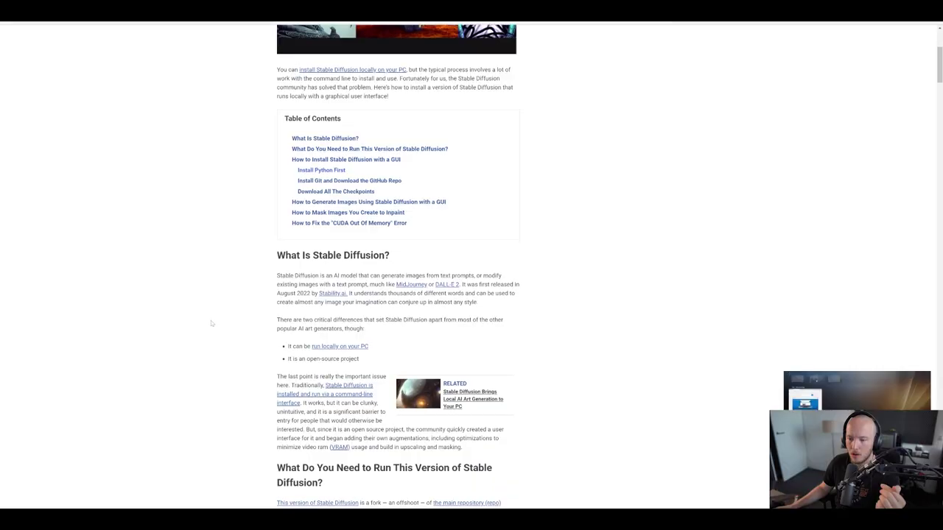
# Review the How-To Geek article's requirements and installation sections through Install Git and Download the GitHub Repo
pyautogui.scroll(-5, 211, 323)
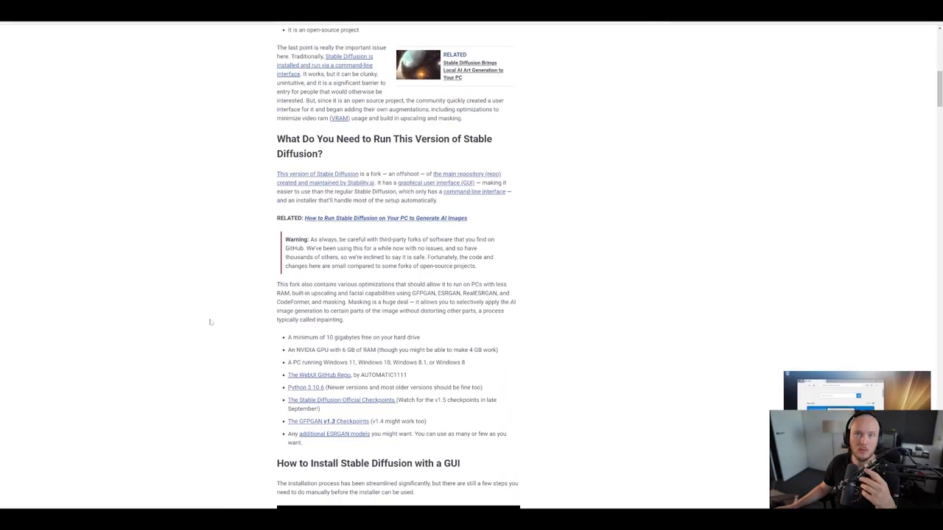
pyautogui.scroll(3, 184, 334)
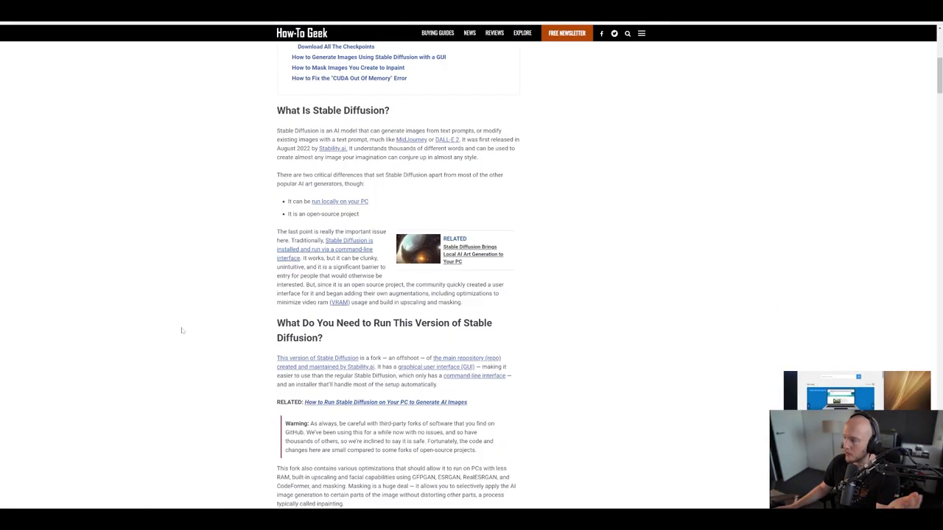
pyautogui.scroll(6, 262, 328)
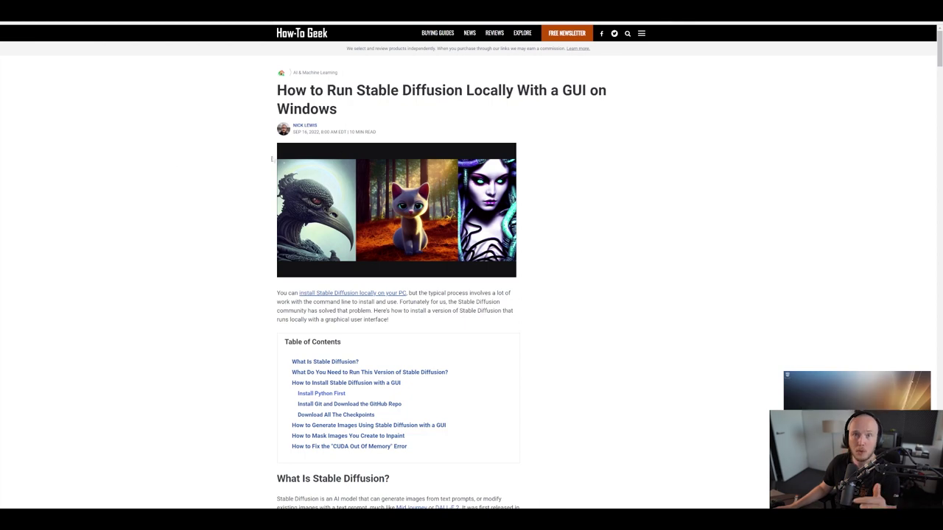
pyautogui.scroll(-3, 272, 158)
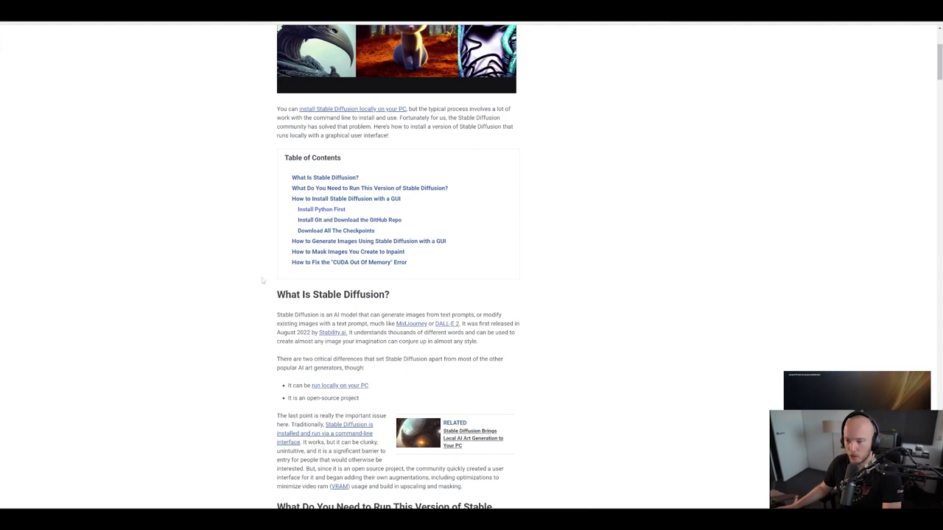
pyautogui.scroll(-8, 262, 281)
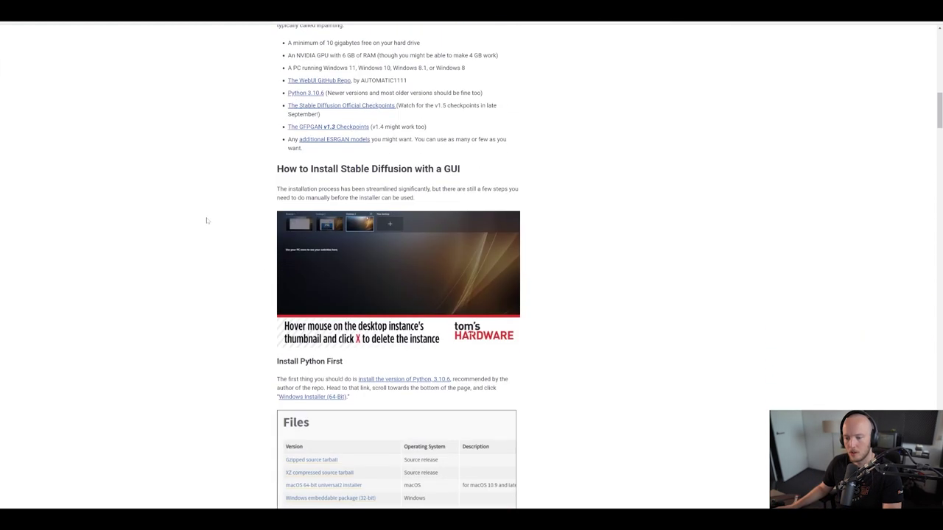
pyautogui.scroll(-5, 208, 221)
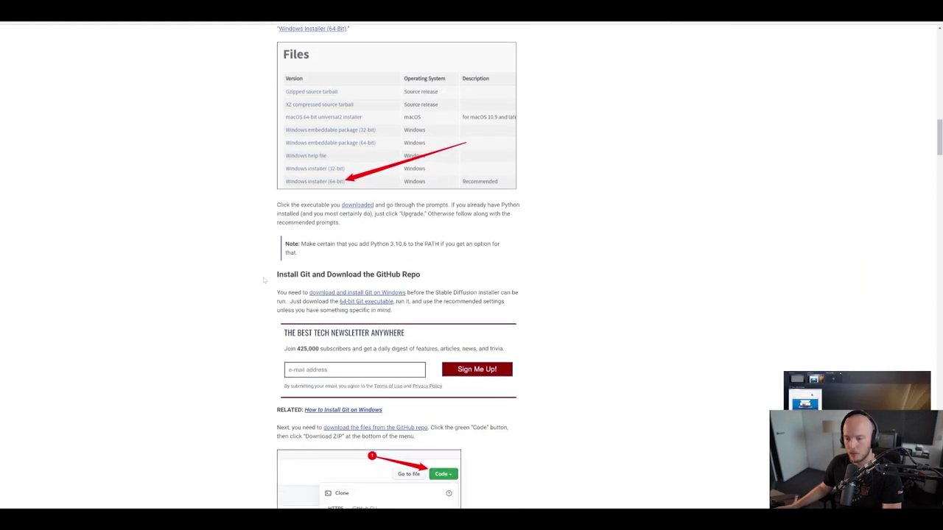
pyautogui.moveTo(296, 275); pyautogui.dragTo(362, 274)
pyautogui.click(590, 270)
pyautogui.scroll(-2, 588, 273)
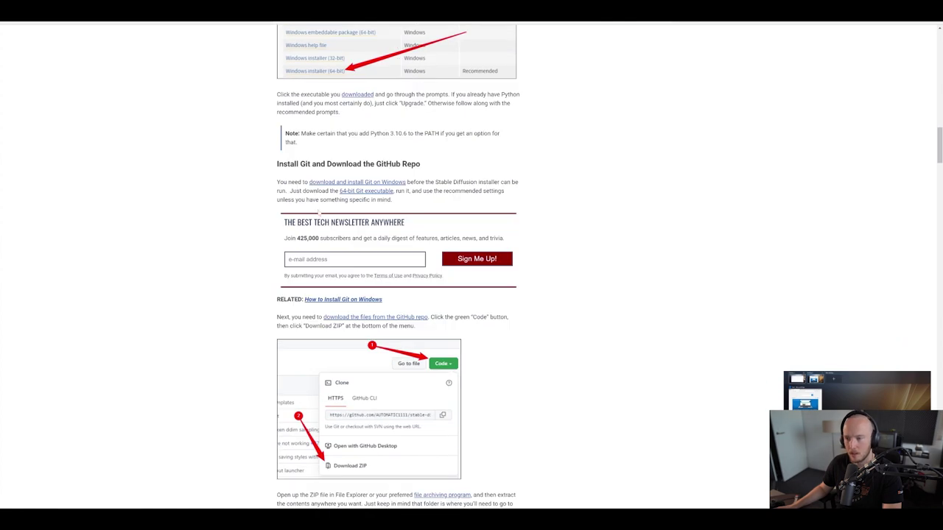
pyautogui.scroll(-1, 497, 165)
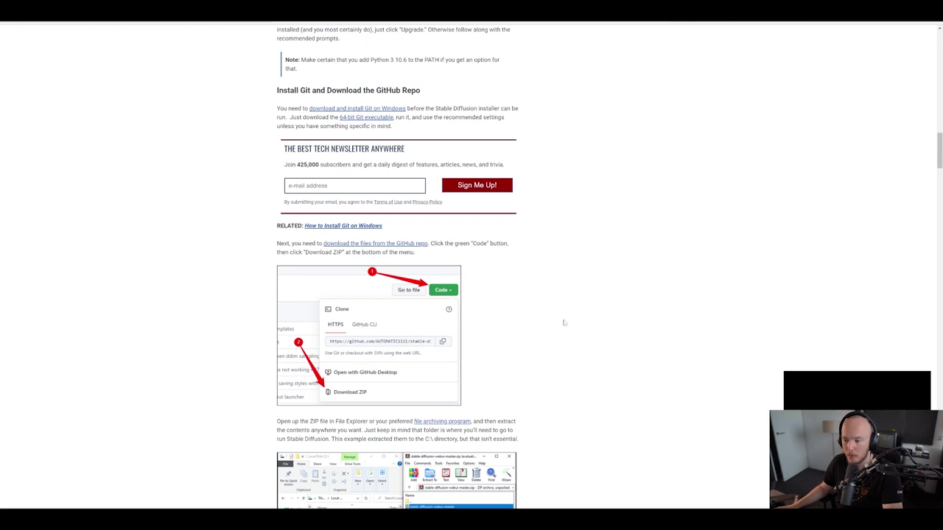
# Open the article's linked AUTOMATIC1111 stable-diffusion-webui repository, show its Download ZIP option, and return to the article
pyautogui.click(375, 243)
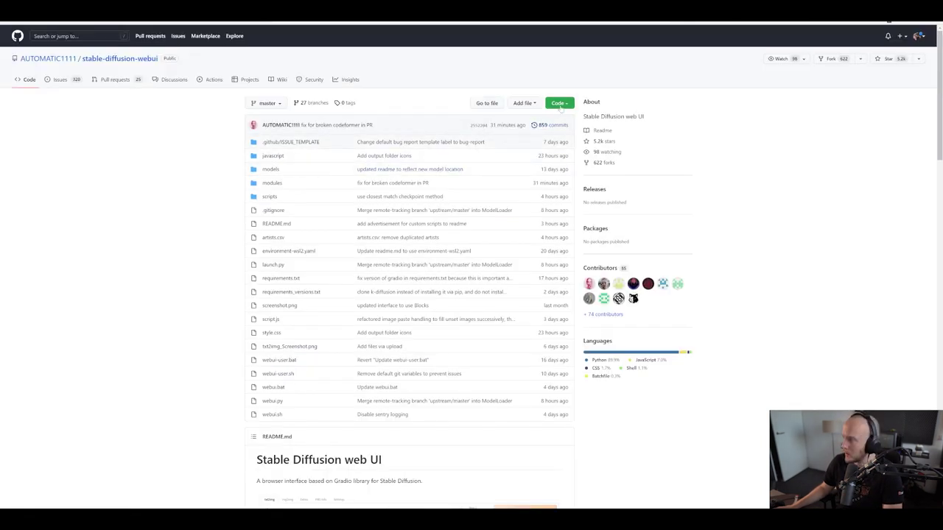
pyautogui.click(560, 103)
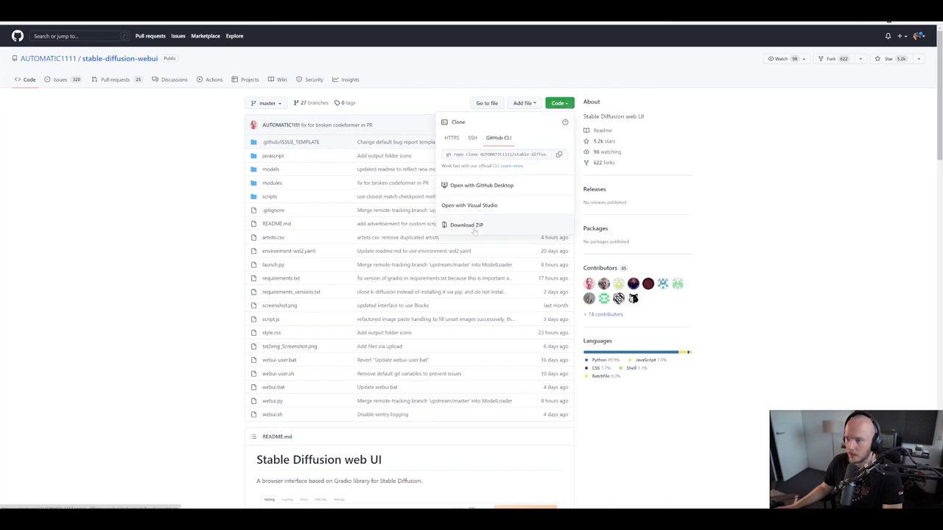
pyautogui.click(120, 254)
pyautogui.click(100, 10)
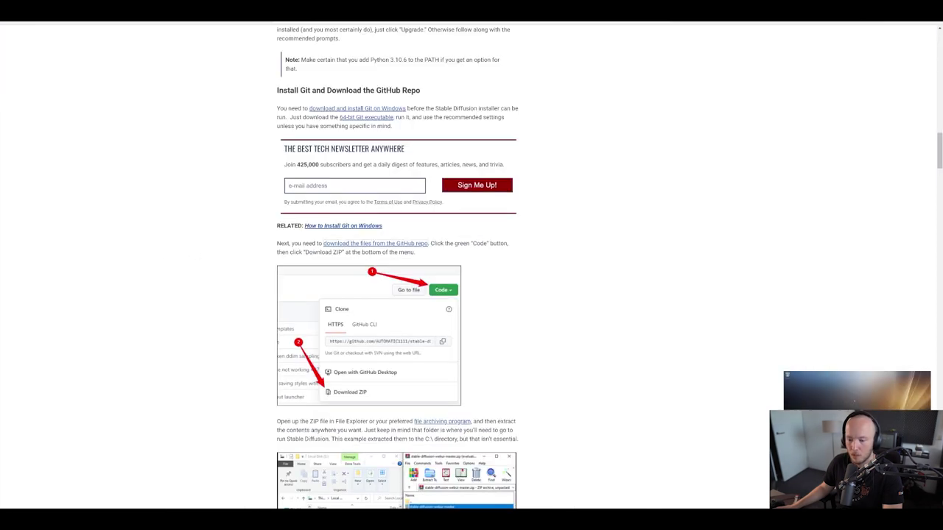
# In File Explorer, browse to StableDiffusion\stable-diffusion-webui-master on the C: drive, look through its contents, and move the window off the article
pyautogui.moveTo(334, 519)
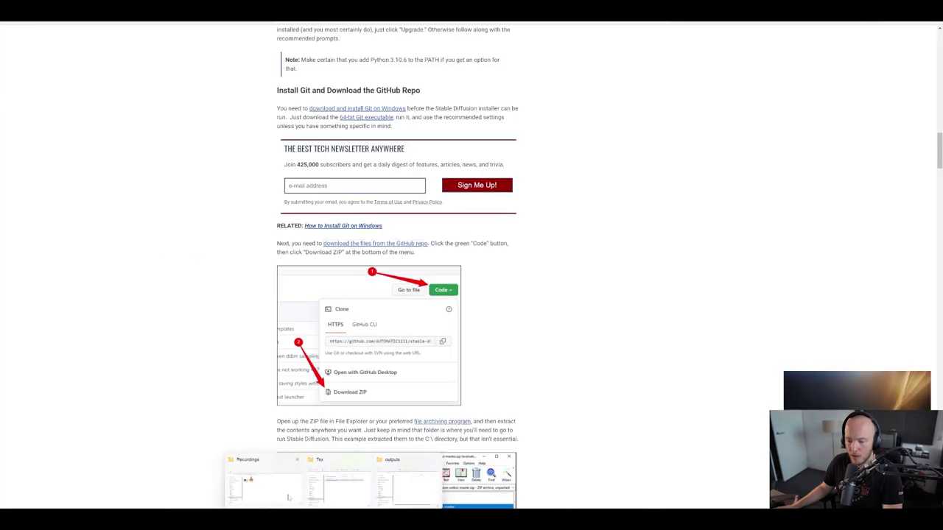
pyautogui.click(407, 487)
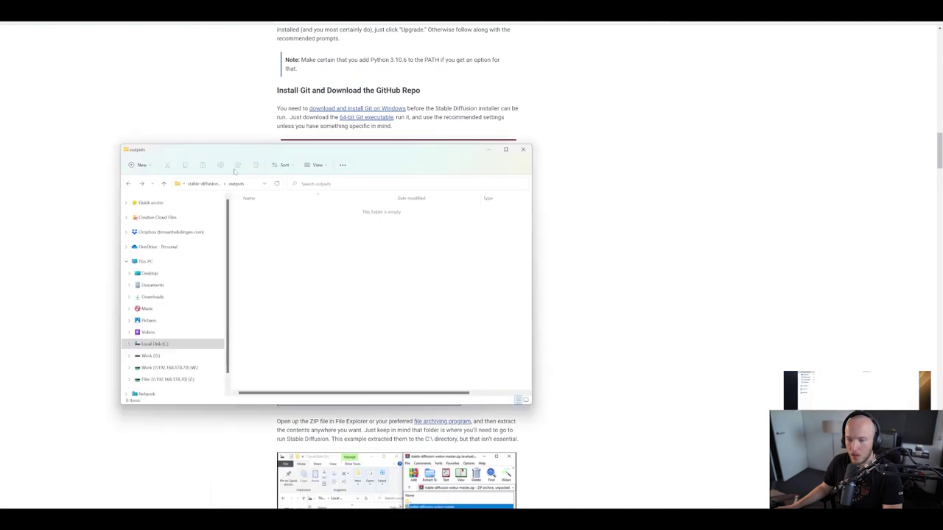
pyautogui.click(194, 184)
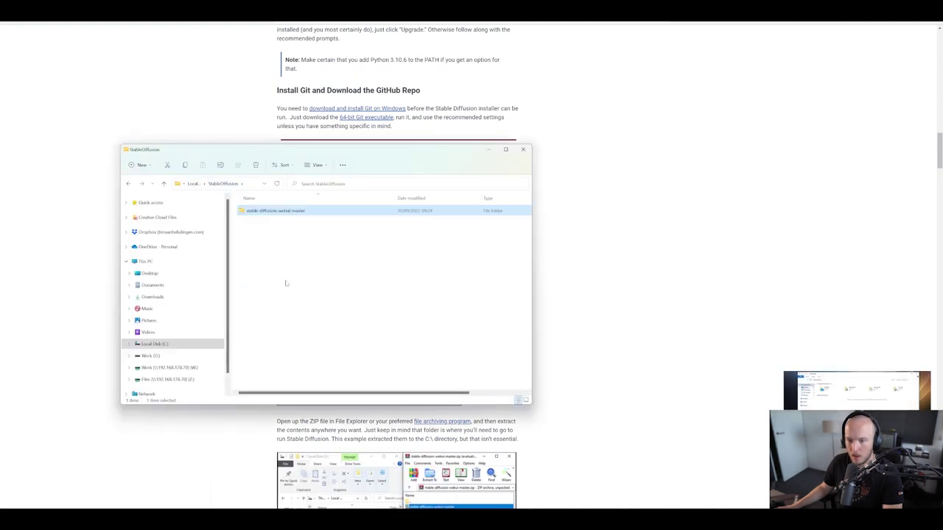
pyautogui.click(195, 184)
pyautogui.doubleClick(259, 267)
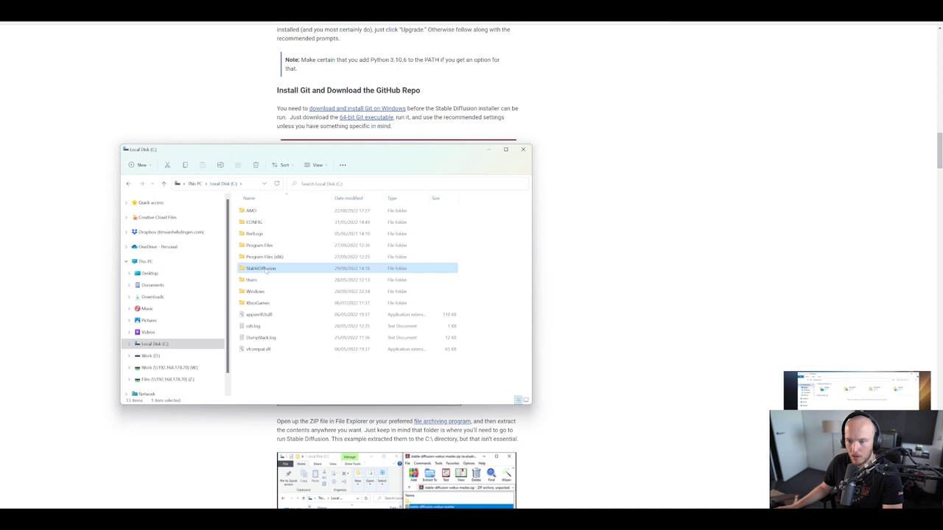
pyautogui.doubleClick(284, 211)
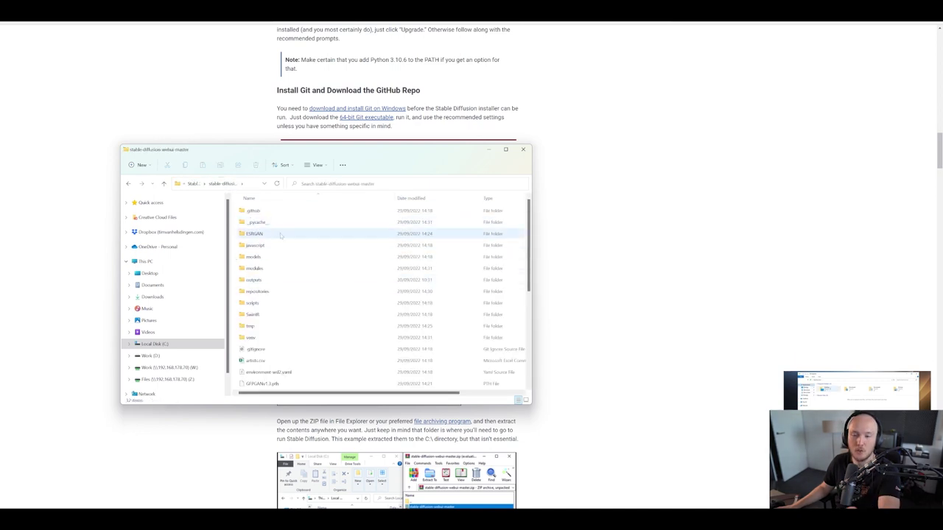
pyautogui.scroll(-5, 318, 283)
pyautogui.scroll(5, 318, 282)
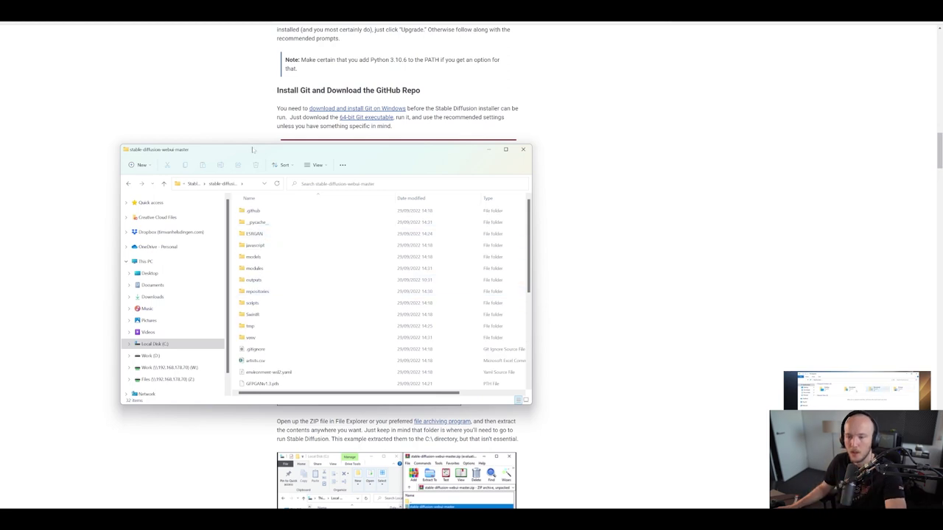
pyautogui.moveTo(262, 154); pyautogui.dragTo(0, 199)
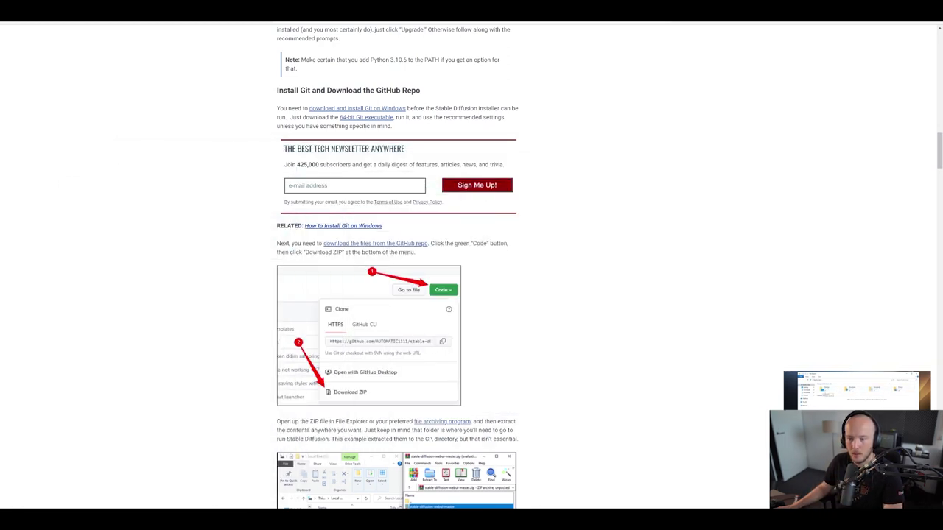
# Open the Stable Diffusion Checkpoints page linked in the article and examine its model description and sd-v1-4.ckpt download
pyautogui.scroll(-5, 200, 307)
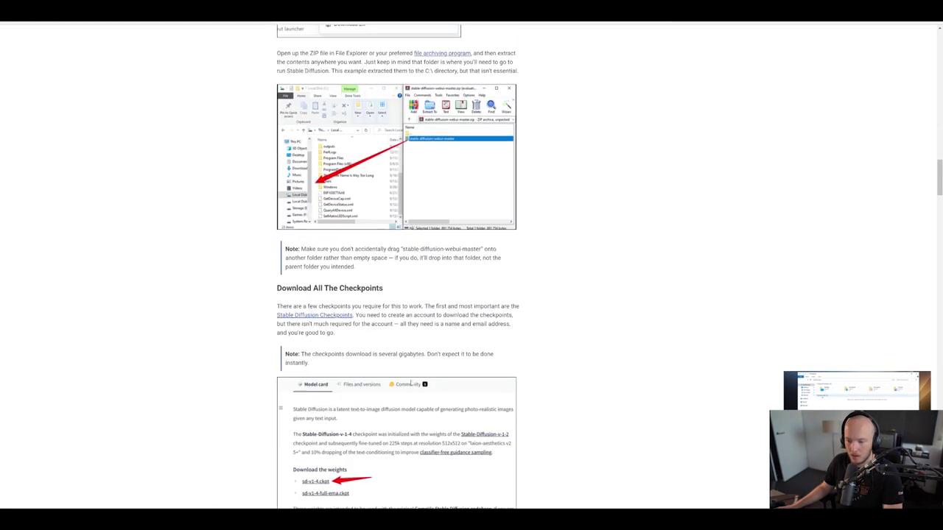
pyautogui.scroll(-2, 428, 338)
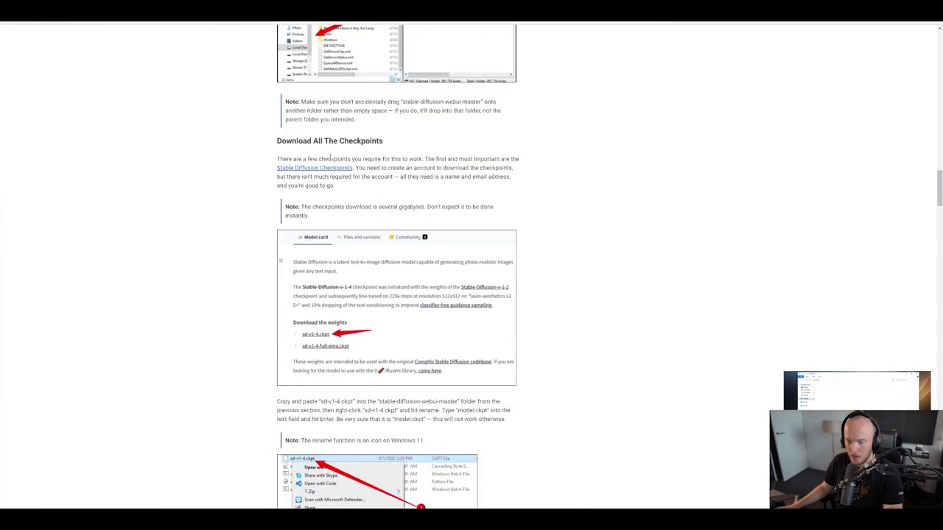
pyautogui.scroll(-1, 487, 201)
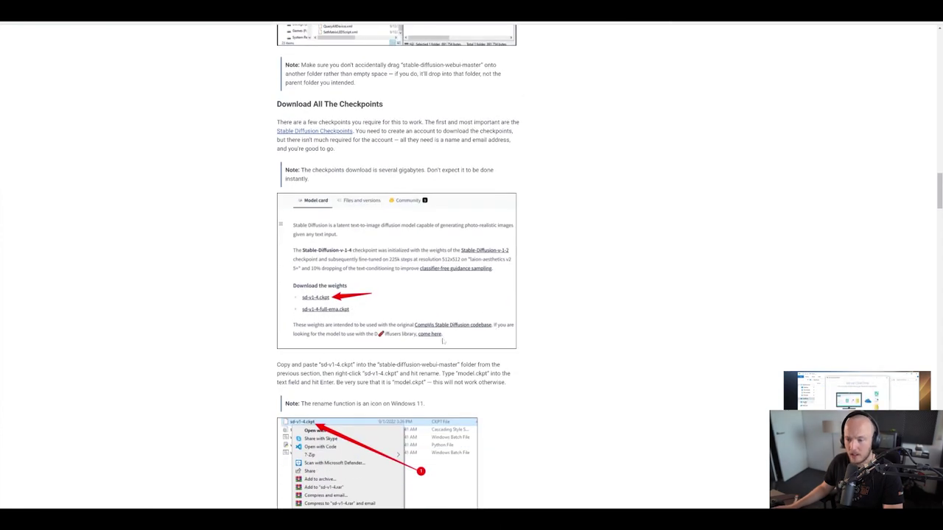
pyautogui.scroll(2, 516, 141)
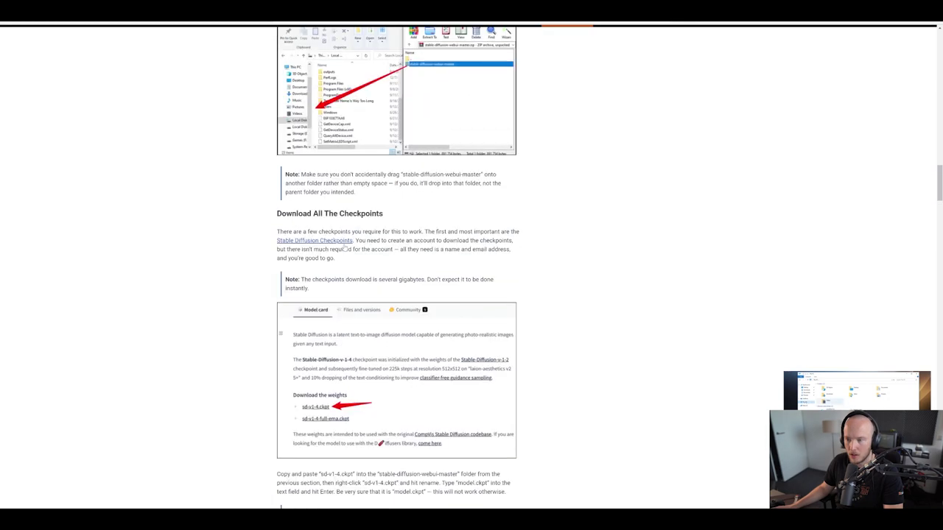
pyautogui.click(314, 243)
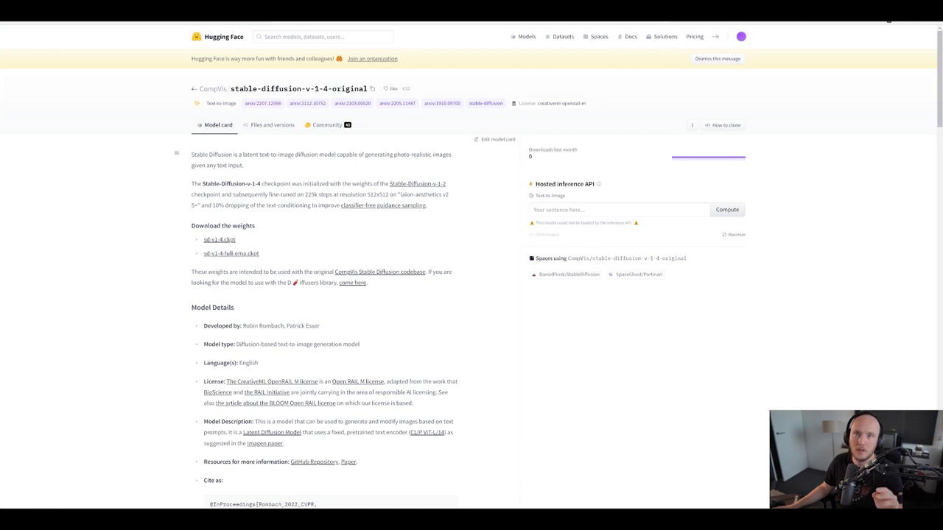
pyautogui.moveTo(191, 154); pyautogui.dragTo(280, 245)
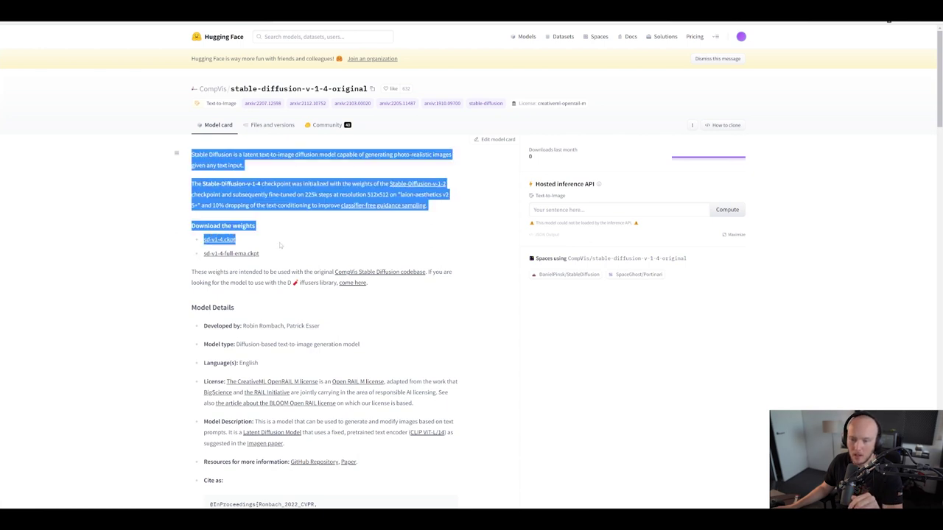
pyautogui.click(238, 179)
# Bring back the stable-diffusion-webui-master folder window and locate the model.ckpt file in it
pyautogui.moveTo(0, 199); pyautogui.dragTo(553, 104)
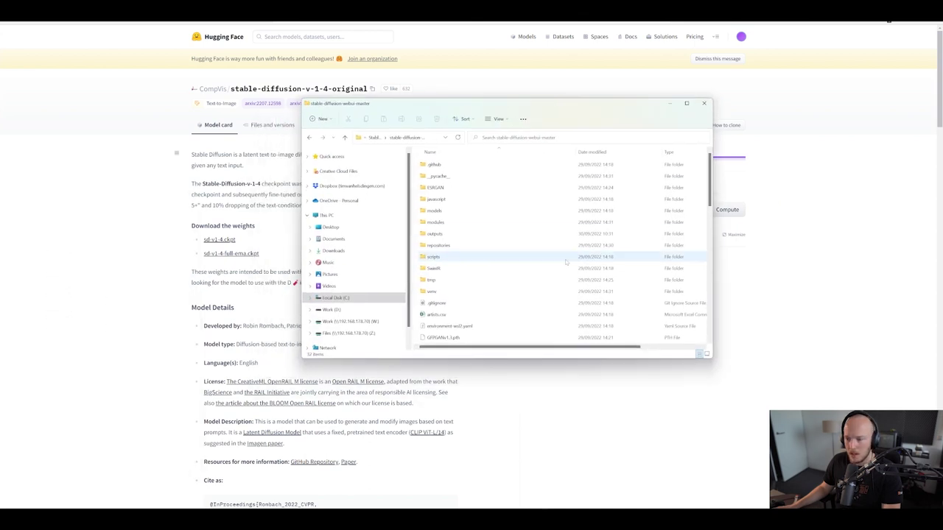
pyautogui.scroll(-4, 560, 264)
pyautogui.press('m')
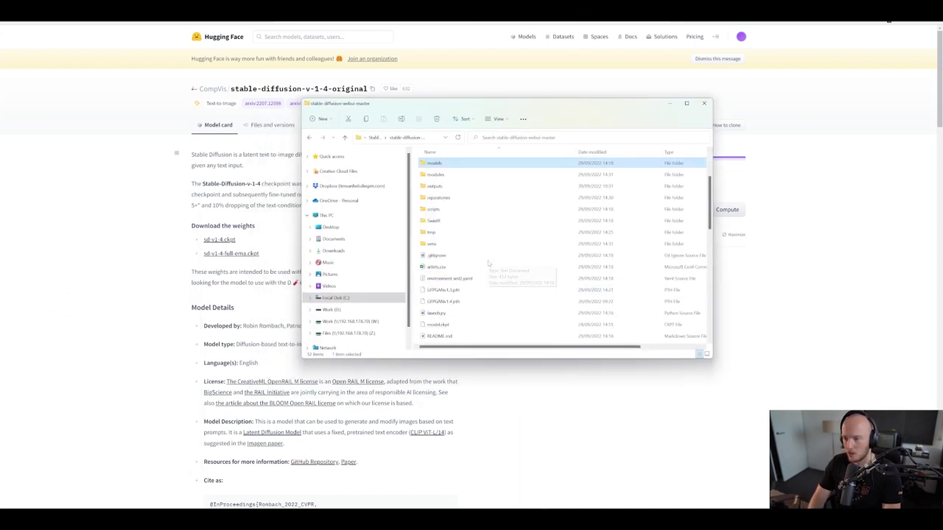
pyautogui.doubleClick(447, 165)
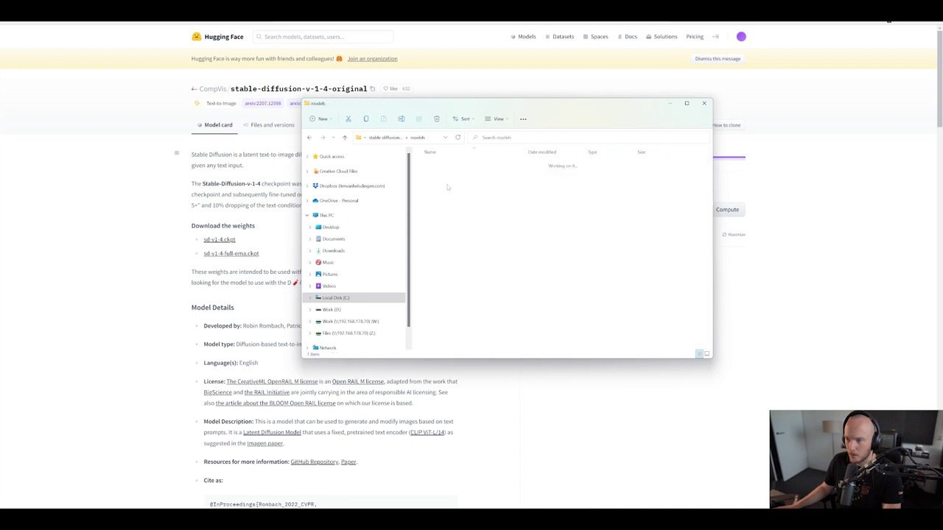
pyautogui.hotkey('alt', 'Left')
pyautogui.click(440, 337)
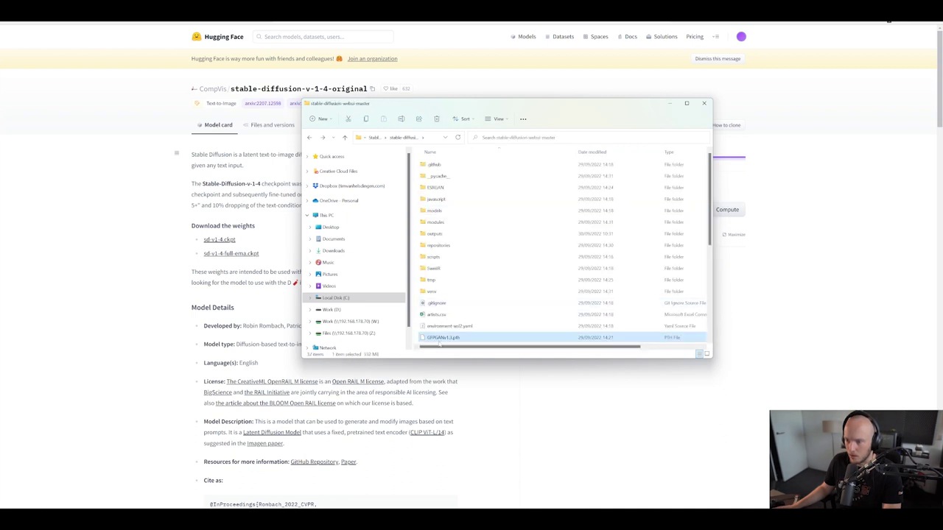
pyautogui.press('m')
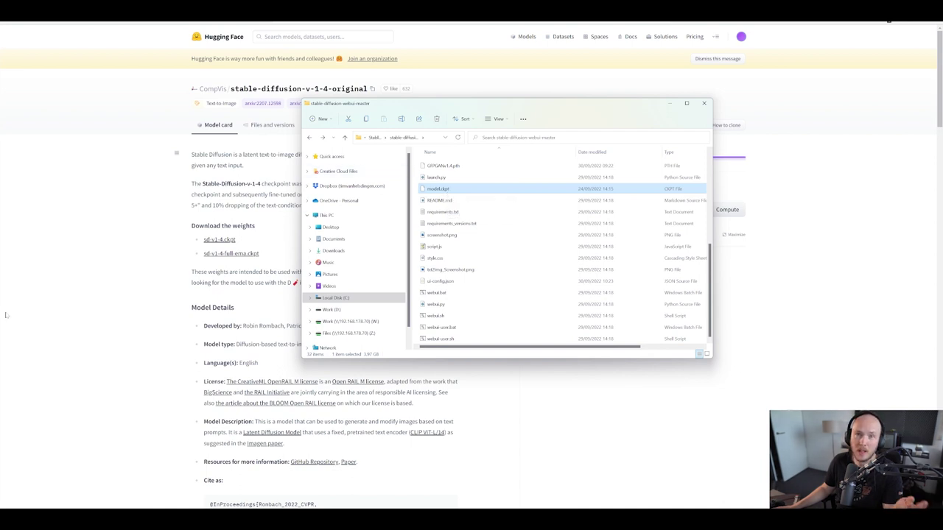
# Return to the How-To Geek article and open its GFPGAN v1.3 checkpoints link
pyautogui.click(77, 233)
pyautogui.scroll(-2, 168, 285)
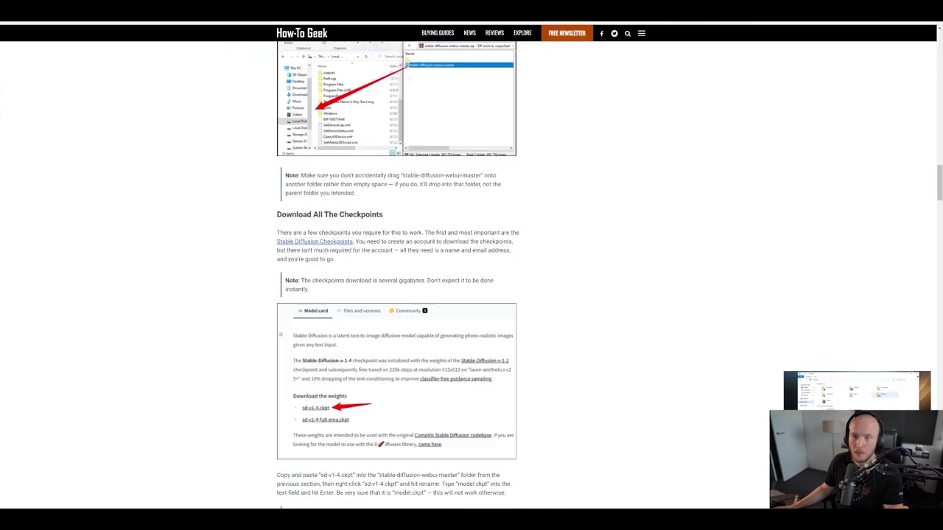
pyautogui.scroll(-15, 406, 234)
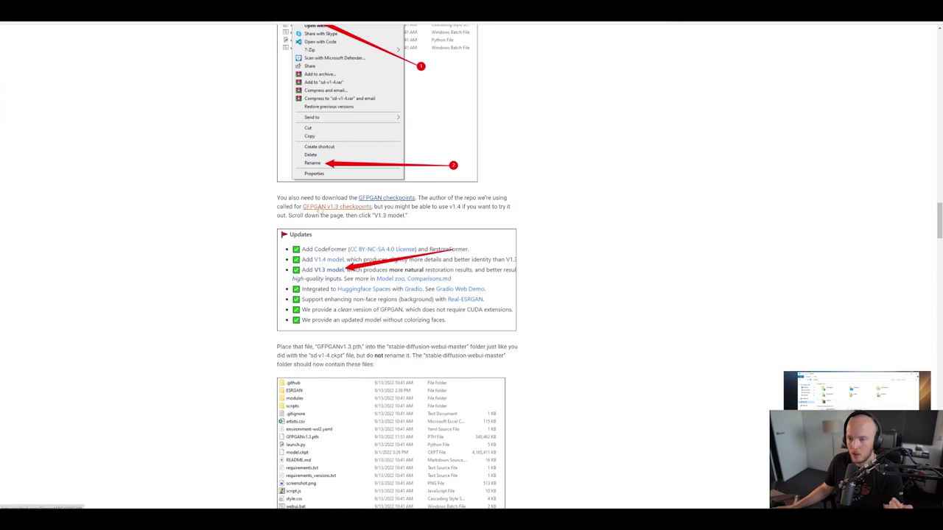
pyautogui.click(328, 209)
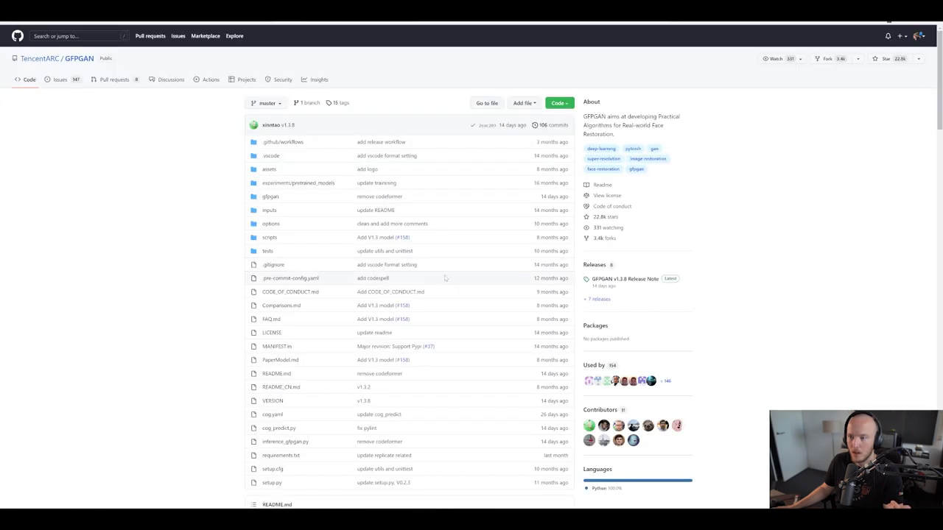
# Examine the Updates section of the GFPGAN README, including the V1.3 model link and the V1.4 model description
pyautogui.scroll(-8, 448, 279)
pyautogui.scroll(-5, 280, 291)
pyautogui.scroll(3, 280, 290)
pyautogui.scroll(-3, 280, 291)
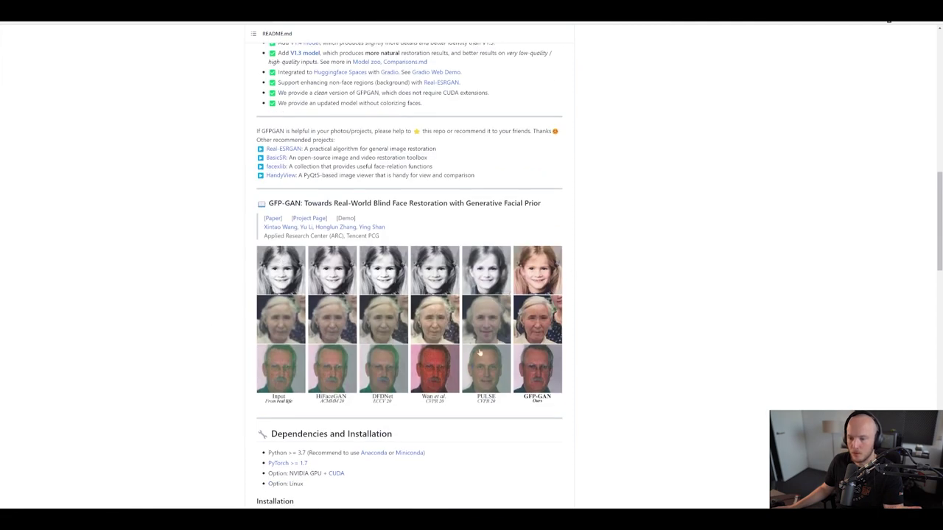
pyautogui.scroll(4, 479, 354)
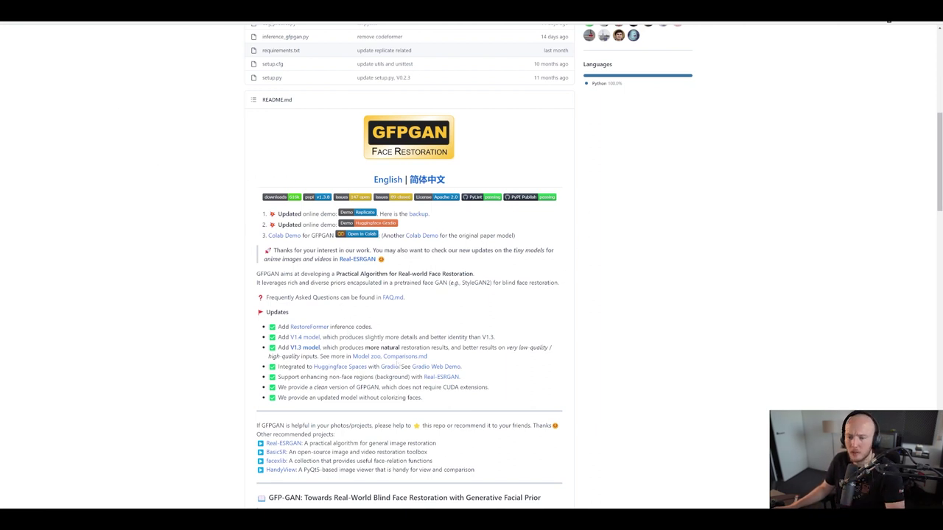
pyautogui.moveTo(336, 337); pyautogui.dragTo(486, 337)
pyautogui.click(474, 337)
pyautogui.click(502, 335)
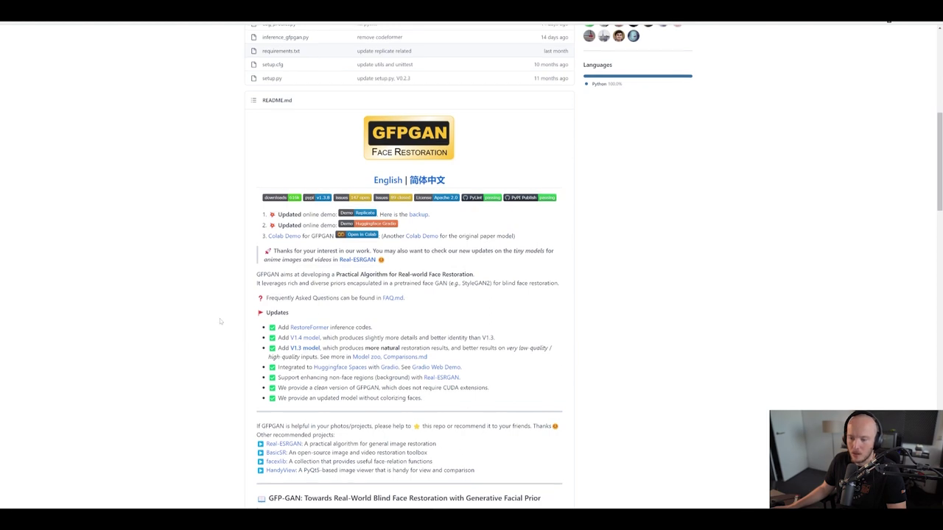
# Return to the How-To Geek article's GFPGAN placement instructions and locate GFPGANv1.3.pth in the stable-diffusion-webui-master folder window
pyautogui.scroll(5, 221, 317)
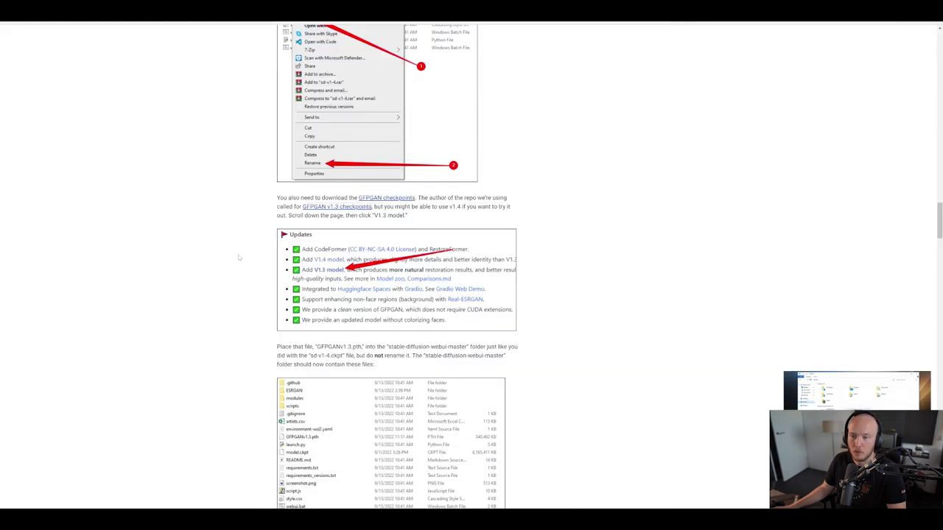
pyautogui.scroll(-3, 116, 285)
pyautogui.moveTo(348, 488)
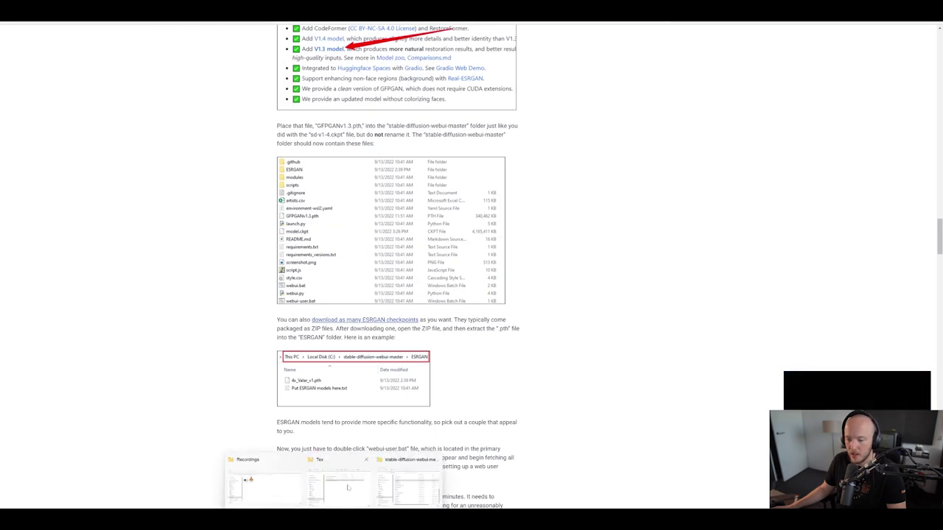
pyautogui.click(426, 474)
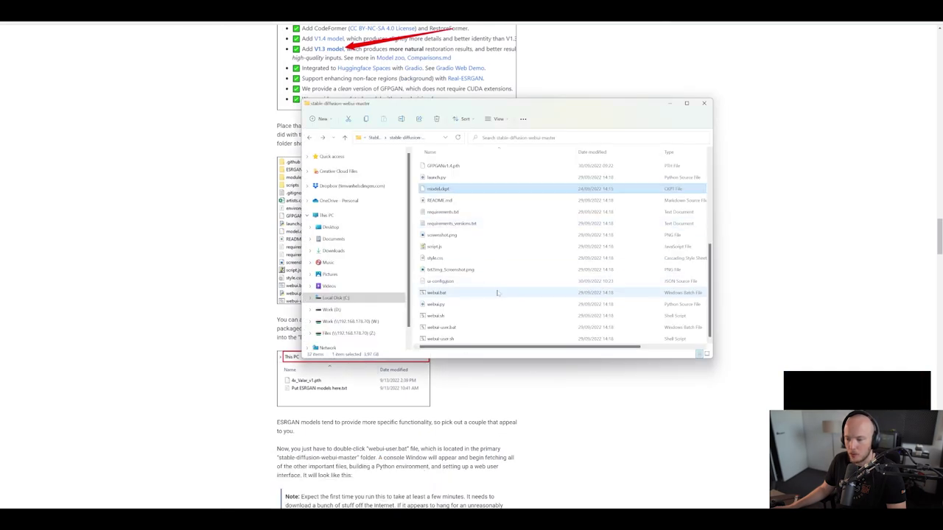
pyautogui.press('g')
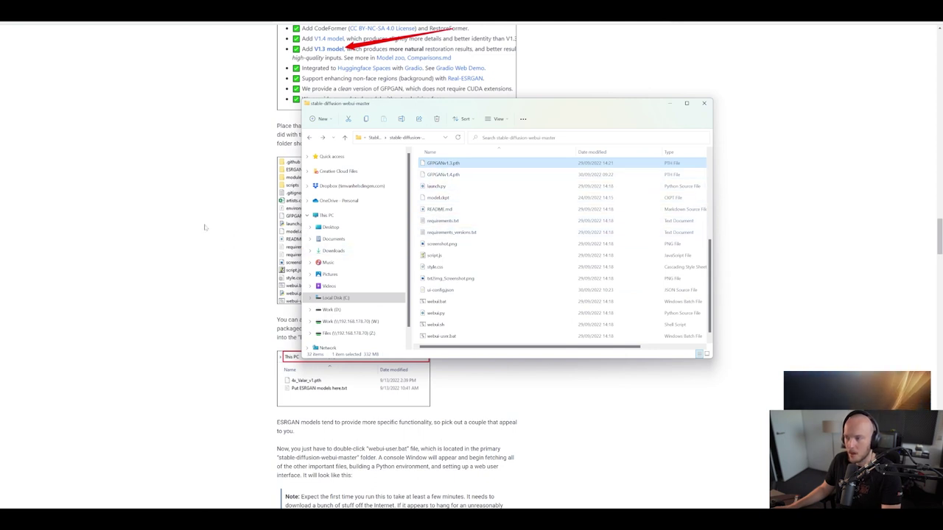
# Go back to the How-To Geek article and open its link for downloading ESRGAN checkpoints
pyautogui.click(140, 232)
pyautogui.scroll(-1, 530, 349)
pyautogui.scroll(-3, 530, 349)
pyautogui.scroll(1, 530, 349)
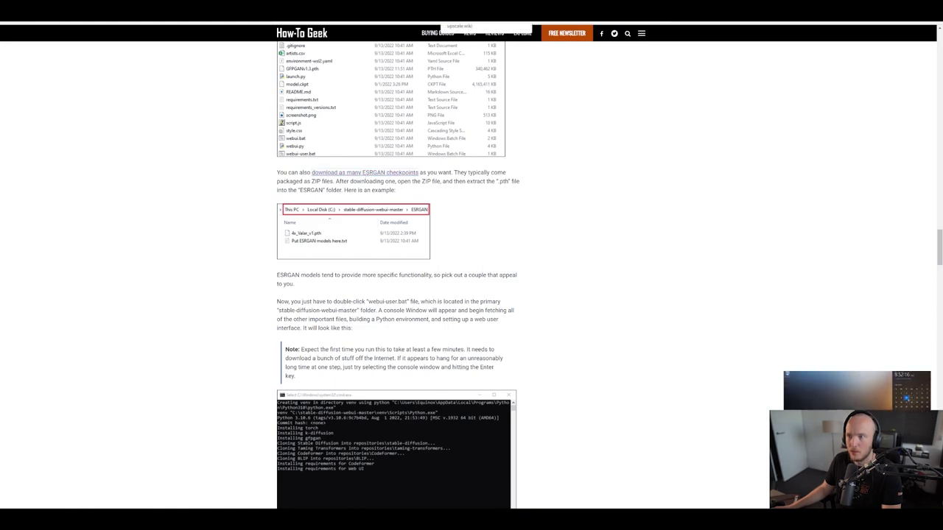
pyautogui.click(364, 172)
pyautogui.scroll(-1, 351, 322)
pyautogui.scroll(-15, 351, 322)
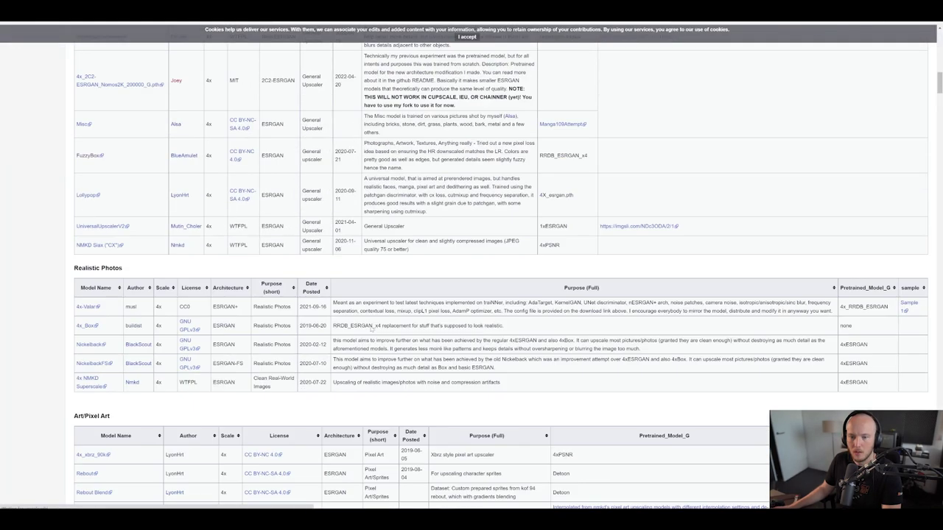
# Examine the Universal Models table under ESRGAN ("old Architecture") Models, including the 4x-UltraSharp entry
pyautogui.scroll(5, 350, 322)
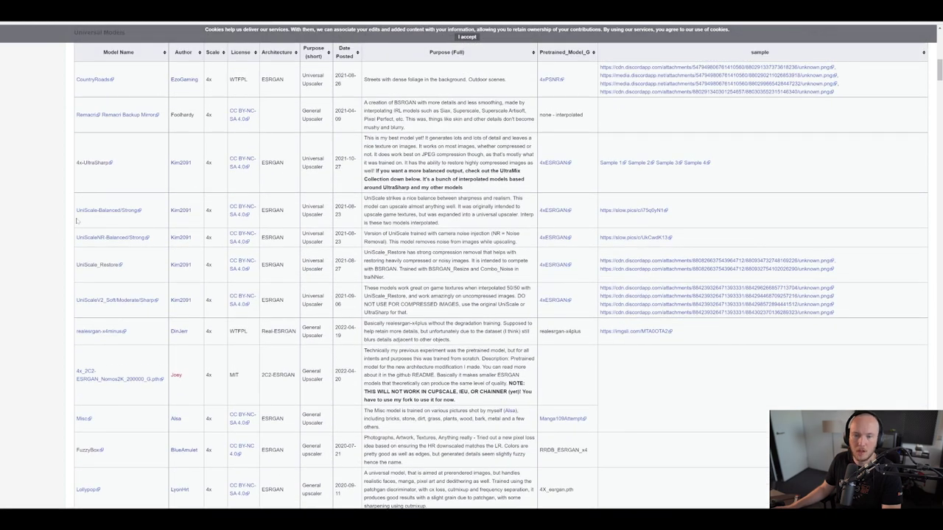
pyautogui.scroll(1, 78, 221)
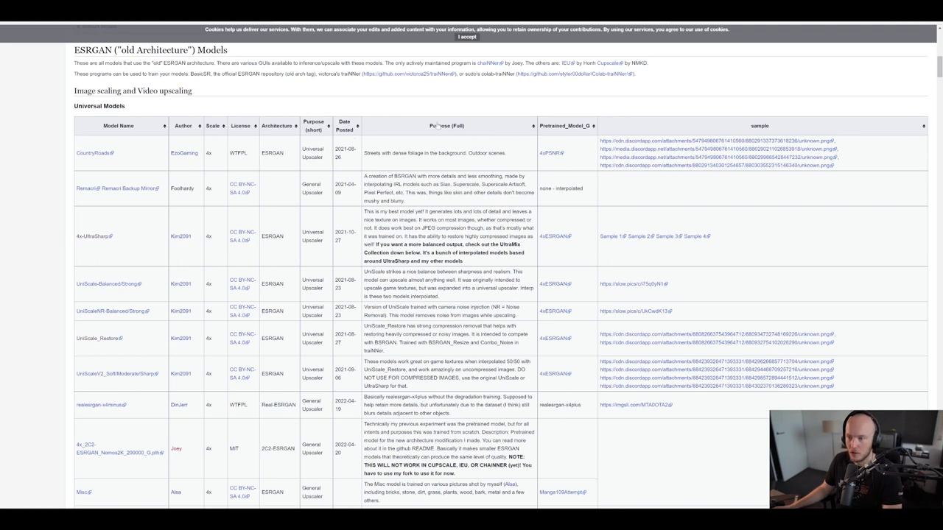
pyautogui.scroll(-1, 432, 148)
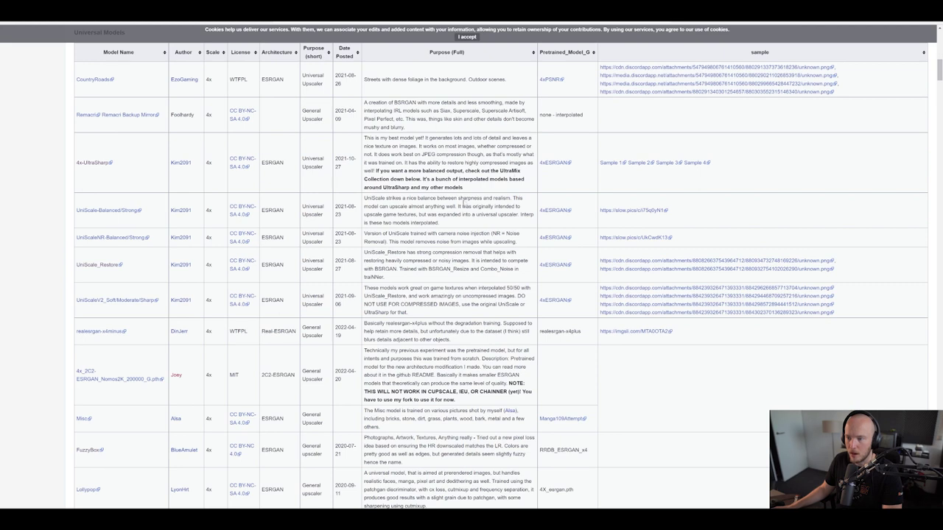
pyautogui.scroll(1, 462, 204)
pyautogui.moveTo(94, 249); pyautogui.dragTo(107, 250)
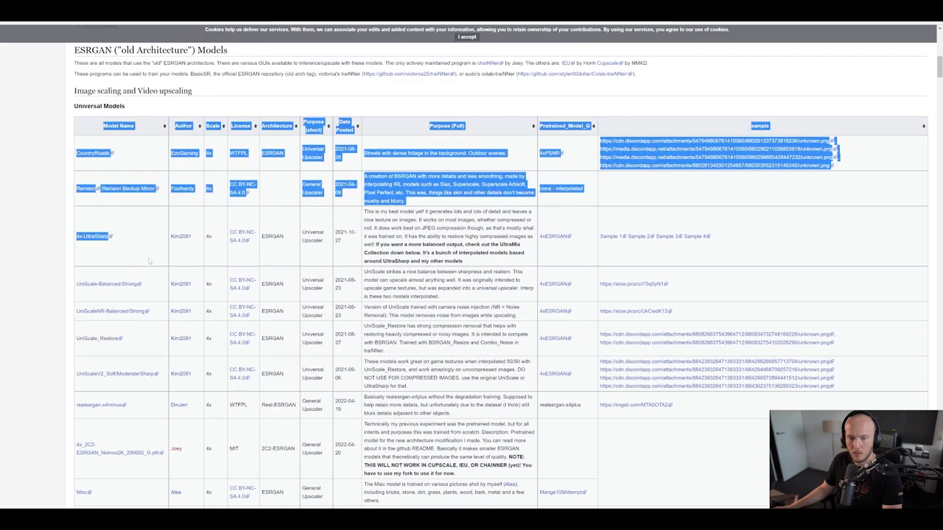
pyautogui.click(103, 219)
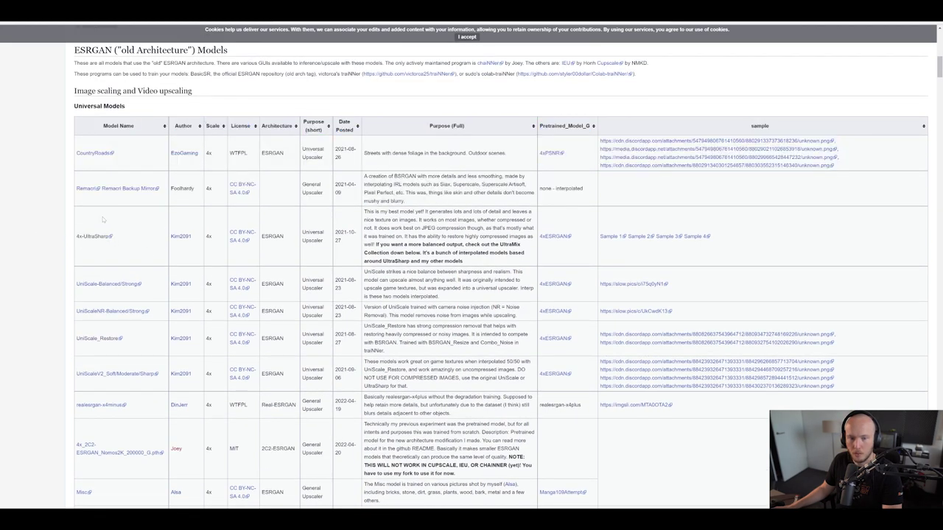
pyautogui.scroll(1, 230, 175)
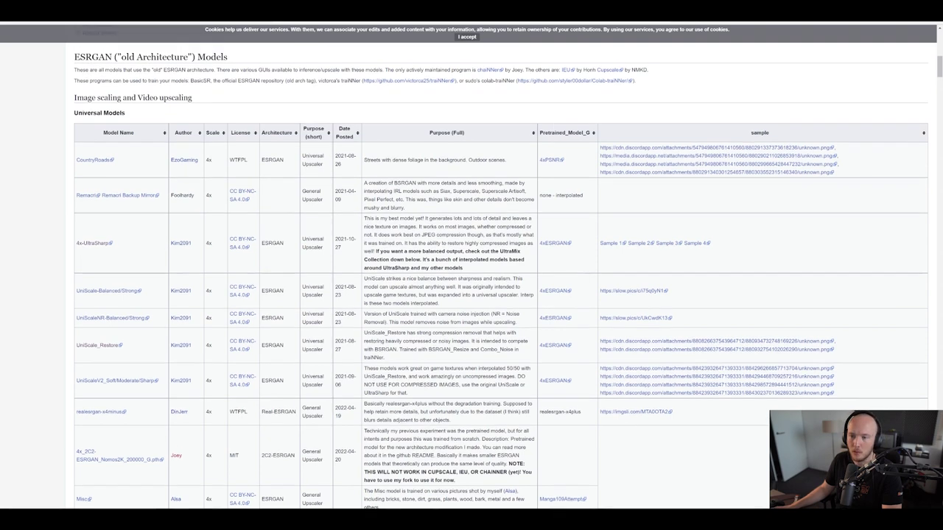
pyautogui.scroll(-1, 458, 378)
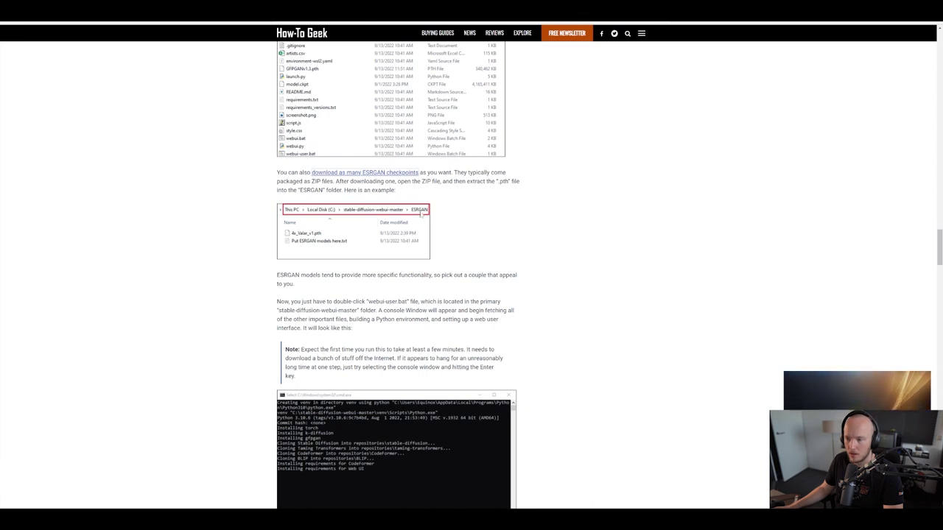
# Open the ESRGAN subfolder of stable-diffusion-webui-master, check its .pth model files and return to the article
pyautogui.moveTo(336, 482)
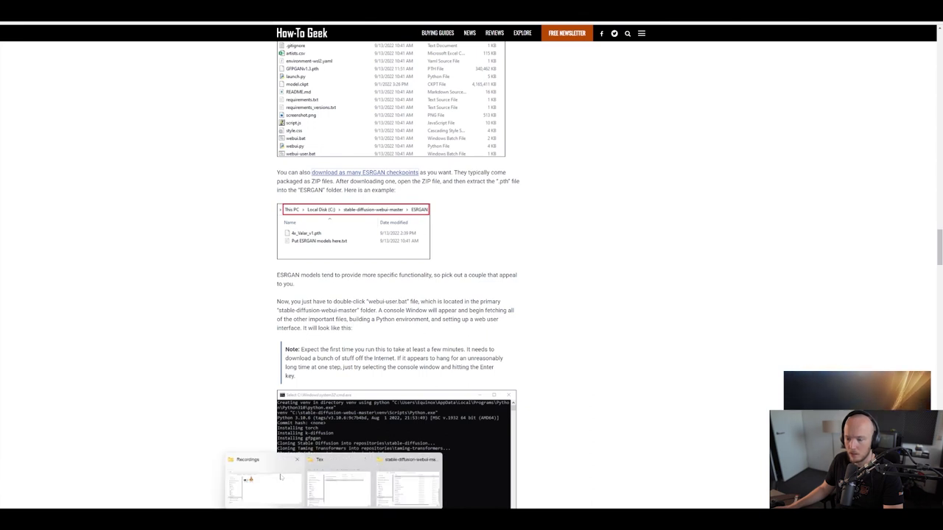
pyautogui.click(409, 482)
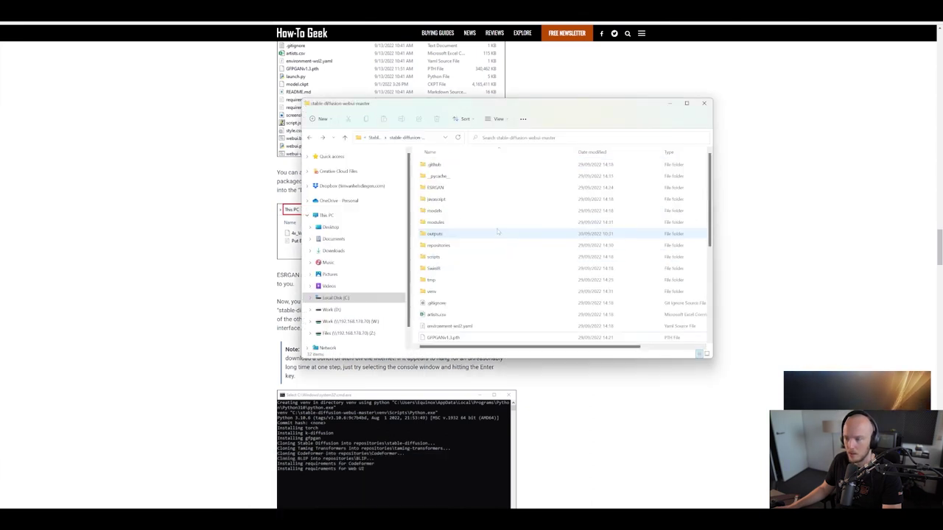
pyautogui.doubleClick(444, 188)
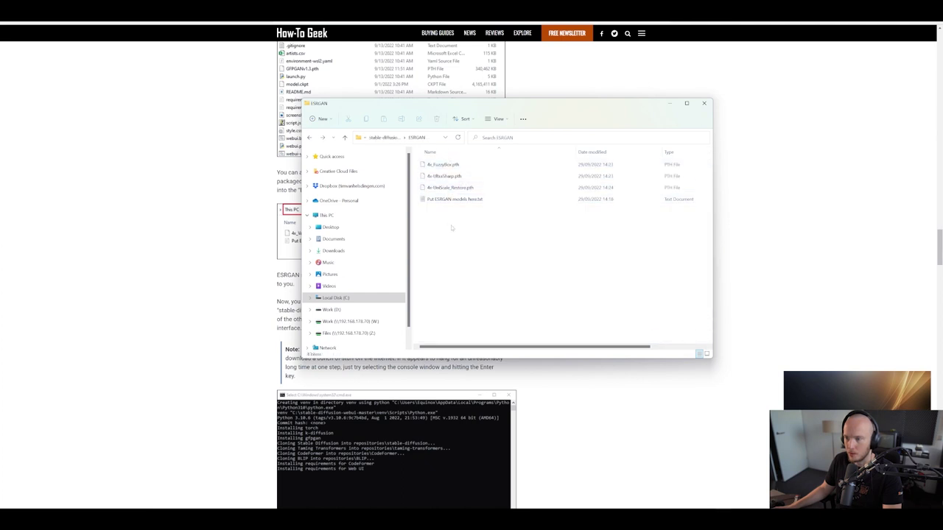
pyautogui.click(168, 249)
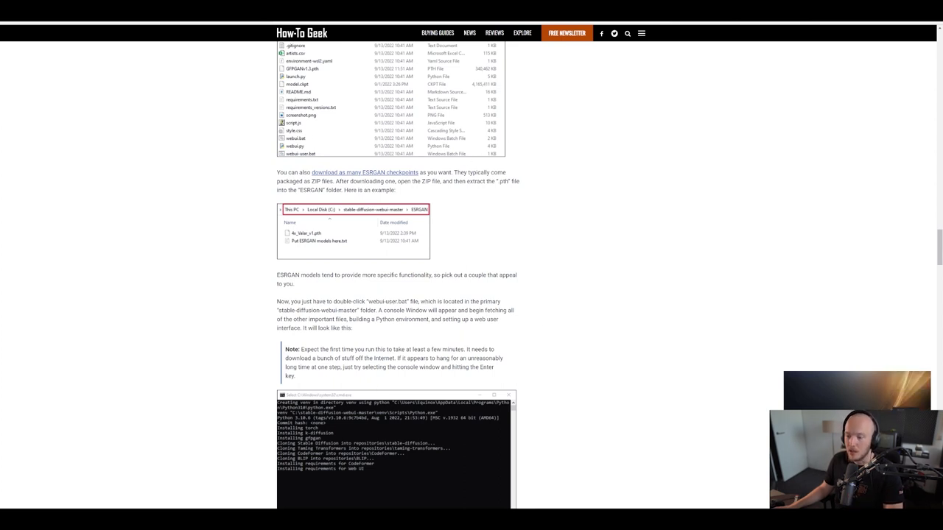
# Go up from the ESRGAN folder to stable-diffusion-webui-master, run webui.bat and reposition its console window
pyautogui.moveTo(332, 503)
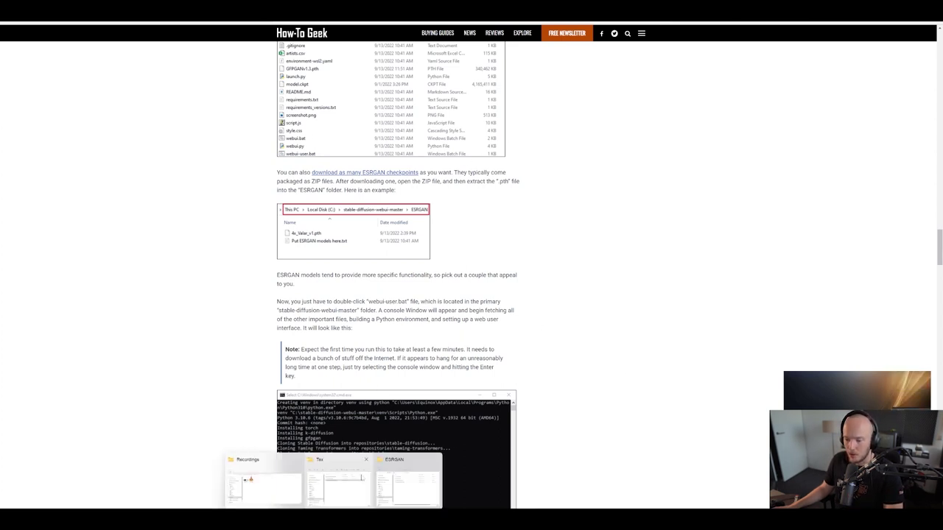
pyautogui.click(407, 480)
pyautogui.click(390, 137)
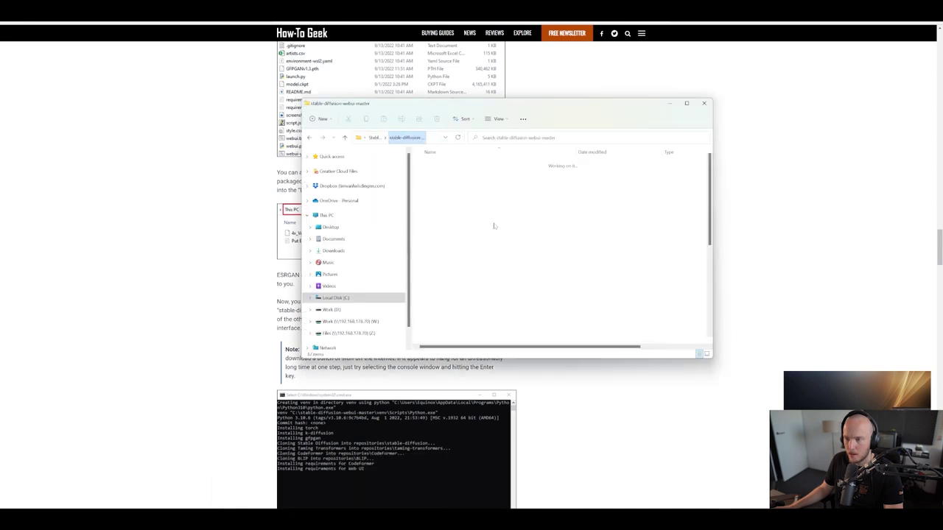
pyautogui.scroll(-6, 494, 225)
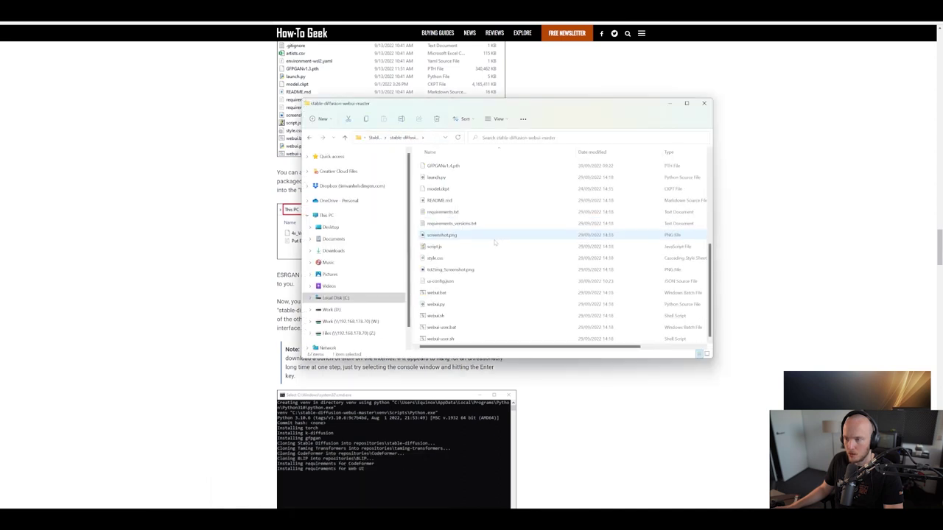
pyautogui.doubleClick(441, 297)
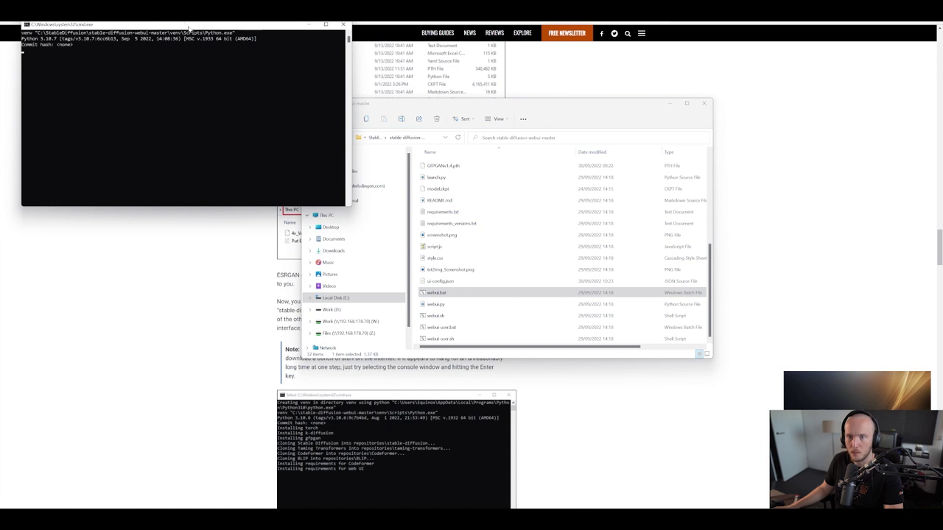
pyautogui.moveTo(190, 34); pyautogui.dragTo(376, 147)
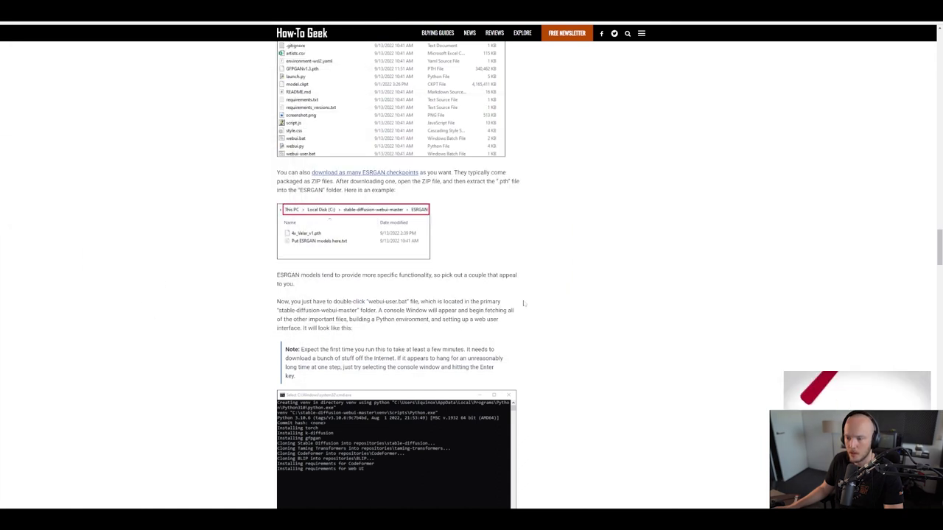
pyautogui.press('super')
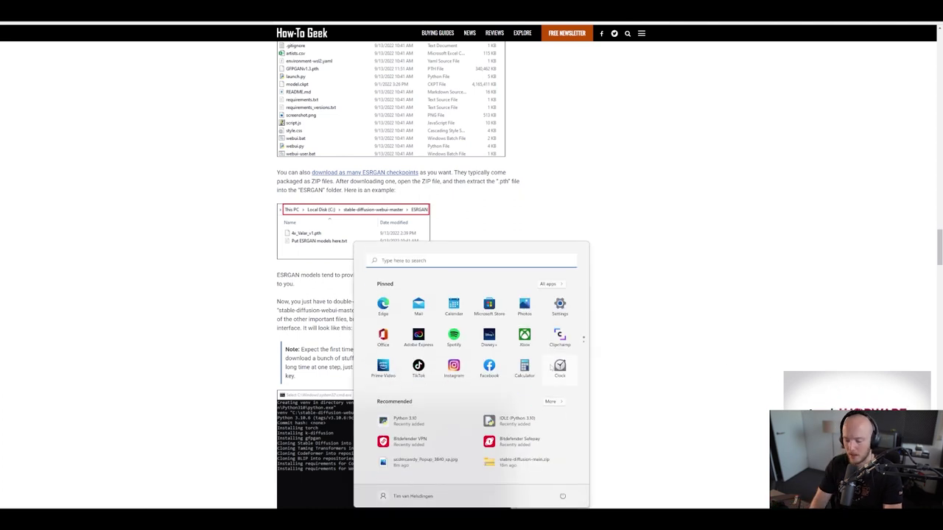
pyautogui.write('windows powershell')
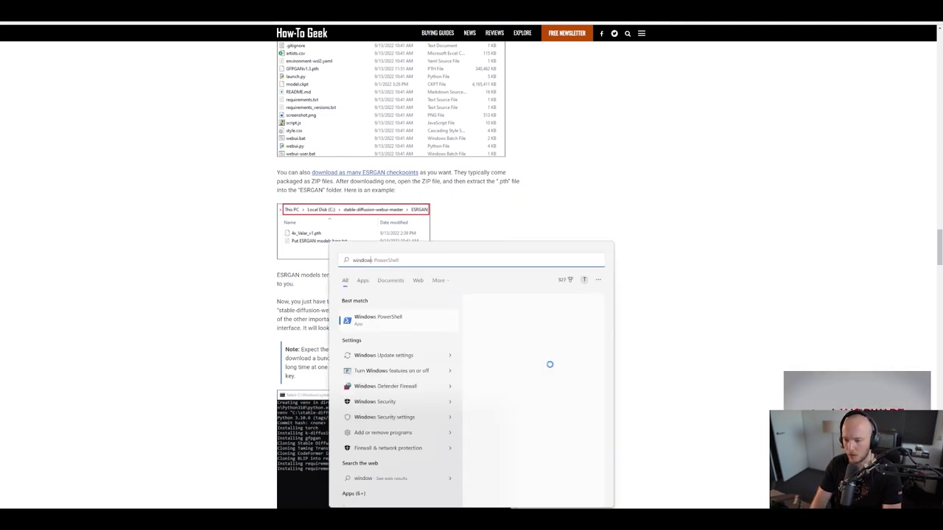
pyautogui.press('Escape')
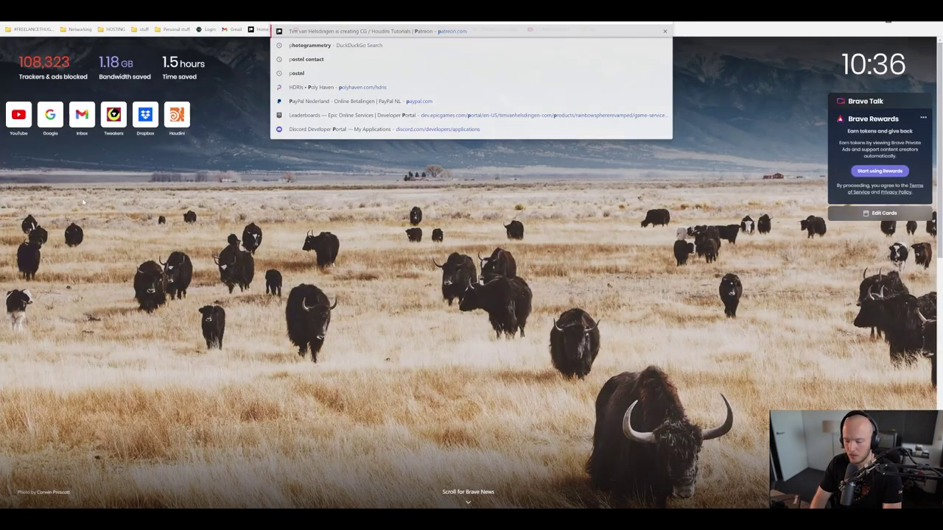
# Open python.org in a new browser tab
pyautogui.write('python.org')
pyautogui.press('Return')
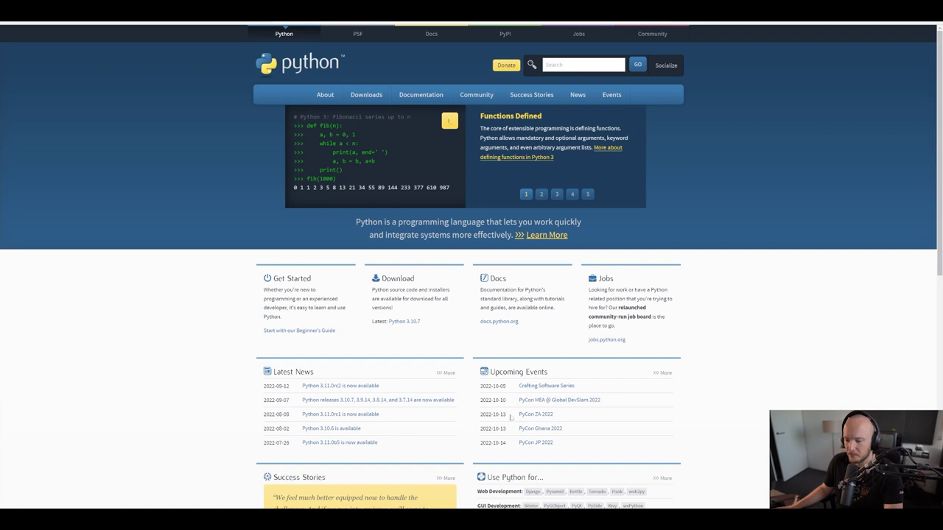
# Open the Microsoft Store, search for python and look over the Python 3.10 app page
pyautogui.press('super')
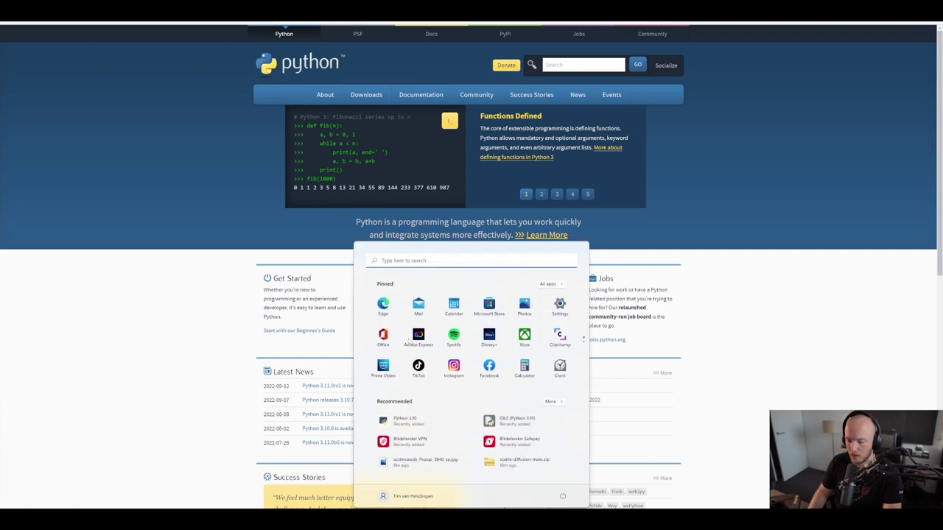
pyautogui.write('store')
pyautogui.press('Return')
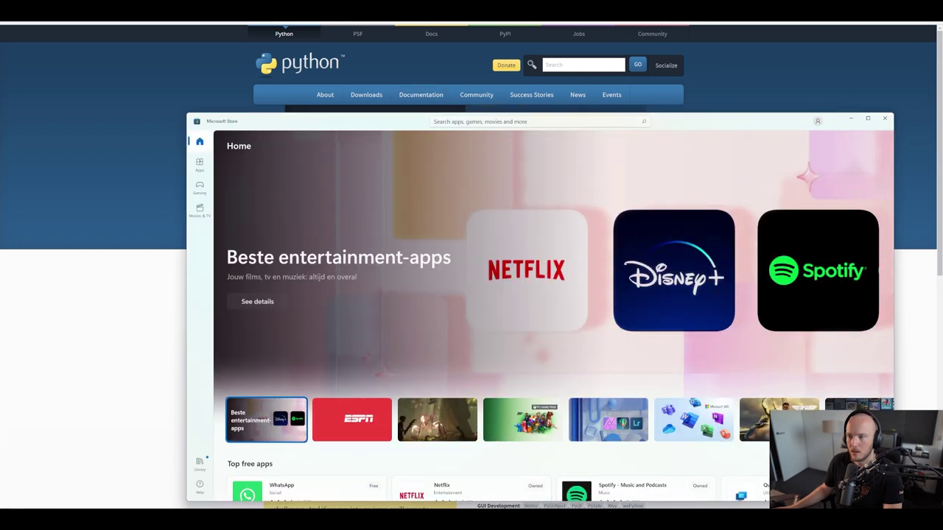
pyautogui.click(464, 122)
pyautogui.write('python')
pyautogui.press('Return')
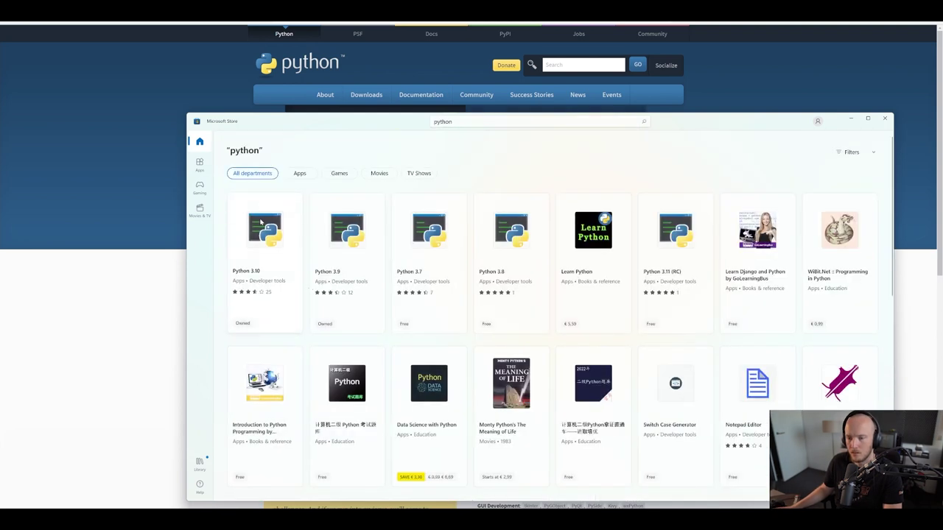
pyautogui.click(322, 241)
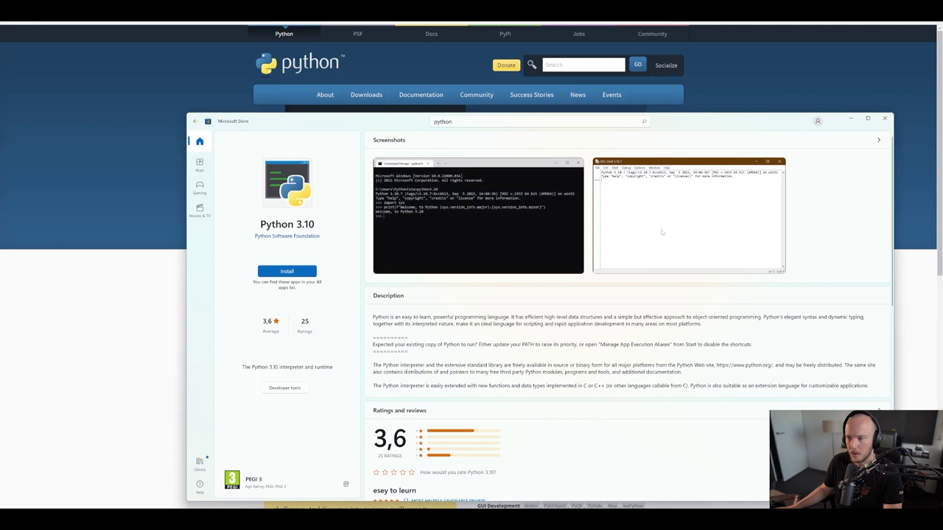
pyautogui.scroll(-3, 564, 337)
pyautogui.scroll(3, 564, 337)
pyautogui.click(54, 332)
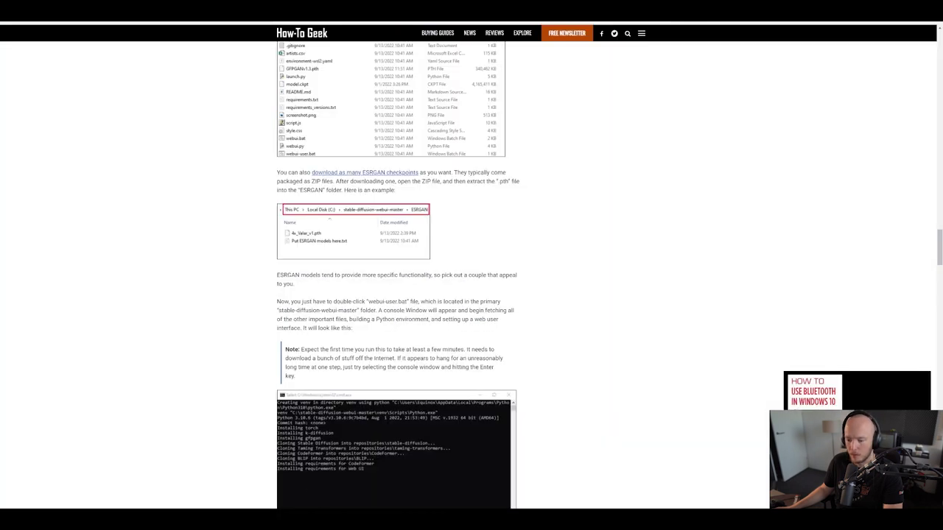
# Bring back the stable-diffusion-webui-master folder window, run webui.bat again and move its console over the folder window
pyautogui.moveTo(327, 519)
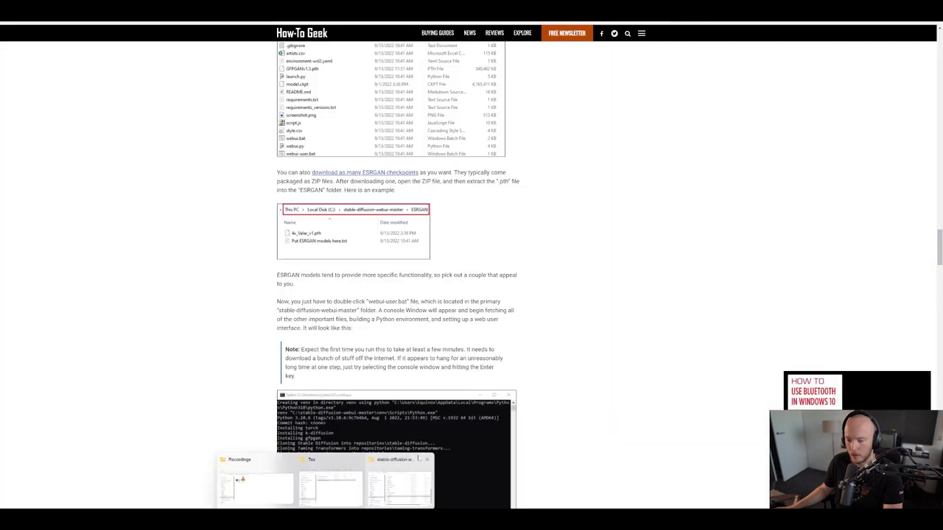
pyautogui.click(400, 479)
pyautogui.doubleClick(439, 292)
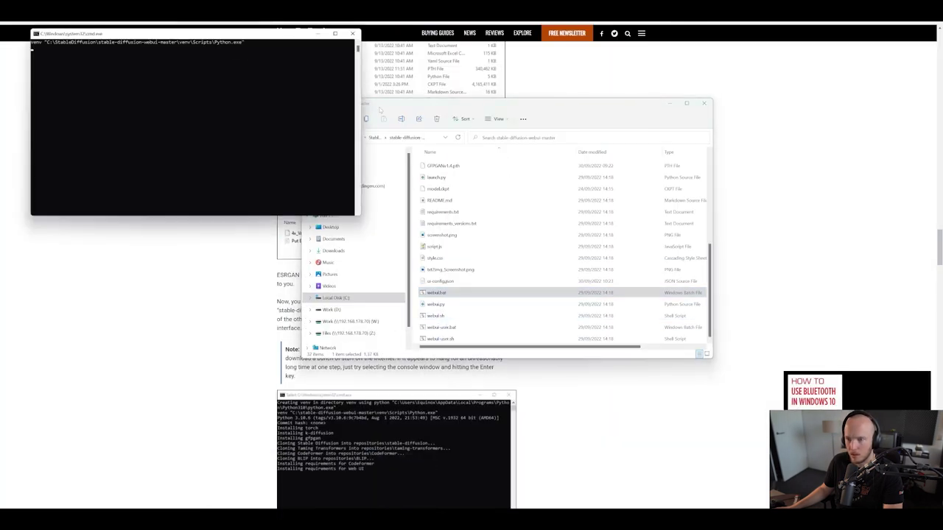
pyautogui.moveTo(259, 37); pyautogui.dragTo(378, 135)
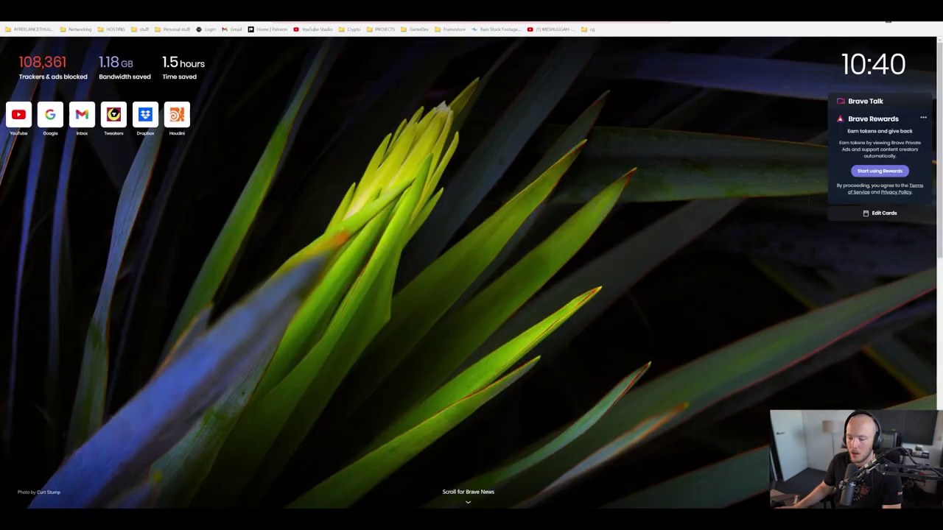
# Open the local web UI at 127.0.0.1:7860 in a new browser tab
pyautogui.write('127.0.0.1:7860')
pyautogui.press('Return')
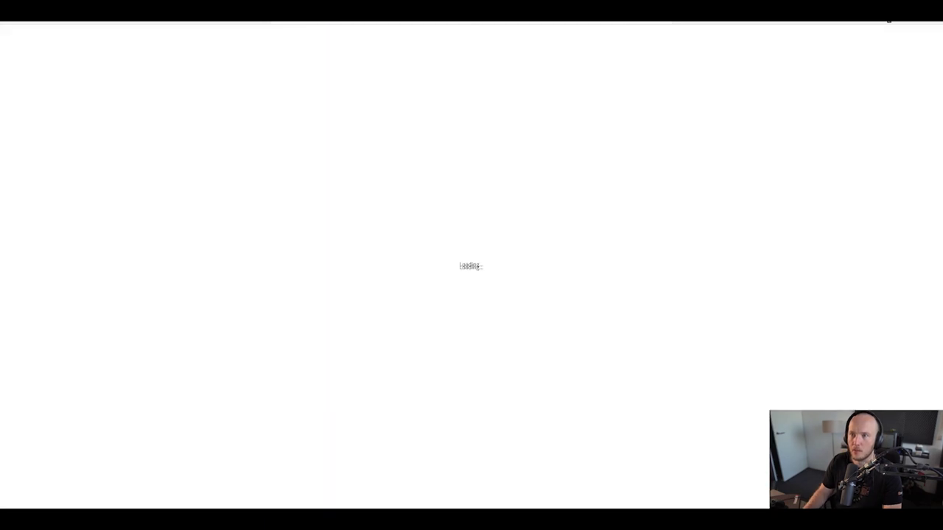
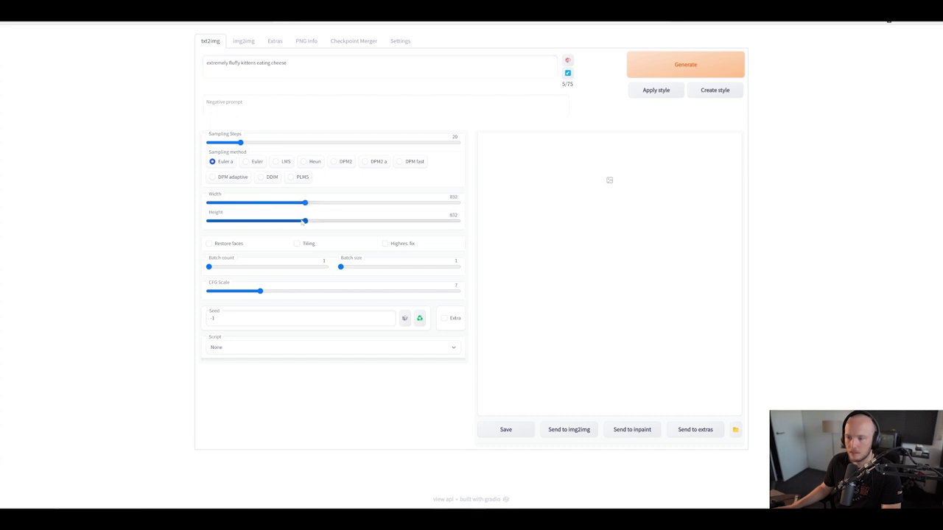
# Generate an 832 by 832 image from the prompt "extremely fluffy kittens eating cheese"
pyautogui.click(642, 74)
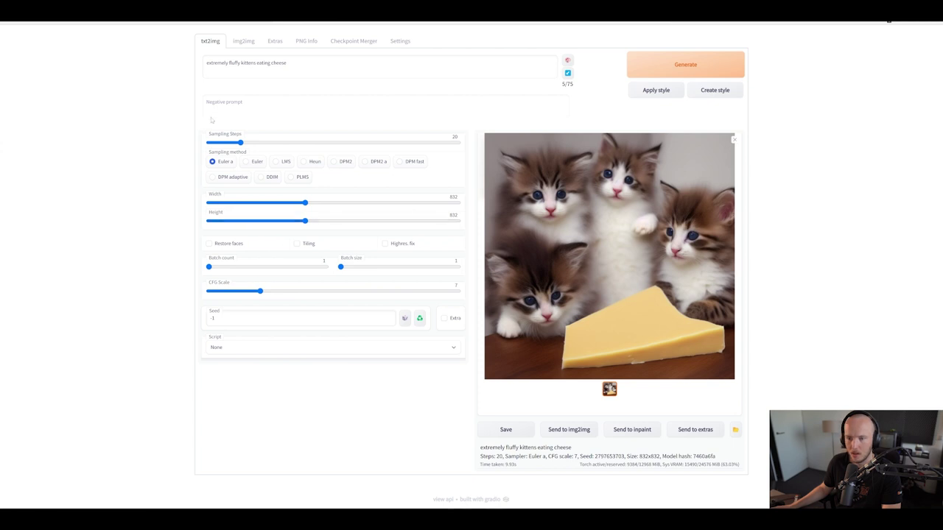
# Shorten the prompt to "fluffy kittens eating cheese", set the batch count to 4 and generate the images
pyautogui.doubleClick(216, 62)
pyautogui.press('BackSpace')
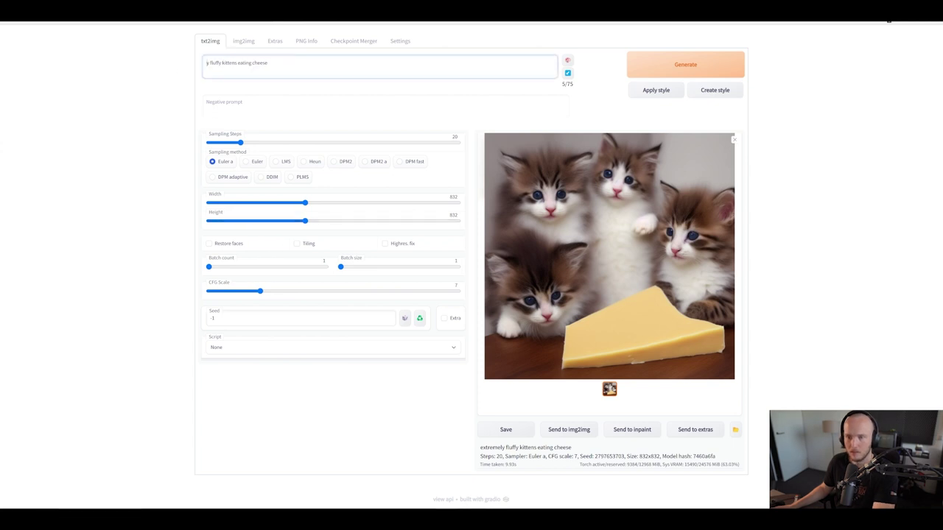
pyautogui.press('Delete')
pyautogui.moveTo(212, 270); pyautogui.dragTo(233, 270)
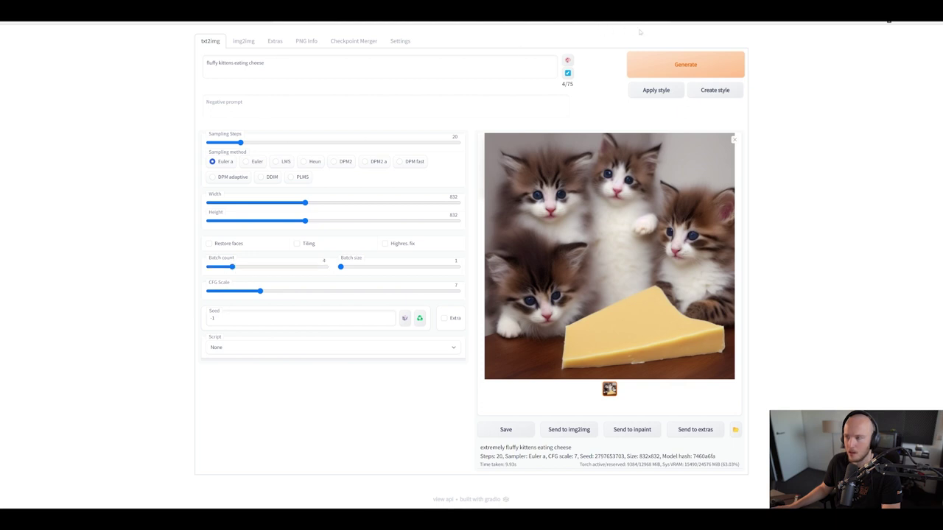
pyautogui.click(652, 63)
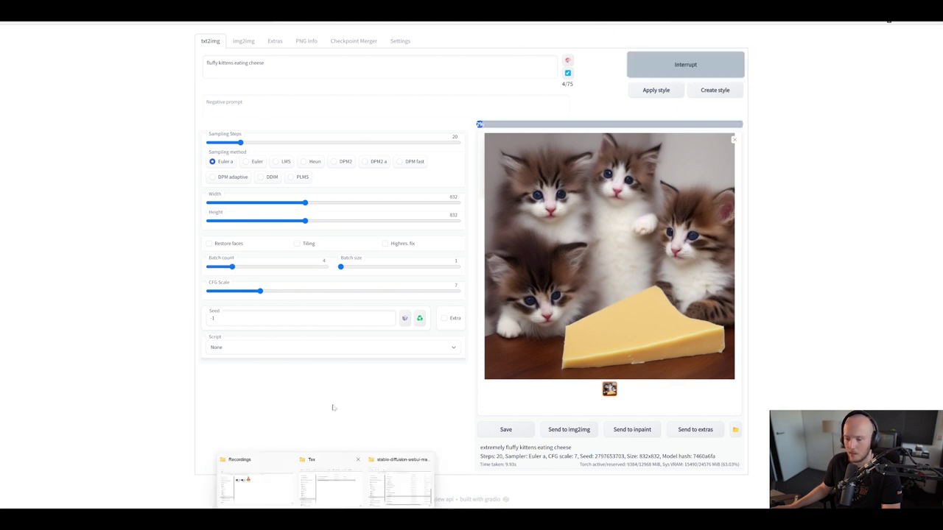
# Open the outputs folder's txt2img-images subfolder in stable-diffusion-webui-master and move its window clear of the image preview
pyautogui.click(423, 490)
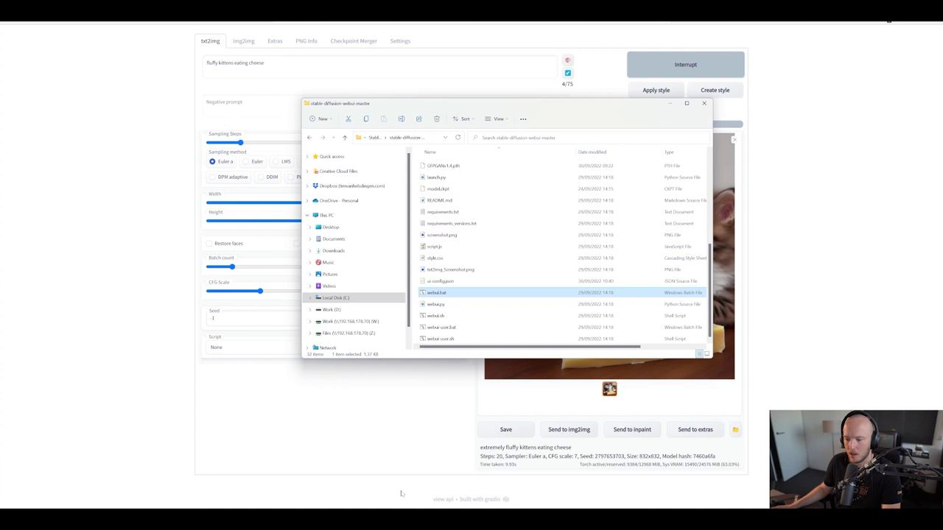
pyautogui.scroll(3, 442, 221)
pyautogui.click(431, 236)
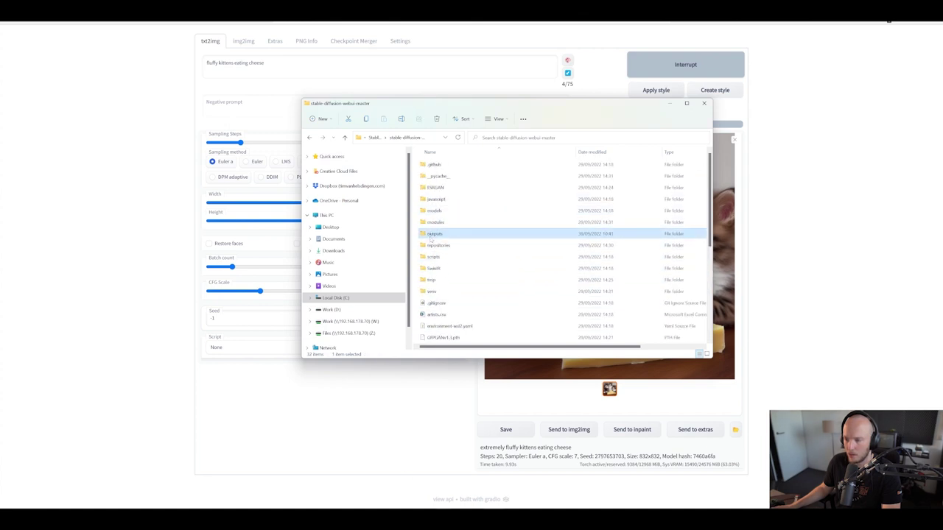
pyautogui.doubleClick(430, 235)
pyautogui.doubleClick(442, 177)
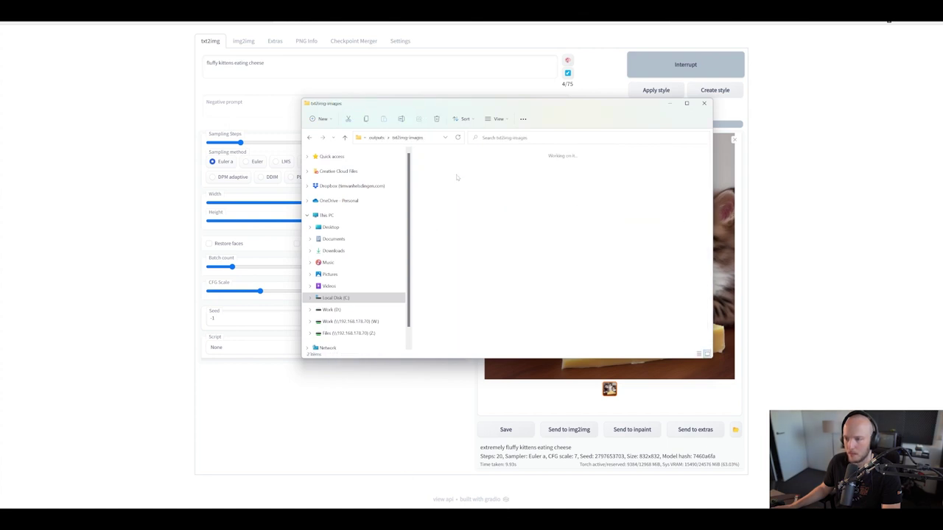
pyautogui.moveTo(483, 103); pyautogui.dragTo(198, 106)
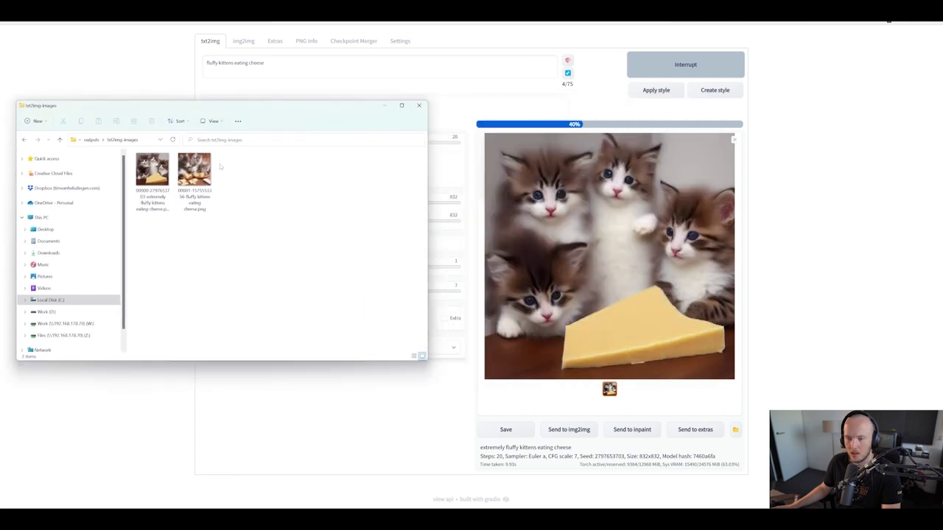
# View several of the generated kitten images from the txt2img-images folder, close the viewer and return to the web UI
pyautogui.click(194, 174)
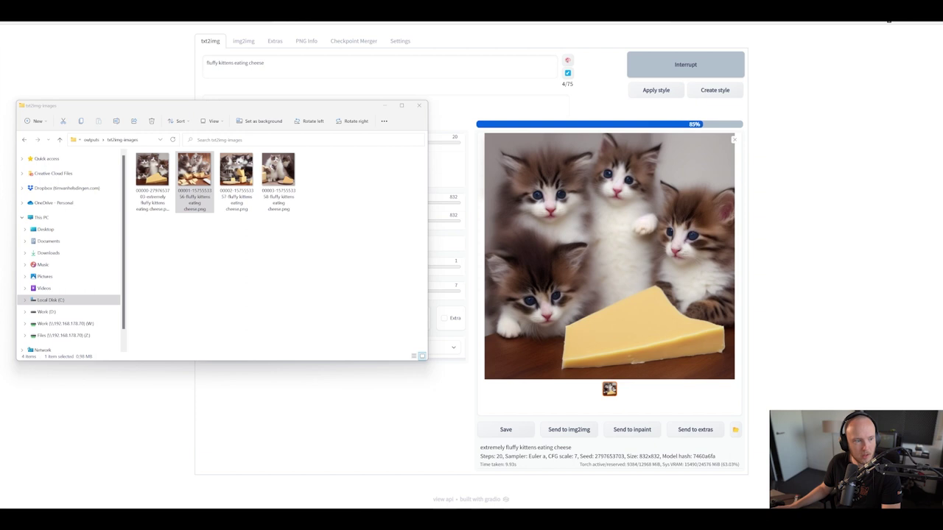
pyautogui.moveTo(267, 206); pyautogui.dragTo(281, 191)
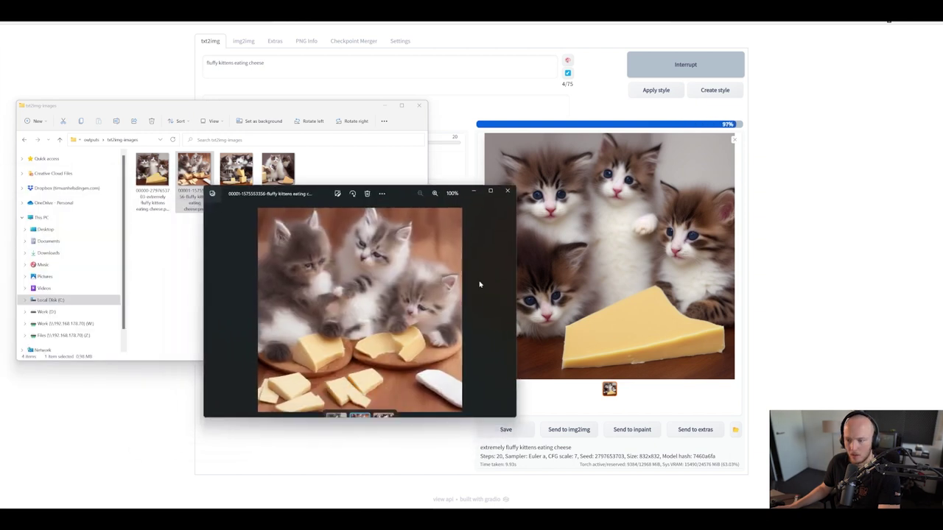
pyautogui.press('Right')
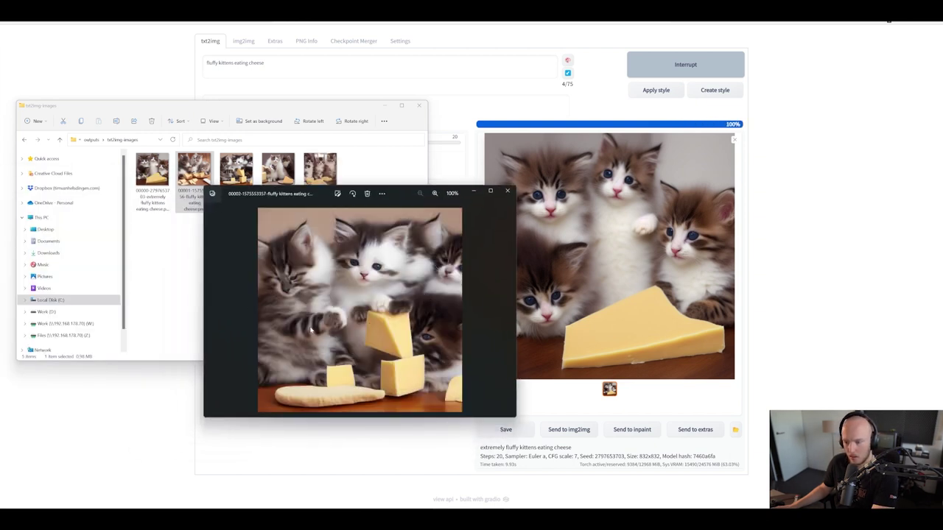
pyautogui.press('Left')
pyautogui.press('Right')
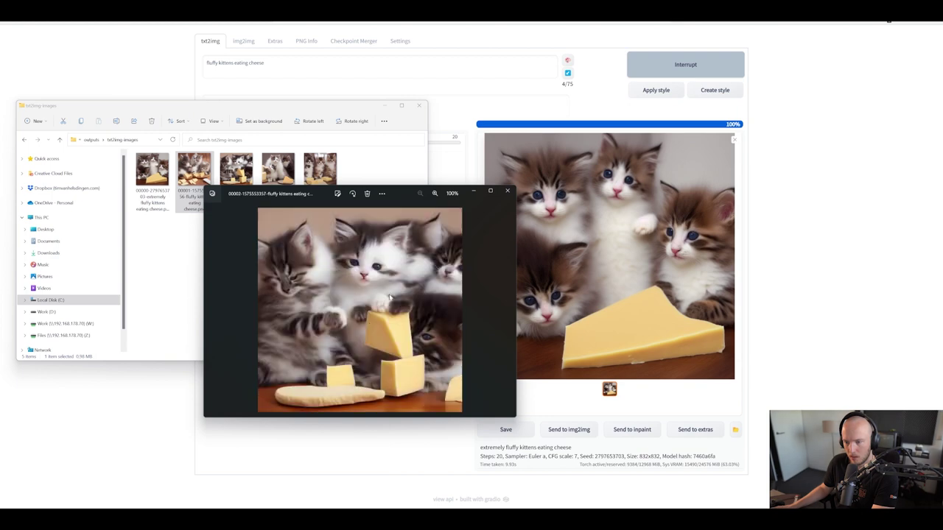
pyautogui.click(507, 191)
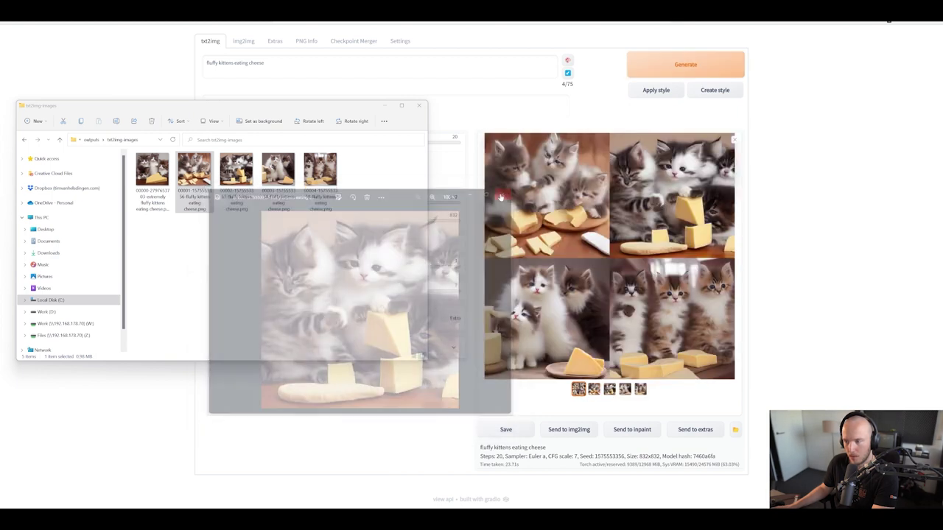
pyautogui.doubleClick(320, 170)
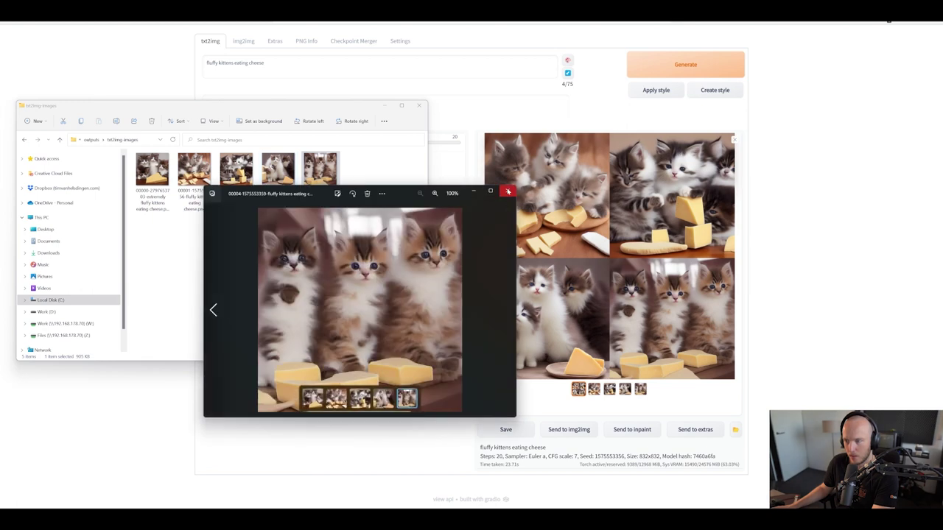
pyautogui.click(507, 191)
pyautogui.click(819, 291)
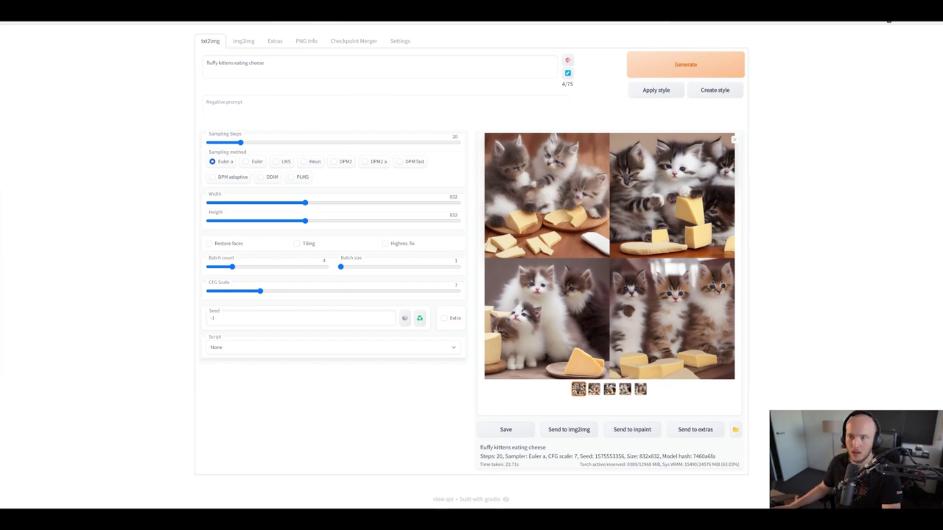
# Clear the txt2img prompt and switch to the img2img page
pyautogui.moveTo(284, 63); pyautogui.dragTo(52, 32)
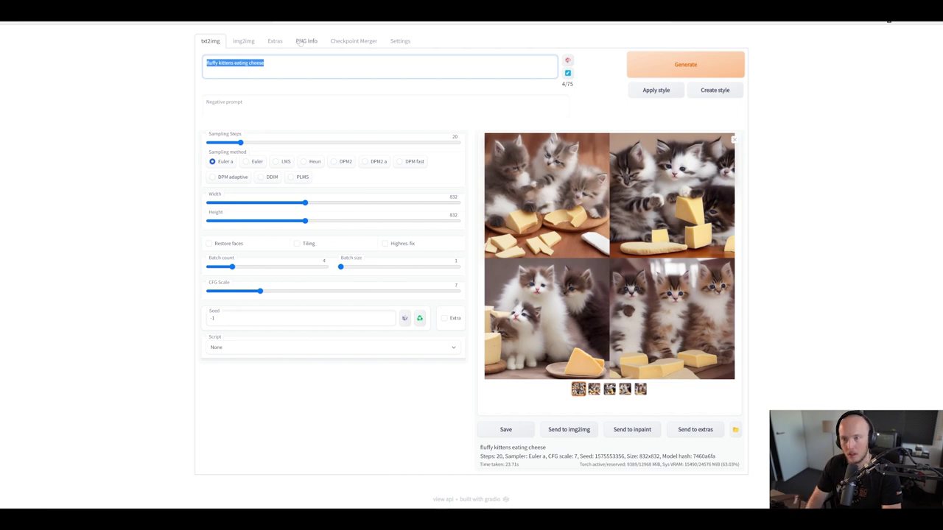
pyautogui.press('BackSpace')
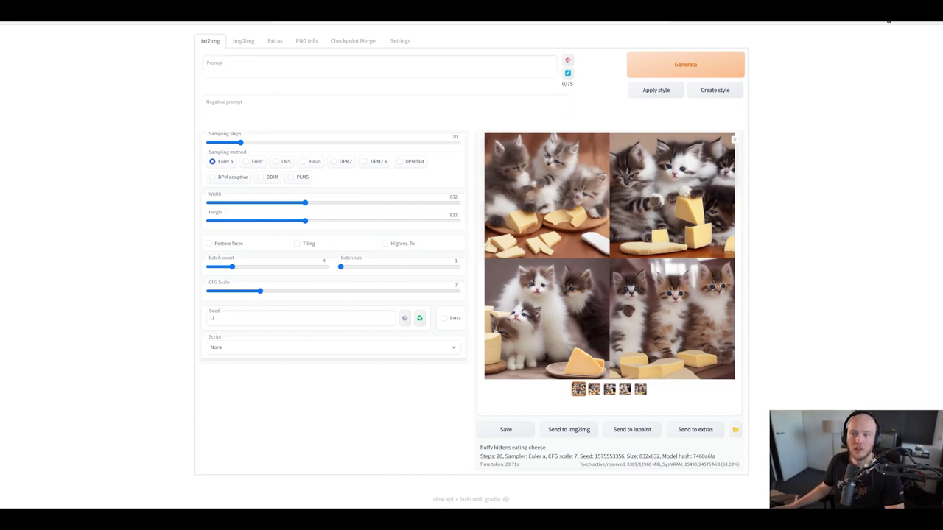
pyautogui.click(244, 42)
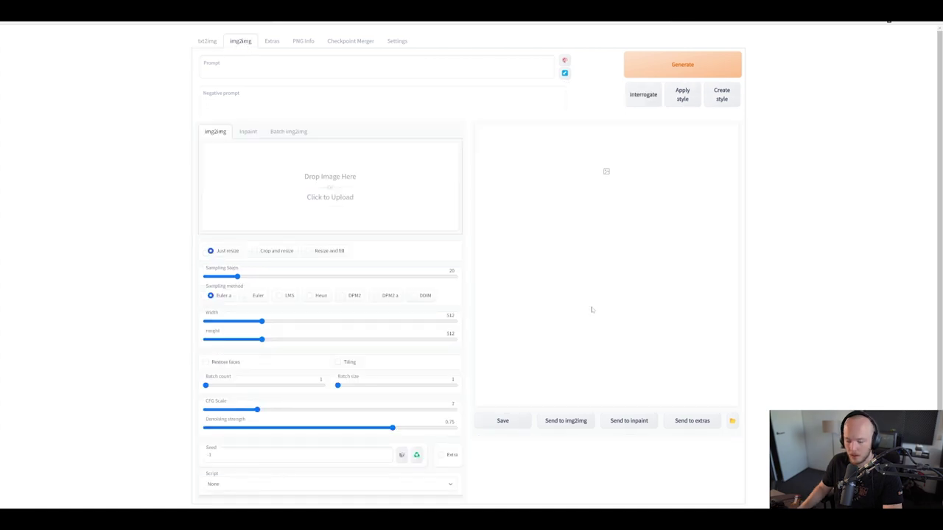
# Launch Quixel Bridge, postpone its update and move its window over the web UI
pyautogui.press('super')
pyautogui.write('note')
pyautogui.press('Return')
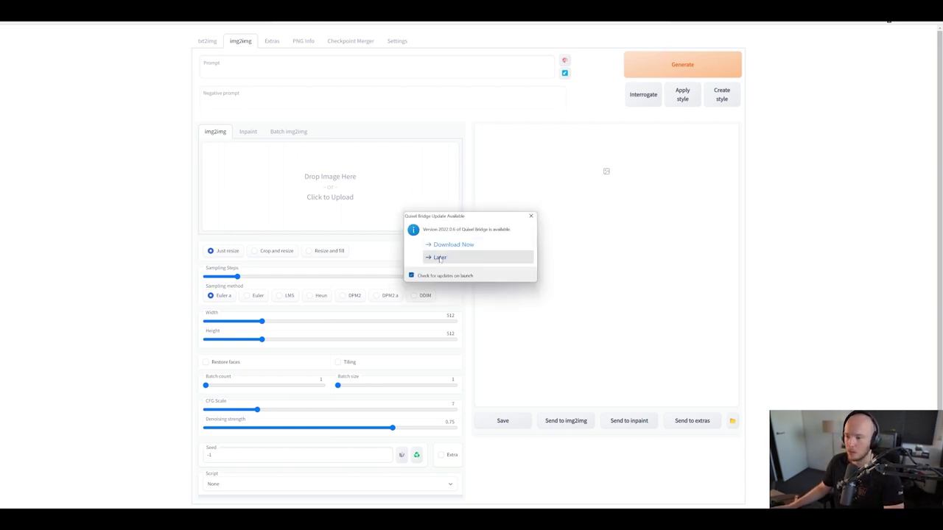
pyautogui.click(439, 257)
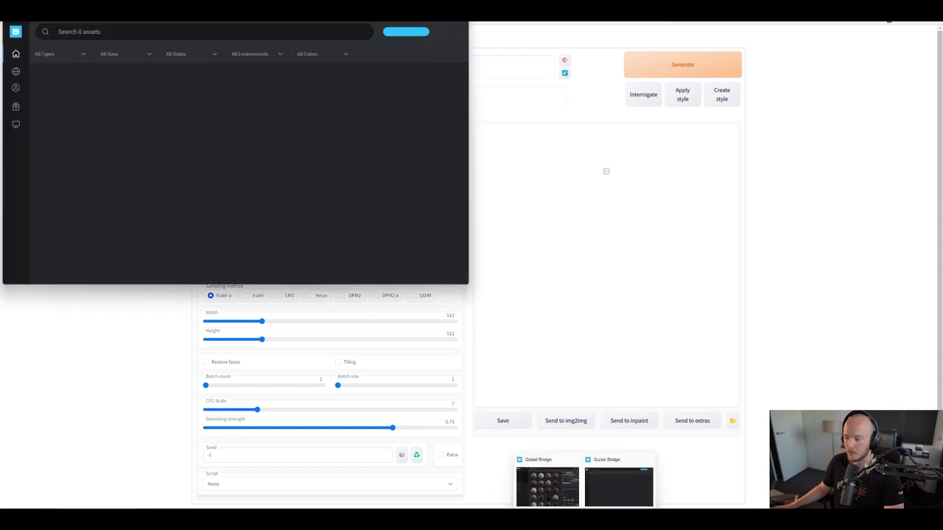
pyautogui.moveTo(87, 6); pyautogui.dragTo(354, 93)
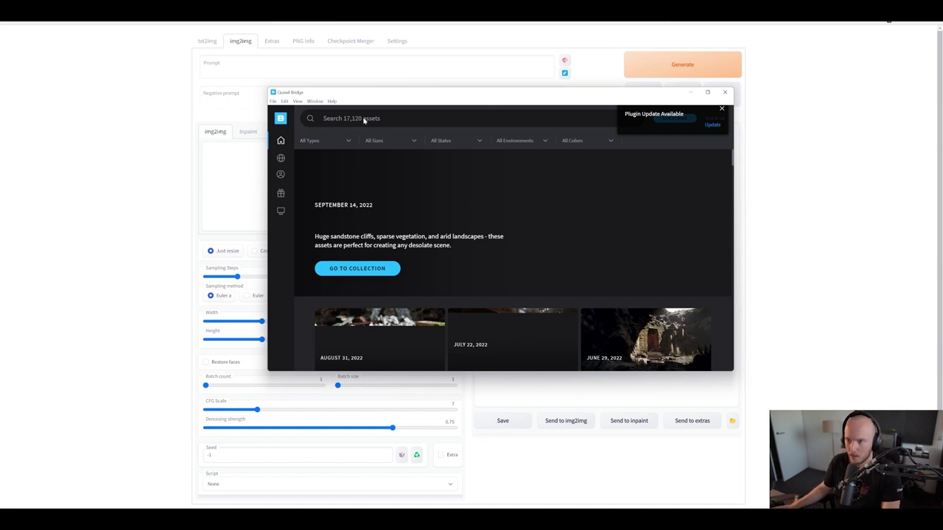
pyautogui.moveTo(361, 98)
pyautogui.mouseDown()
pyautogui.moveTo(385, 146)
pyautogui.moveTo(358, 86)
pyautogui.mouseUp()
# Search the Quixel Bridge library for jagged rocks and filter the results to surfaces
pyautogui.click(370, 118)
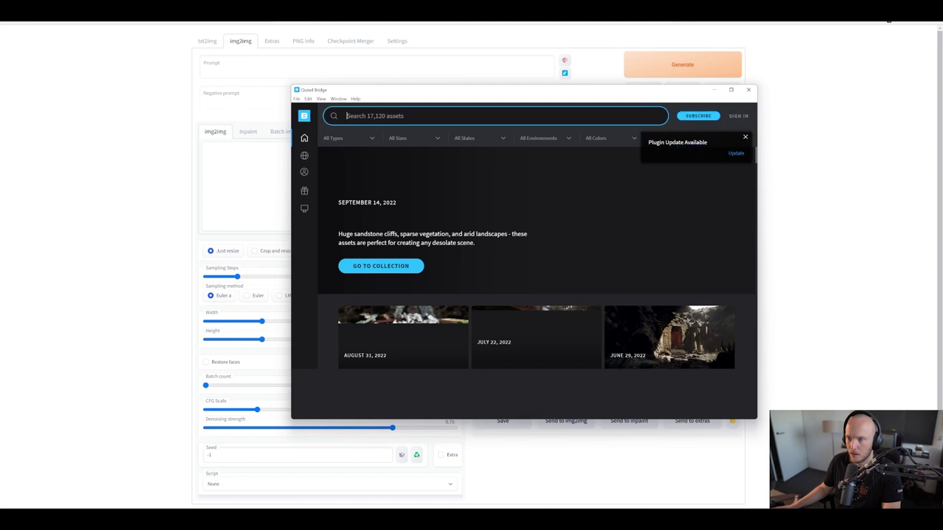
pyautogui.write('jagged')
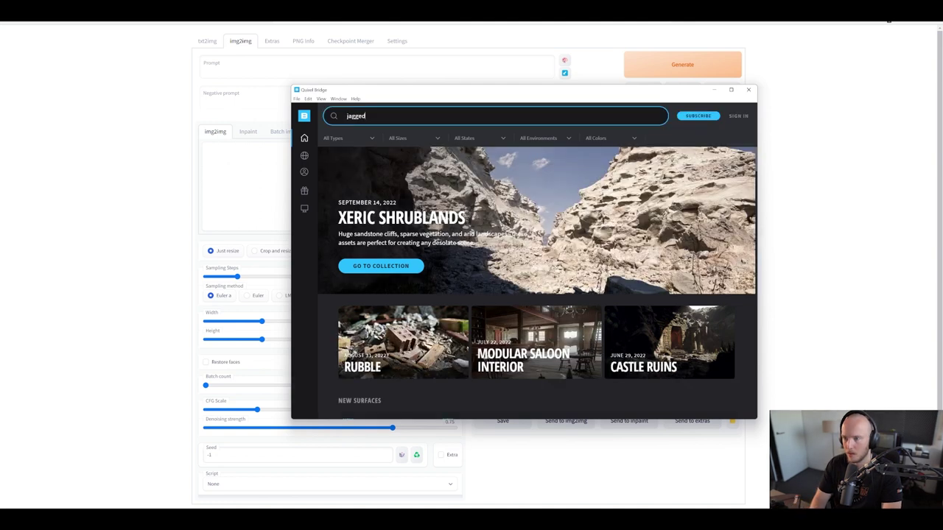
pyautogui.press('Return')
pyautogui.scroll(-5, 508, 302)
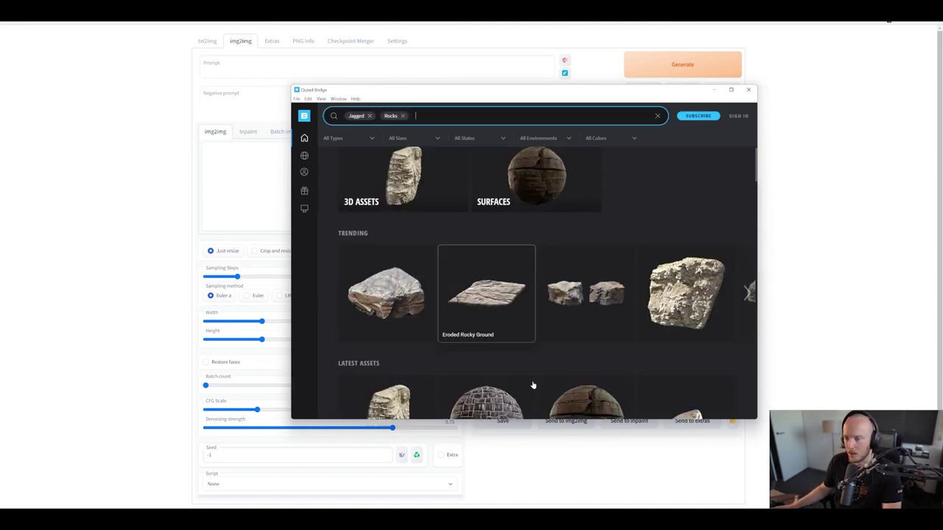
pyautogui.click(363, 140)
pyautogui.click(344, 182)
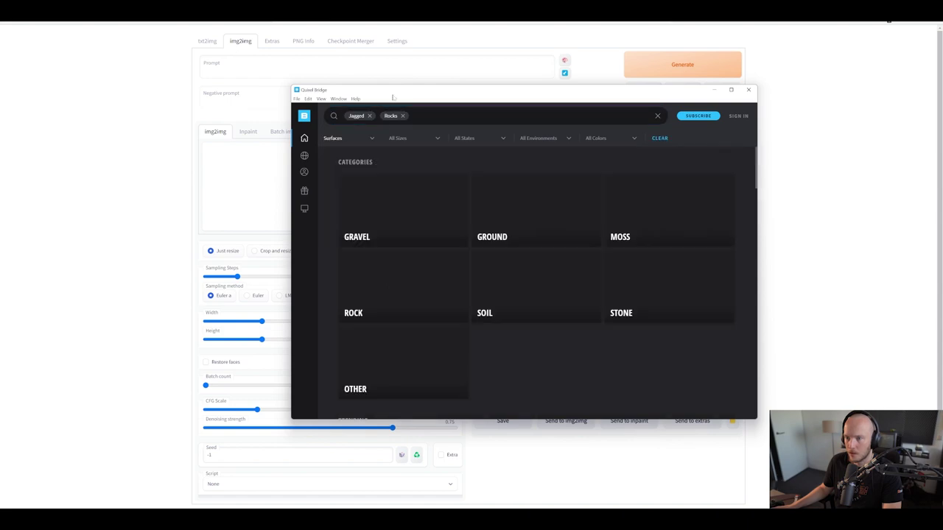
# Enlarge the Quixel Bridge window, browse the rock surfaces and open the Icelandic Rock Cliff details
pyautogui.scroll(-10, 522, 335)
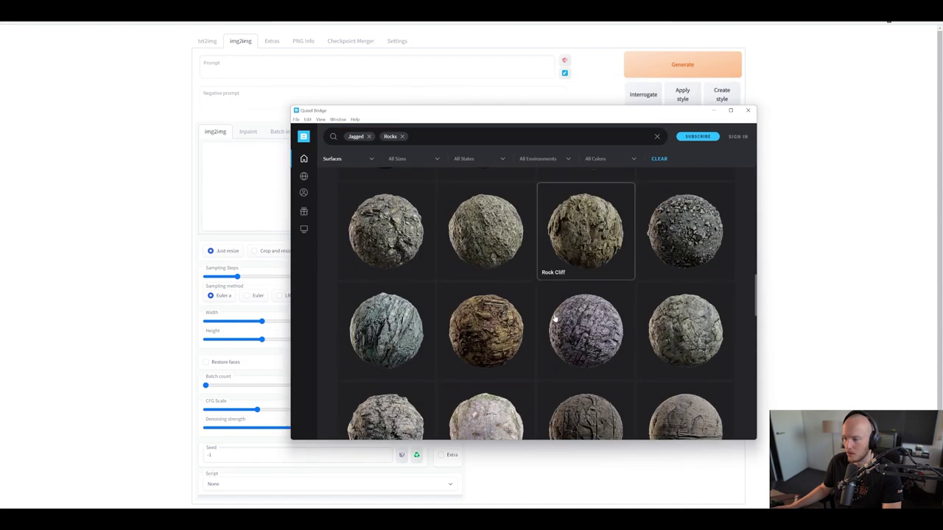
pyautogui.doubleClick(548, 106)
pyautogui.scroll(-5, 567, 259)
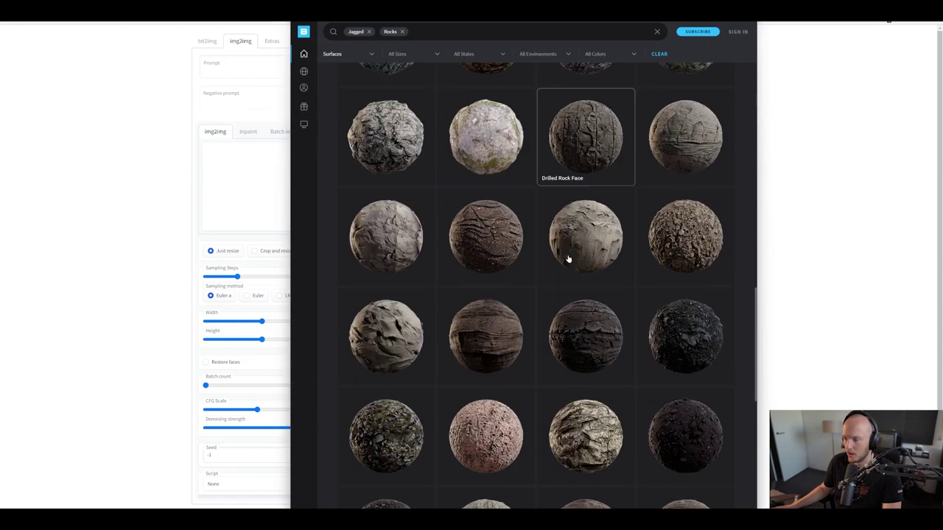
pyautogui.scroll(-10, 598, 210)
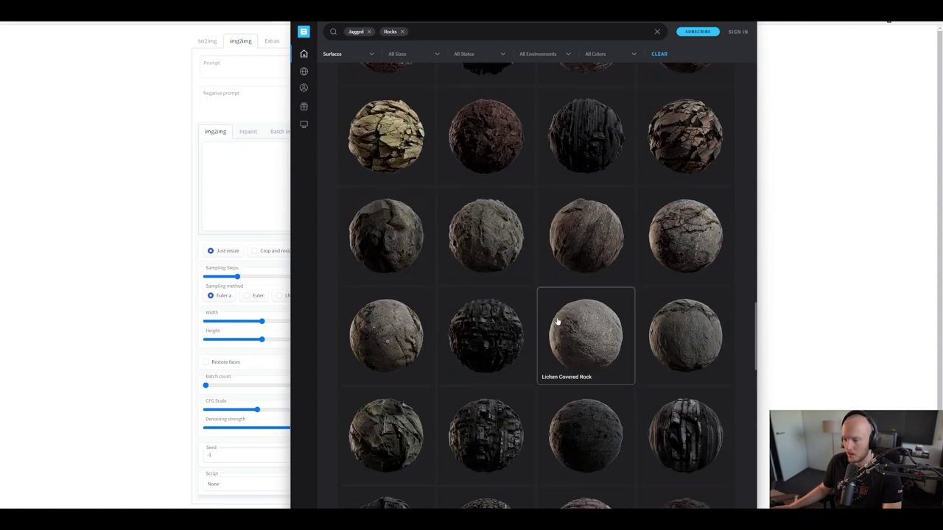
pyautogui.scroll(-10, 599, 371)
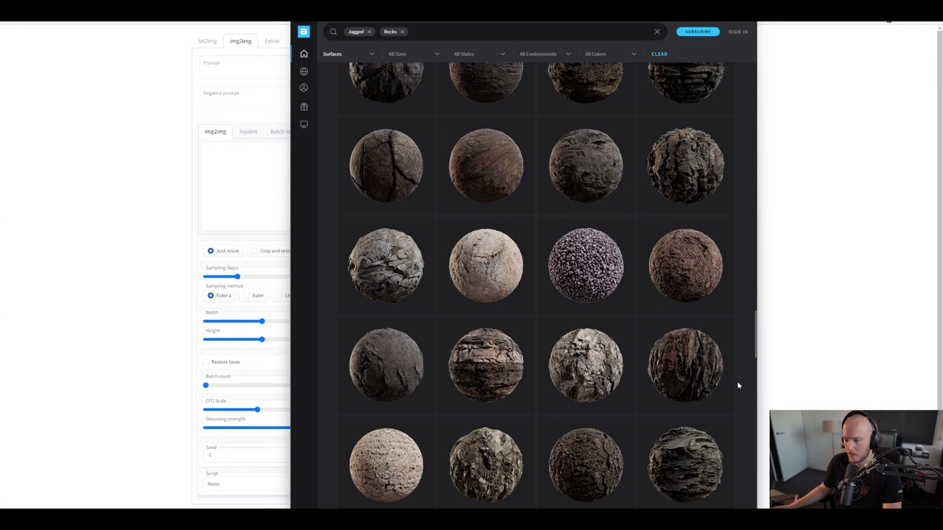
pyautogui.scroll(-5, 533, 347)
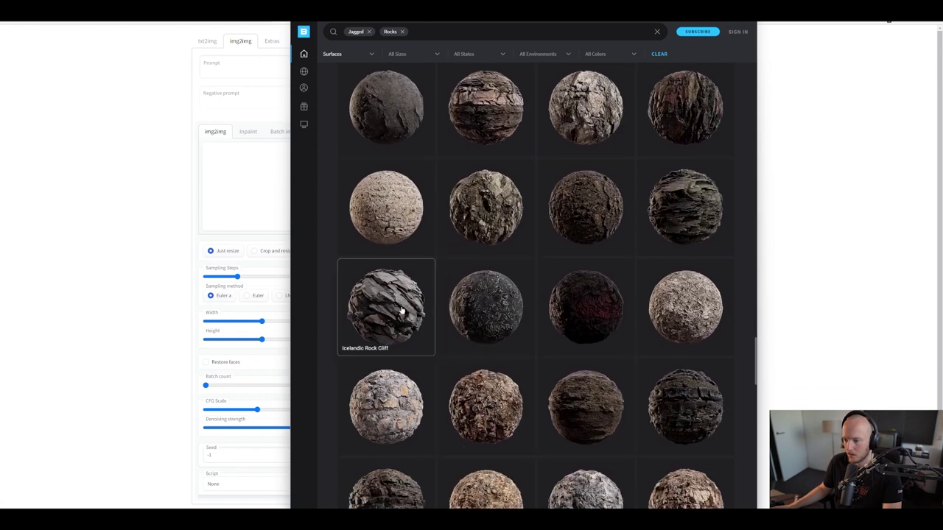
pyautogui.click(392, 306)
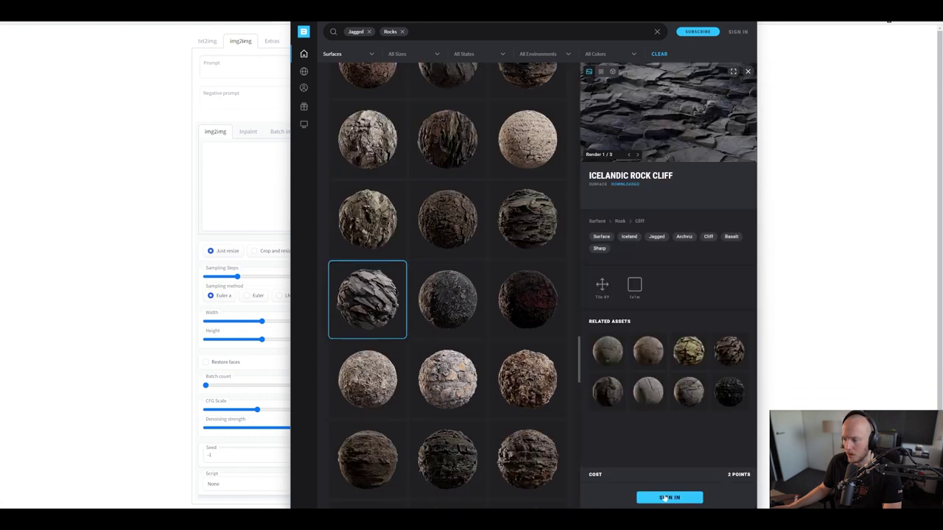
# Sign in to Quixel Bridge and choose 4K resolution for the Icelandic Rock Cliff surface
pyautogui.click(666, 499)
pyautogui.click(524, 190)
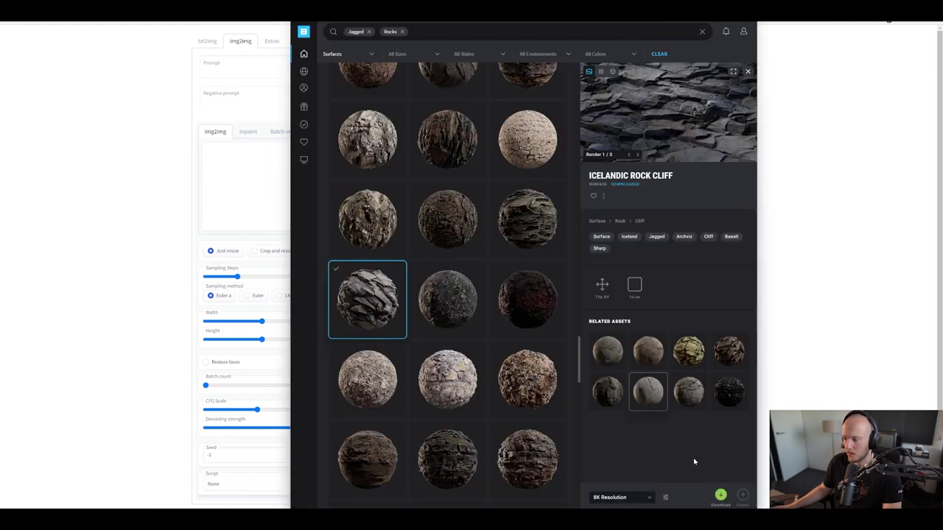
pyautogui.click(650, 498)
pyautogui.click(646, 470)
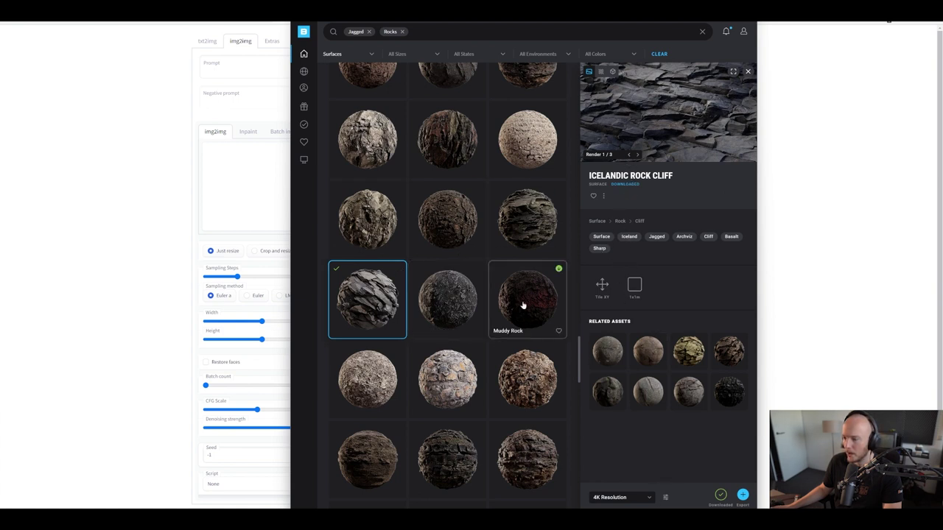
pyautogui.moveTo(326, 519)
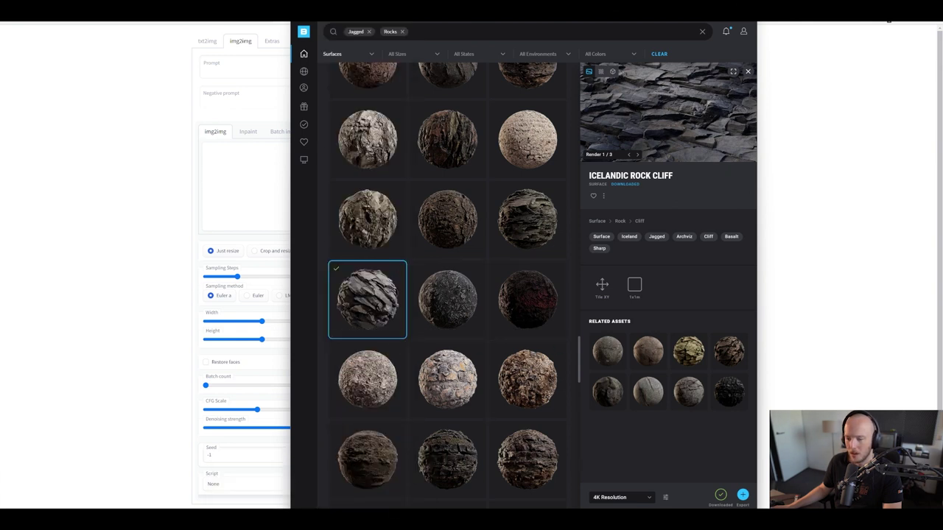
# Browse to the downloaded Megascans surfaces in D:\ASSETS\Megascans\Downloaded\surface and find the jagged rock folders
pyautogui.click(342, 496)
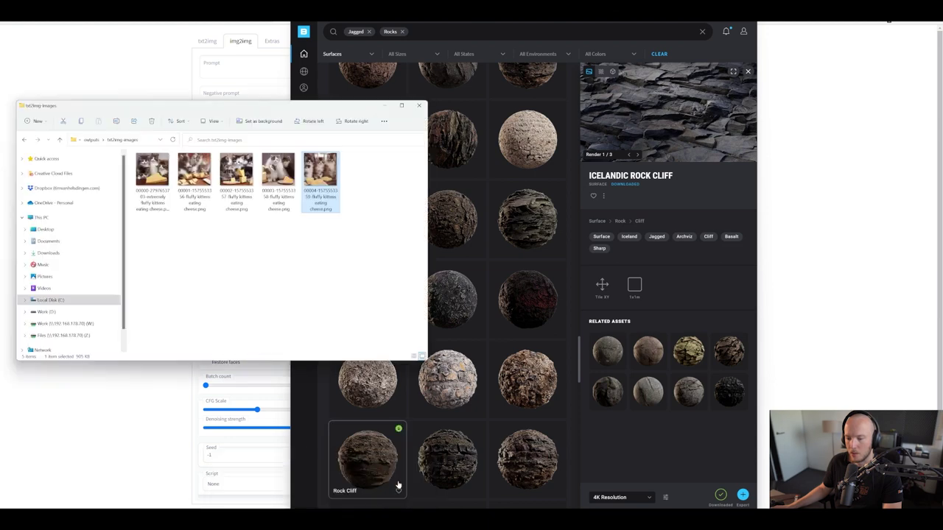
pyautogui.click(46, 312)
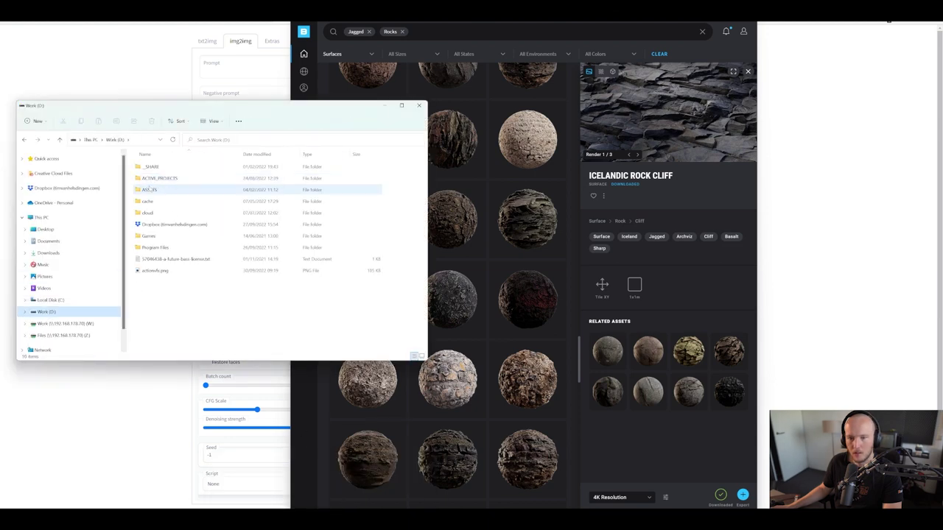
pyautogui.doubleClick(151, 189)
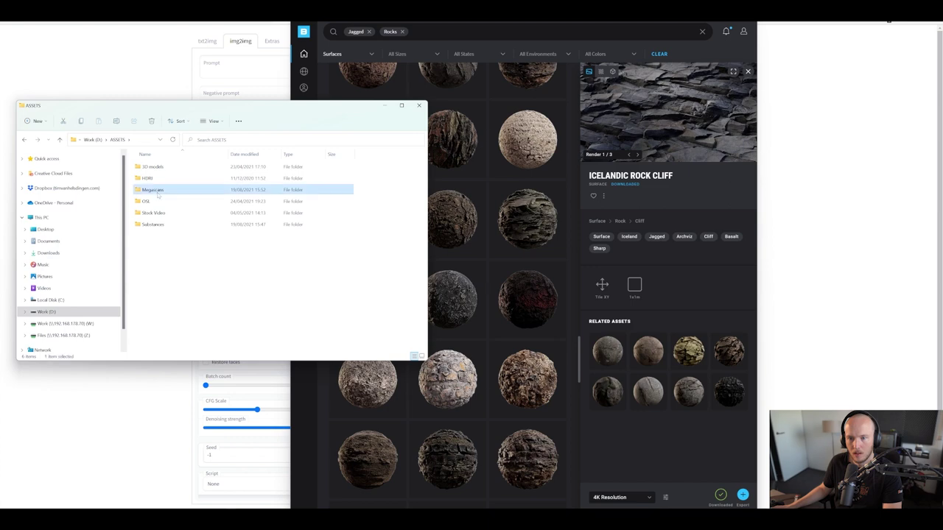
pyautogui.doubleClick(156, 187)
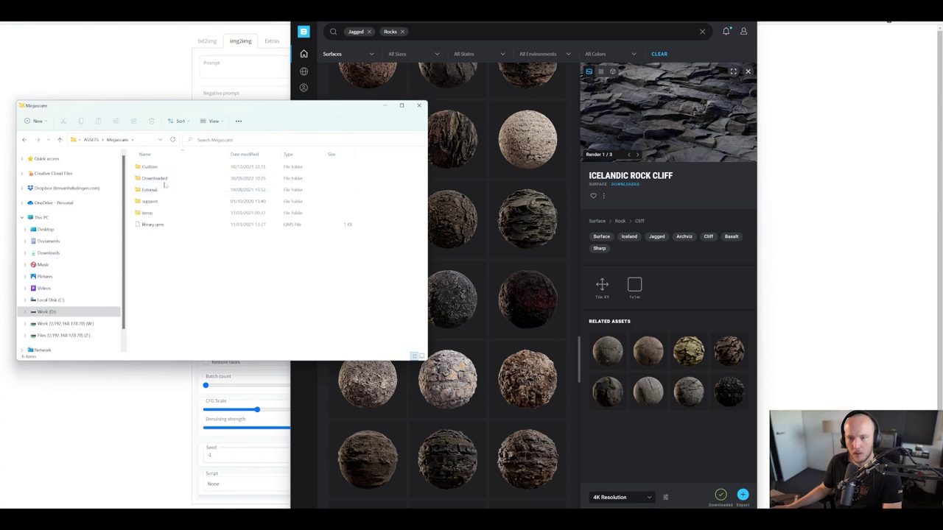
pyautogui.doubleClick(164, 183)
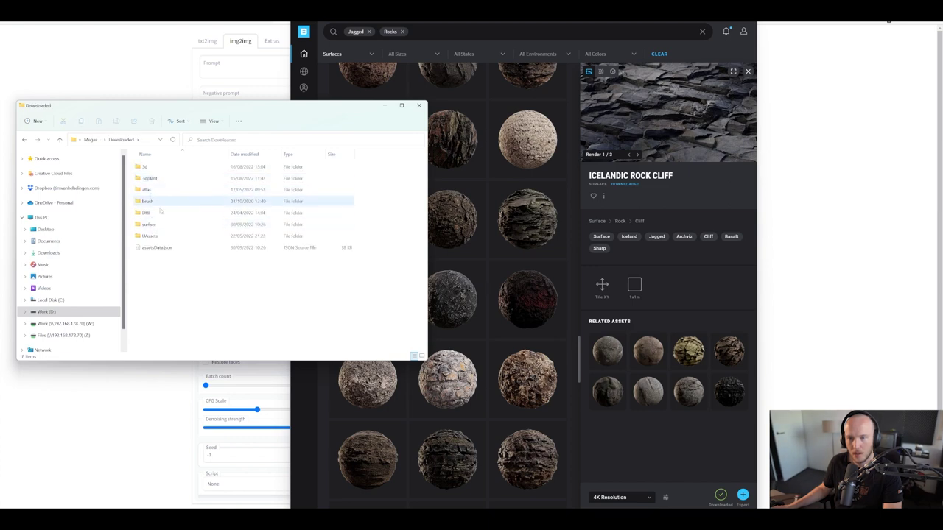
pyautogui.doubleClick(150, 224)
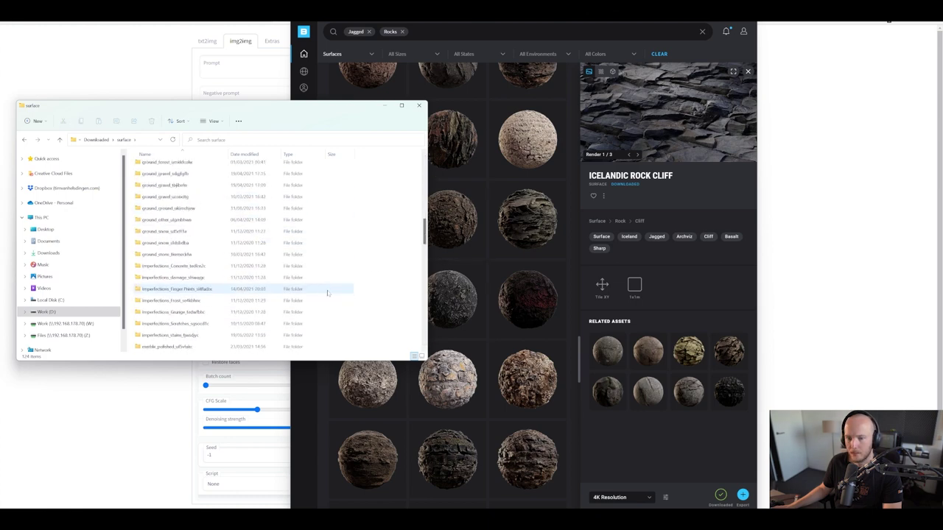
pyautogui.scroll(-20, 328, 293)
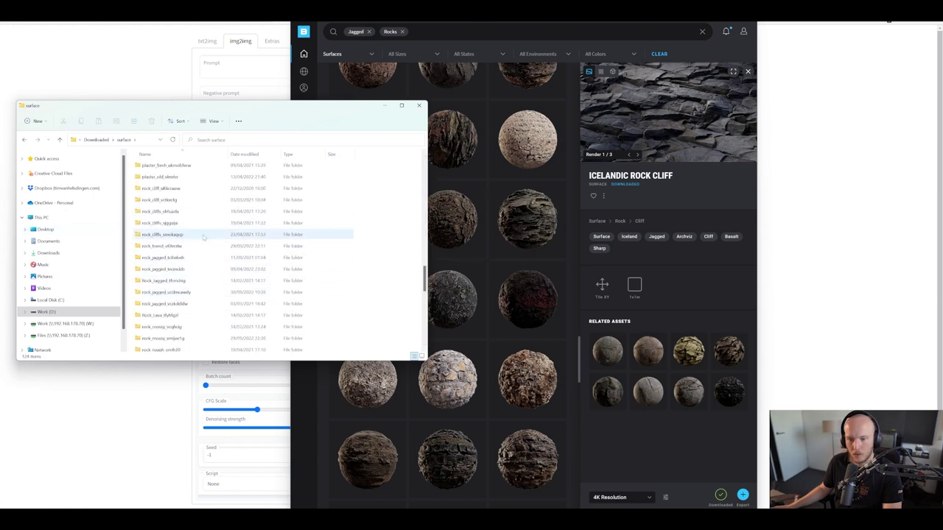
pyautogui.scroll(1, 180, 235)
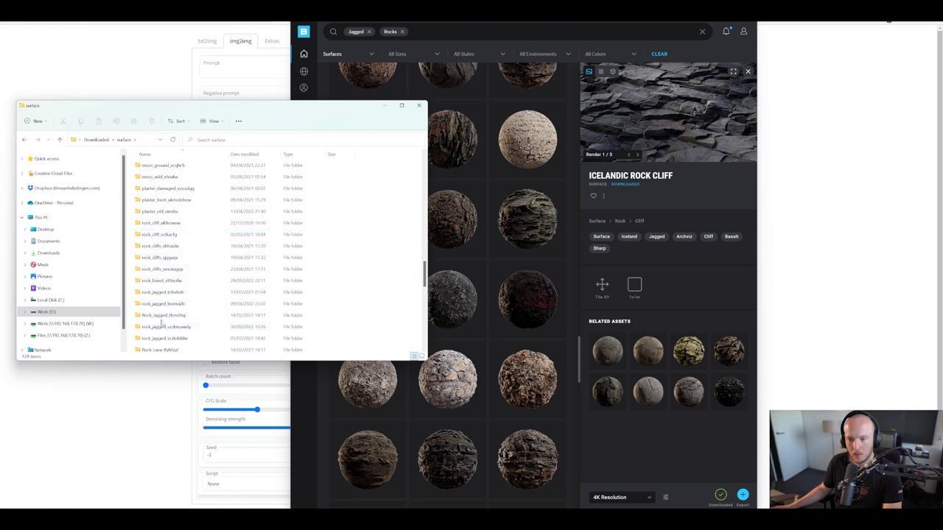
pyautogui.click(165, 315)
pyautogui.press('Return')
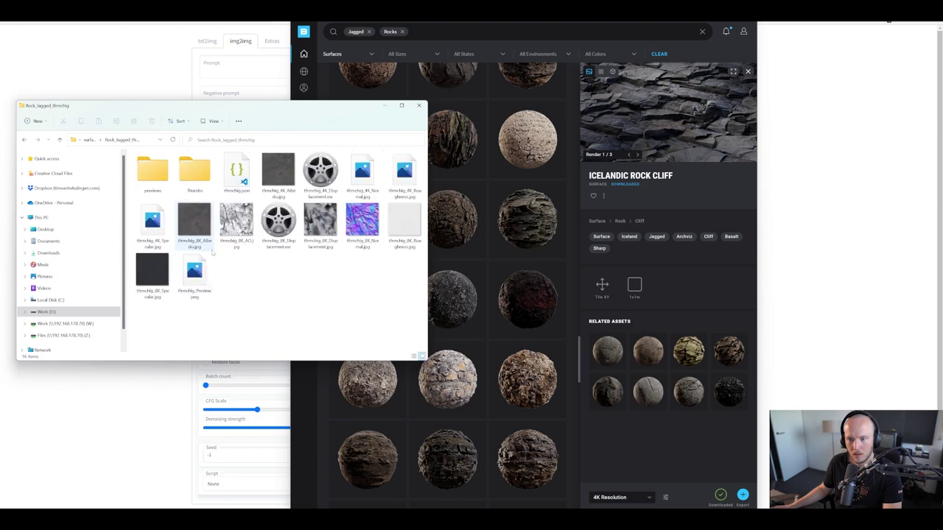
pyautogui.hotkey('alt', 'Left')
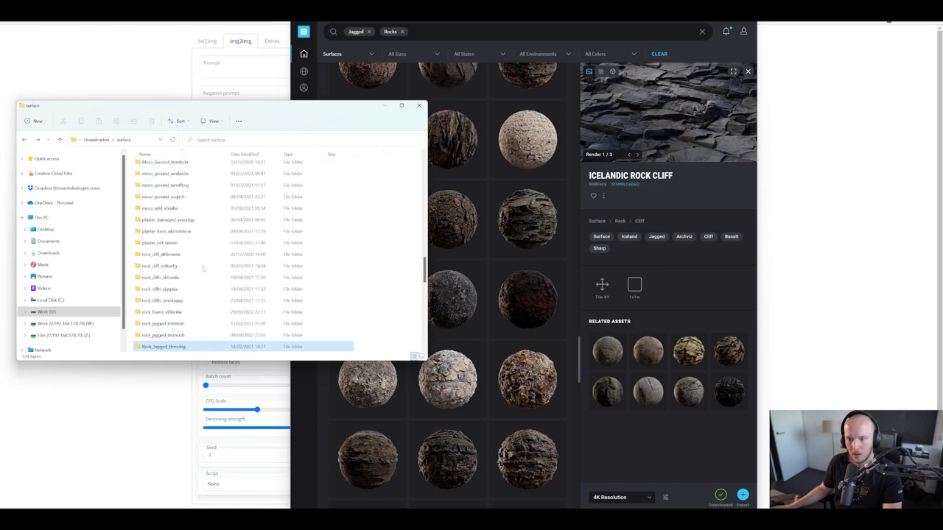
# Open the previews folder inside rock_jagged_tecmclzb and view the preview image tecmclzb_Popup_3840_sp.jpg
pyautogui.doubleClick(162, 337)
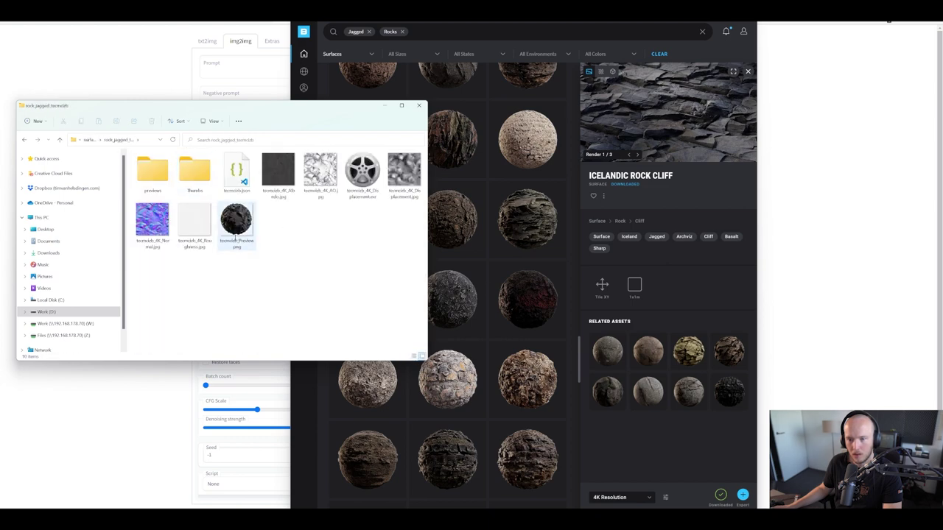
pyautogui.click(156, 170)
pyautogui.doubleClick(155, 170)
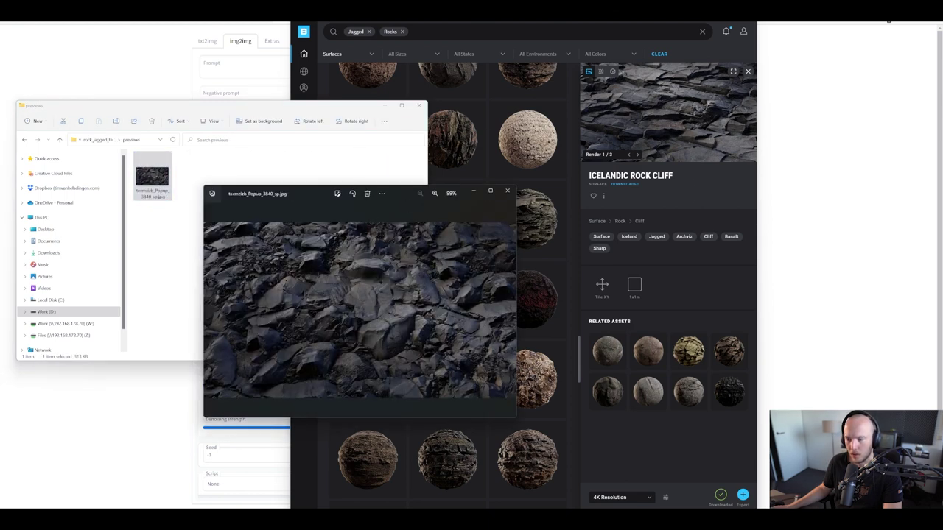
pyautogui.click(249, 184)
pyautogui.hotkey('alt', 'Up')
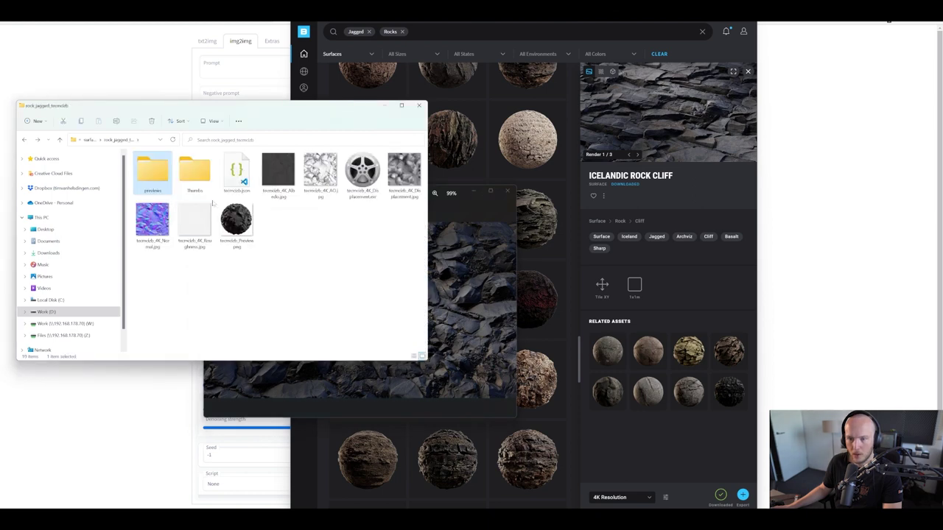
pyautogui.hotkey('alt', 'Right')
pyautogui.click(463, 302)
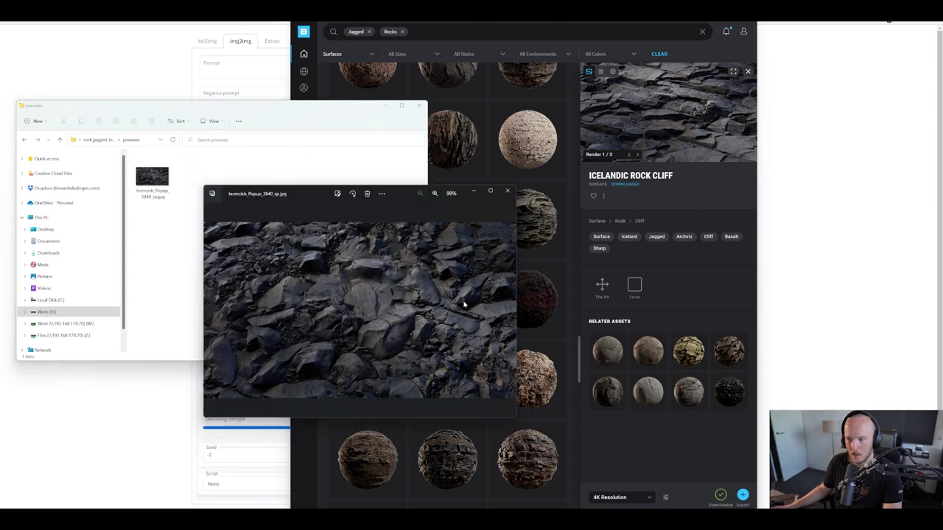
# Clear the previews and Quixel Bridge windows off the web UI and delete the Tex folder from the HIP folder
pyautogui.click(386, 105)
pyautogui.moveTo(413, 22); pyautogui.dragTo(0, 184)
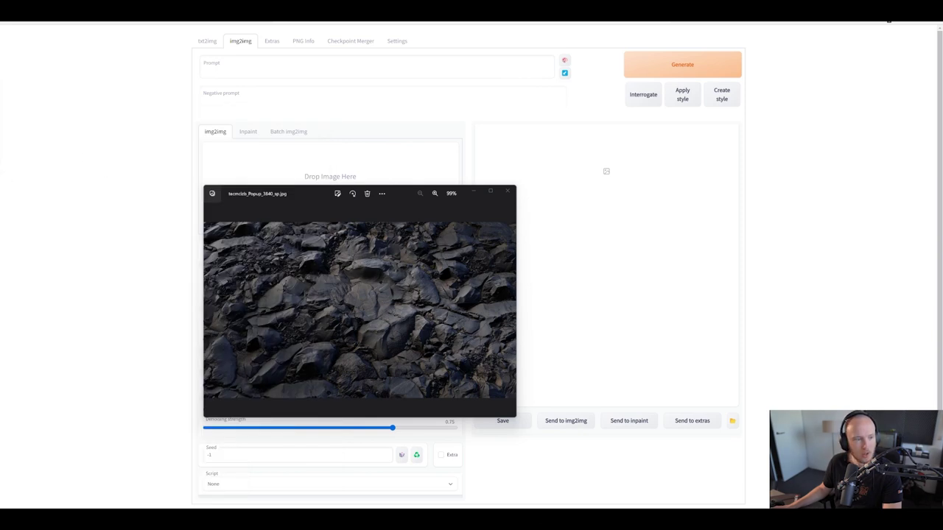
pyautogui.moveTo(318, 518)
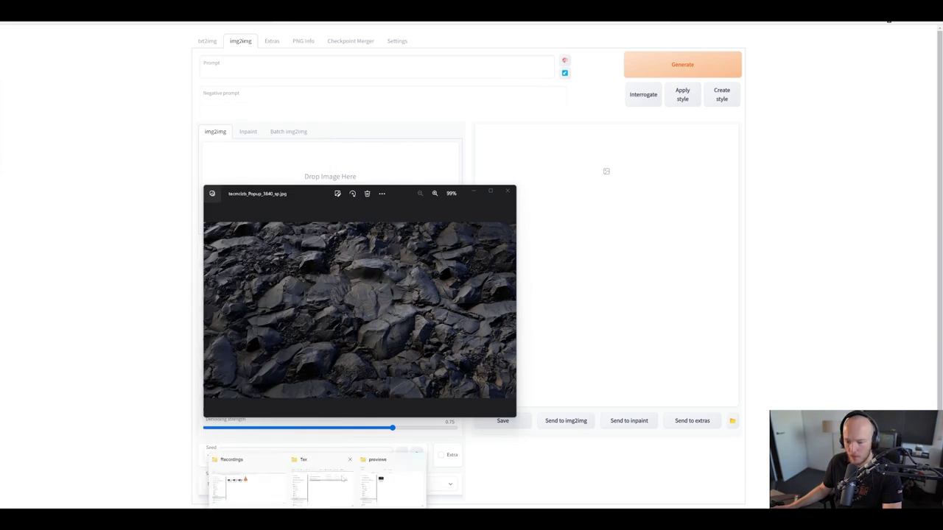
pyautogui.click(327, 486)
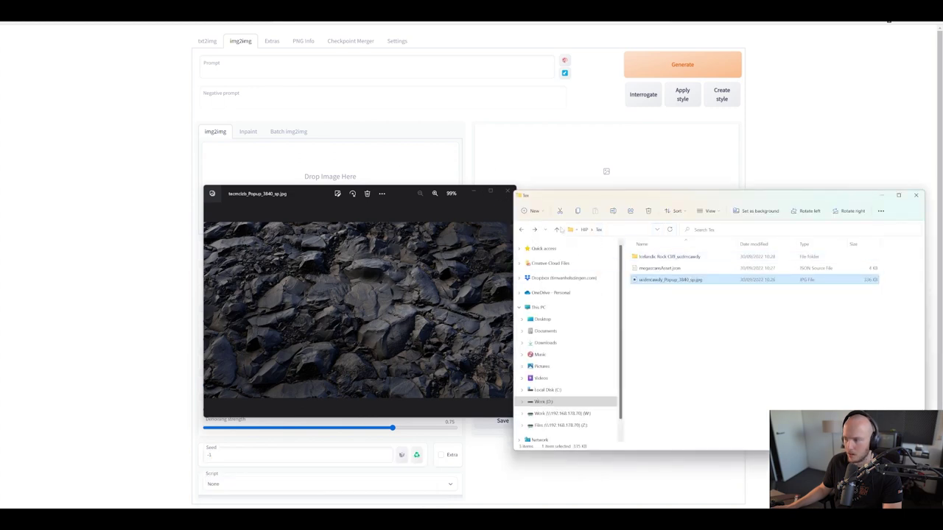
pyautogui.click(585, 230)
pyautogui.click(652, 258)
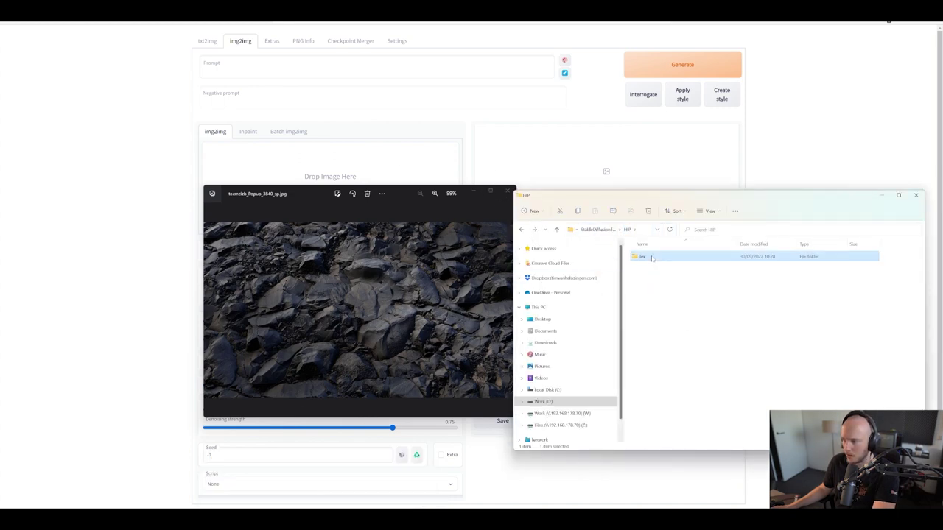
pyautogui.press('Delete')
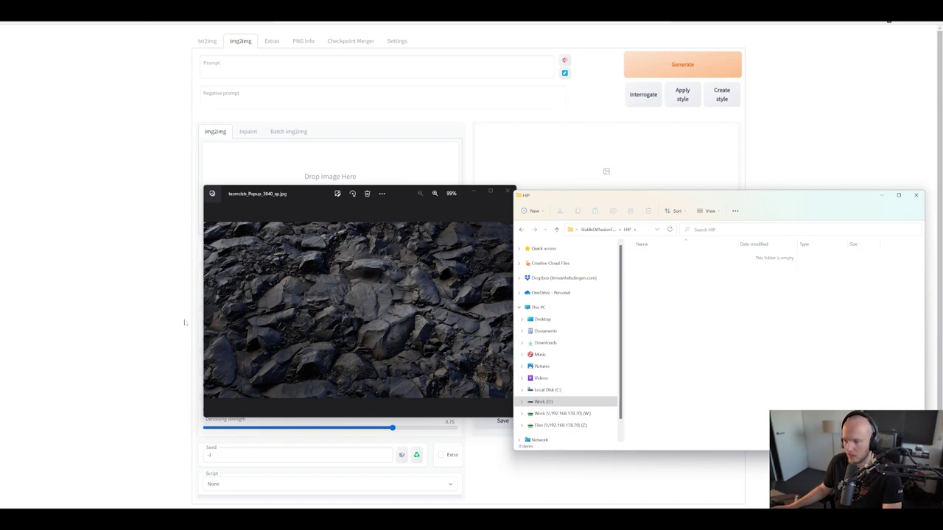
# Bring the previews folder beside the img2img drop area and load tecmclzb_Popup_3840_sp.jpg as the source image
pyautogui.click(101, 326)
pyautogui.moveTo(317, 520)
pyautogui.click(380, 480)
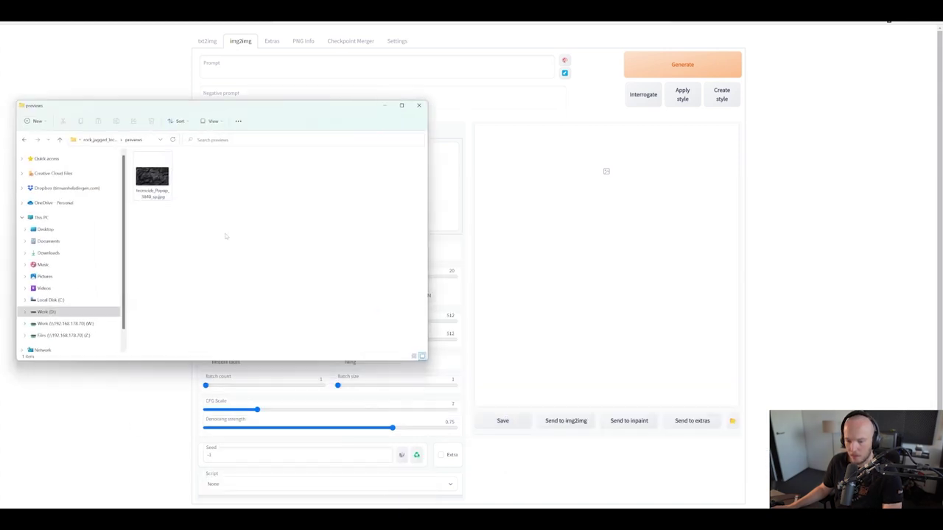
pyautogui.moveTo(146, 101); pyautogui.dragTo(713, 176)
pyautogui.click(719, 247)
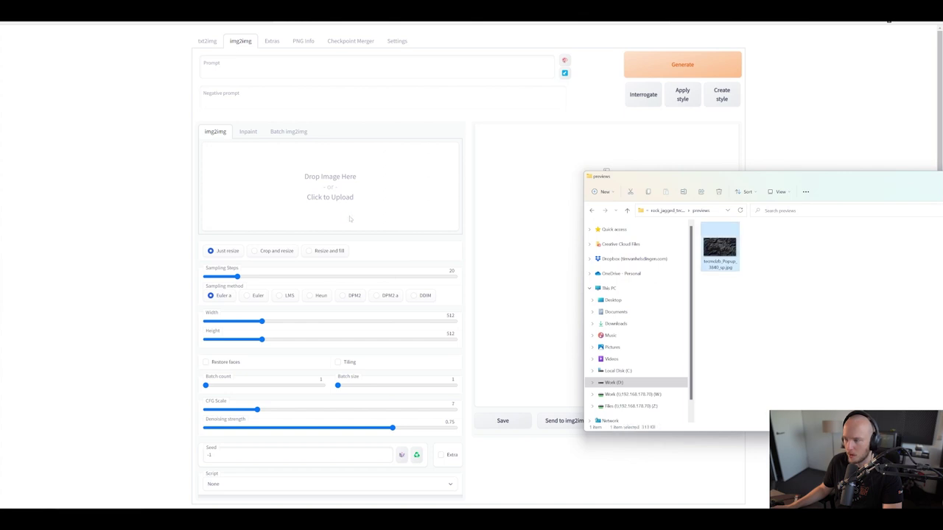
pyautogui.click(118, 208)
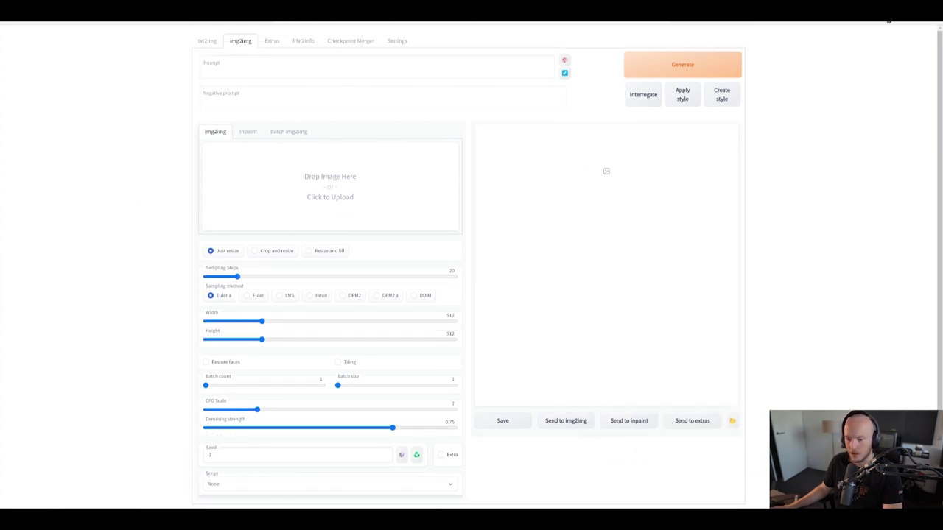
pyautogui.moveTo(318, 516)
pyautogui.click(378, 479)
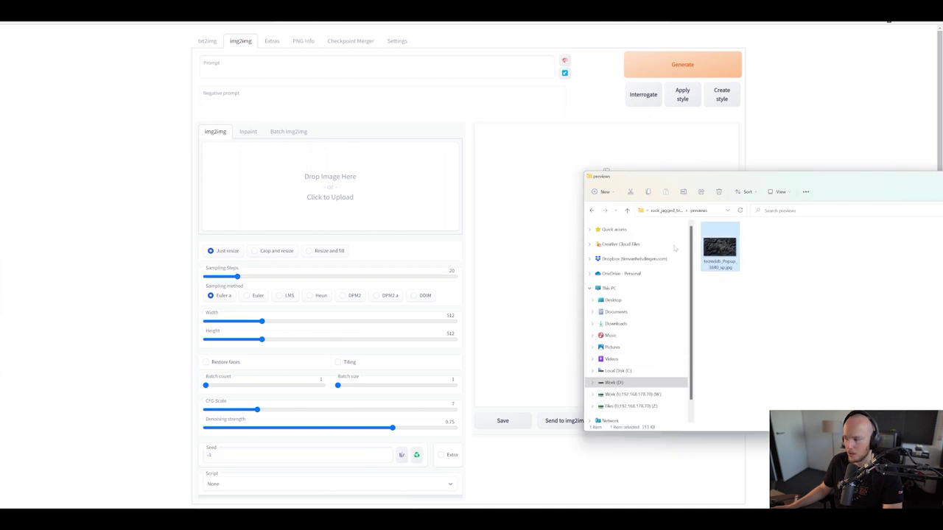
pyautogui.moveTo(720, 246); pyautogui.dragTo(308, 192)
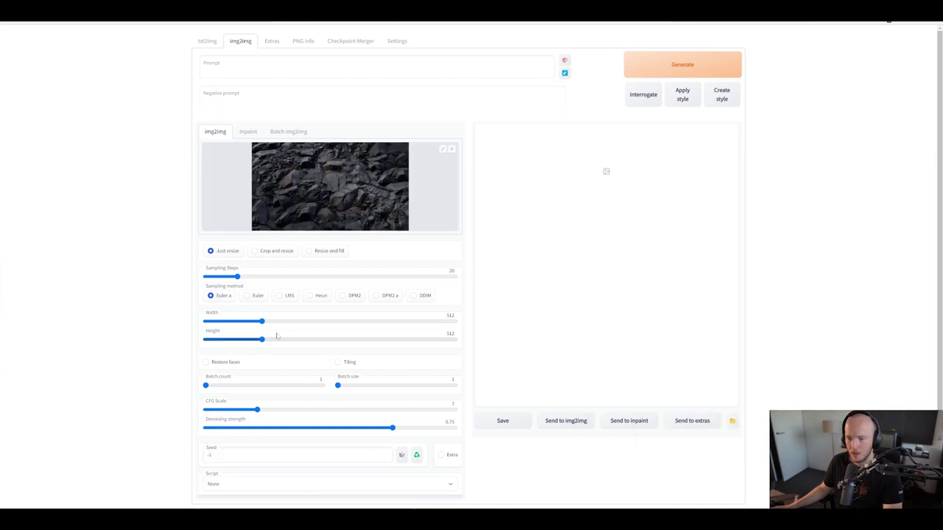
# Set both the width and the height of the img2img output to 1024
pyautogui.moveTo(262, 322); pyautogui.dragTo(329, 322)
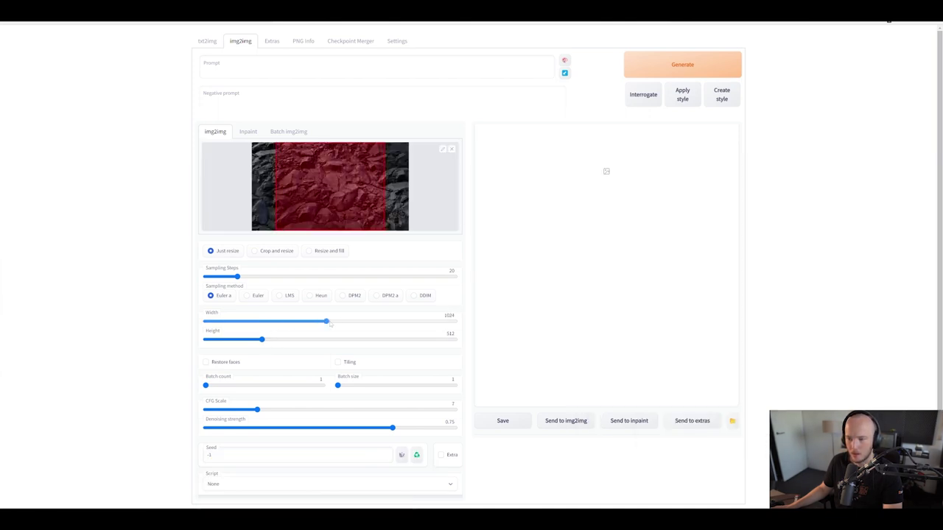
pyautogui.moveTo(261, 339); pyautogui.dragTo(326, 339)
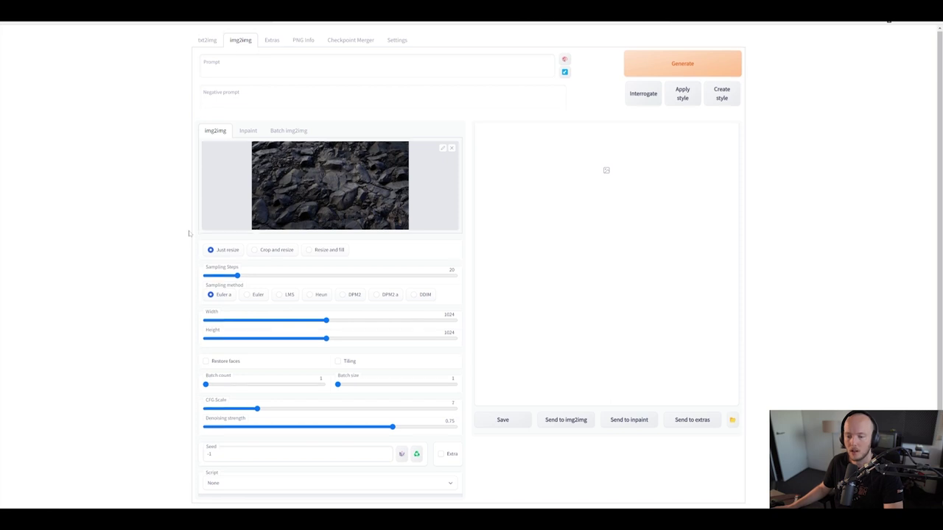
pyautogui.scroll(-1, 188, 233)
pyautogui.scroll(1, 189, 237)
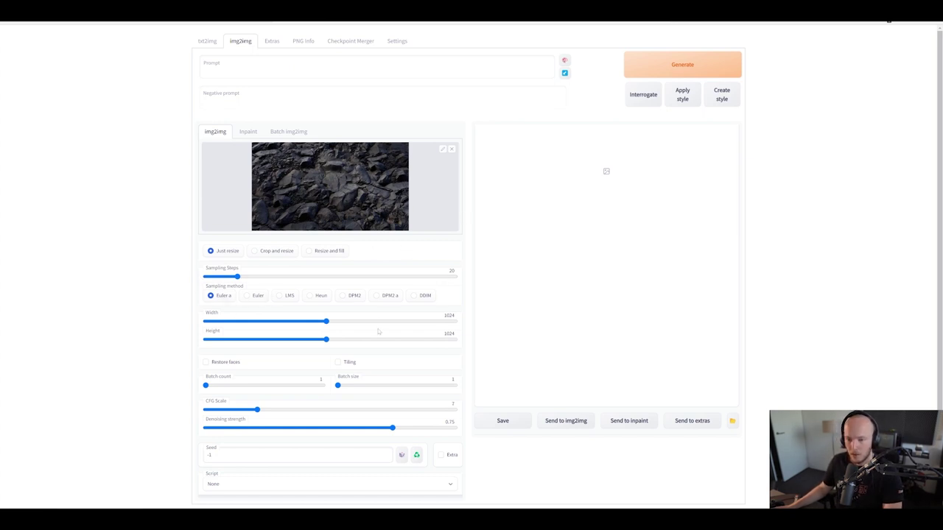
# Enter the img2img prompt as three lines: jagged icelandic rocks, megascans, and photogrammetry with its spelling corrected
pyautogui.click(243, 68)
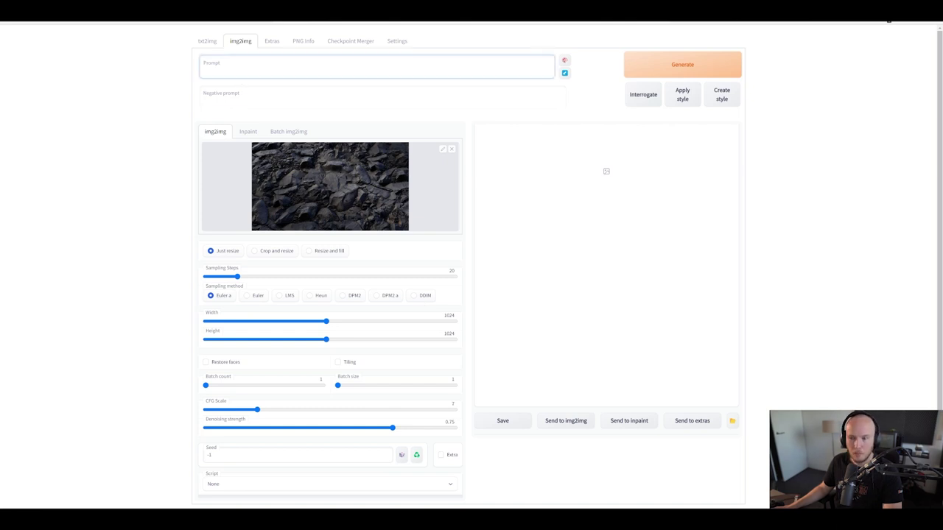
pyautogui.write('ja')
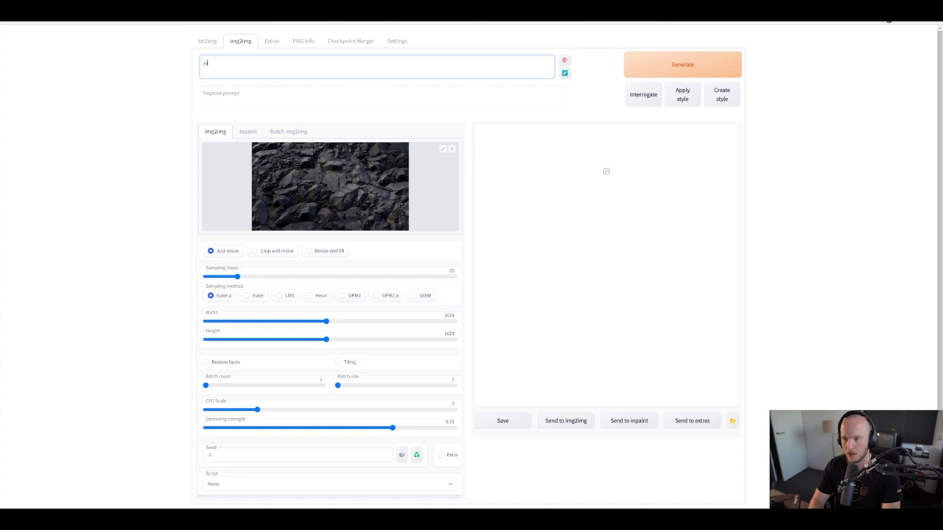
pyautogui.write('agged icelandi')
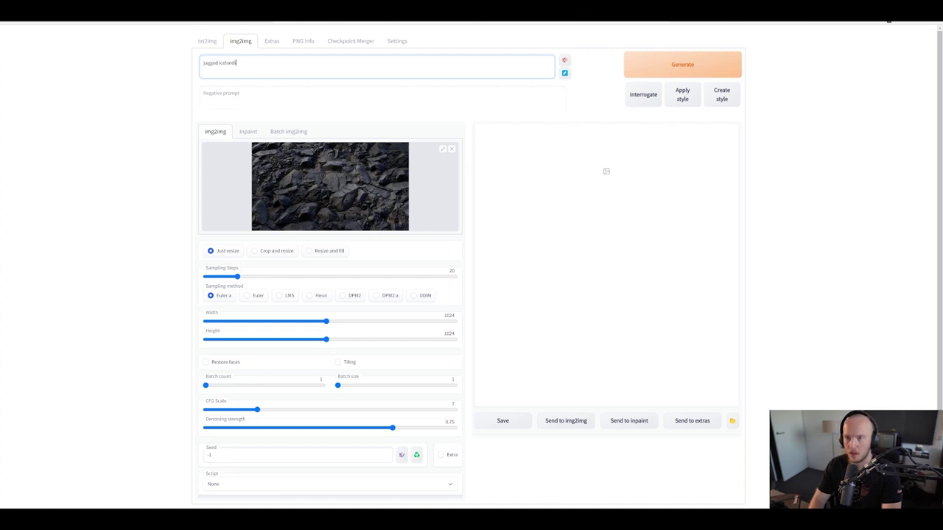
pyautogui.write('c rocks')
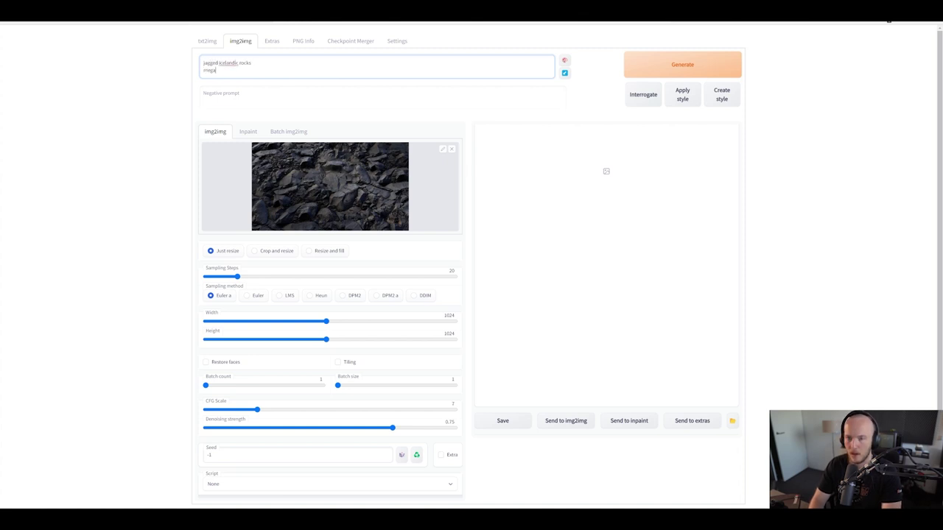
pyautogui.write(' megascans')
pyautogui.press('Return')
pyautogui.write('photogram')
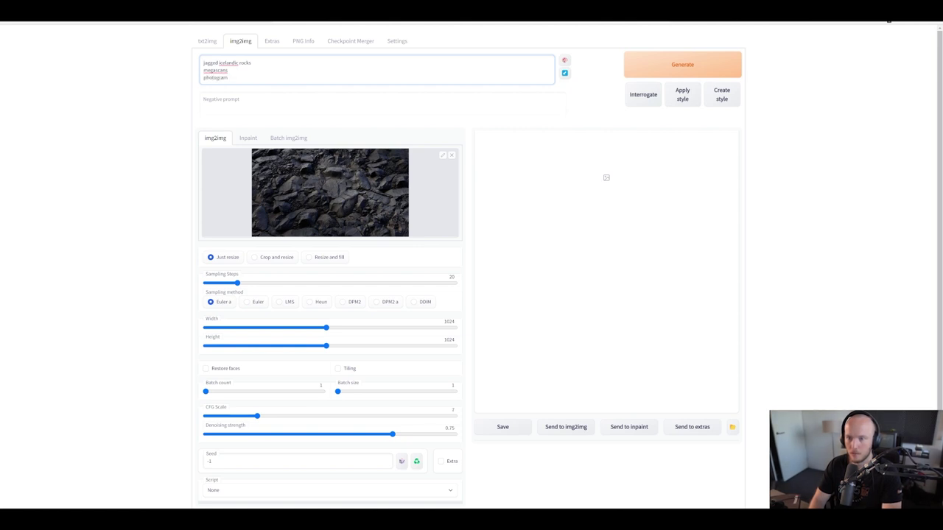
pyautogui.write('matery')
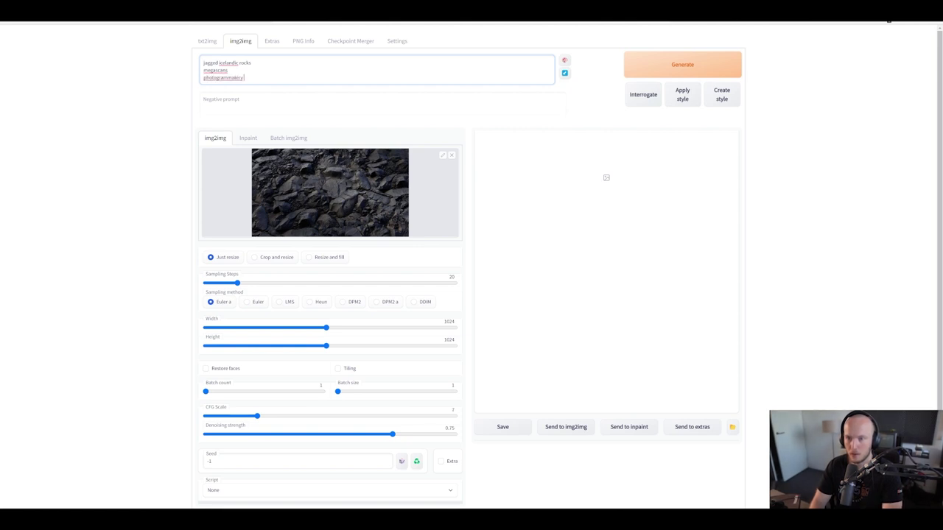
pyautogui.rightClick(220, 79)
pyautogui.click(249, 89)
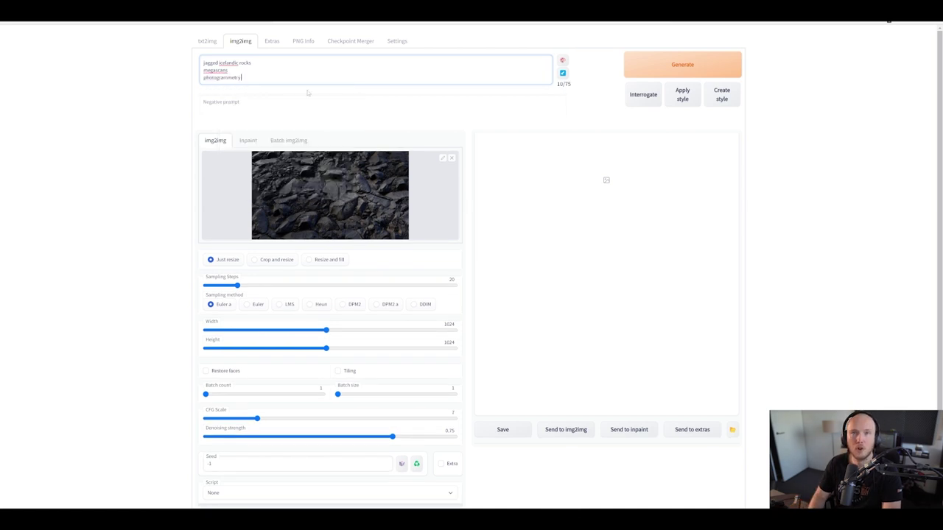
pyautogui.press('Return')
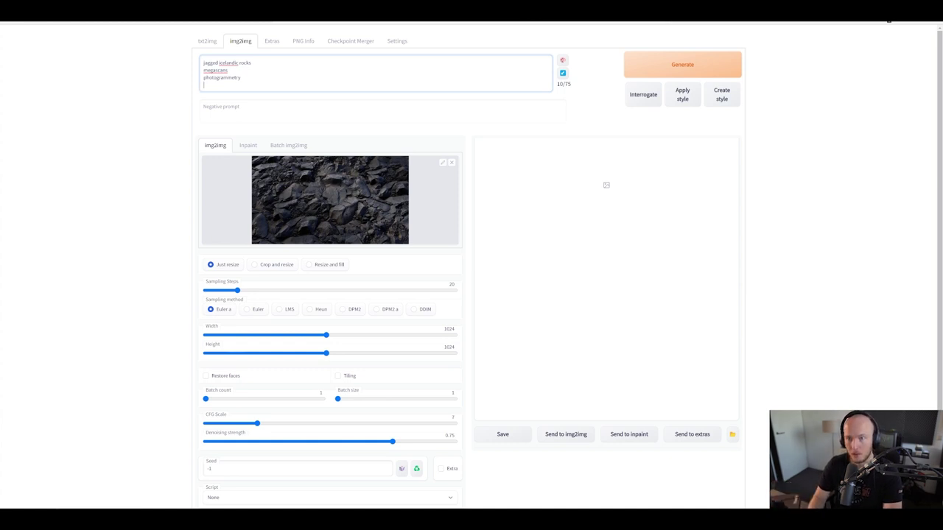
# Try an interrogated description of the rock image as the prompt, and put the copied original prompt back
pyautogui.hotkey('ctrl', 'a')
pyautogui.hotkey('ctrl', 'c')
pyautogui.press('BackSpace')
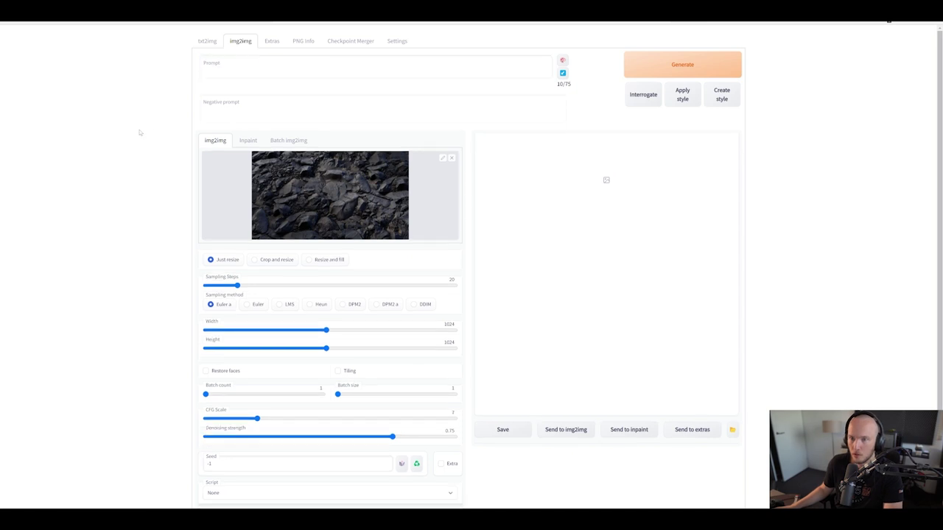
pyautogui.click(634, 99)
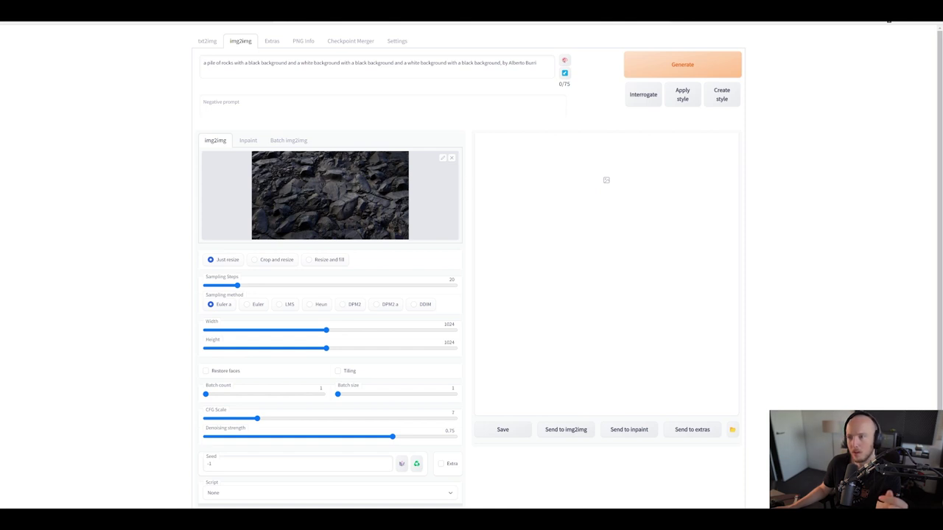
pyautogui.moveTo(537, 64); pyautogui.dragTo(9, 32)
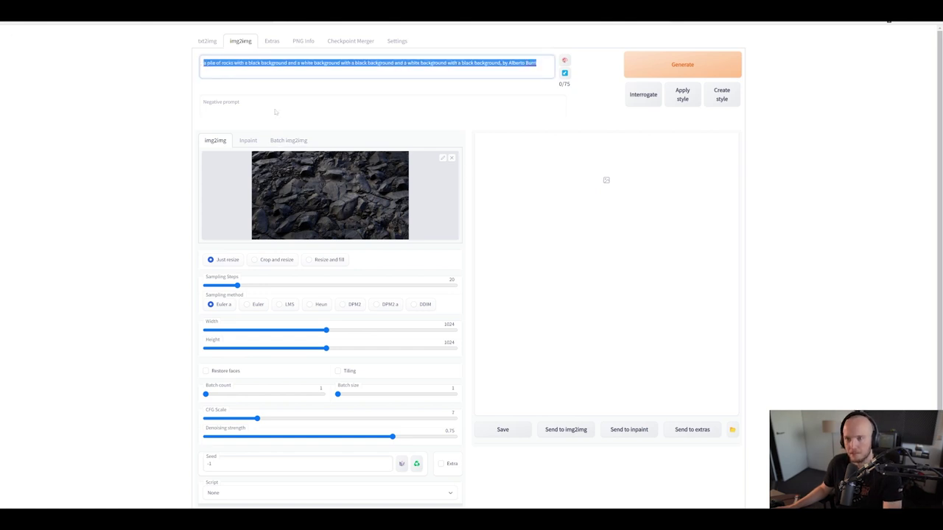
pyautogui.hotkey('ctrl', 'v')
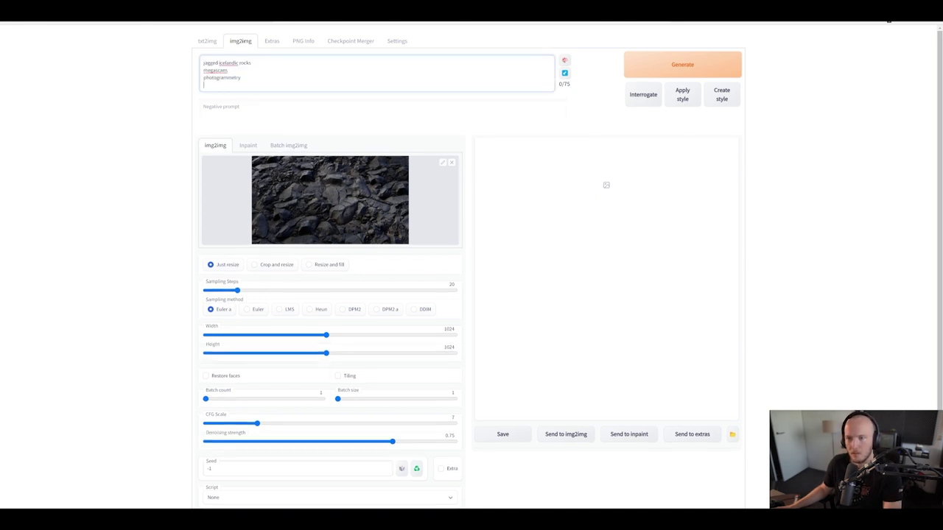
# Start the prompt with "a picture of" and add the lines 4k and texture after photogrammetry
pyautogui.write('a pictu')
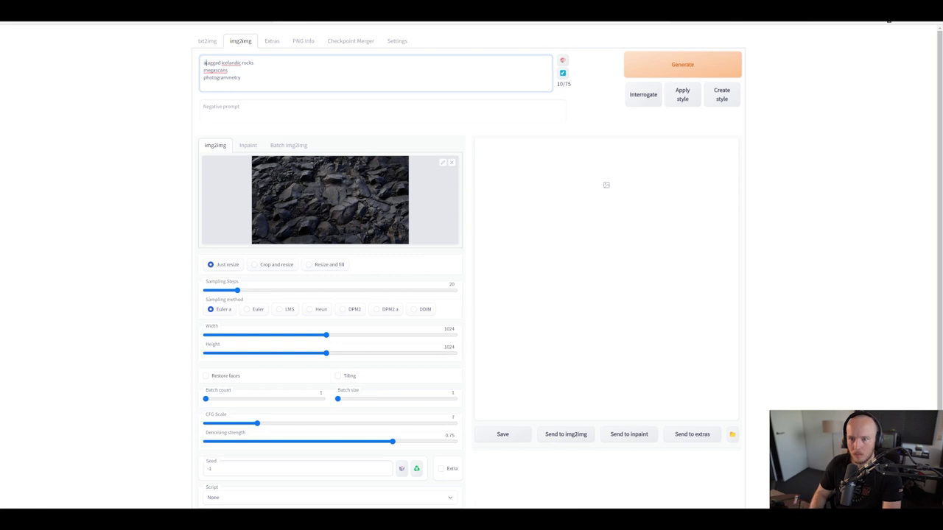
pyautogui.write('re of')
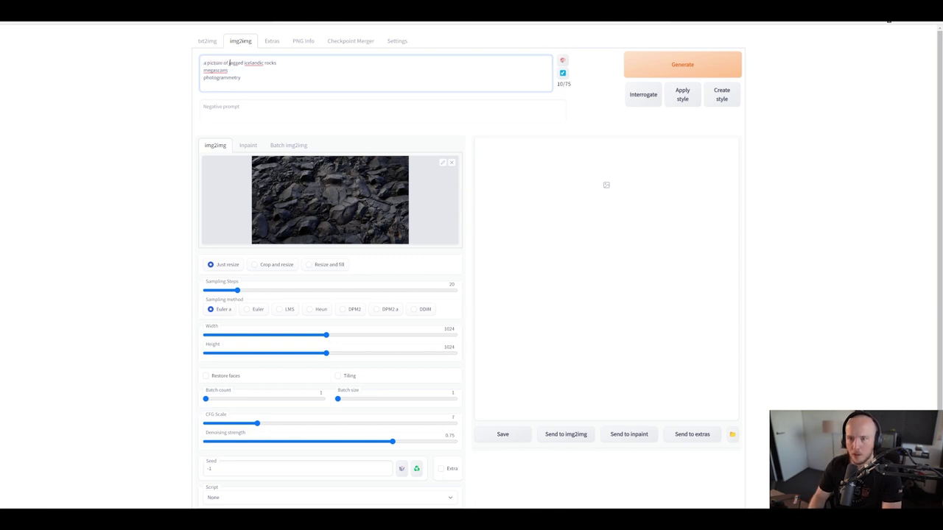
pyautogui.click(242, 77)
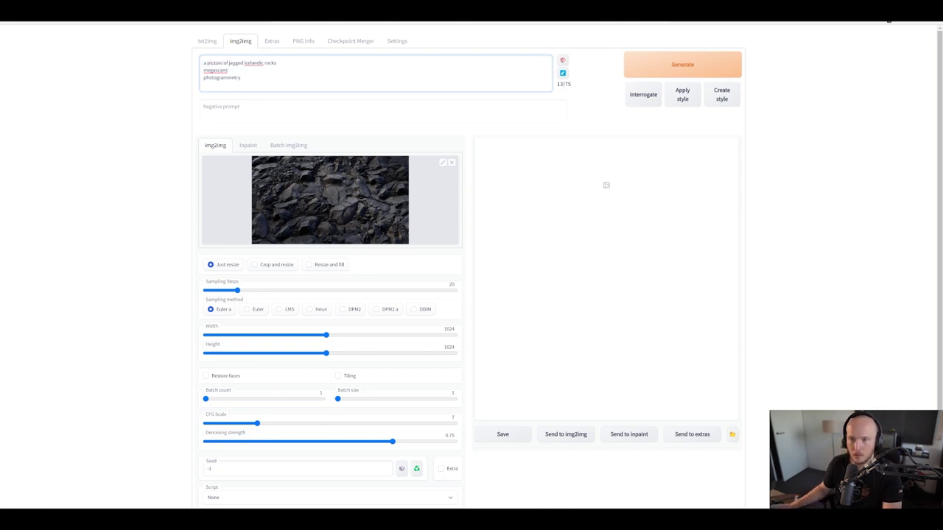
pyautogui.press('Return')
pyautogui.write('4k')
pyautogui.press('Return')
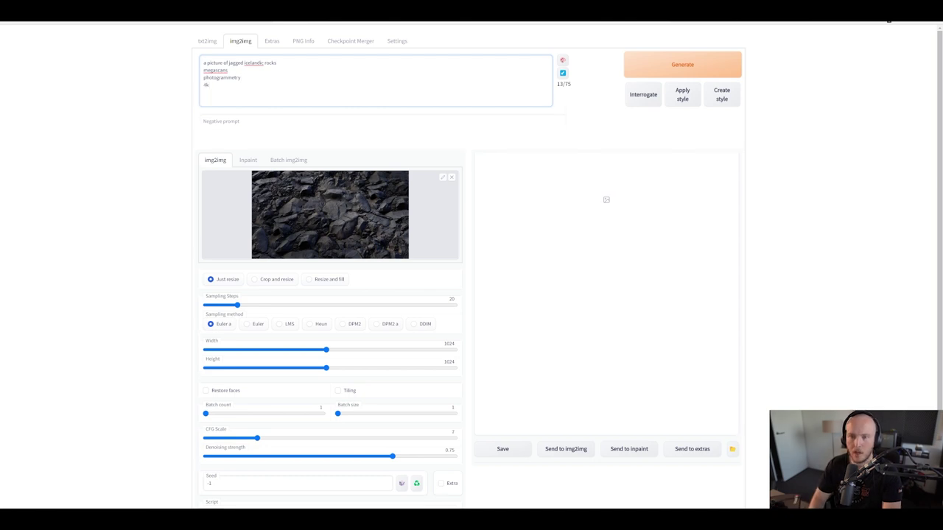
pyautogui.write('texture')
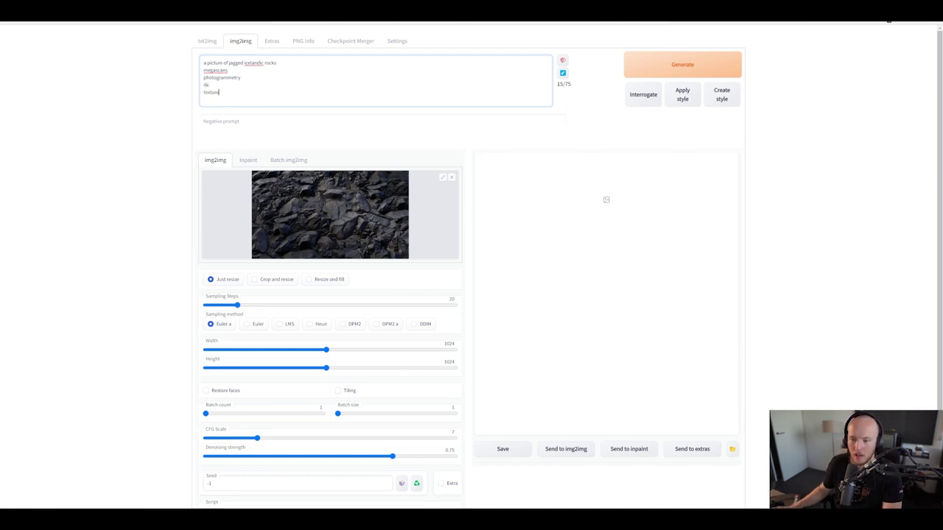
pyautogui.click(45, 217)
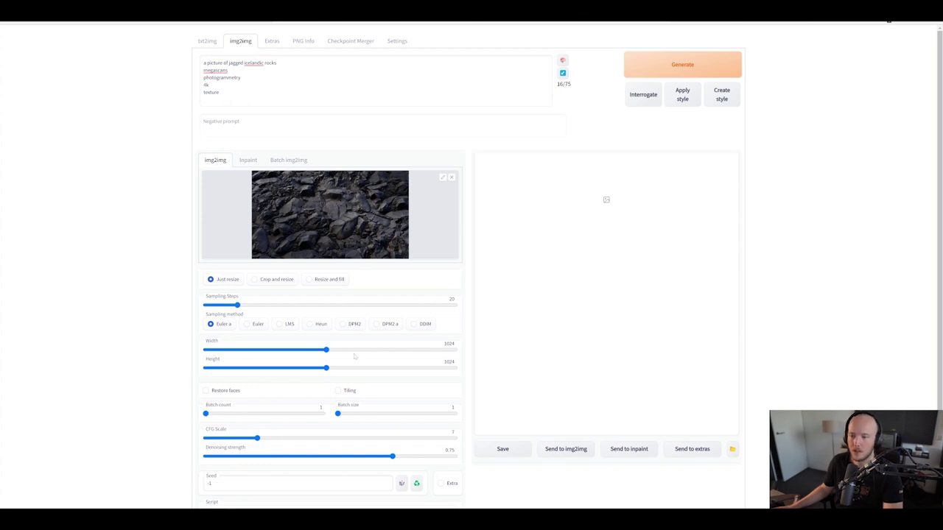
# Enable tiling with a batch count of 4 and generate the images
pyautogui.click(337, 392)
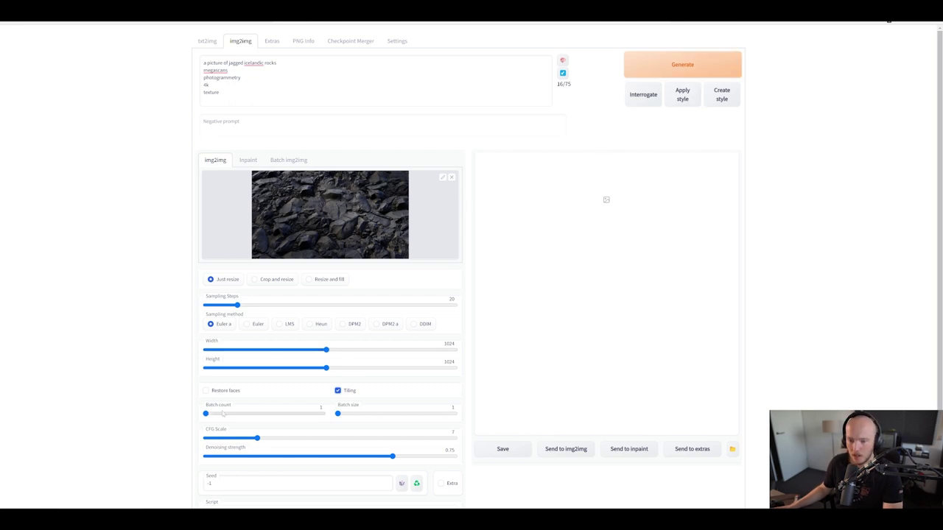
pyautogui.moveTo(206, 415); pyautogui.dragTo(229, 415)
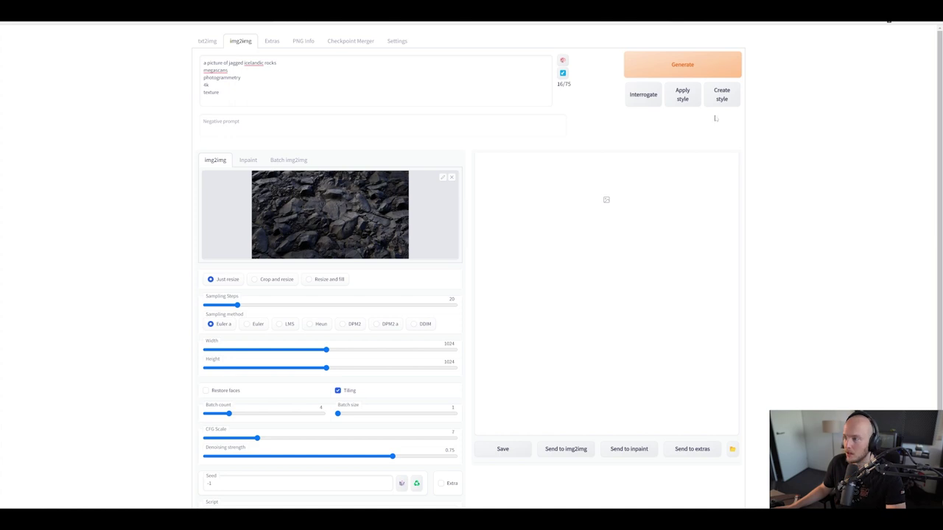
pyautogui.click(702, 72)
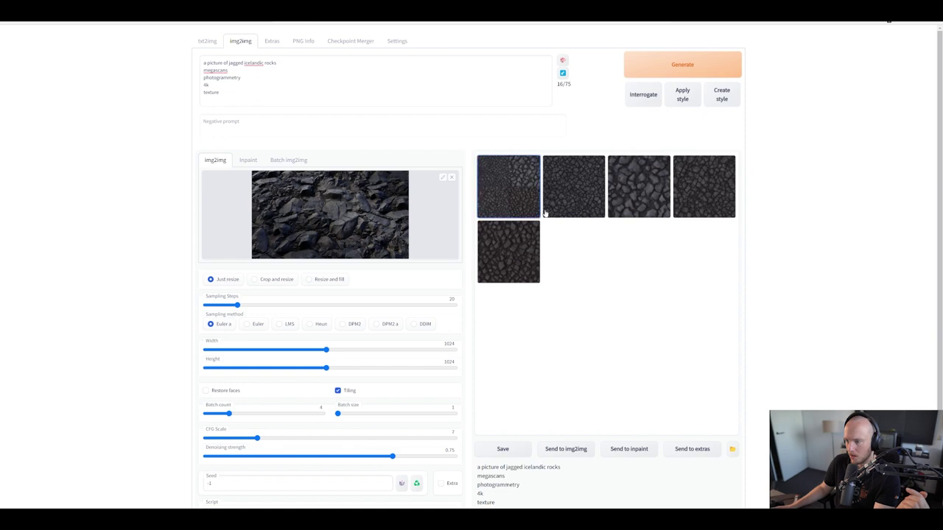
# View the generated rock textures one by one at large size
pyautogui.click(535, 190)
pyautogui.click(607, 412)
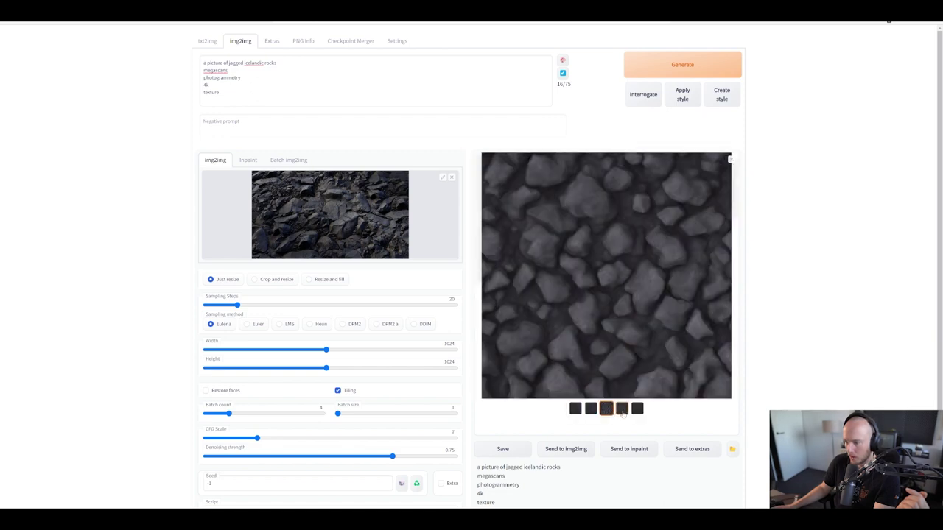
pyautogui.click(624, 413)
pyautogui.click(635, 413)
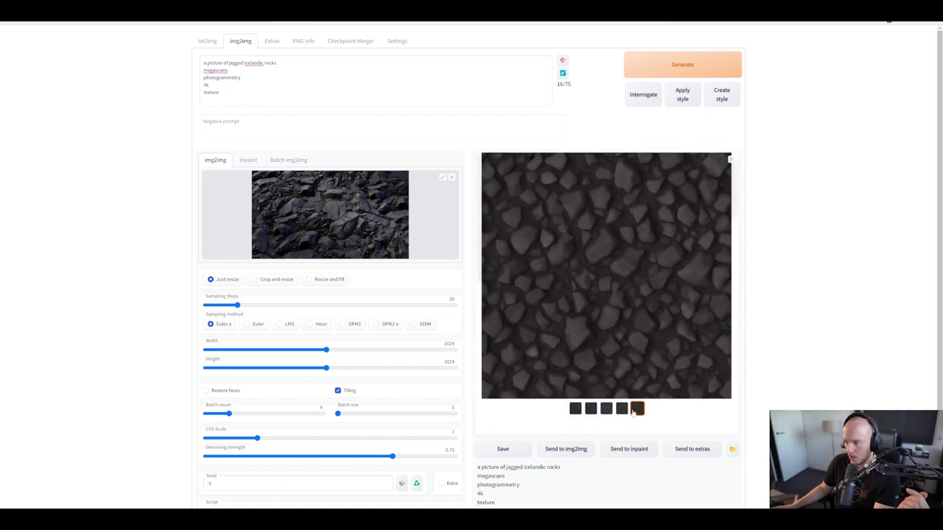
pyautogui.click(618, 410)
pyautogui.click(637, 409)
# Insert the lines sharp, detailed and 4k above megascans in the prompt and generate a new batch
pyautogui.click(242, 77)
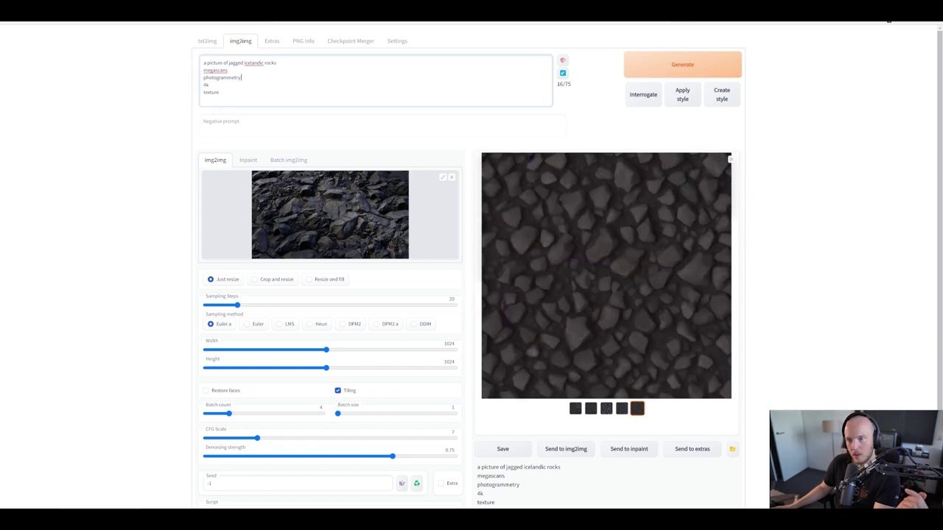
pyautogui.click(227, 70)
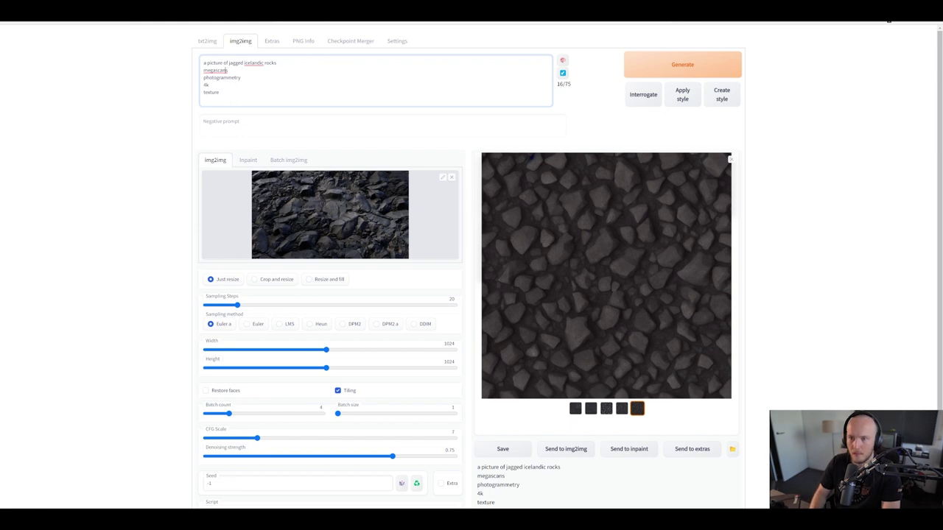
pyautogui.press('Return')
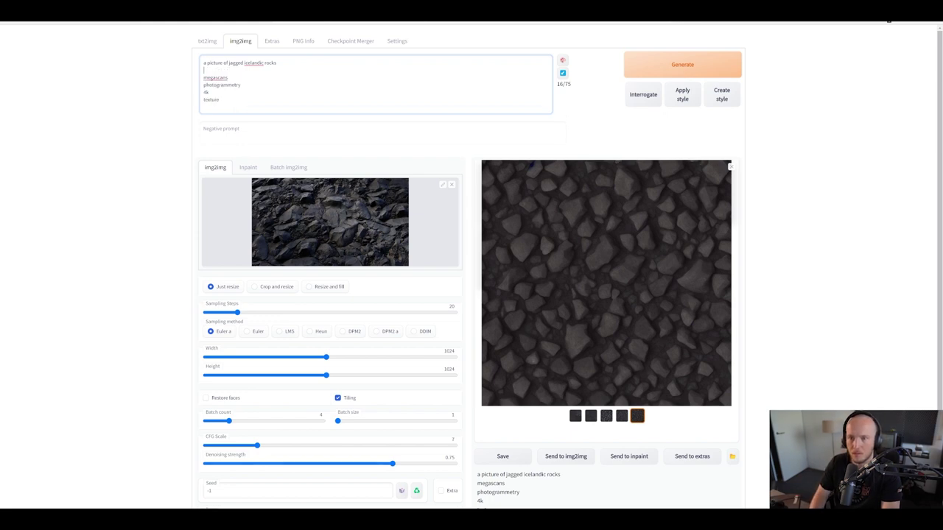
pyautogui.write('sha')
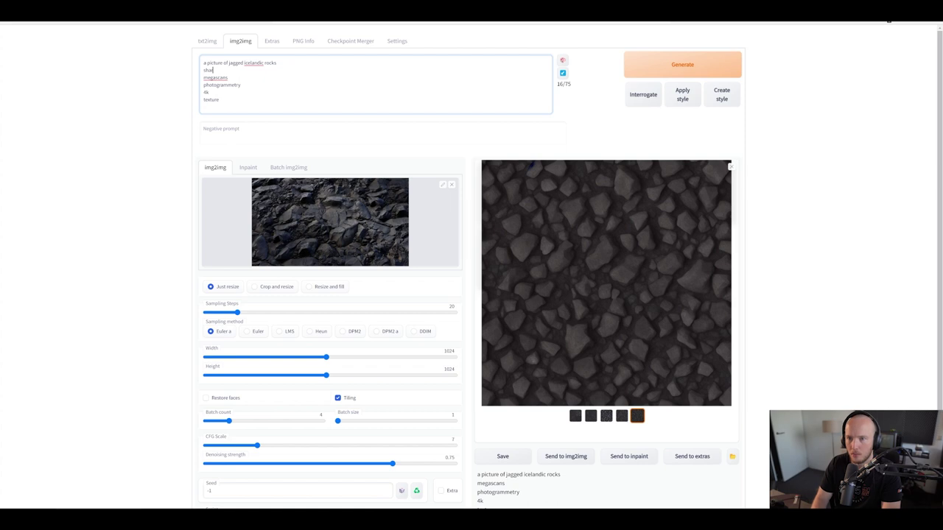
pyautogui.write('rp')
pyautogui.press('Return')
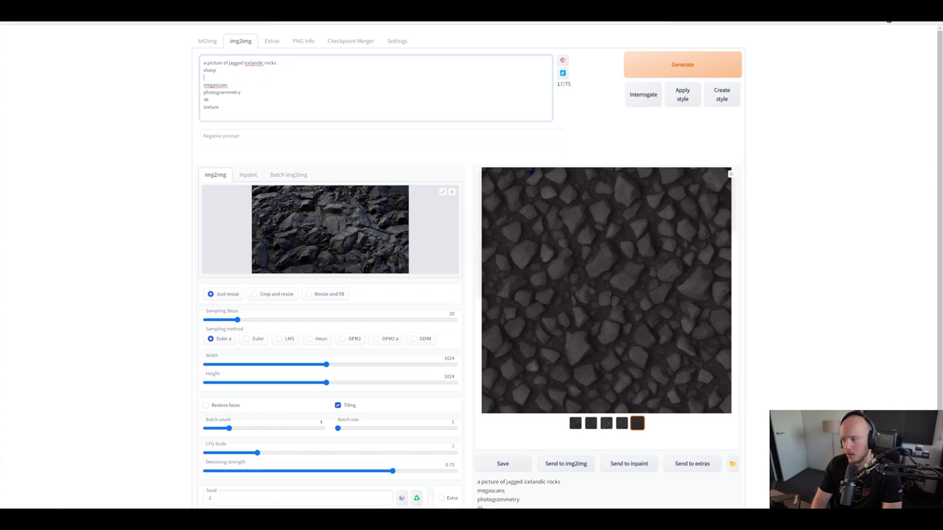
pyautogui.write('detail')
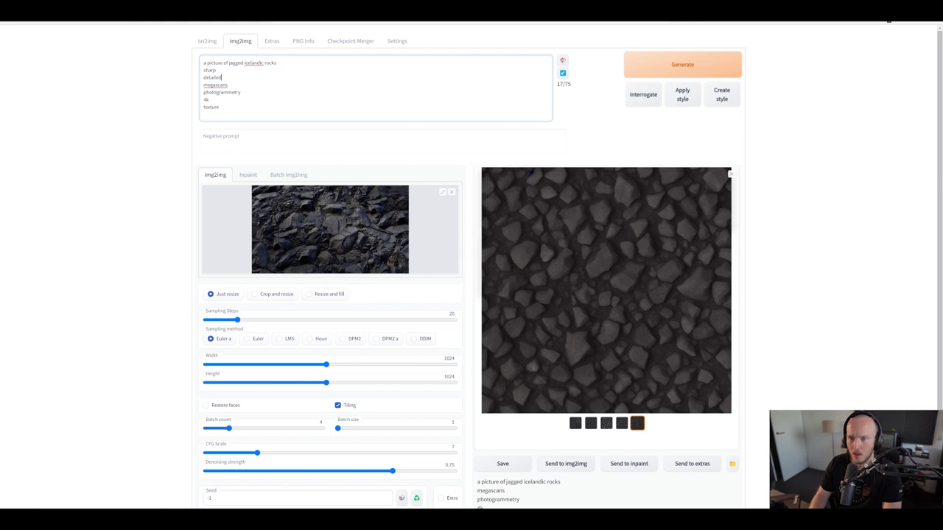
pyautogui.write('ed')
pyautogui.press('Return')
pyautogui.write('4k')
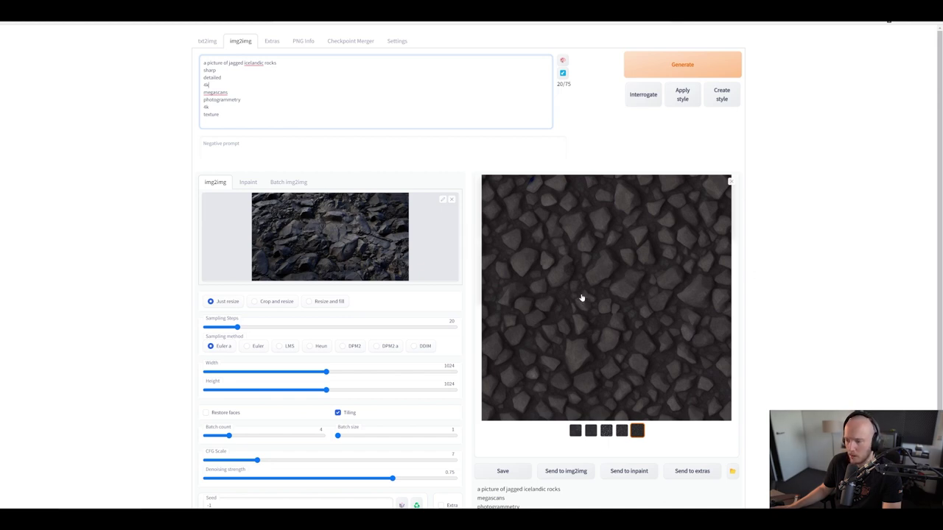
pyautogui.click(681, 72)
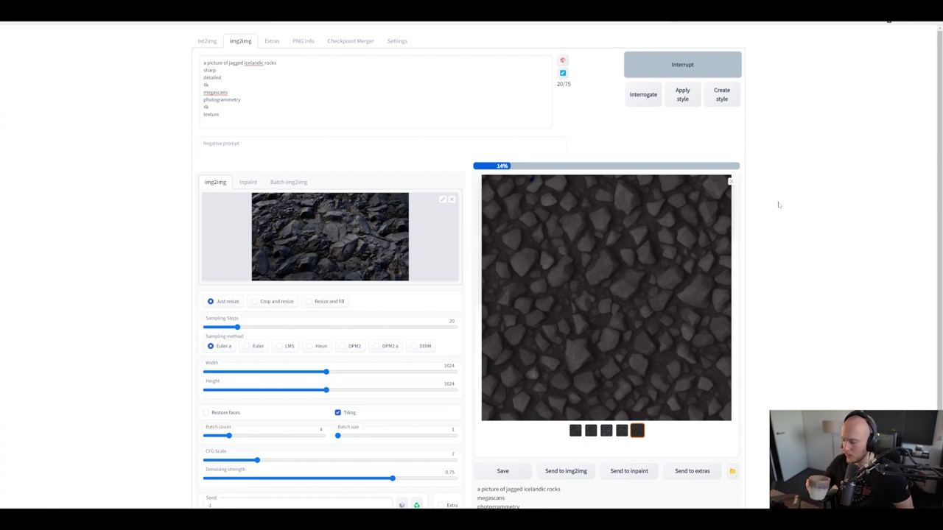
# Delete the duplicate 4k line between photogrammetry and texture from the prompt
pyautogui.click(220, 114)
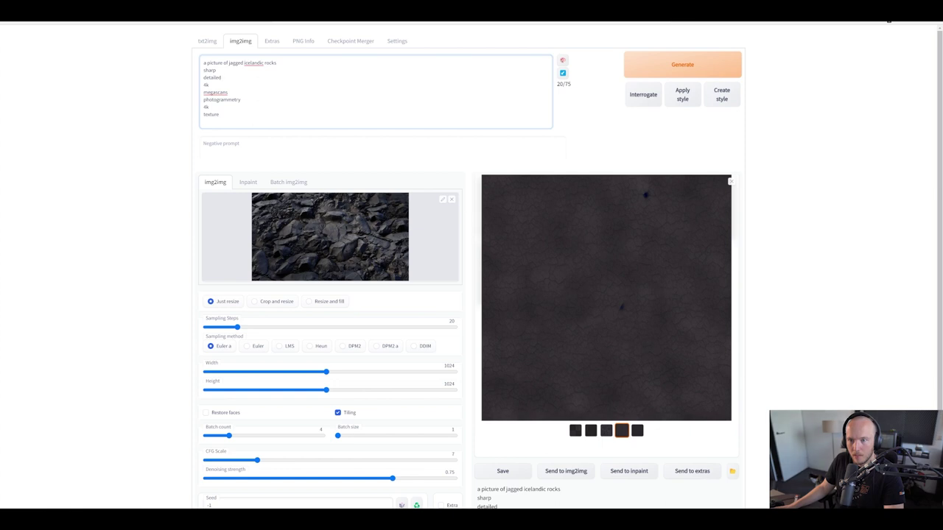
pyautogui.moveTo(209, 107); pyautogui.dragTo(197, 108)
pyautogui.press('BackSpace')
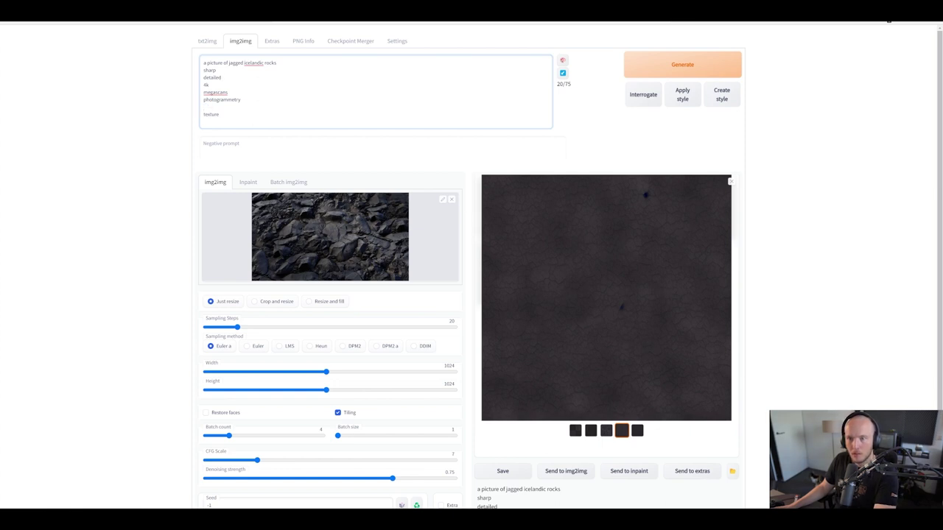
pyautogui.moveTo(204, 92); pyautogui.dragTo(203, 100)
pyautogui.click(204, 107)
pyautogui.press('BackSpace')
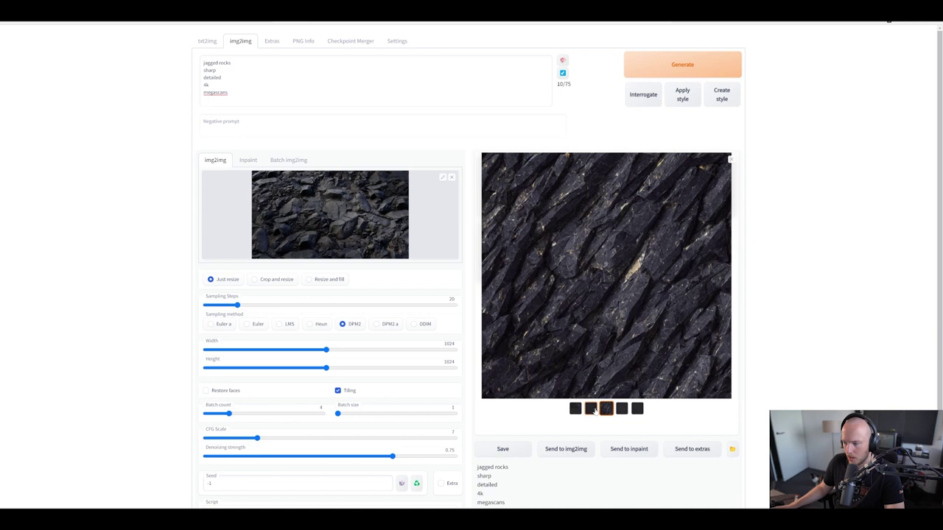
# Compare the generated rock textures one by one and view the diagonal jagged slab texture at large size
pyautogui.click(591, 409)
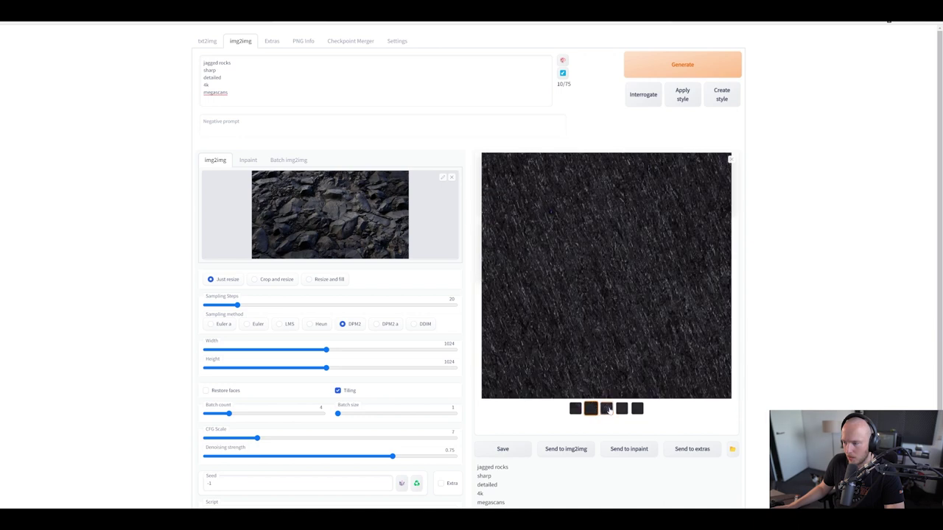
pyautogui.click(606, 409)
pyautogui.click(622, 409)
pyautogui.click(637, 409)
pyautogui.click(621, 409)
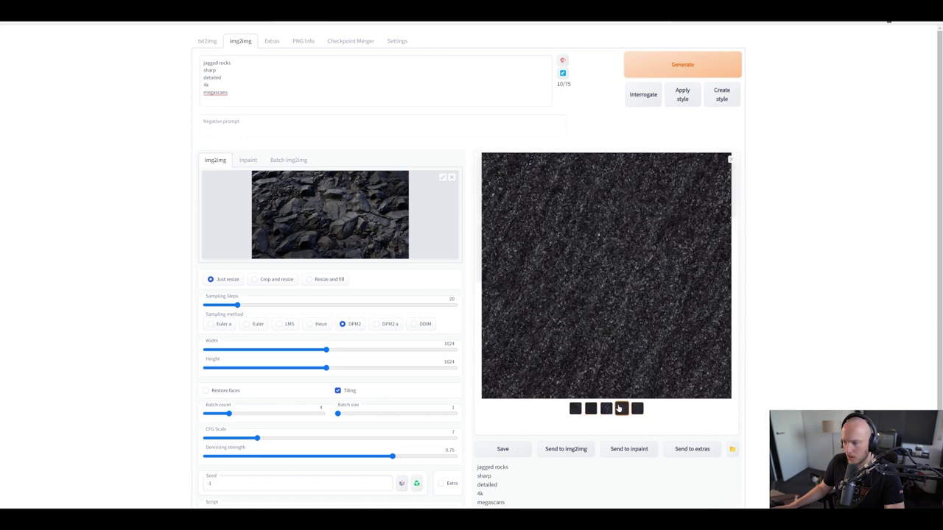
pyautogui.click(576, 409)
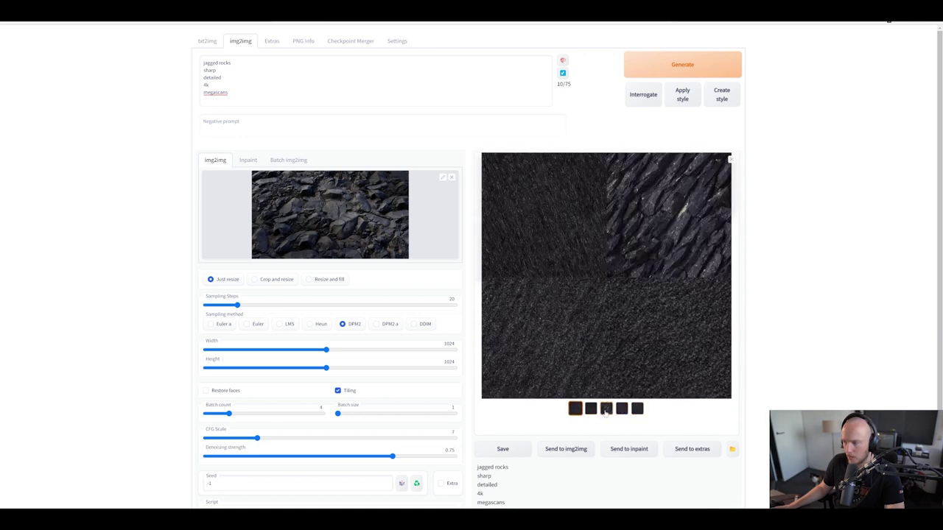
pyautogui.click(606, 409)
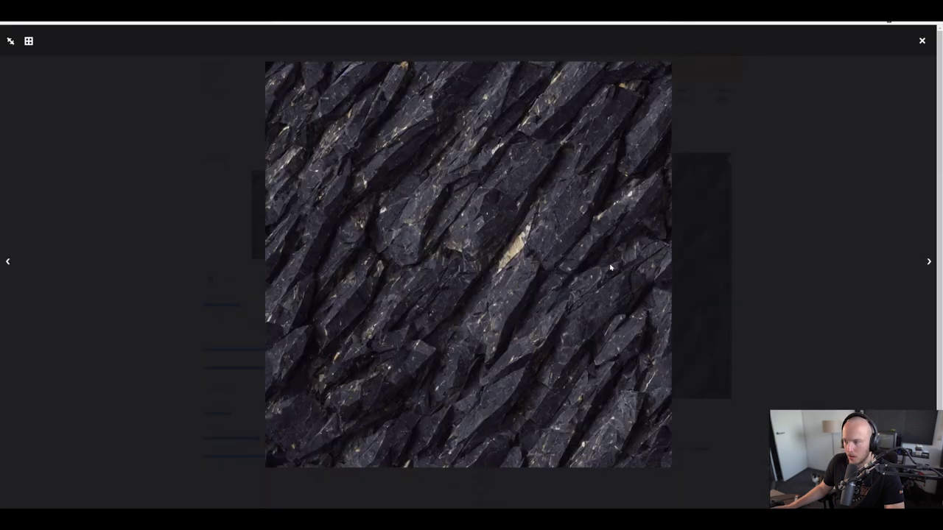
pyautogui.click(608, 258)
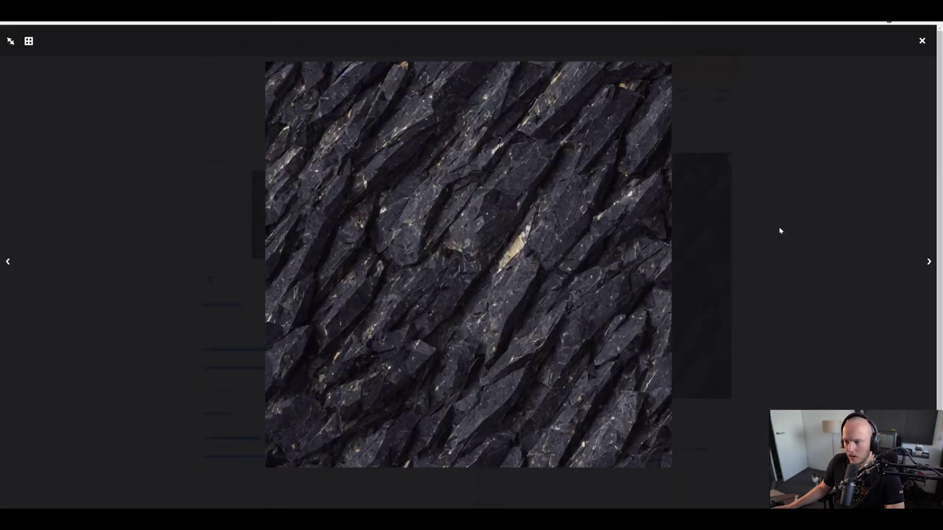
pyautogui.click(734, 230)
pyautogui.scroll(-1, 816, 307)
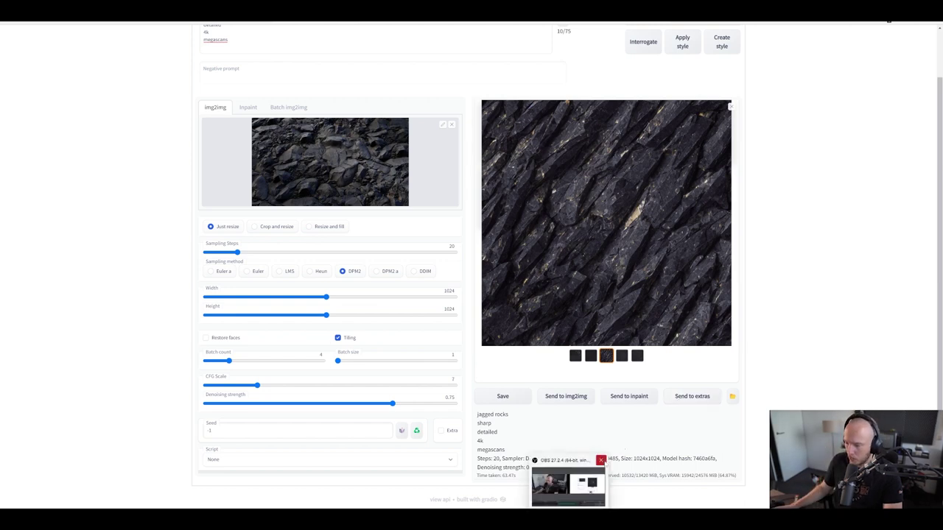
pyautogui.doubleClick(604, 458)
pyautogui.hotkey('ctrl', 'c')
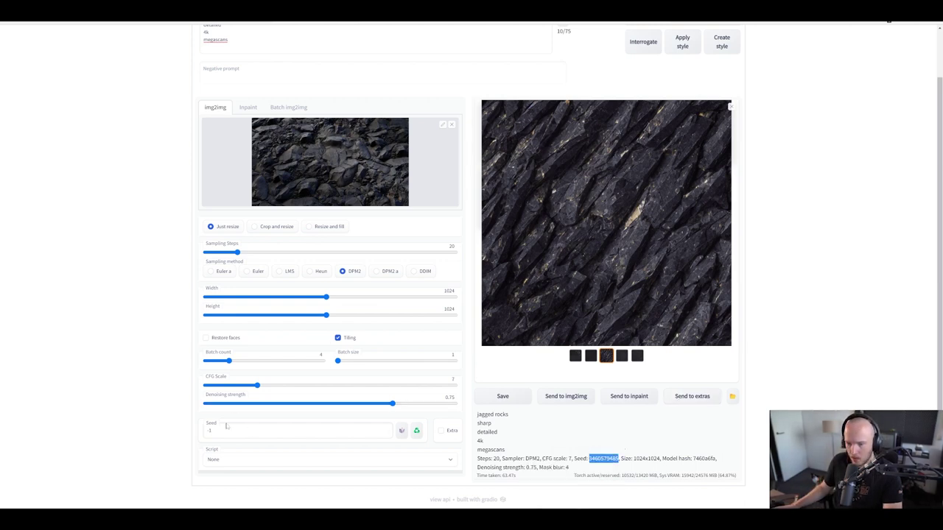
pyautogui.click(226, 429)
pyautogui.hotkey('ctrl', 'a')
pyautogui.hotkey('ctrl', 'v')
pyautogui.scroll(1, 113, 358)
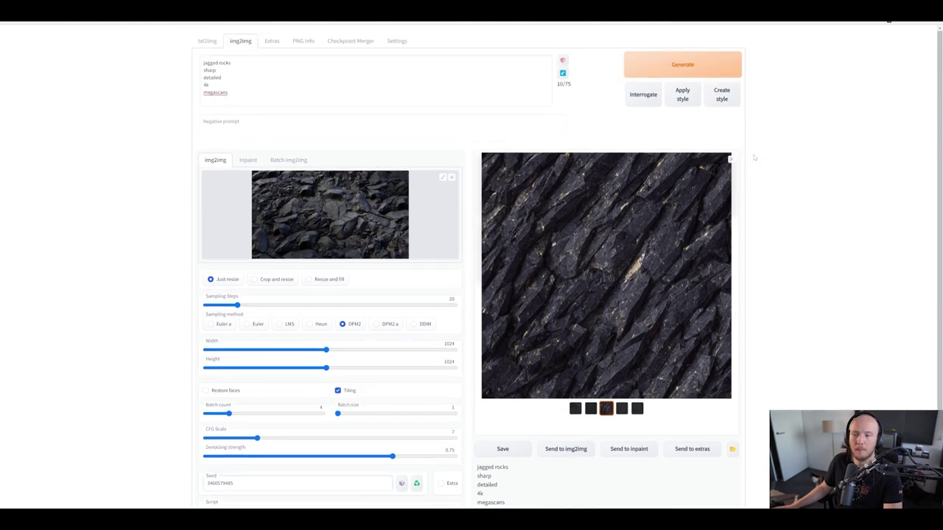
pyautogui.scroll(-1, 703, 264)
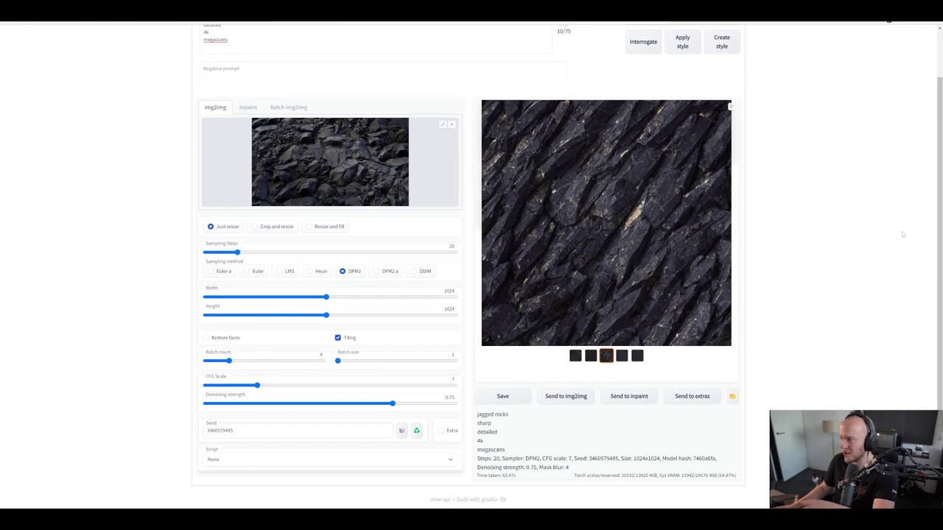
pyautogui.scroll(1, 835, 203)
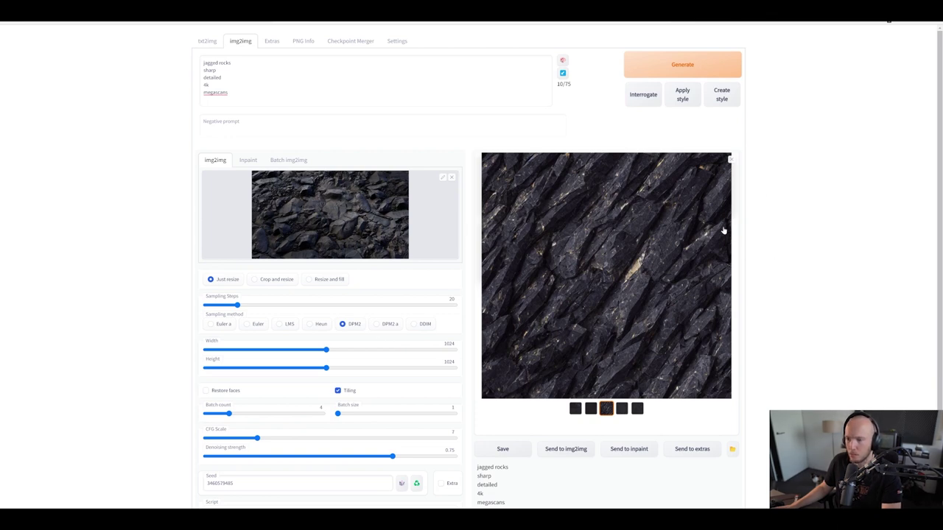
pyautogui.click(693, 69)
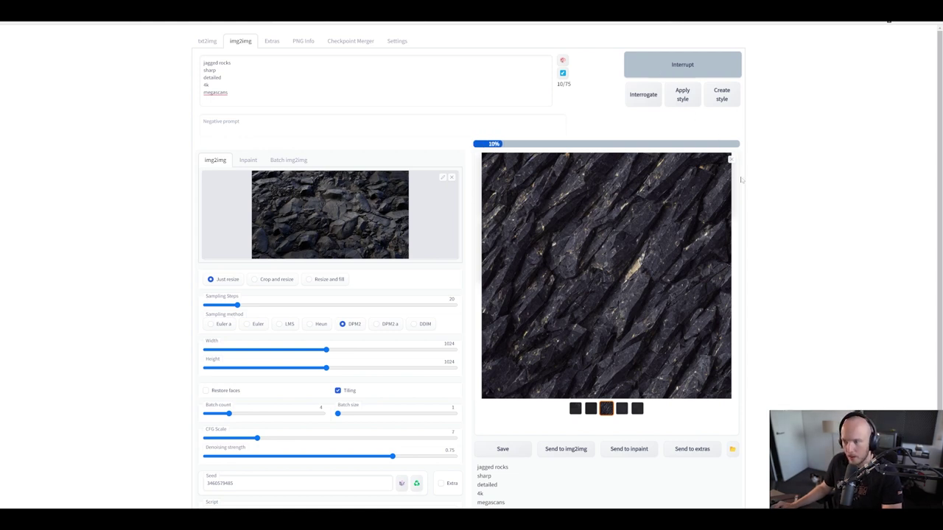
pyautogui.scroll(-2, 225, 437)
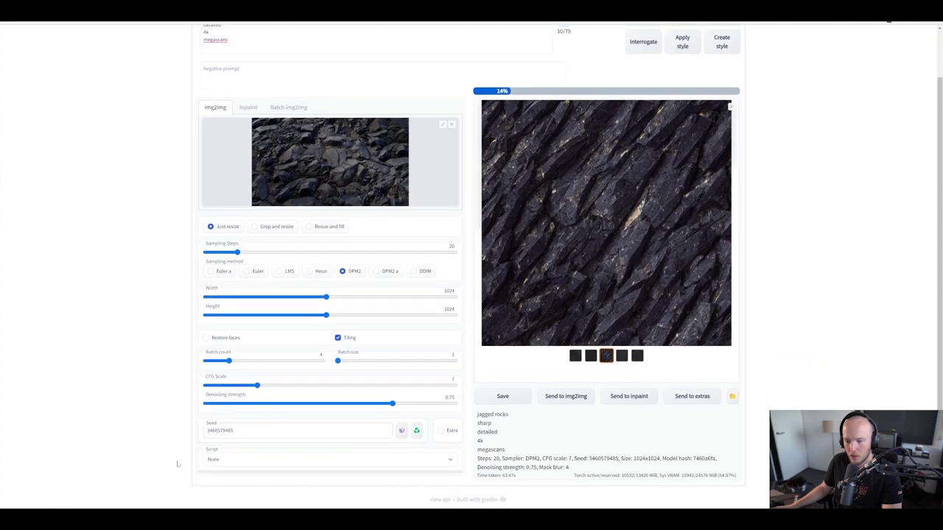
pyautogui.scroll(2, 225, 437)
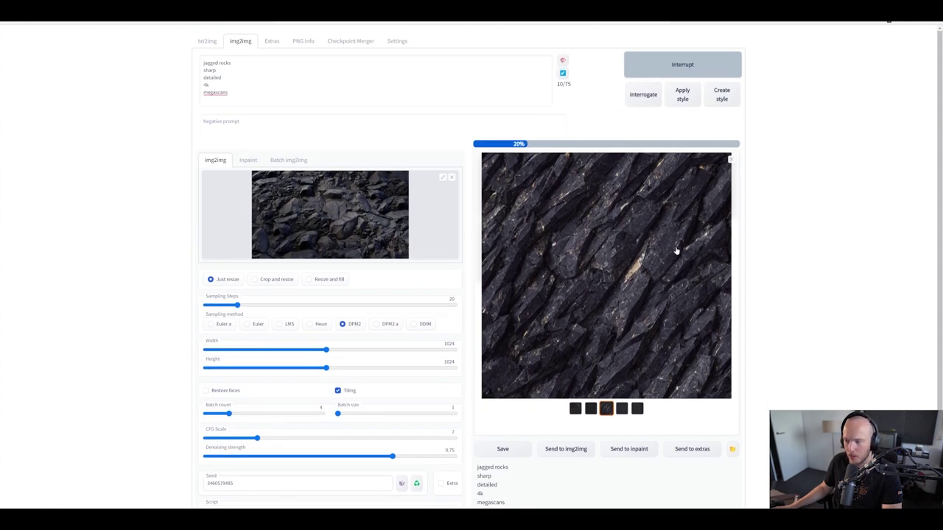
pyautogui.scroll(-2, 792, 252)
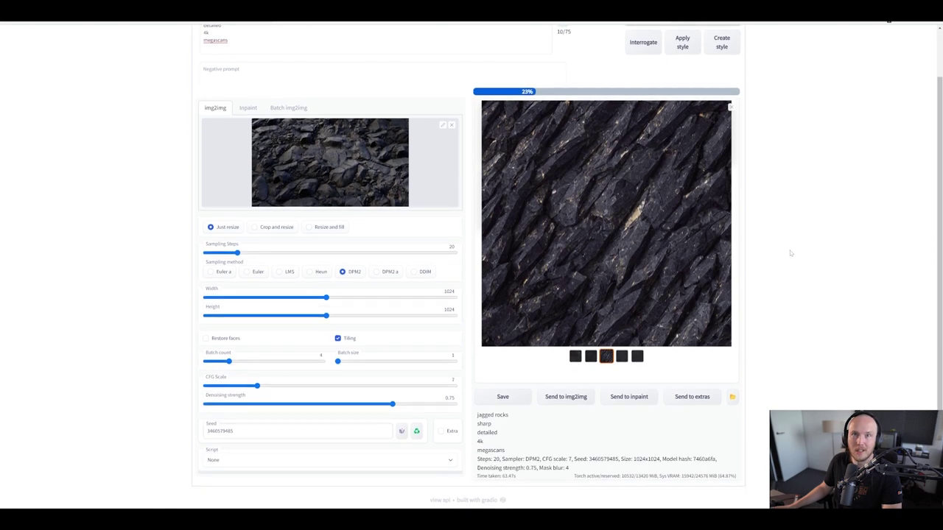
pyautogui.scroll(2, 790, 253)
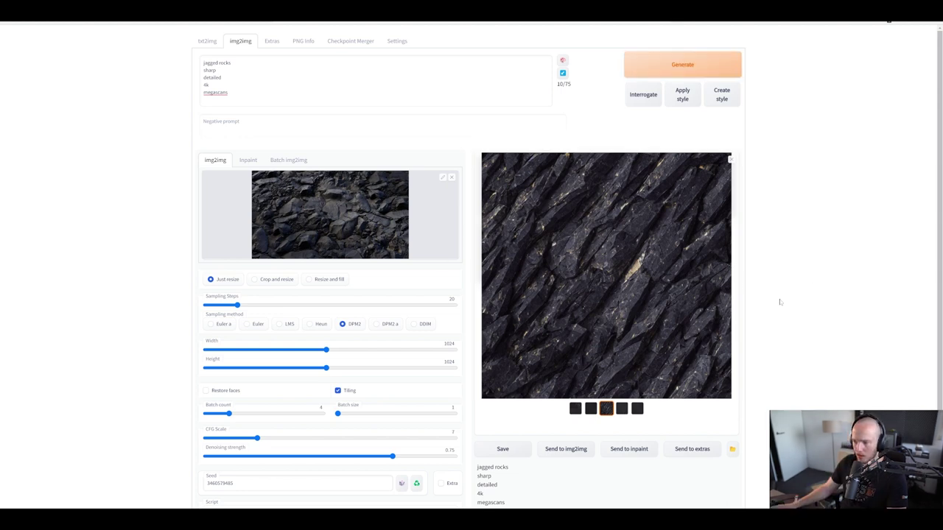
# Select the jagged slab texture with golden streaks from the results and send it to img2img as the source image
pyautogui.click(622, 408)
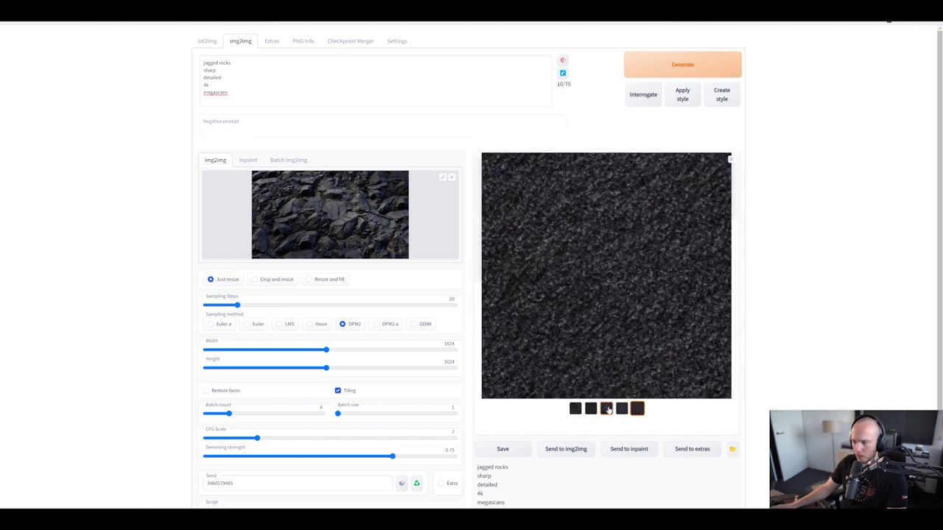
pyautogui.click(607, 408)
pyautogui.scroll(-1, 557, 405)
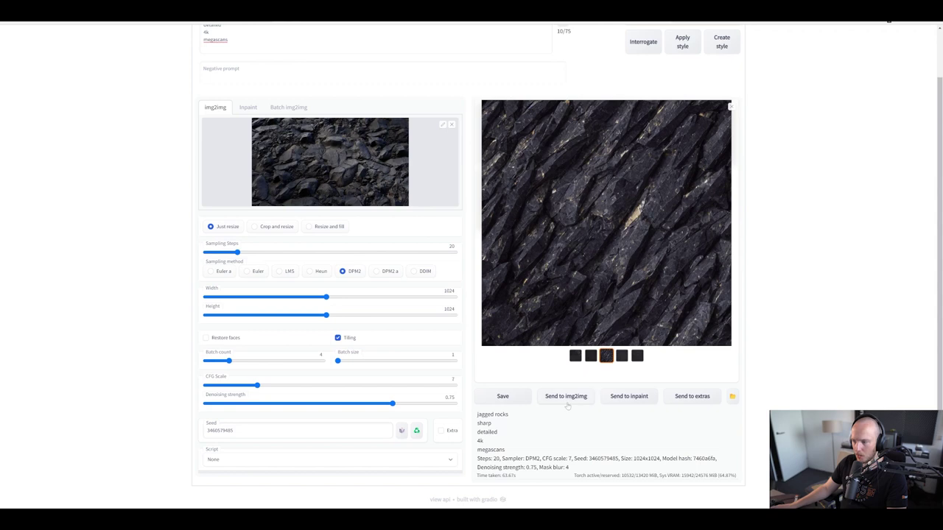
pyautogui.click(566, 403)
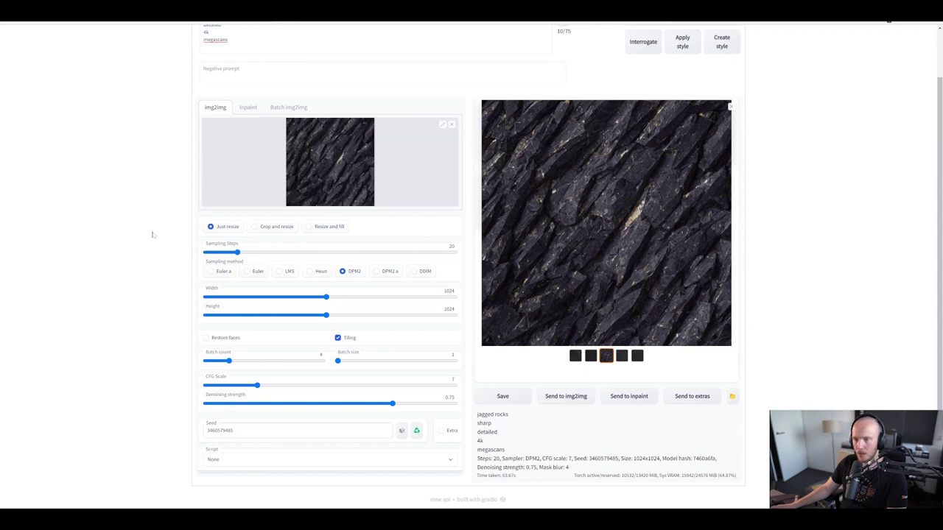
# Set the seed to -1 and generate a new batch from the new source image
pyautogui.scroll(1, 221, 214)
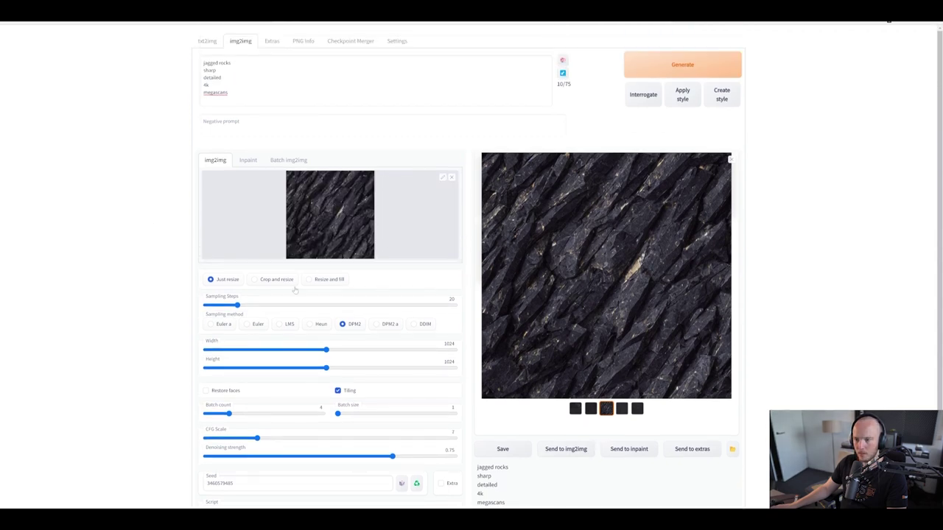
pyautogui.scroll(-1, 634, 419)
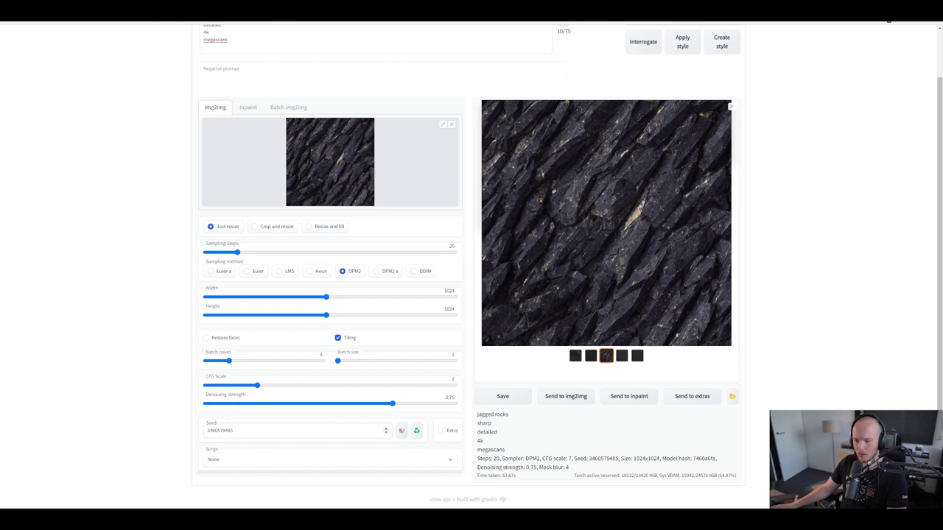
pyautogui.doubleClick(220, 430)
pyautogui.write('-1')
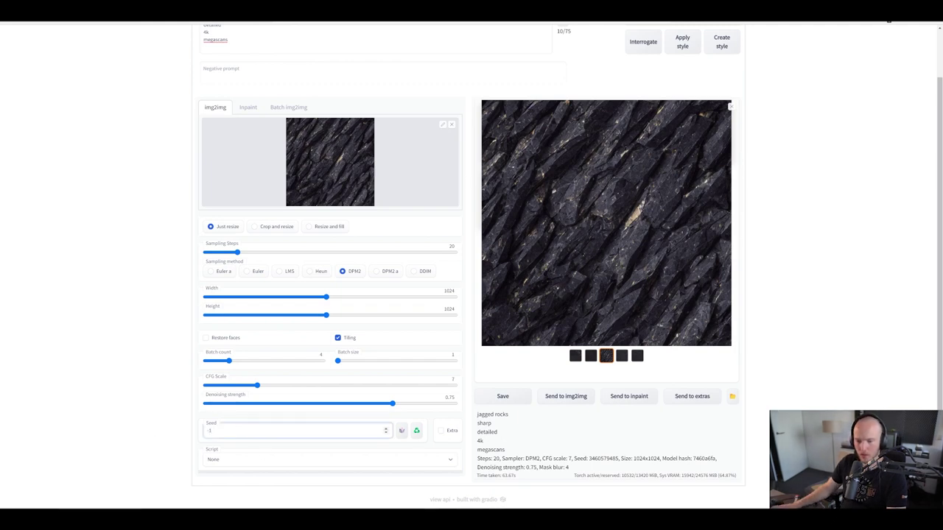
pyautogui.scroll(1, 29, 457)
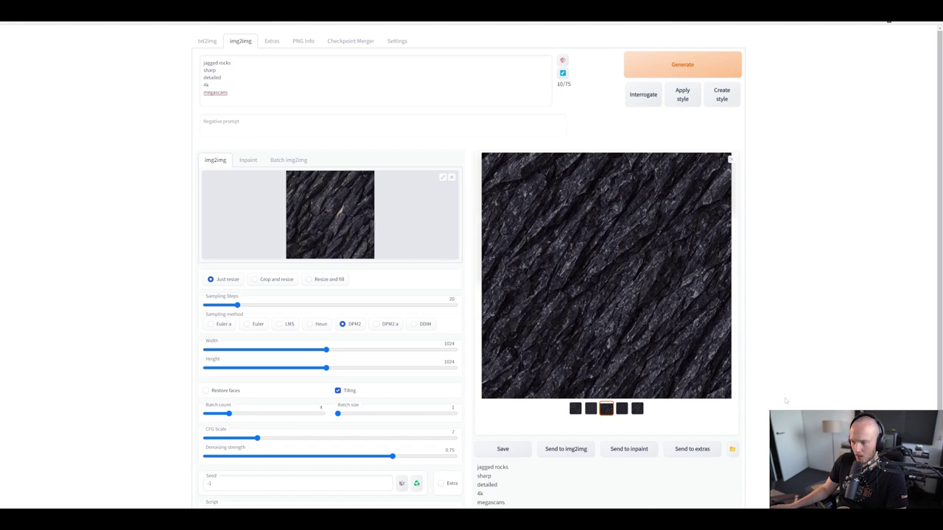
# Compare the new rock textures one by one and view the last and the second single image at large size
pyautogui.click(592, 410)
pyautogui.click(608, 412)
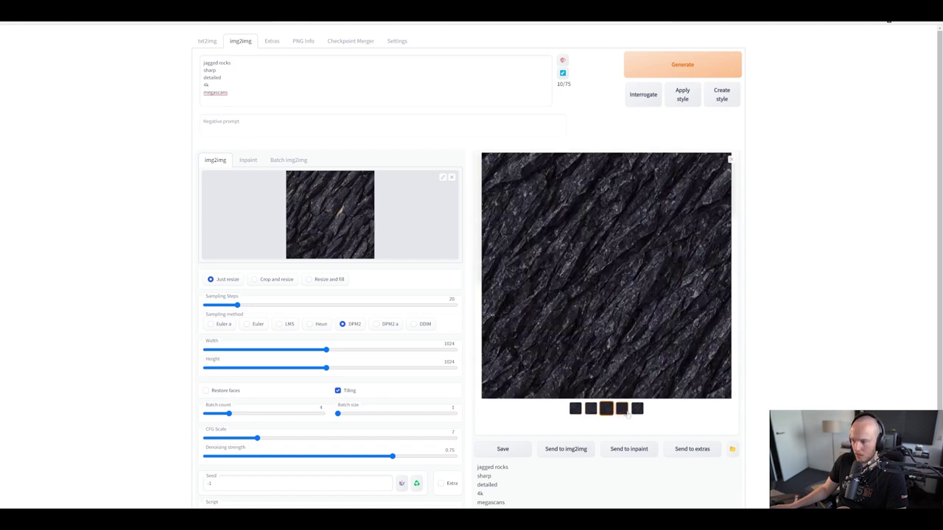
pyautogui.click(622, 410)
pyautogui.click(638, 411)
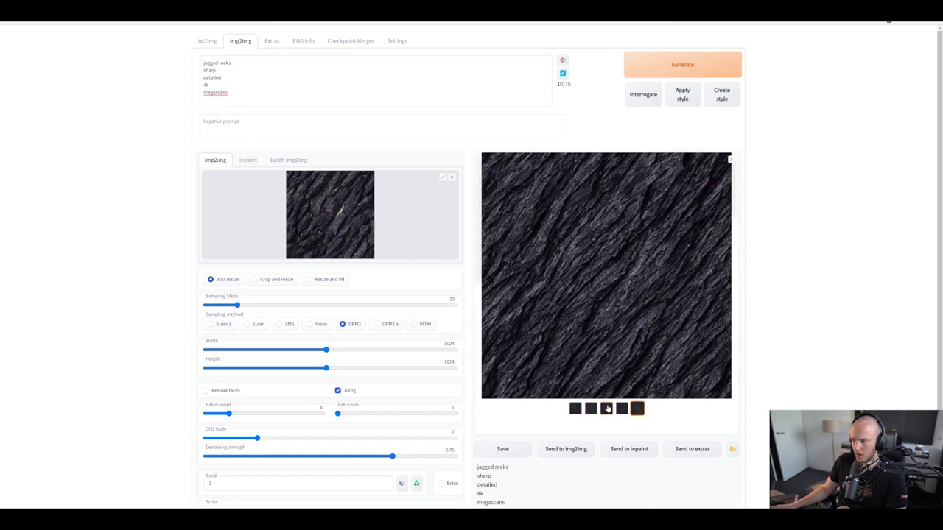
pyautogui.click(606, 408)
pyautogui.click(637, 410)
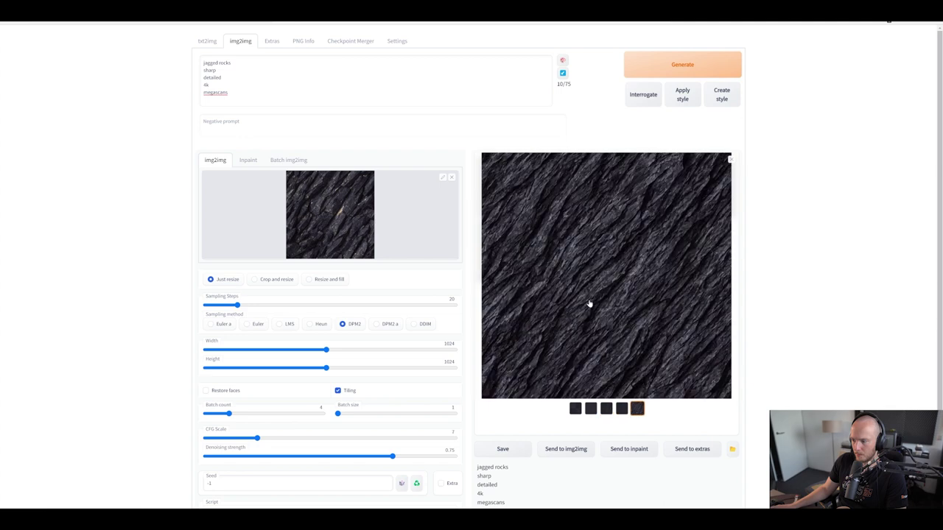
pyautogui.click(615, 264)
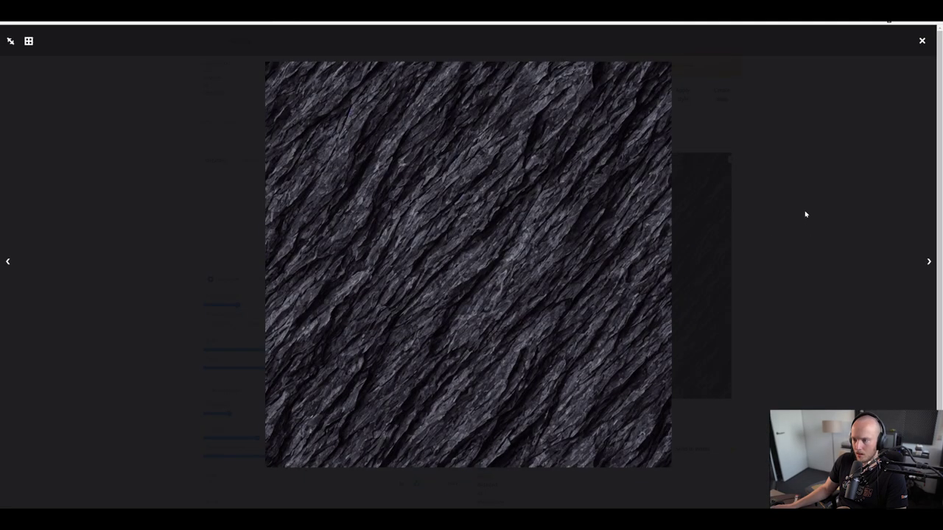
pyautogui.click(763, 213)
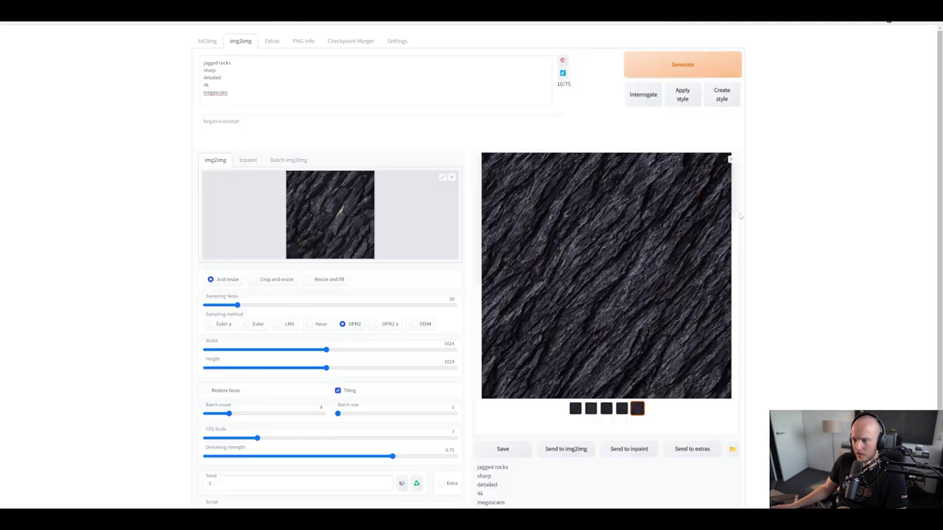
pyautogui.click(606, 408)
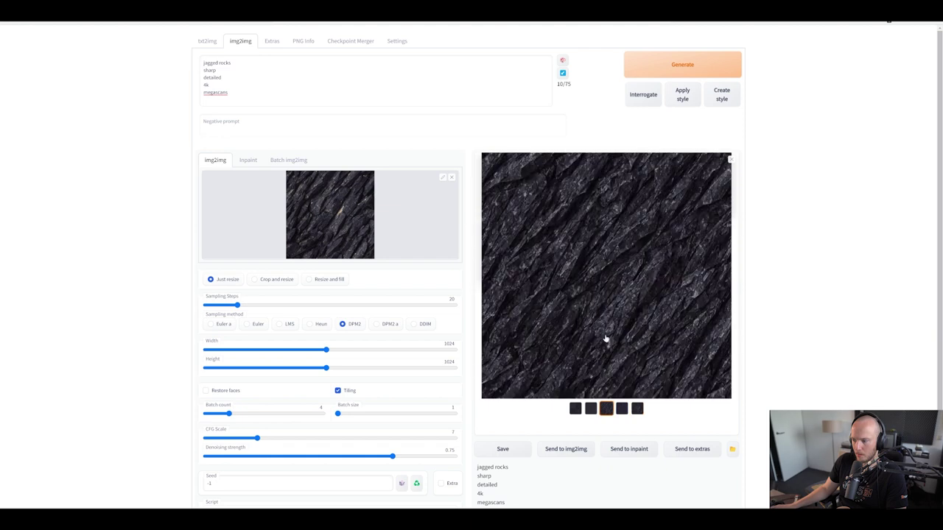
pyautogui.click(606, 248)
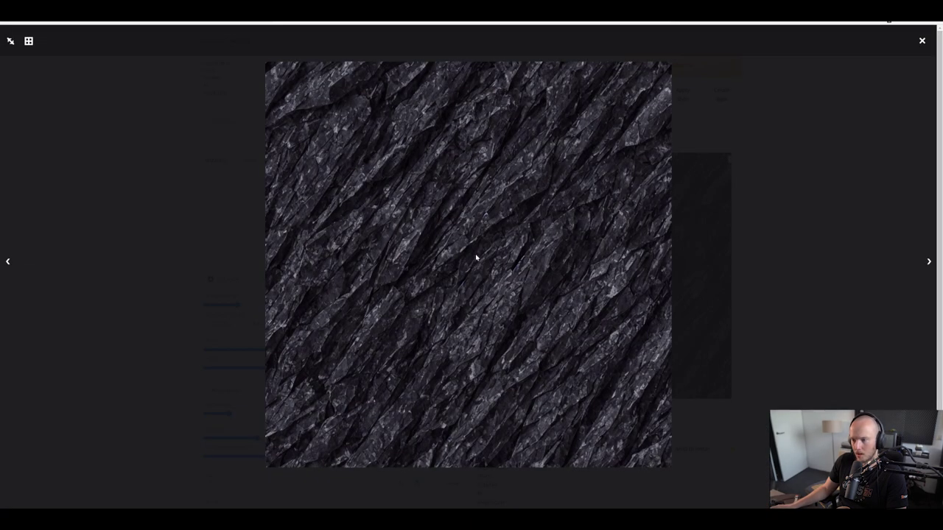
pyautogui.click(814, 262)
pyautogui.scroll(-2, 611, 398)
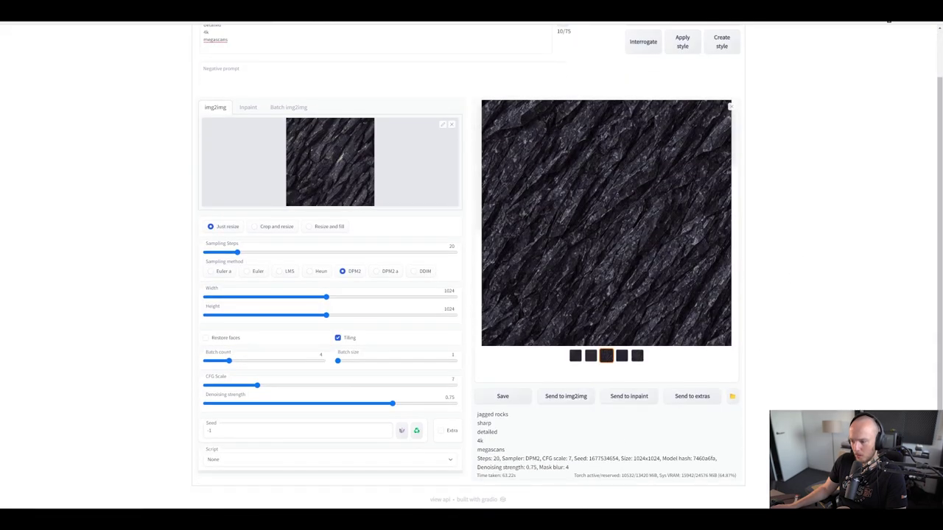
pyautogui.doubleClick(605, 458)
pyautogui.hotkey('ctrl', 'c')
pyautogui.click(386, 431)
pyautogui.hotkey('ctrl', 'a')
pyautogui.hotkey('ctrl', 'v')
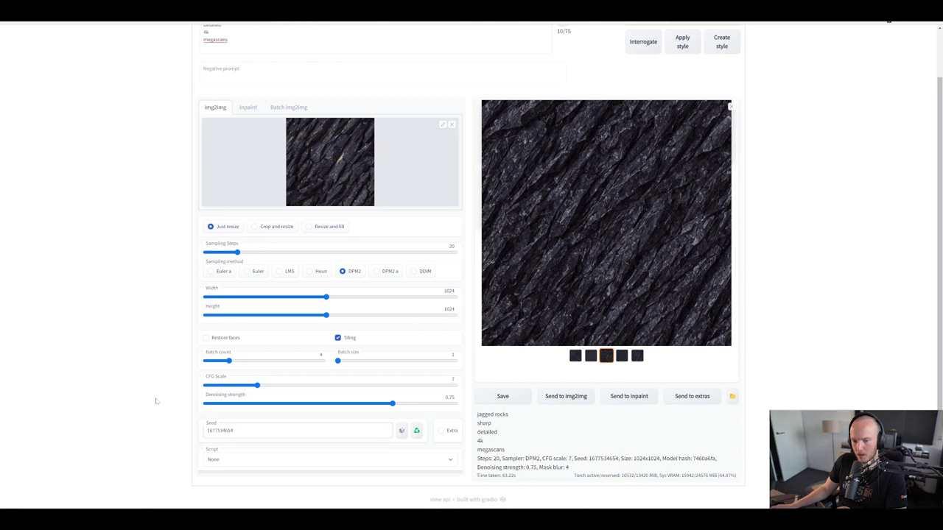
# Switch the sampling method to DPM2 a and set the CFG scale to 4.5
pyautogui.scroll(2, 157, 402)
pyautogui.click(379, 325)
pyautogui.scroll(-1, 87, 346)
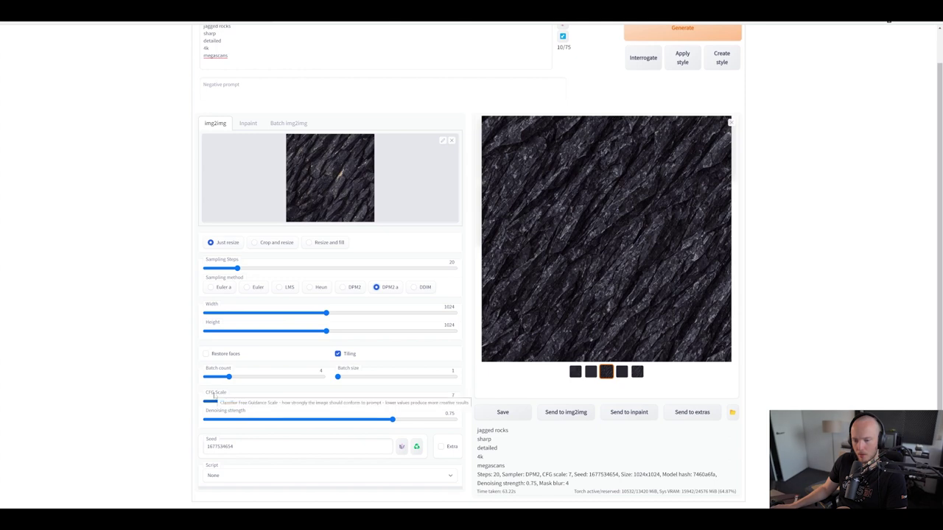
pyautogui.scroll(1, 472, 265)
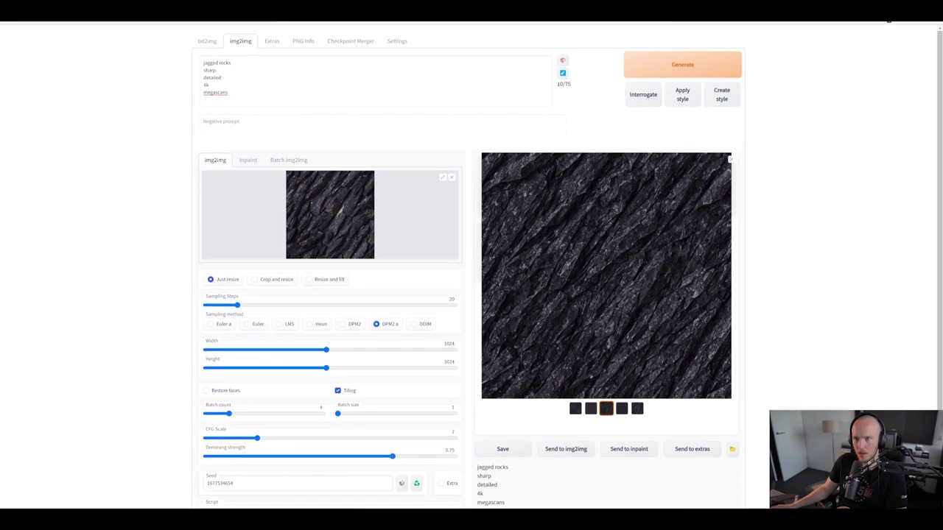
pyautogui.scroll(-1, 258, 390)
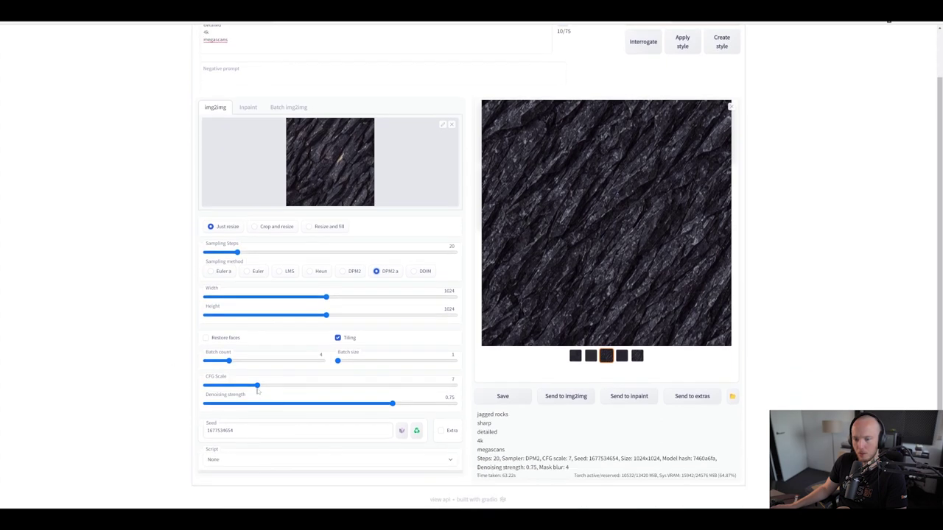
pyautogui.moveTo(257, 385); pyautogui.dragTo(236, 387)
pyautogui.scroll(1, 663, 147)
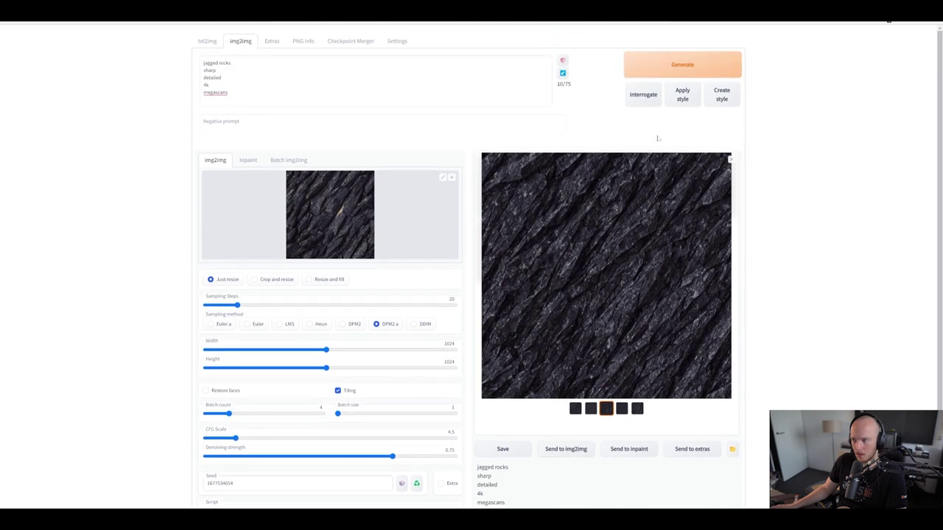
# Generate a new texture batch with the current settings and go through its images one by one
pyautogui.click(702, 65)
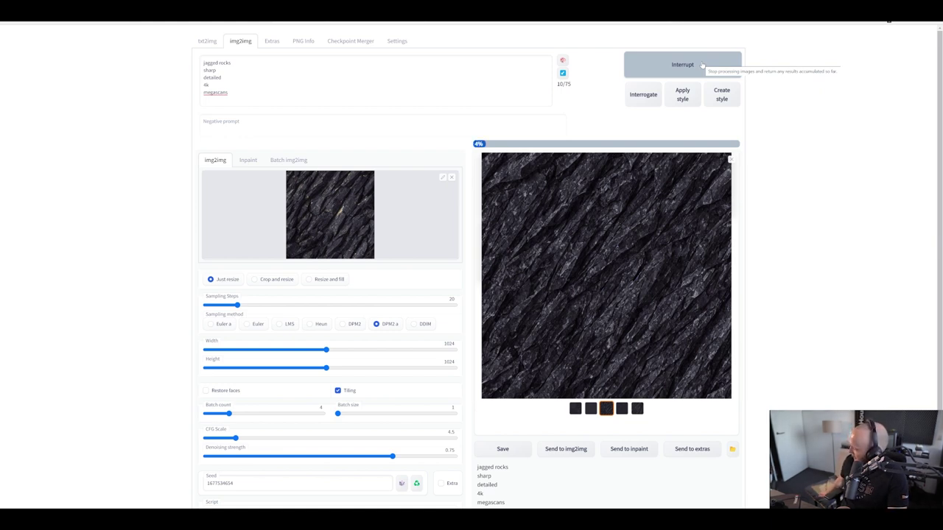
pyautogui.click(621, 409)
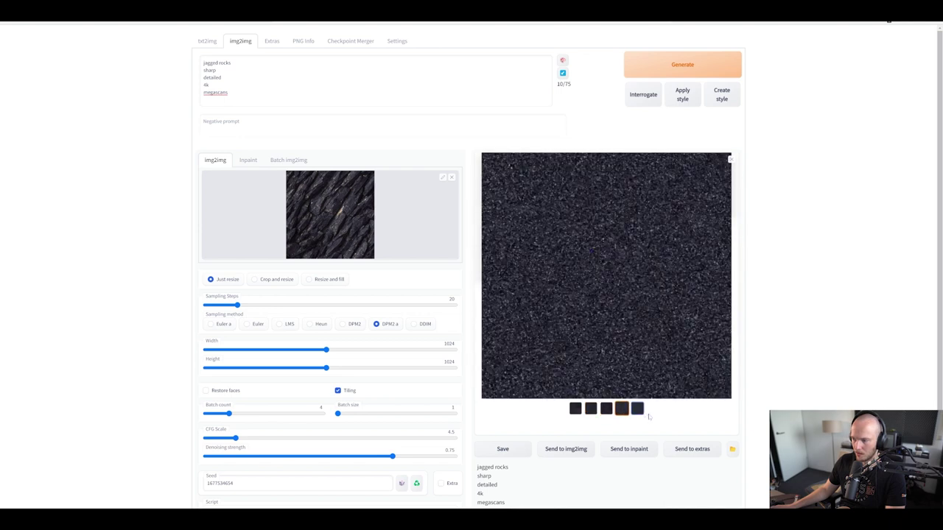
pyautogui.click(637, 409)
pyautogui.click(607, 409)
pyautogui.click(591, 409)
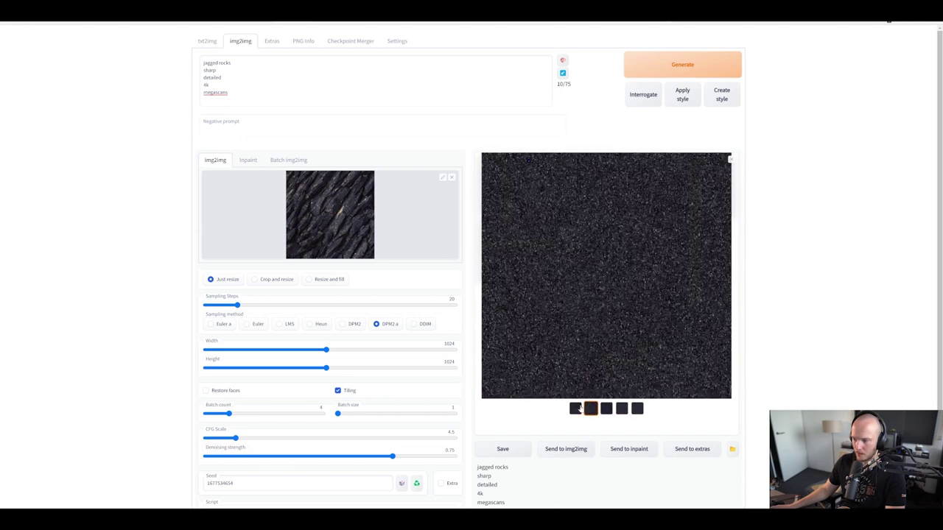
pyautogui.click(604, 410)
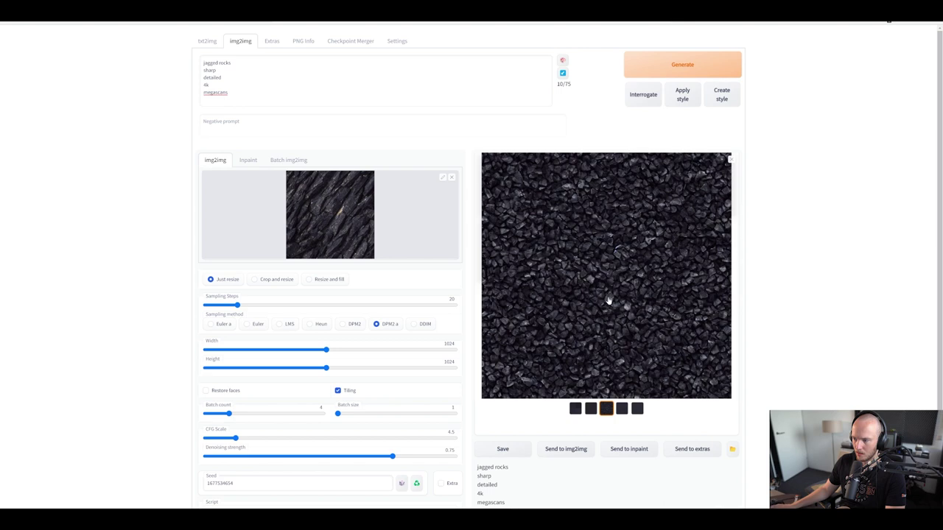
# View the selected gravel texture and the img2img source image at large size to compare them
pyautogui.click(604, 311)
pyautogui.click(780, 315)
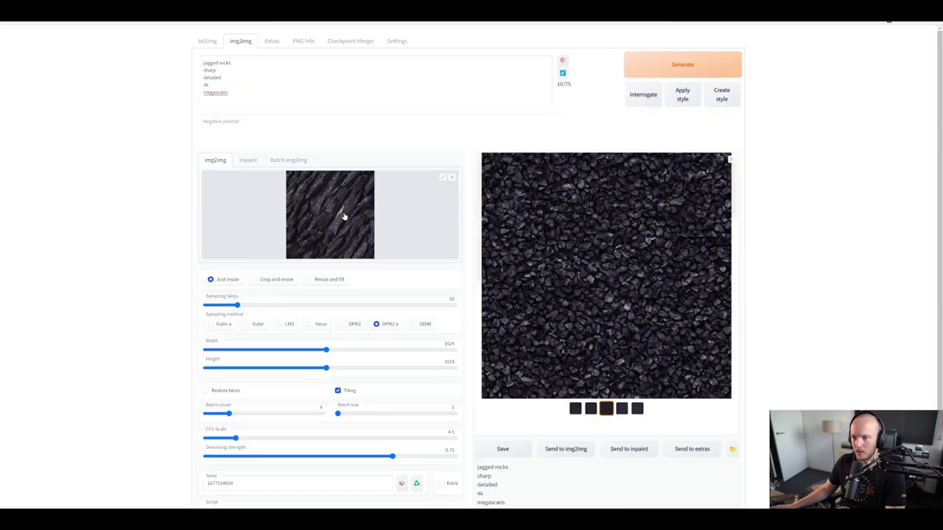
pyautogui.click(364, 225)
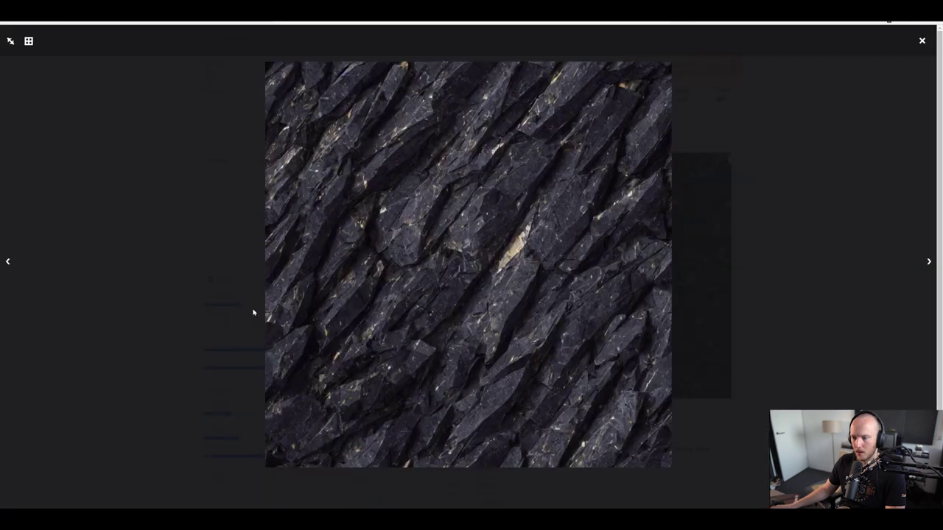
pyautogui.click(202, 265)
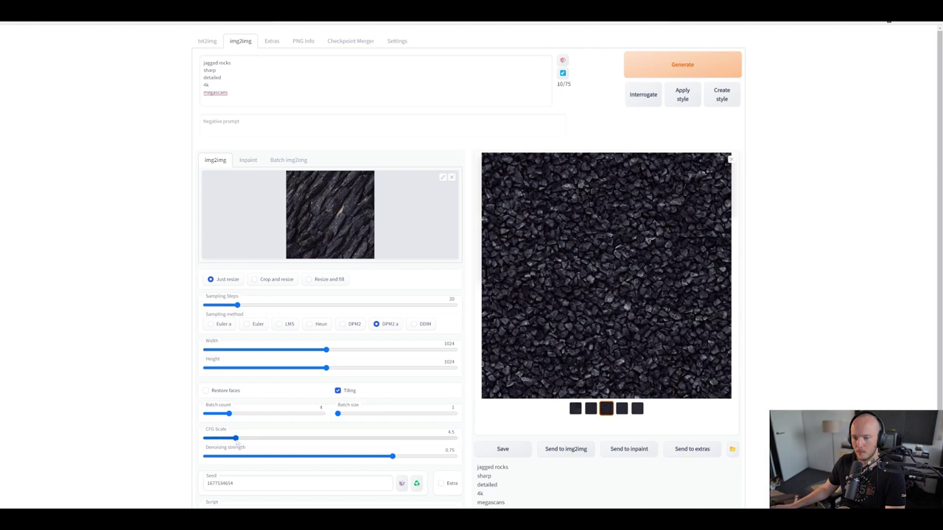
# Raise the CFG scale to 6 and inspect the source image again at large size
pyautogui.moveTo(235, 438); pyautogui.dragTo(249, 439)
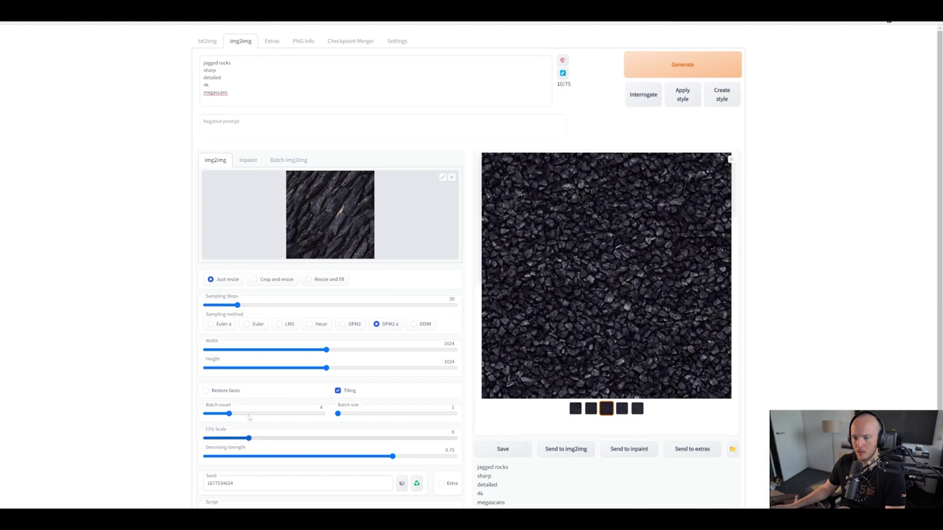
pyautogui.click(341, 228)
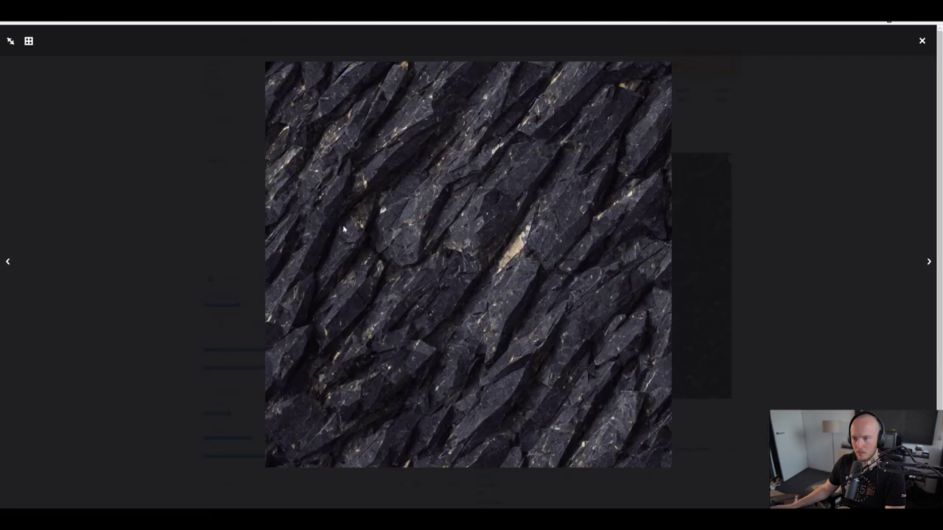
pyautogui.click(832, 225)
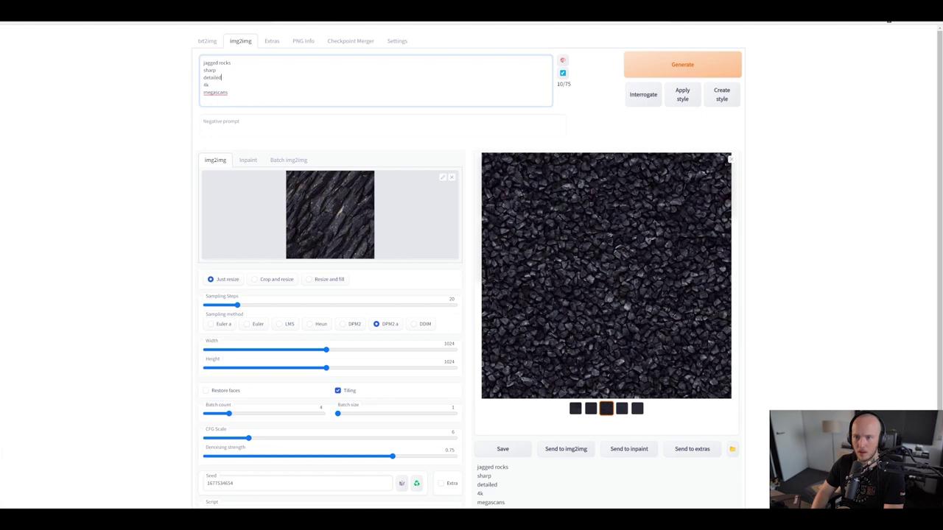
# Add the lines "gold flakes" and "mountain" to the prompt after "detailed"
pyautogui.press('Return')
pyautogui.write('gold flakes')
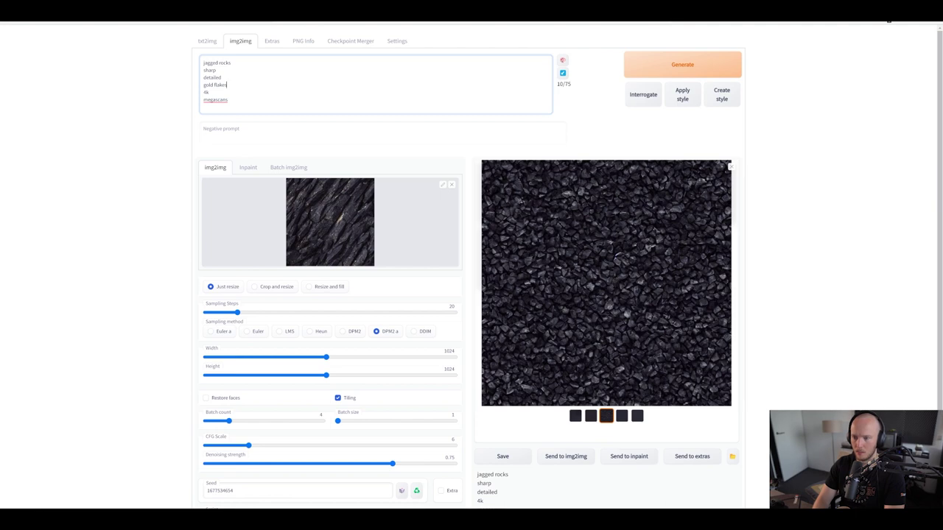
pyautogui.press('Return')
pyautogui.press('BackSpace')
pyautogui.press('BackSpace')
pyautogui.press('BackSpace')
pyautogui.press('BackSpace')
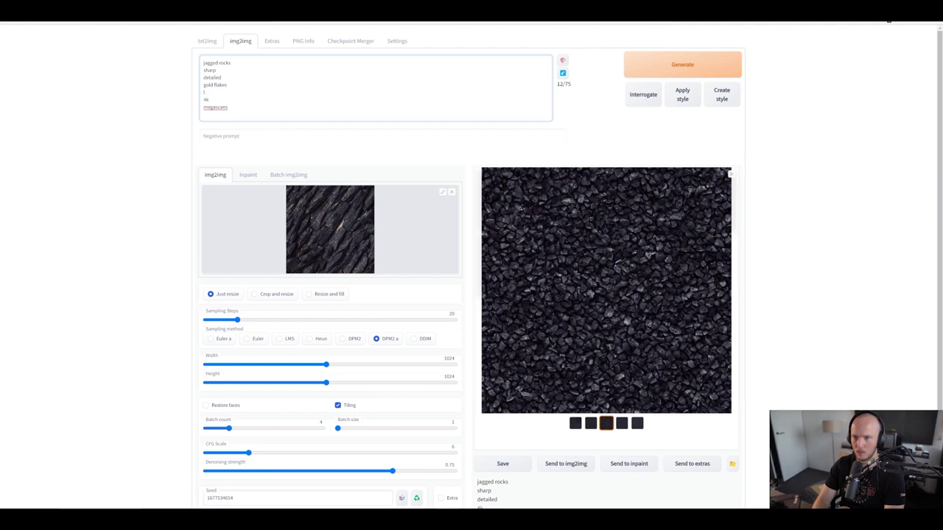
pyautogui.write('mountain')
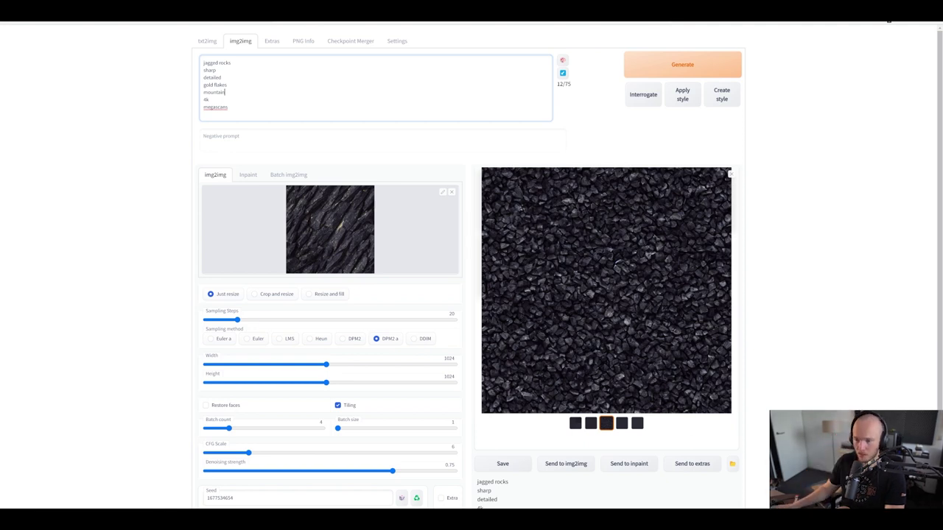
# Switch the sampling method to DPM2, check the selected texture at large size, and start generating
pyautogui.click(349, 338)
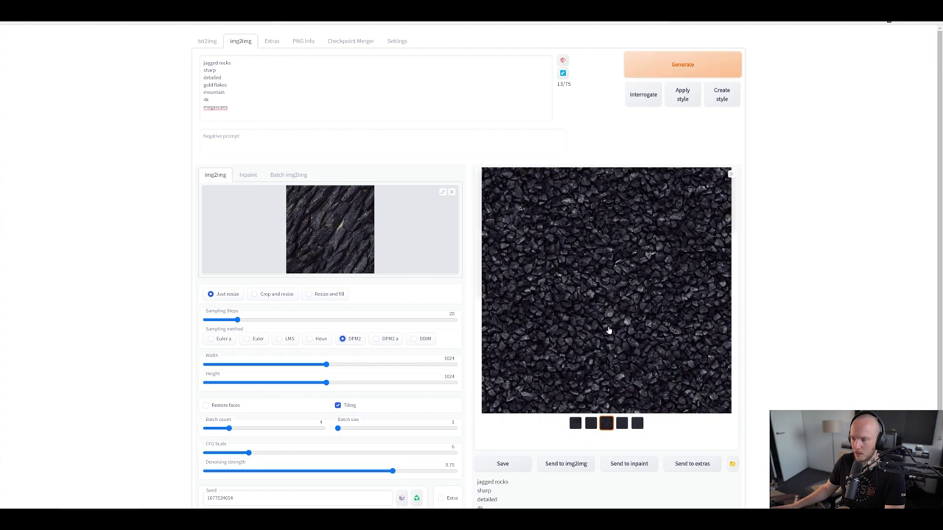
pyautogui.click(632, 280)
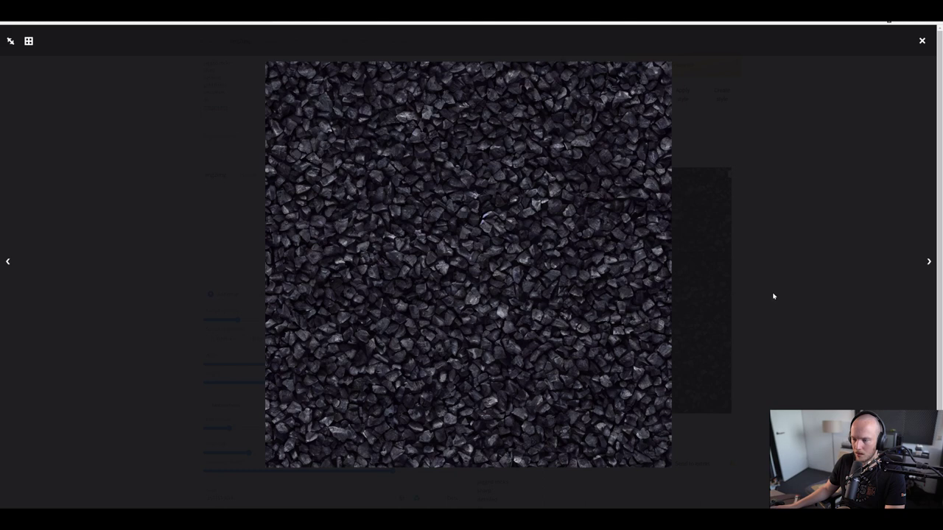
pyautogui.click(763, 257)
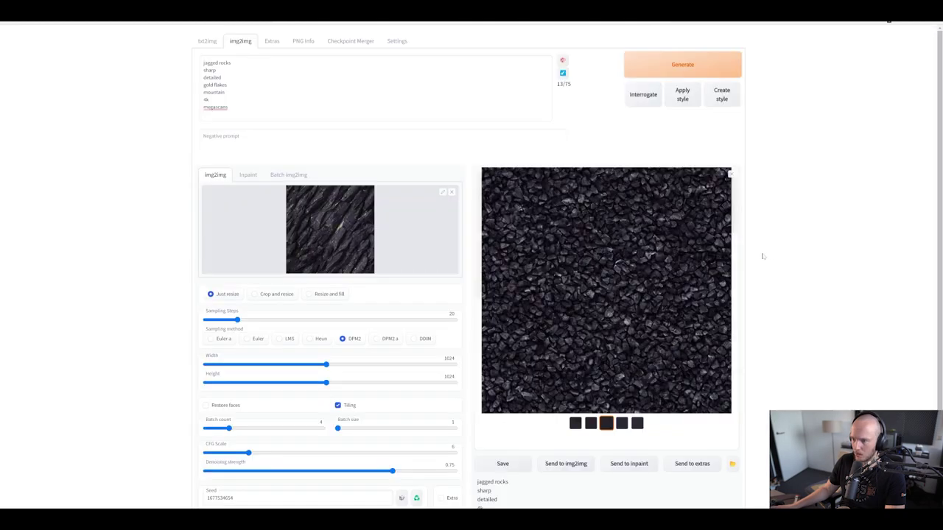
pyautogui.click(685, 69)
# Interrupt the running generation and restart it with the seed set to -1
pyautogui.scroll(-1, 257, 435)
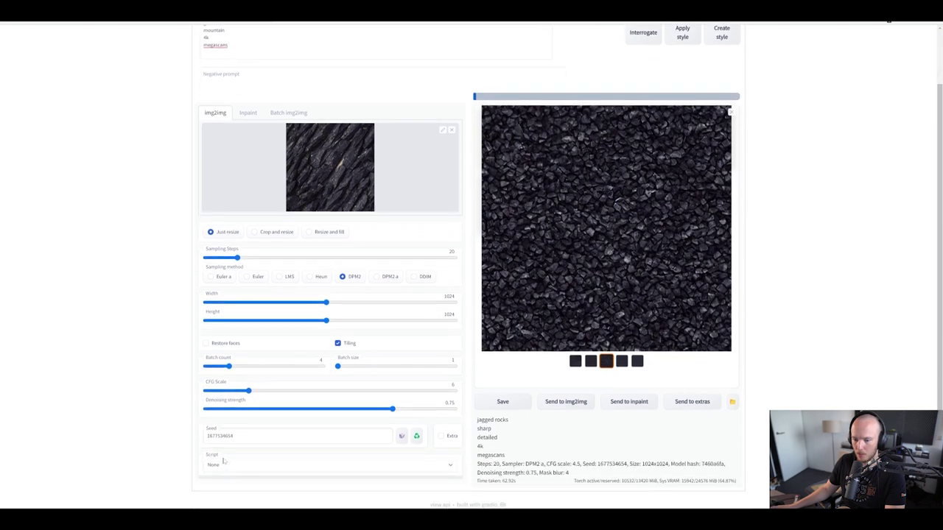
pyautogui.scroll(1, 202, 418)
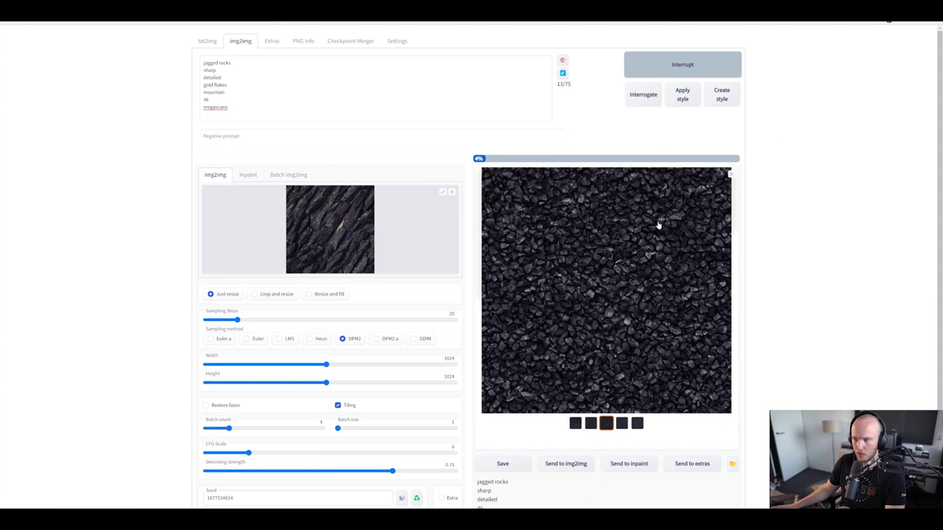
pyautogui.click(693, 67)
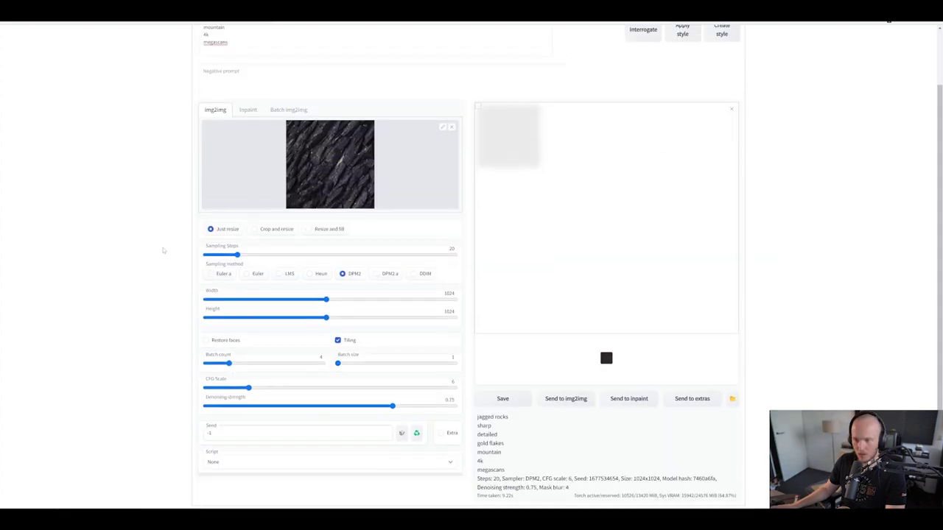
pyautogui.scroll(1, 162, 248)
pyautogui.hotkey('ctrl', 'Return')
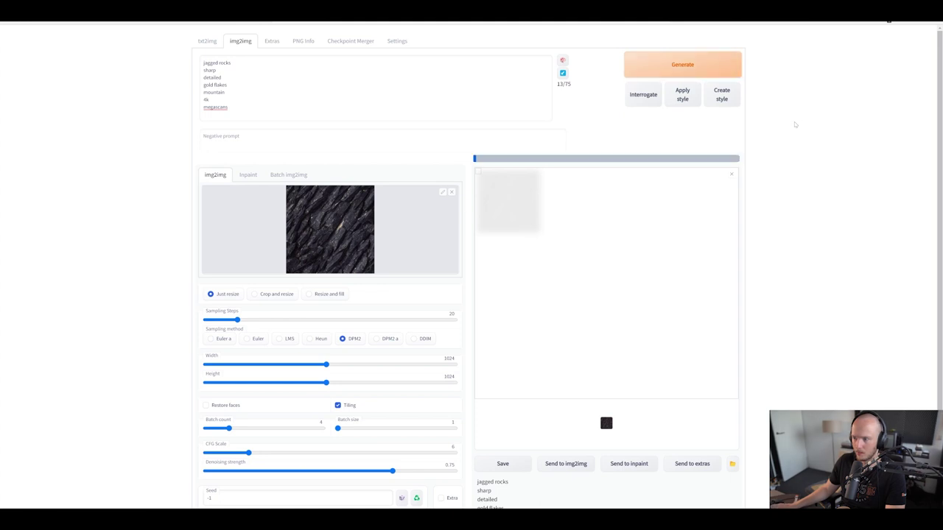
# Bring up the command console to check the generation progress and move its window over the middle of the page
pyautogui.click(620, 520)
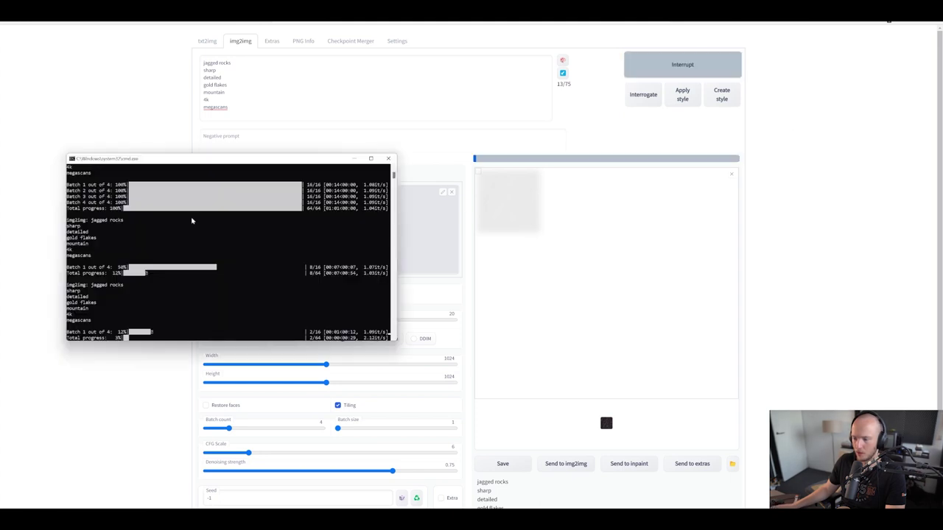
pyautogui.moveTo(168, 158); pyautogui.dragTo(423, 127)
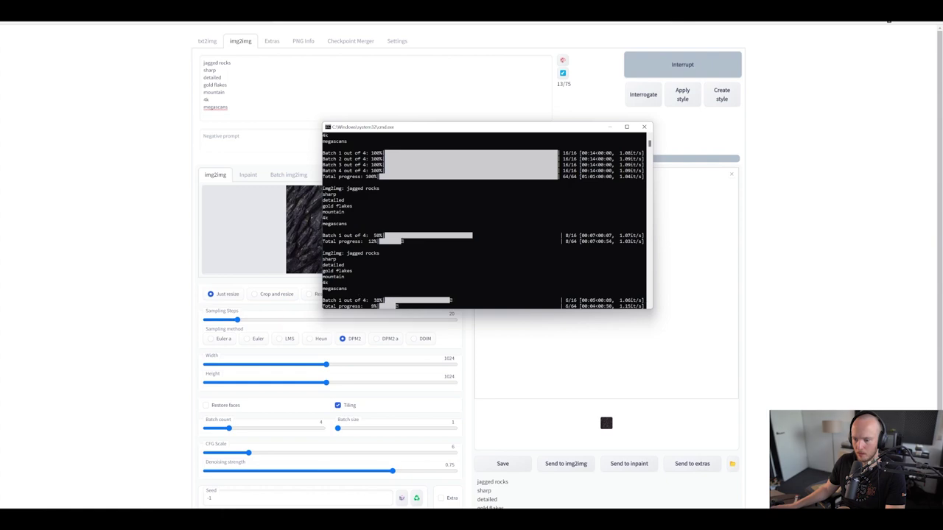
# Switch to File Explorer and open the outputs folder in StableDiffusion\stable-diffusion-webui-master on drive C
pyautogui.click(326, 519)
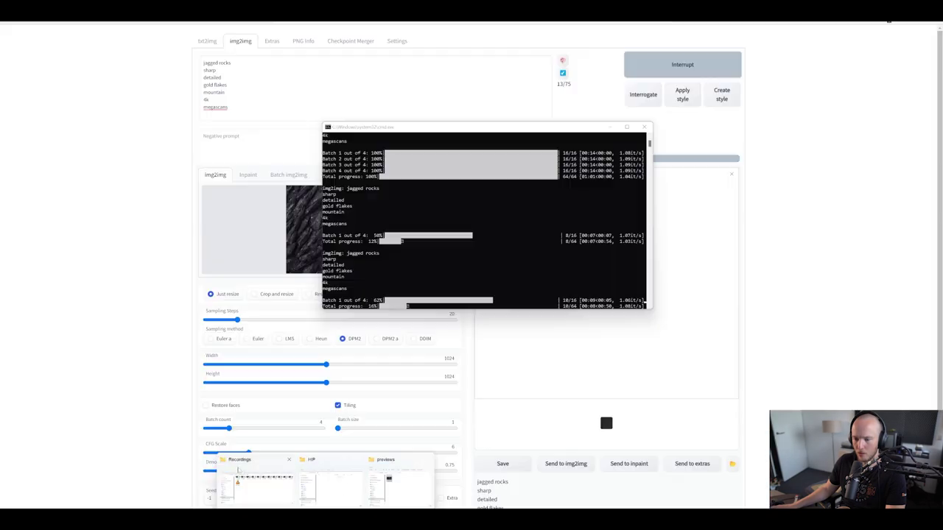
pyautogui.click(386, 482)
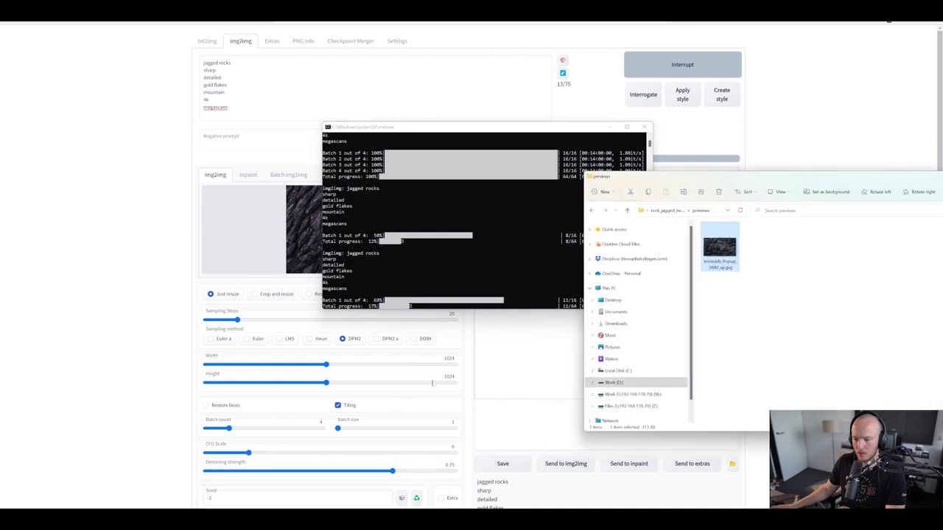
pyautogui.click(614, 372)
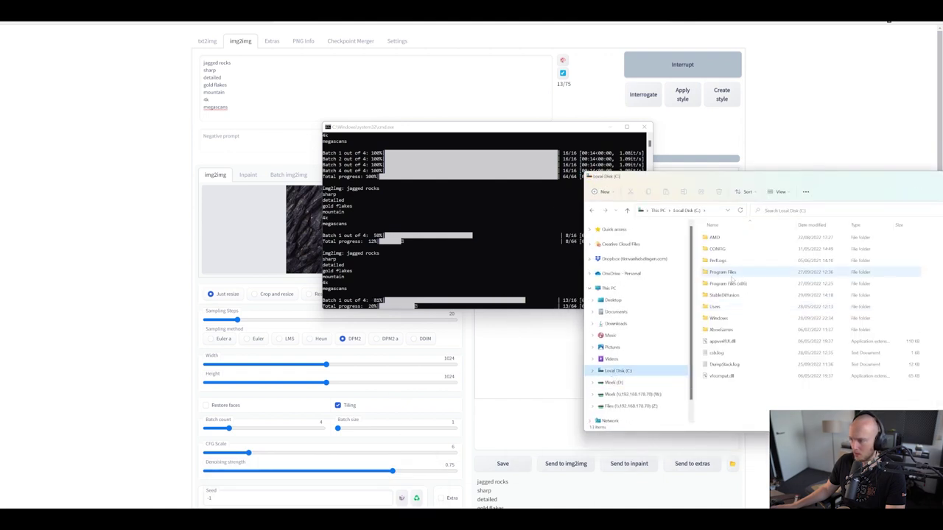
pyautogui.doubleClick(726, 237)
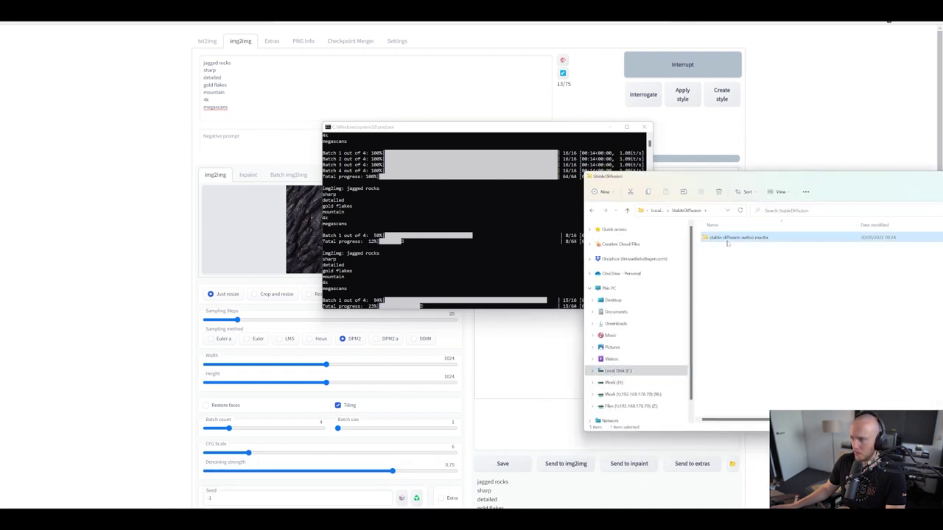
pyautogui.doubleClick(721, 306)
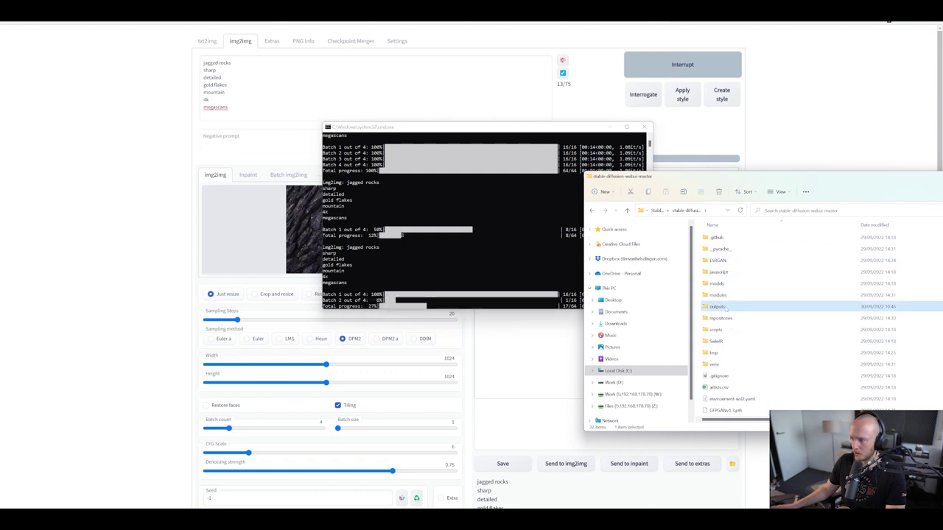
# Look into the txt2img-images and txt2img-grids output folders and return to the outputs folder
pyautogui.click(724, 272)
pyautogui.doubleClick(722, 274)
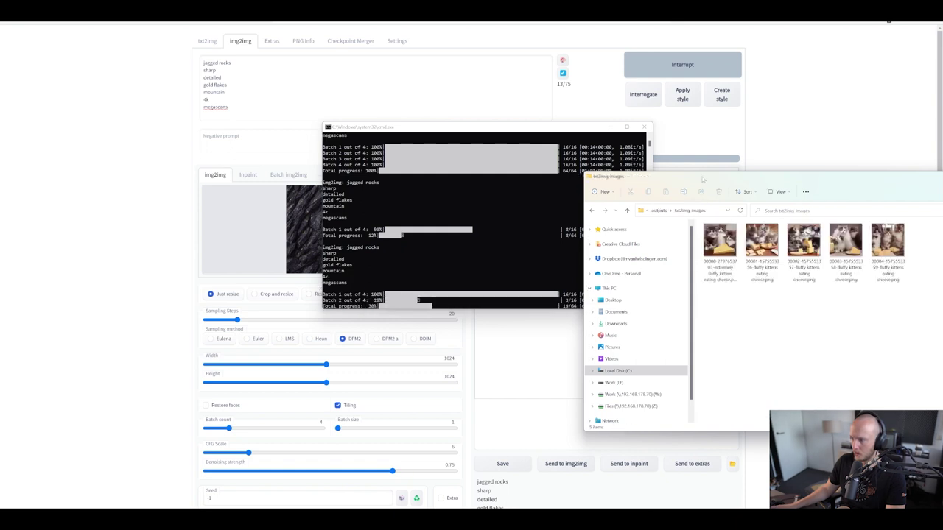
pyautogui.moveTo(767, 177); pyautogui.dragTo(297, 130)
pyautogui.hotkey('alt', 'Left')
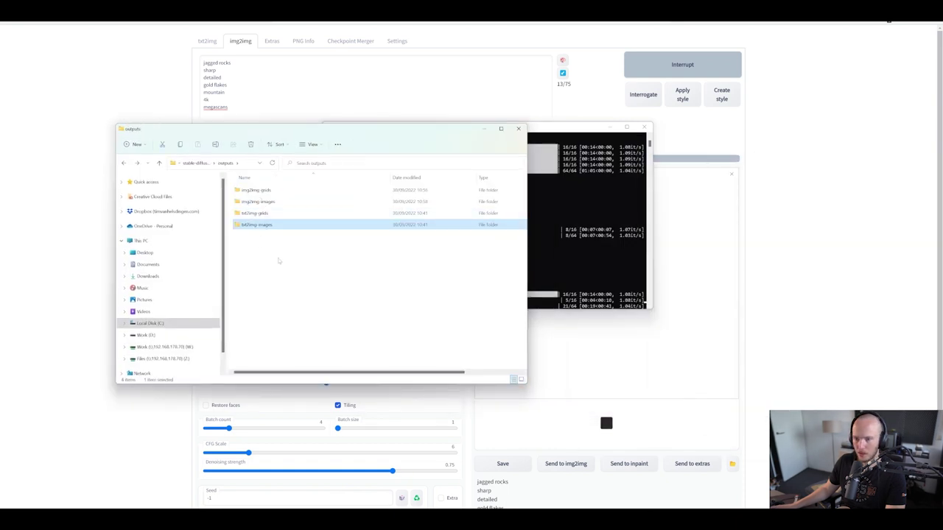
pyautogui.doubleClick(270, 213)
pyautogui.hotkey('alt', 'Left')
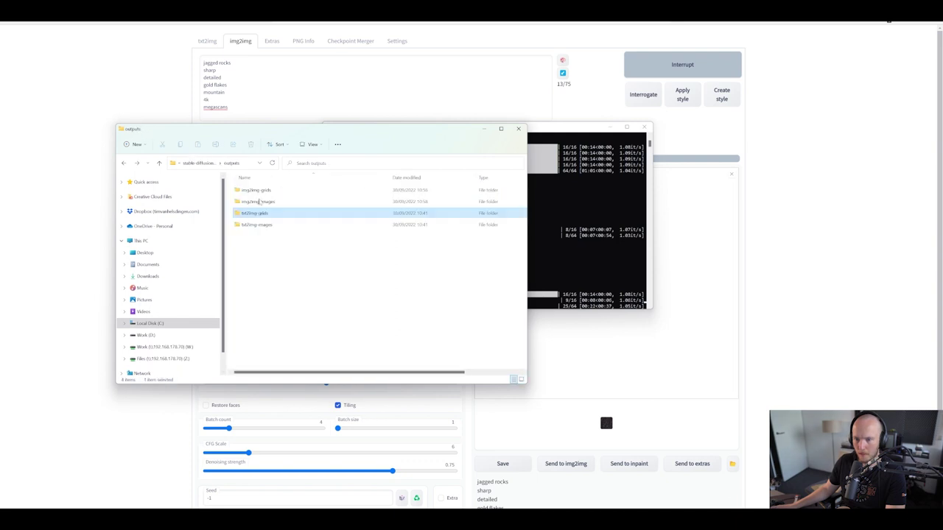
# Open the img2img-images folder, preview the gold flakes texture 00025, close the preview, and return to the web UI
pyautogui.doubleClick(299, 201)
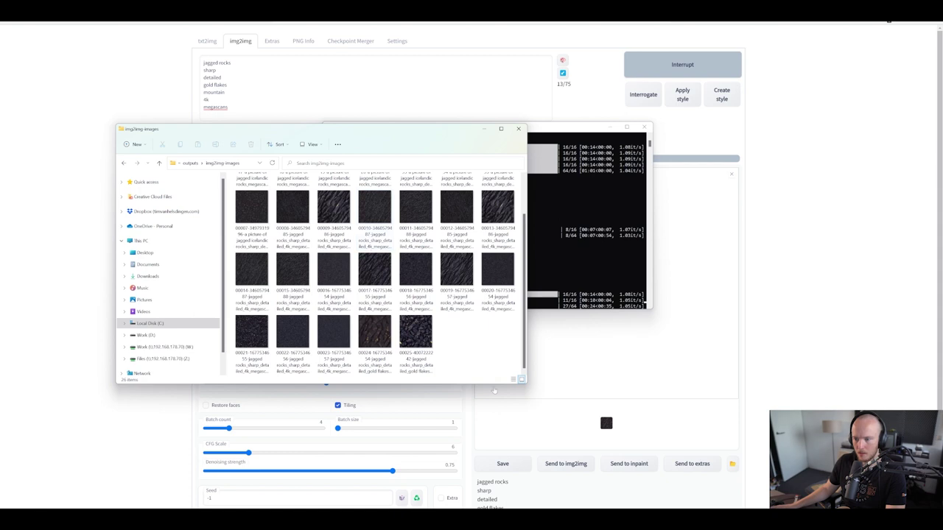
pyautogui.scroll(-1, 417, 262)
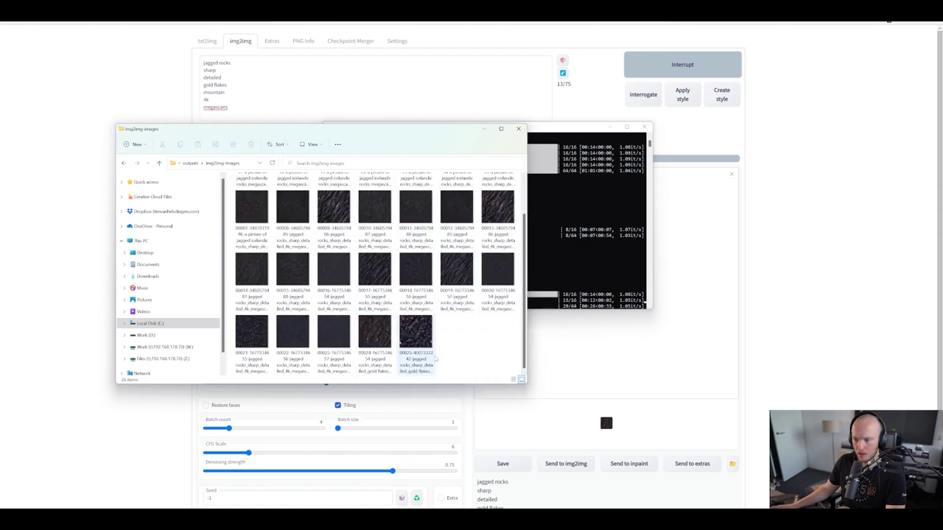
pyautogui.doubleClick(420, 336)
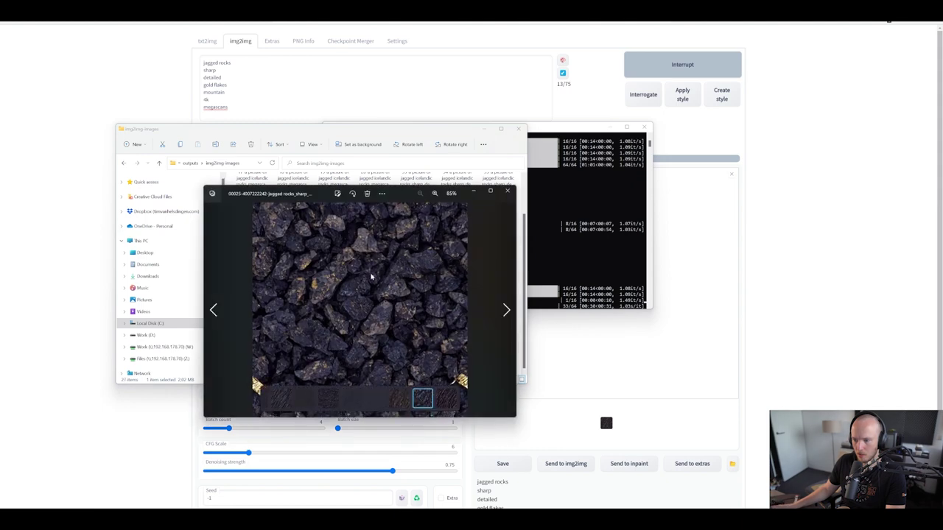
pyautogui.click(507, 191)
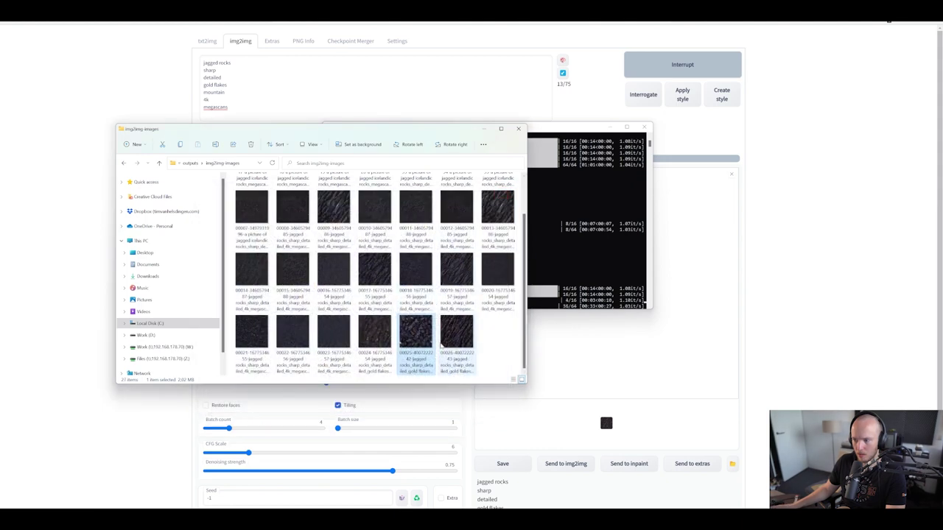
pyautogui.click(792, 336)
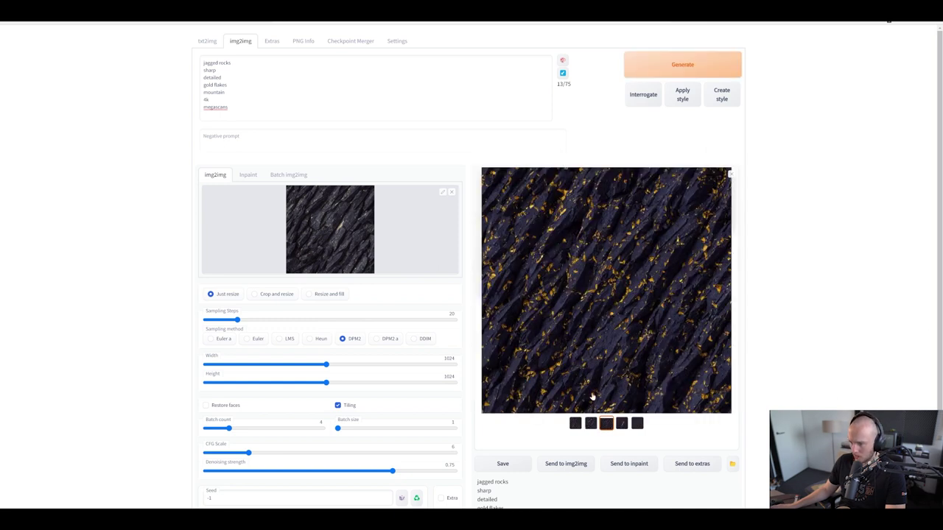
# View the second, fourth and fifth images in the generated batch gallery, and look closer at the gold-veined texture
pyautogui.click(591, 425)
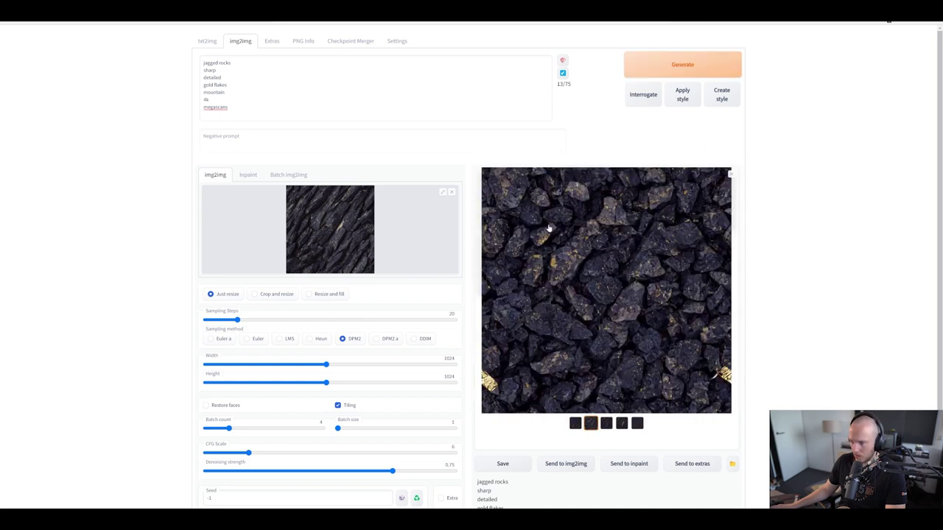
pyautogui.click(621, 424)
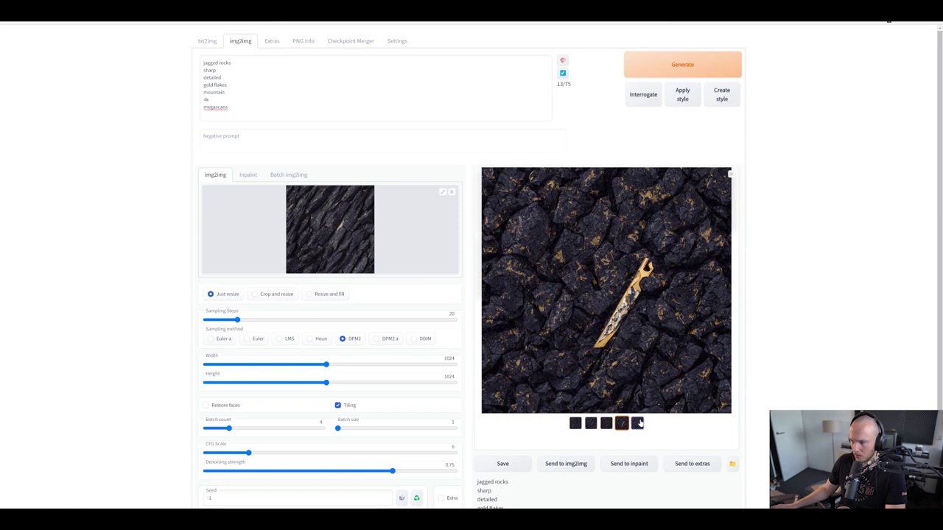
pyautogui.click(637, 424)
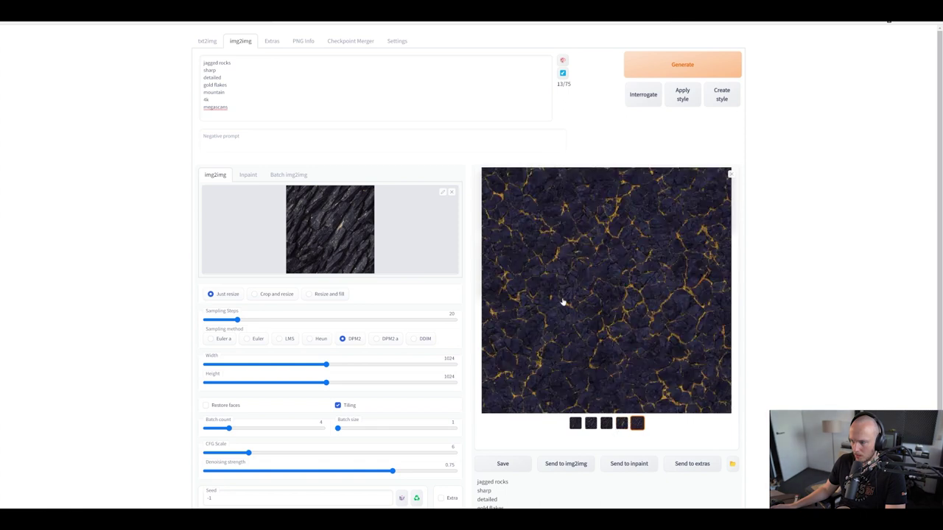
pyautogui.click(621, 332)
pyautogui.click(625, 347)
# Compare the batch's grid overview and individual textures again, and enlarge the loose-rock texture with gold pieces at its side edges to full screen
pyautogui.click(591, 423)
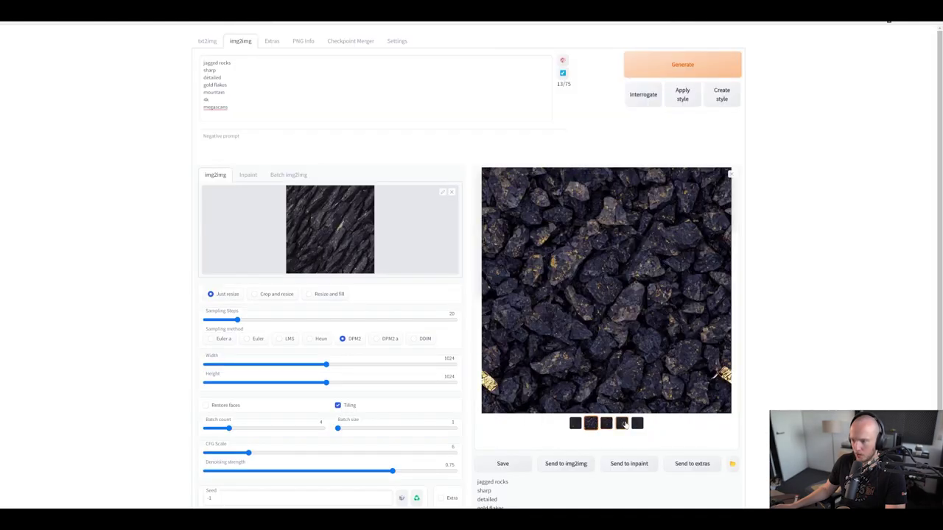
pyautogui.click(623, 425)
pyautogui.click(608, 422)
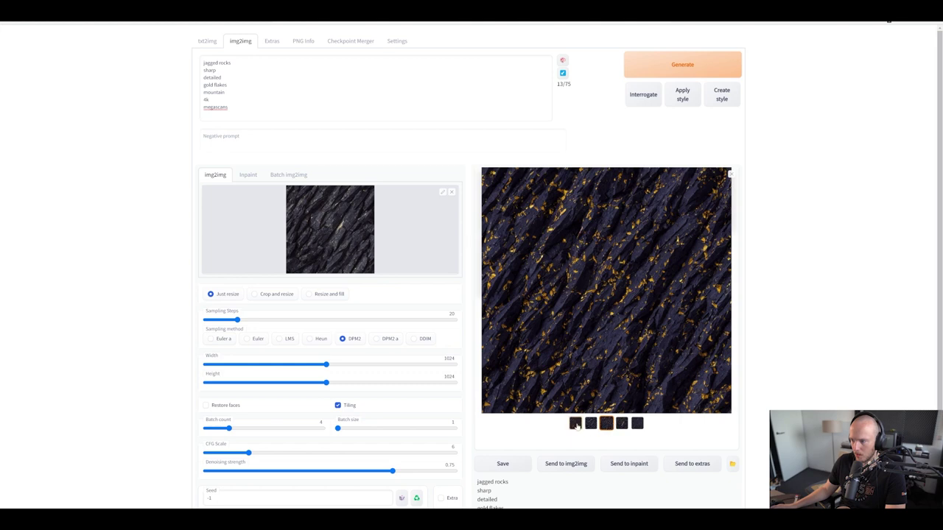
pyautogui.click(576, 424)
pyautogui.click(594, 427)
pyautogui.click(619, 426)
pyautogui.click(607, 424)
pyautogui.click(622, 424)
pyautogui.click(638, 425)
pyautogui.click(593, 424)
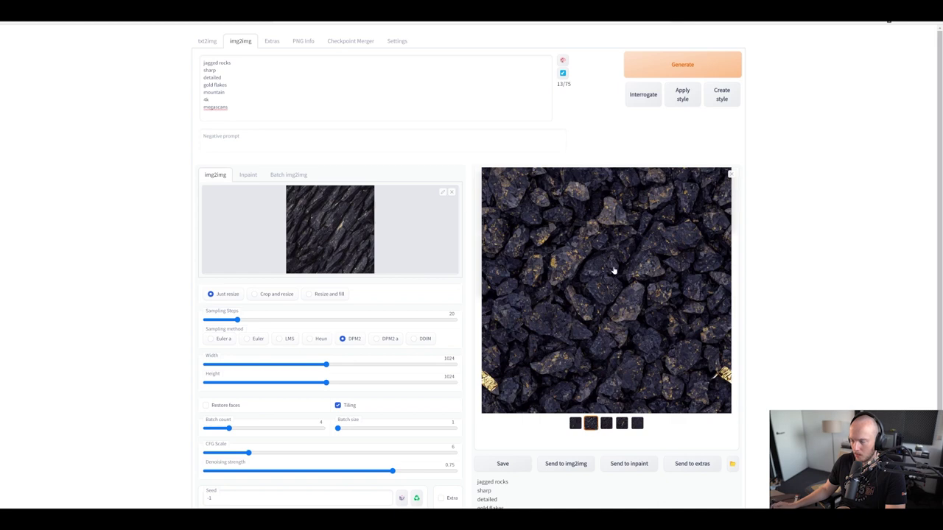
pyautogui.click(571, 267)
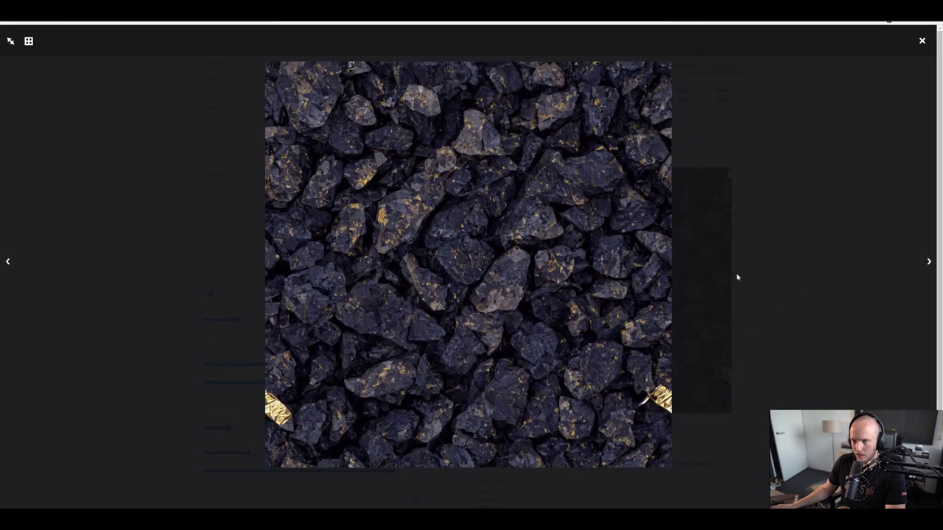
pyautogui.click(735, 313)
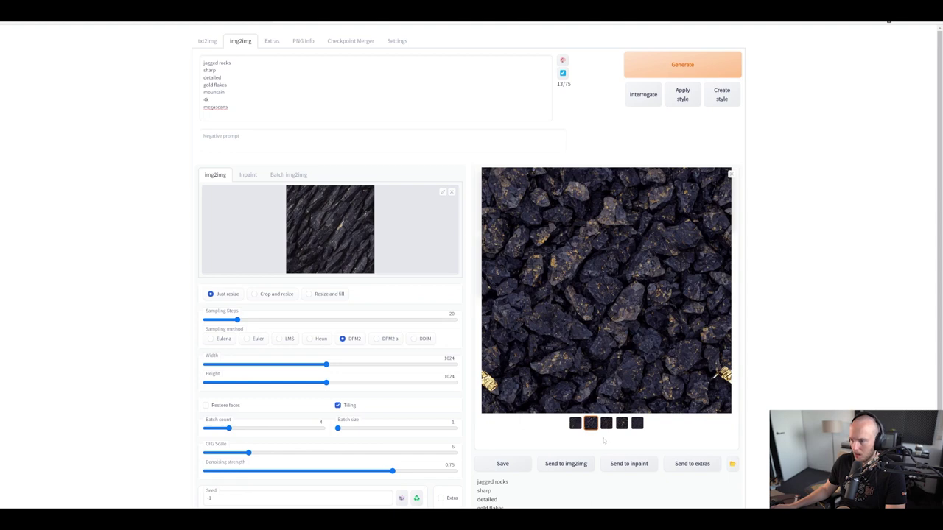
pyautogui.scroll(-1, 603, 440)
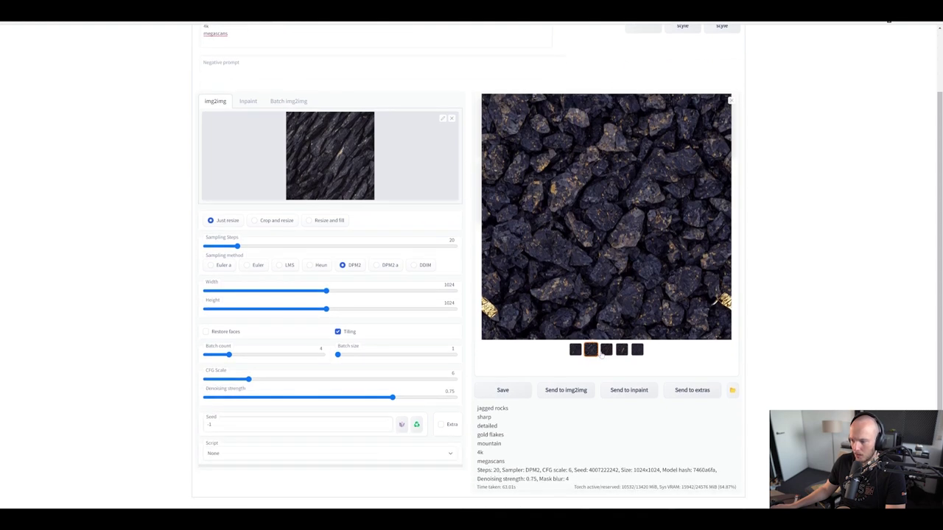
pyautogui.scroll(-1, 600, 355)
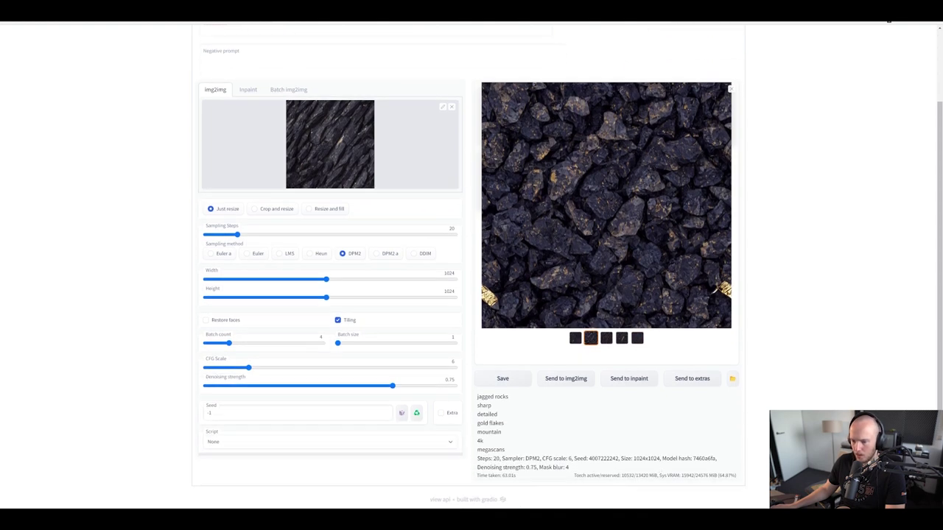
pyautogui.doubleClick(603, 459)
pyautogui.hotkey('ctrl', 'c')
pyautogui.tripleClick(221, 414)
pyautogui.hotkey('ctrl', 'v')
# Change the sampling method to Euler a and generate a new batch of images
pyautogui.scroll(1, 149, 396)
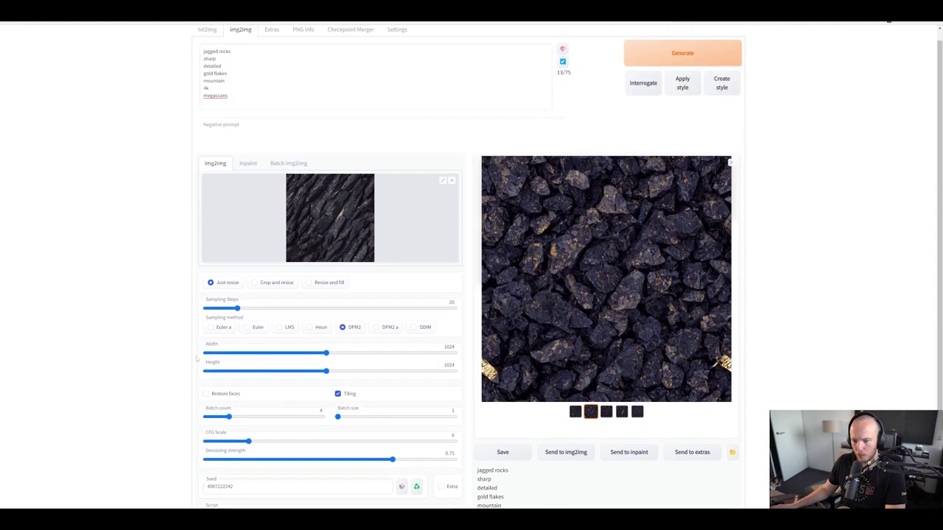
pyautogui.click(211, 327)
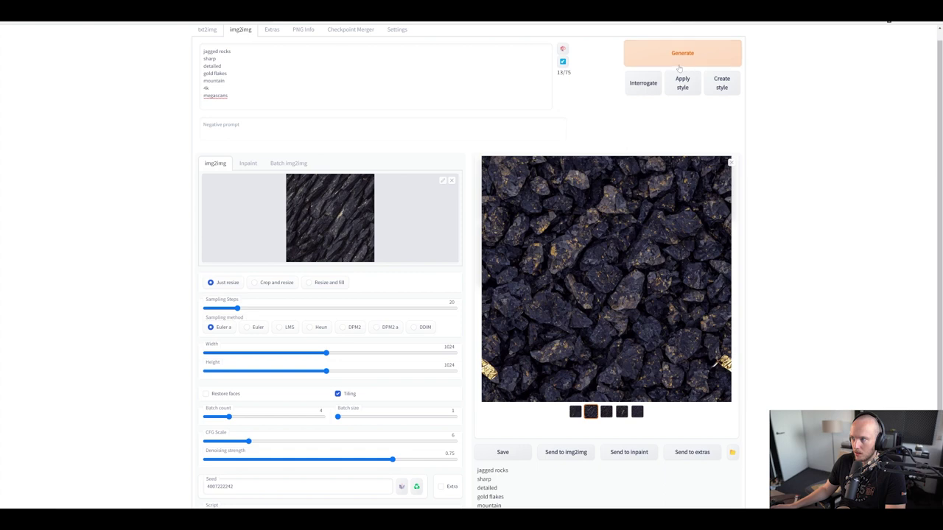
pyautogui.click(731, 62)
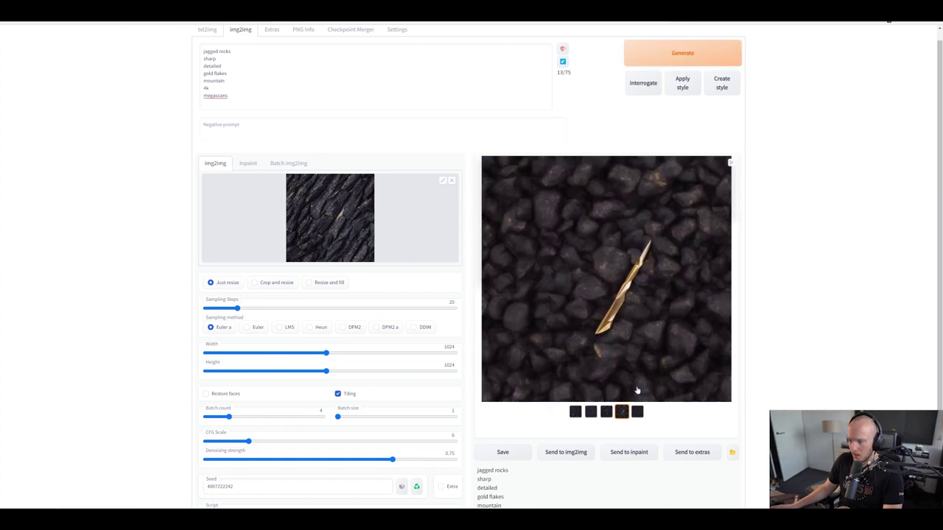
# Compare the images generated with Euler a one by one, finishing on the combined grid
pyautogui.click(607, 413)
pyautogui.click(621, 414)
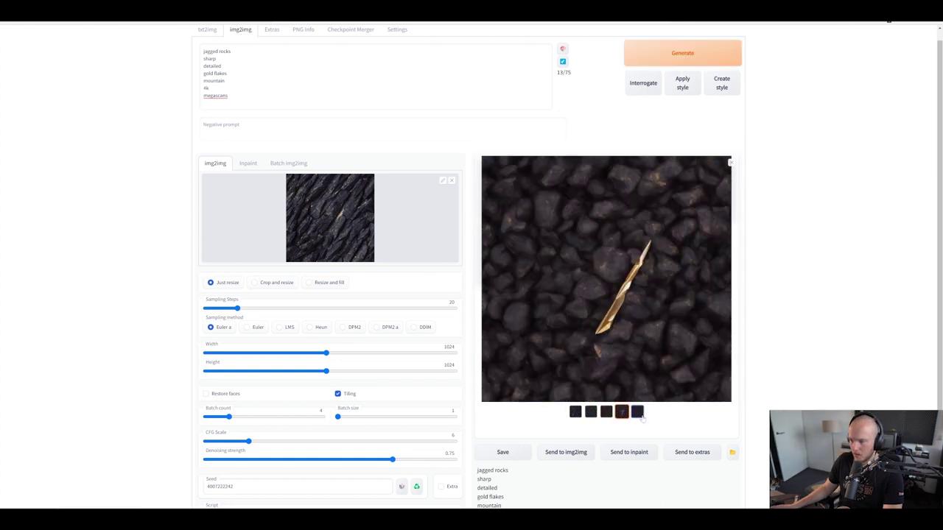
pyautogui.click(634, 416)
pyautogui.click(622, 412)
pyautogui.click(606, 413)
pyautogui.click(591, 412)
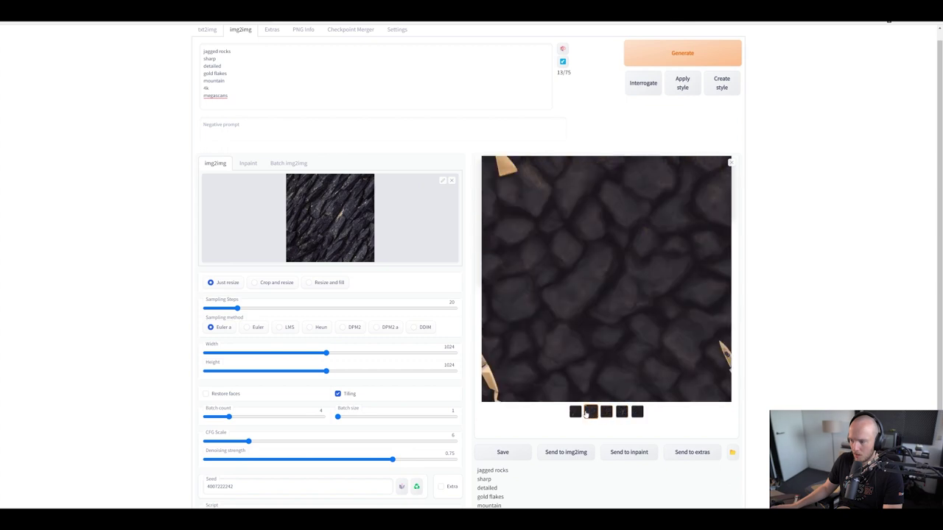
pyautogui.click(575, 412)
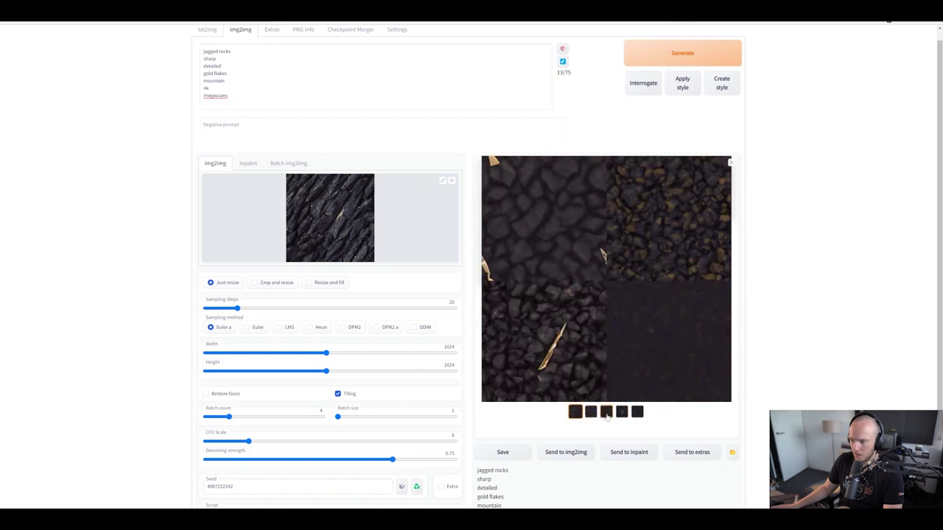
# Try the DPM2 a sampling method, then set the sampling method back to DPM2
pyautogui.scroll(-1, 398, 335)
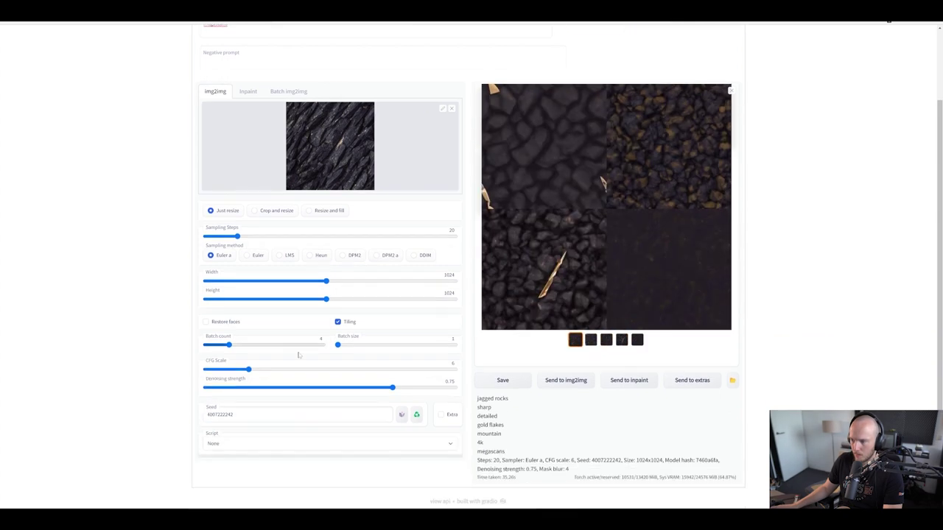
pyautogui.click(387, 254)
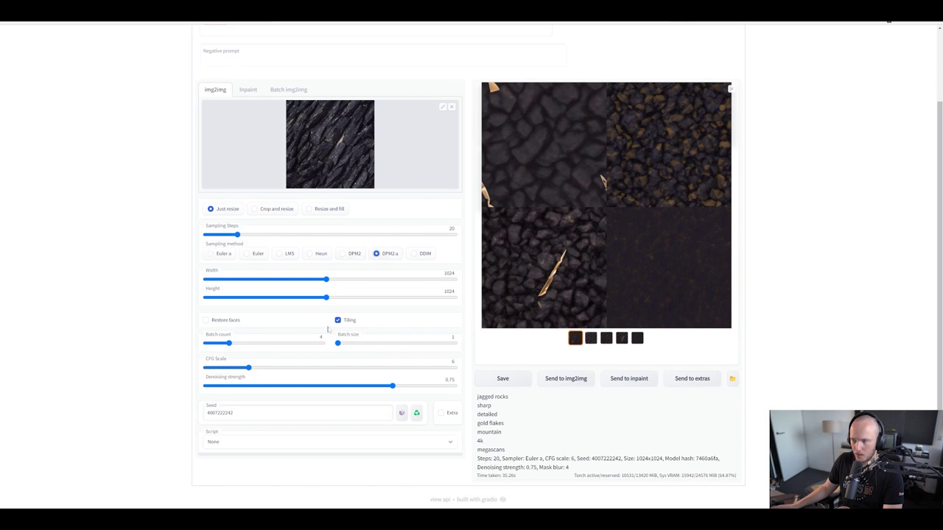
pyautogui.scroll(1, 328, 329)
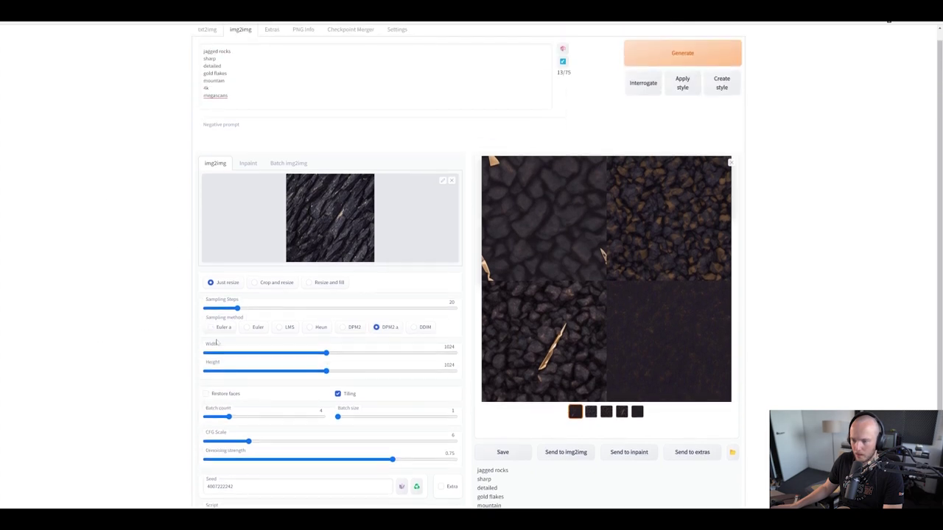
pyautogui.click(352, 329)
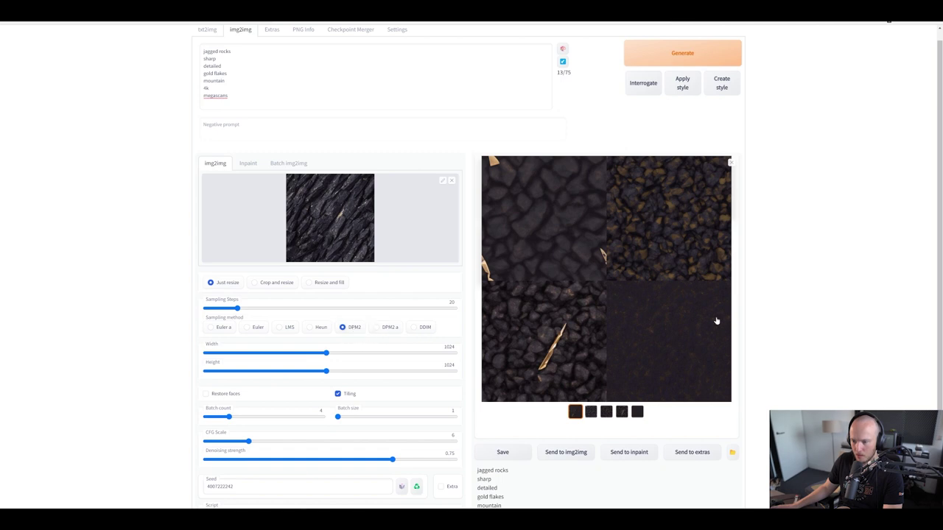
pyautogui.scroll(-1, 715, 320)
pyautogui.scroll(1, 779, 358)
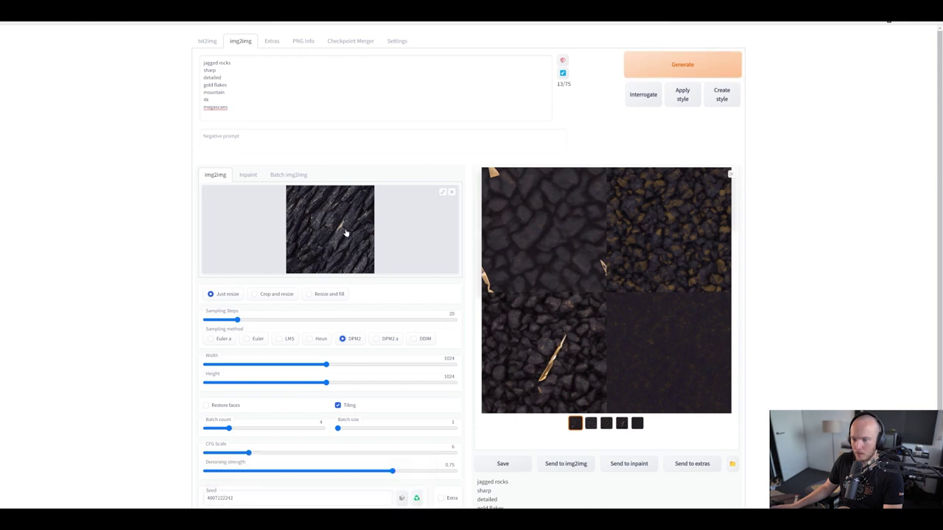
pyautogui.moveTo(354, 495)
pyautogui.click(407, 486)
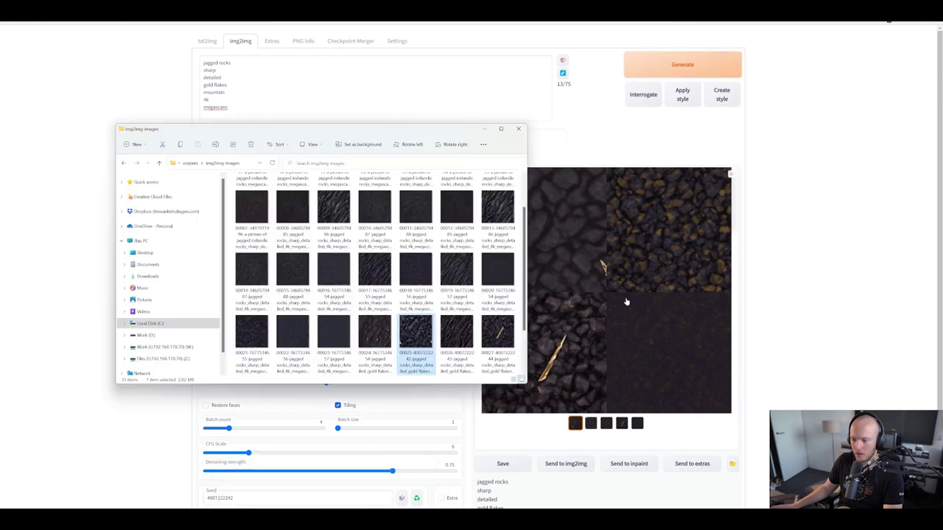
pyautogui.scroll(-1, 455, 343)
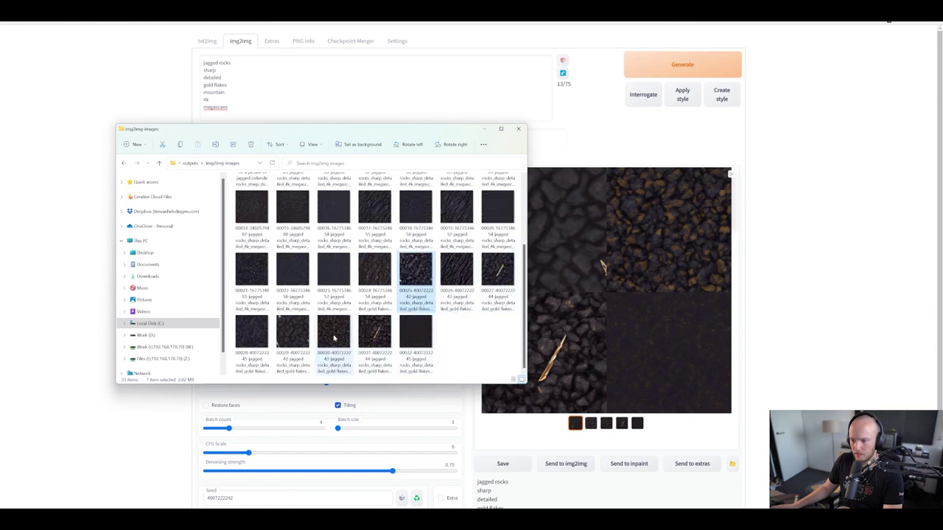
pyautogui.doubleClick(425, 273)
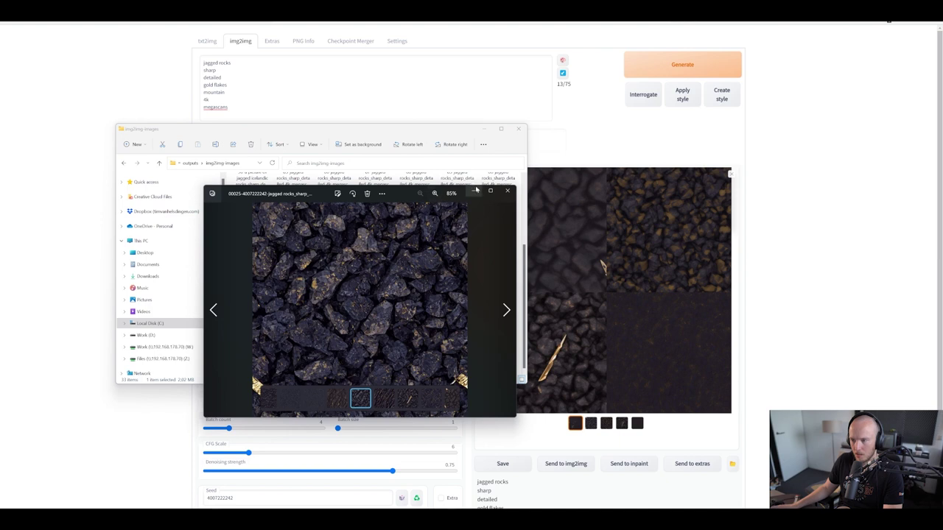
pyautogui.click(507, 191)
pyautogui.moveTo(440, 133); pyautogui.dragTo(803, 191)
pyautogui.moveTo(777, 328); pyautogui.dragTo(221, 247)
# Generate a new batch from the replaced source image with the seed set to -1, and look through the results
pyautogui.scroll(-1, 279, 426)
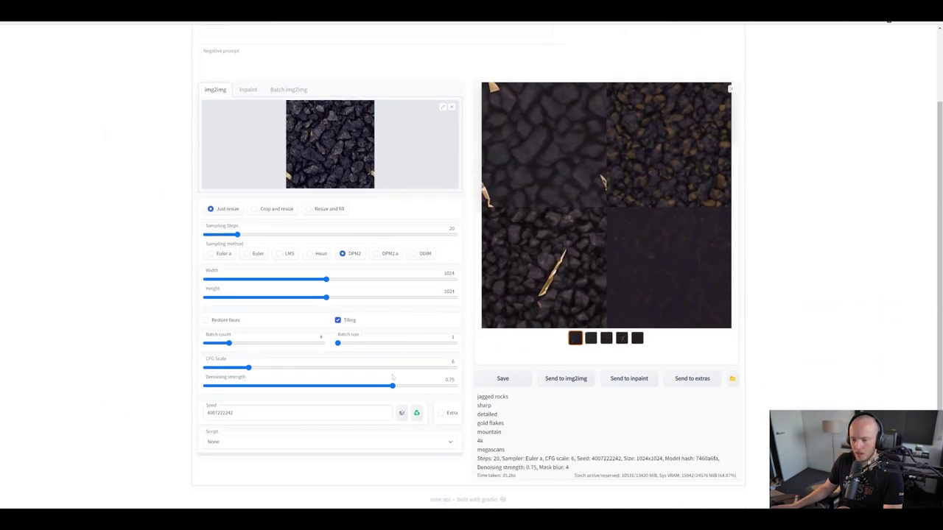
pyautogui.doubleClick(221, 412)
pyautogui.write('-1')
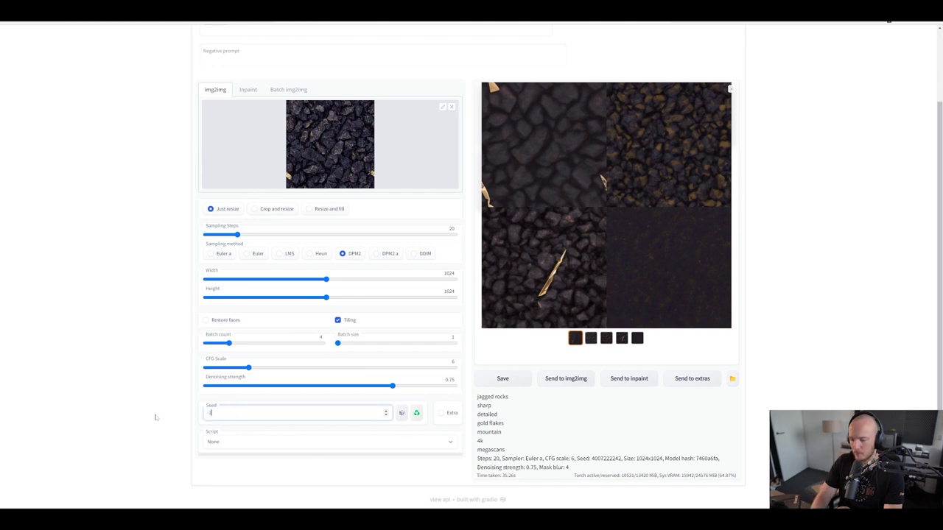
pyautogui.scroll(1, 126, 432)
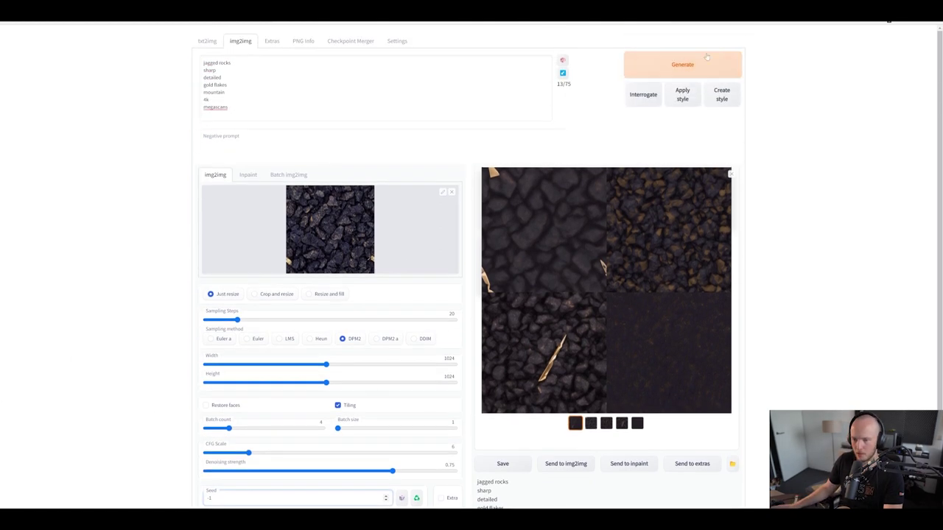
pyautogui.click(682, 69)
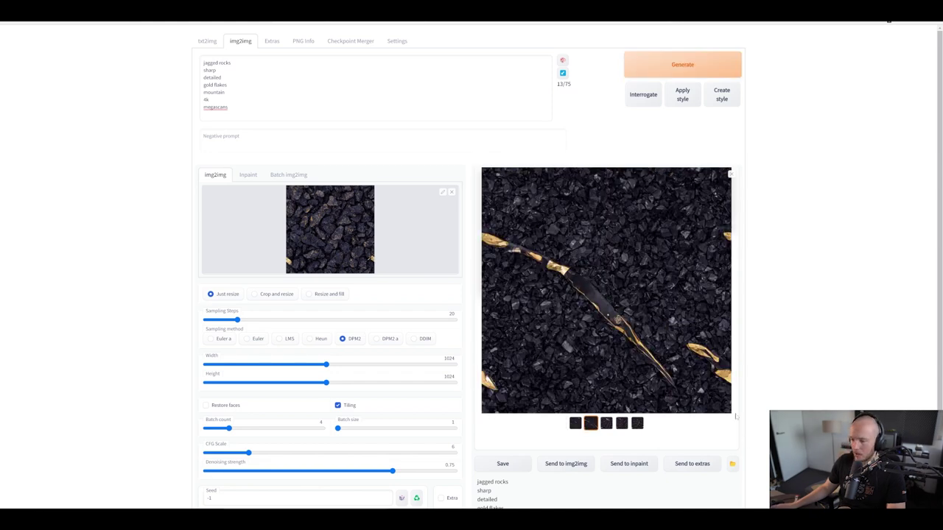
pyautogui.click(607, 424)
pyautogui.click(622, 424)
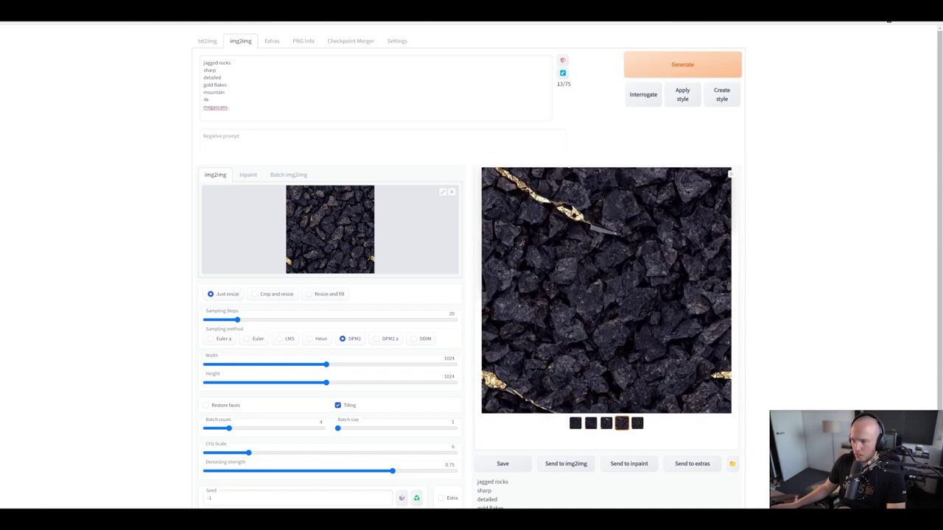
# Remove "gold flakes" from the prompt and generate another batch
pyautogui.moveTo(227, 85); pyautogui.dragTo(152, 89)
pyautogui.press('BackSpace')
pyautogui.press('BackSpace')
pyautogui.click(82, 108)
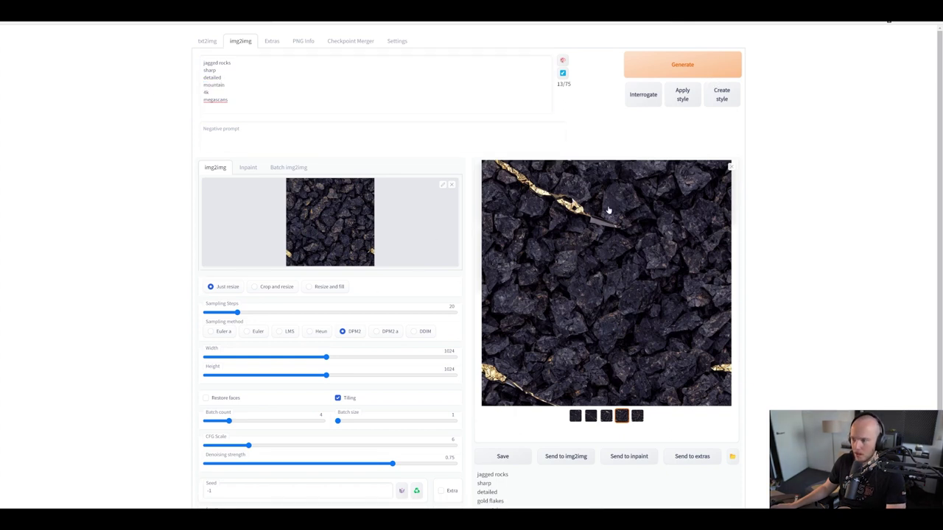
pyautogui.hotkey('ctrl', 'Return')
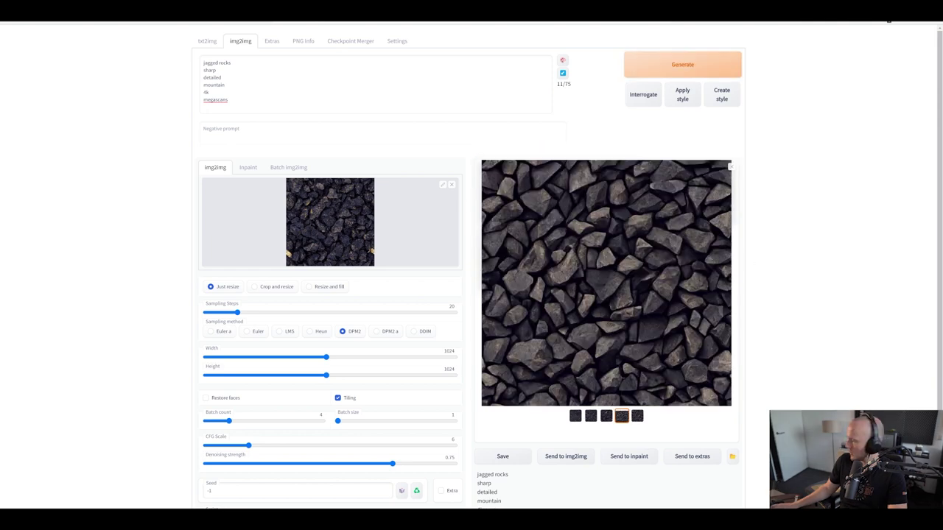
# Compare the images generated without gold flakes, viewing the first single image enlarged and then the combined grid
pyautogui.click(636, 417)
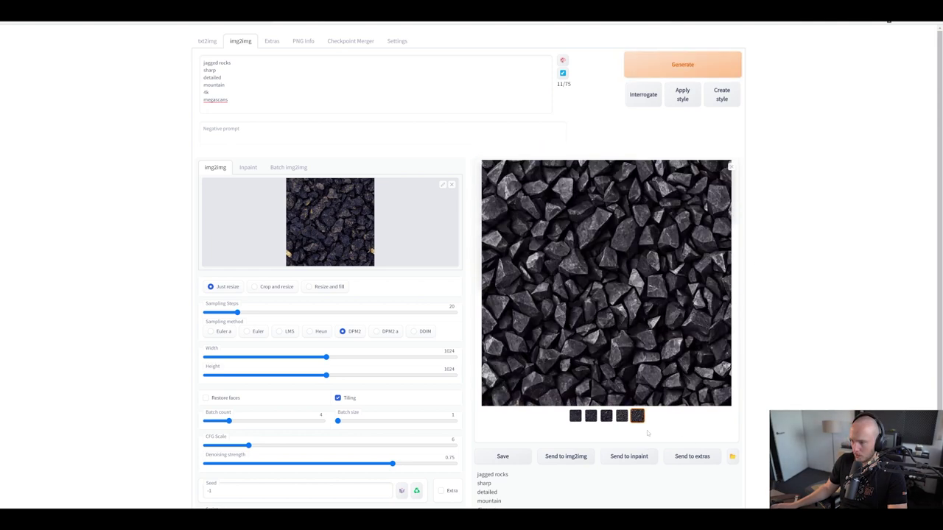
pyautogui.click(606, 417)
pyautogui.click(591, 417)
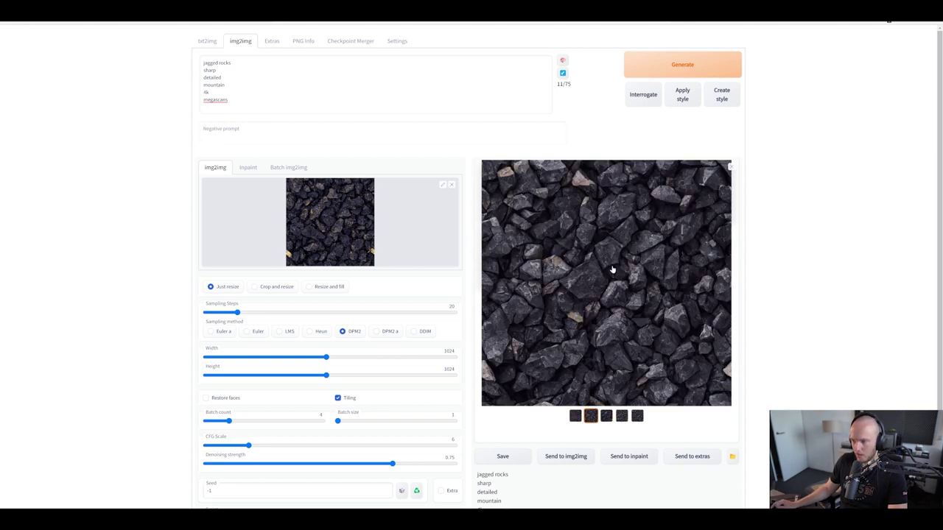
pyautogui.click(579, 224)
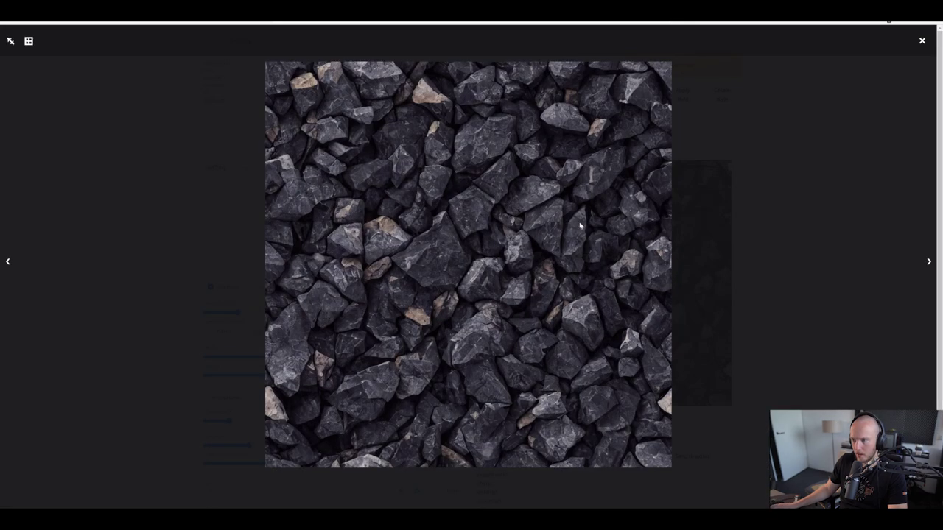
pyautogui.click(568, 321)
pyautogui.click(579, 419)
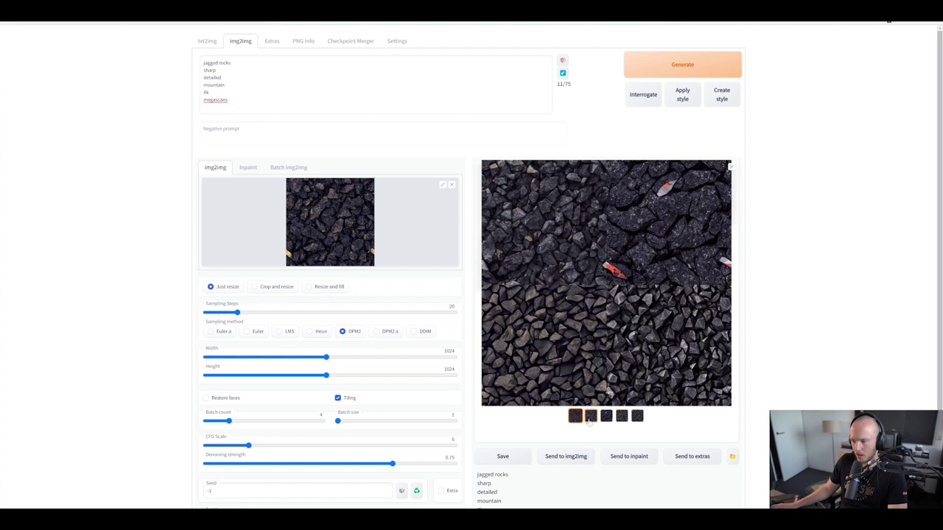
# Select the first single image of the batch, showing dark grey jagged rocks with a few lighter stones
pyautogui.click(590, 417)
pyautogui.scroll(-1, 702, 319)
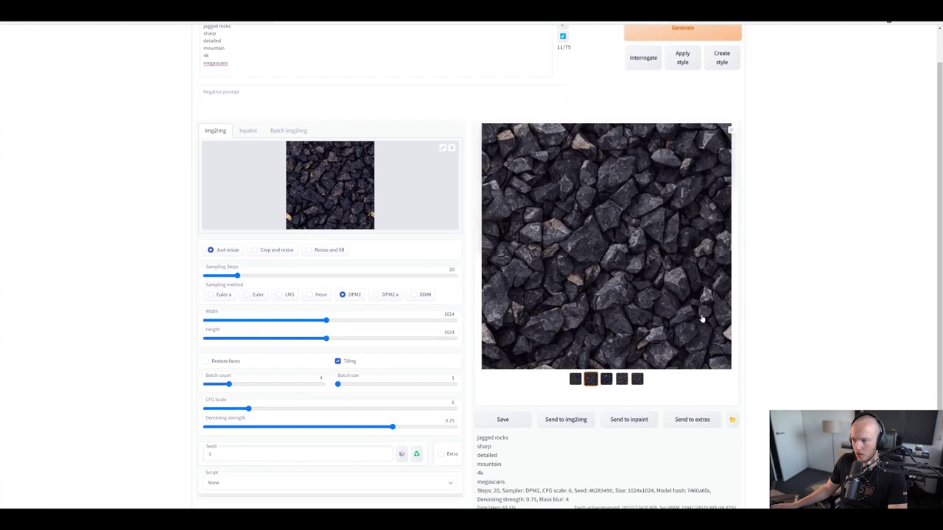
pyautogui.scroll(1, 633, 236)
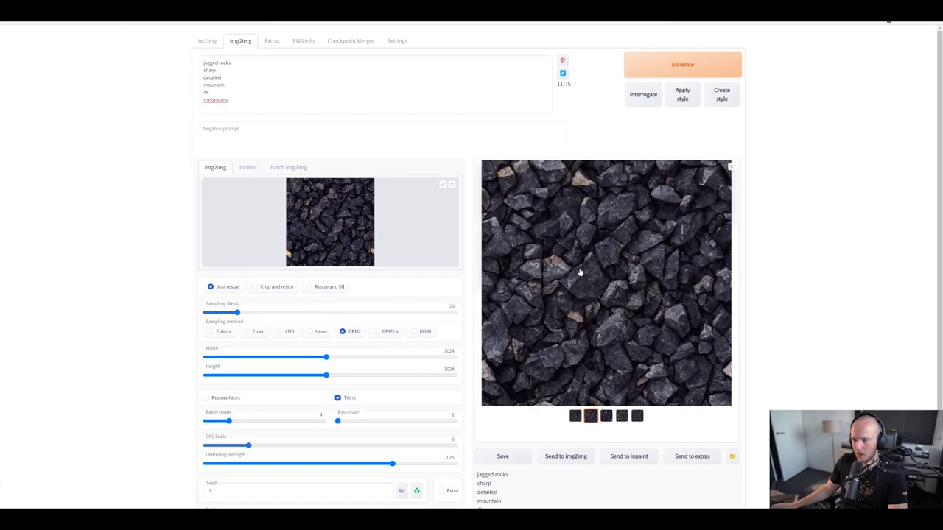
pyautogui.click(249, 168)
pyautogui.click(216, 168)
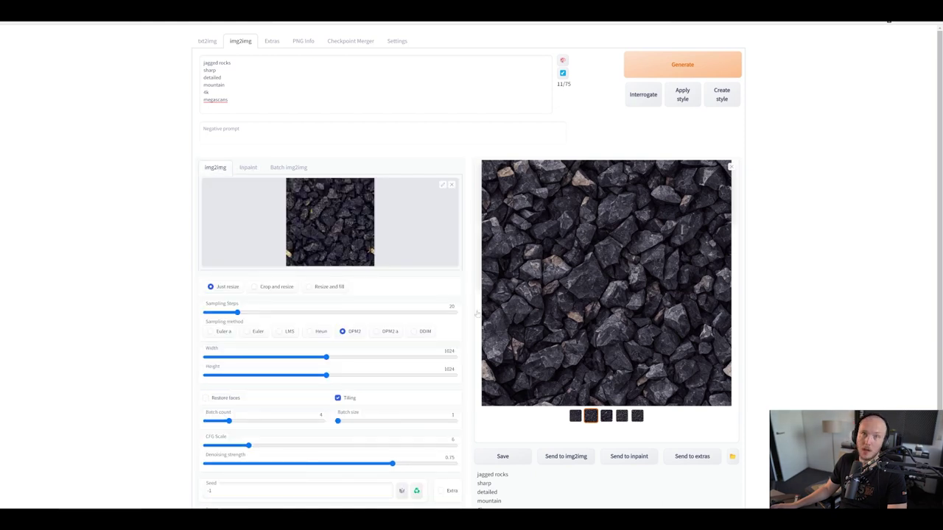
pyautogui.scroll(-2, 508, 326)
pyautogui.scroll(2, 589, 328)
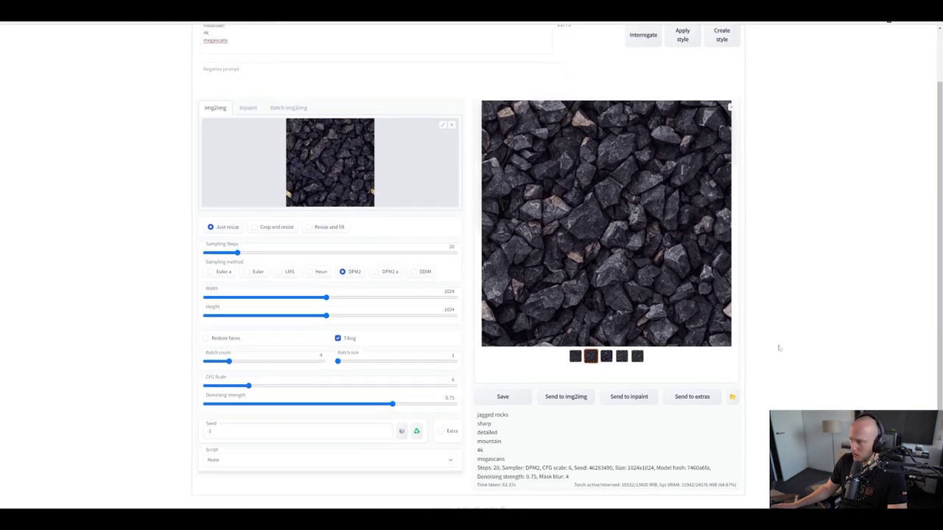
# Send the selected dark rock image to Extras for upscaling
pyautogui.scroll(-2, 667, 400)
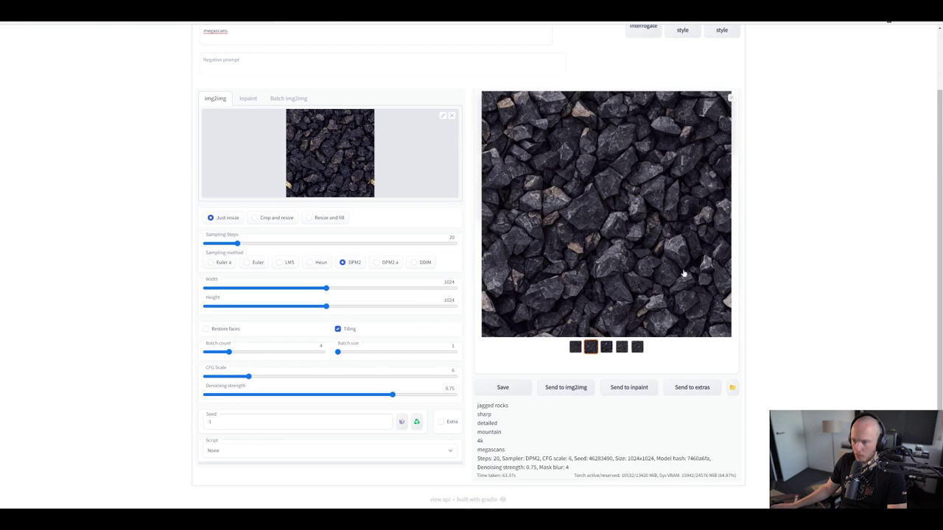
pyautogui.scroll(1, 671, 265)
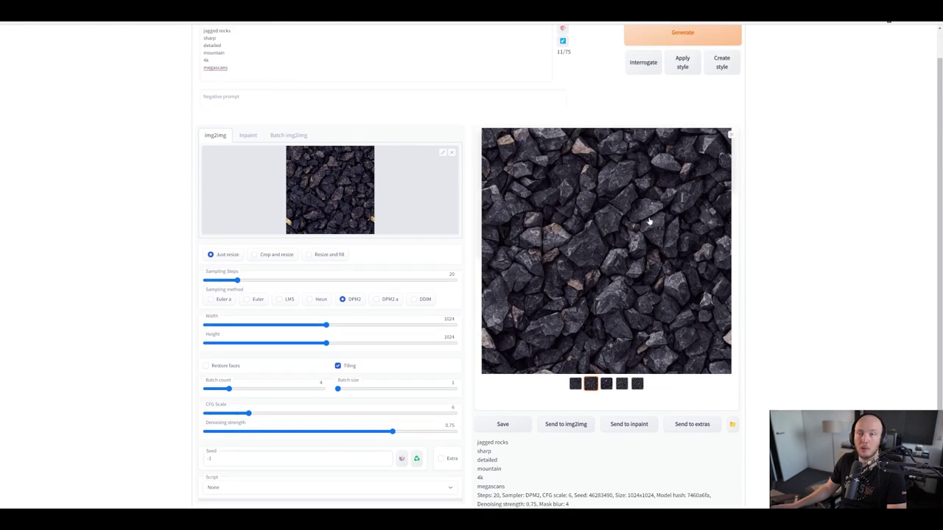
pyautogui.click(704, 425)
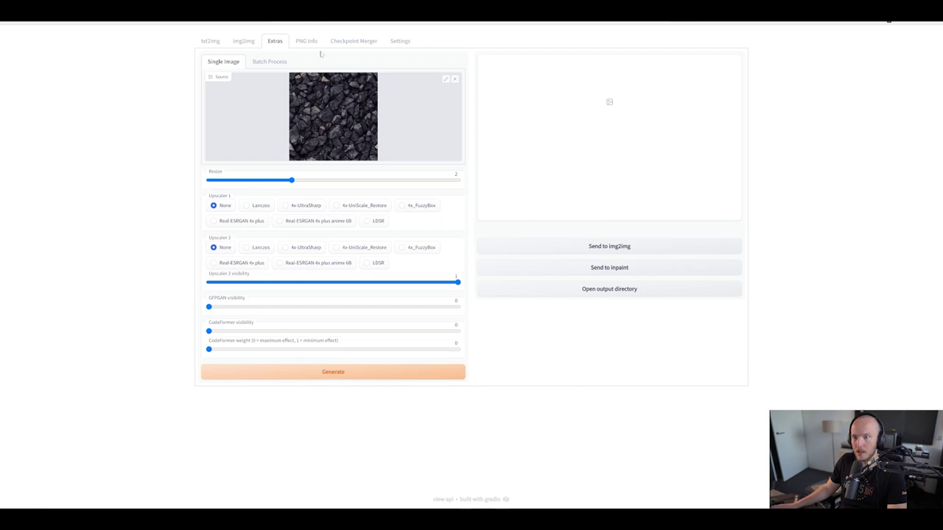
pyautogui.hotkey('ctrl', 'Tab')
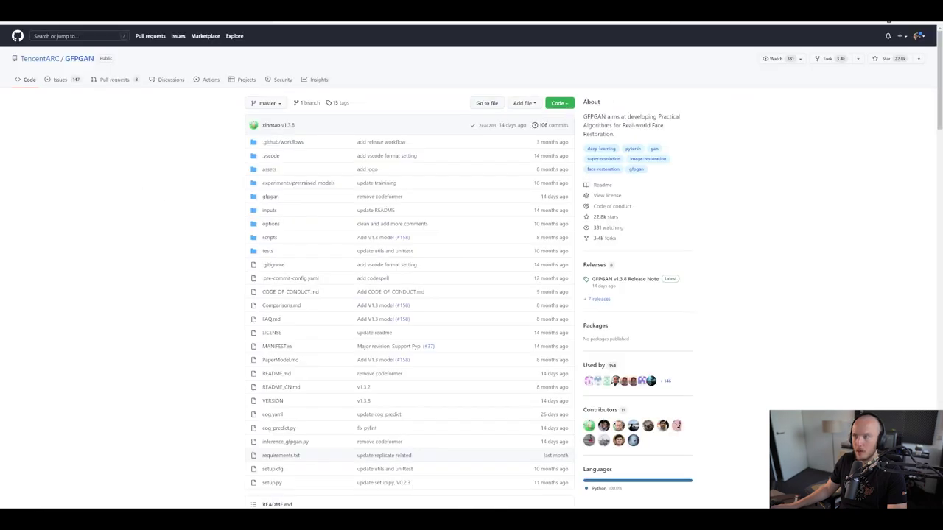
pyautogui.hotkey('ctrl', 'Tab')
pyautogui.scroll(-10, 501, 273)
pyautogui.hotkey('ctrl', 'Tab')
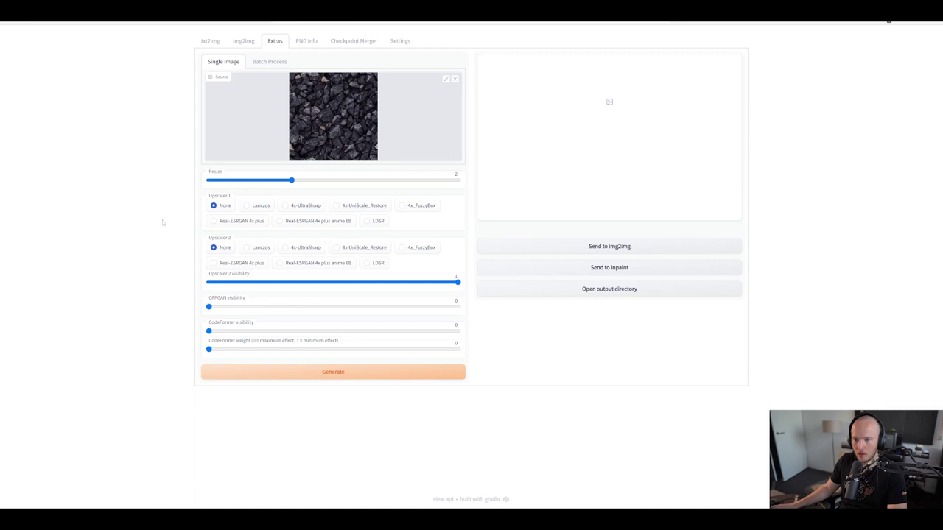
# Upscale the rock image at resize 2 with 4x-UniScale_Restore as Upscaler 1, and check the console for progress
pyautogui.click(338, 207)
pyautogui.click(342, 373)
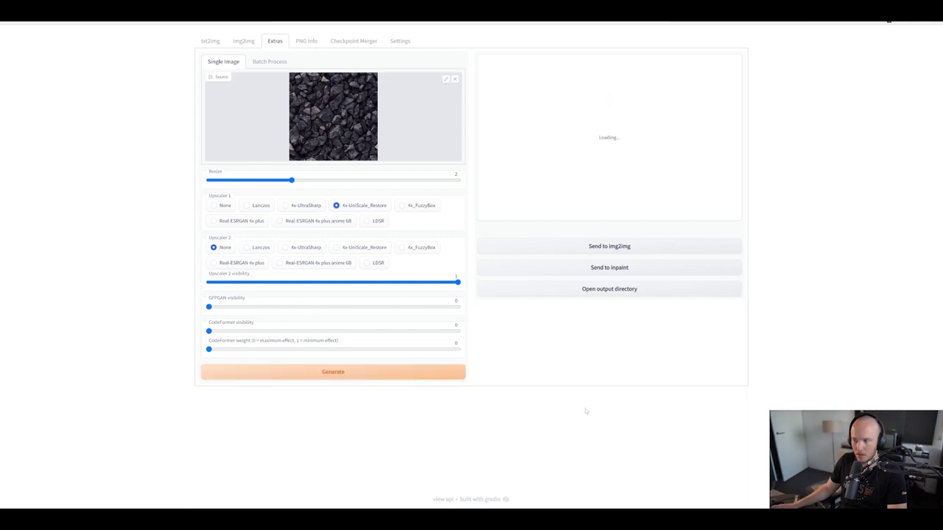
pyautogui.hotkey('alt', 'Tab')
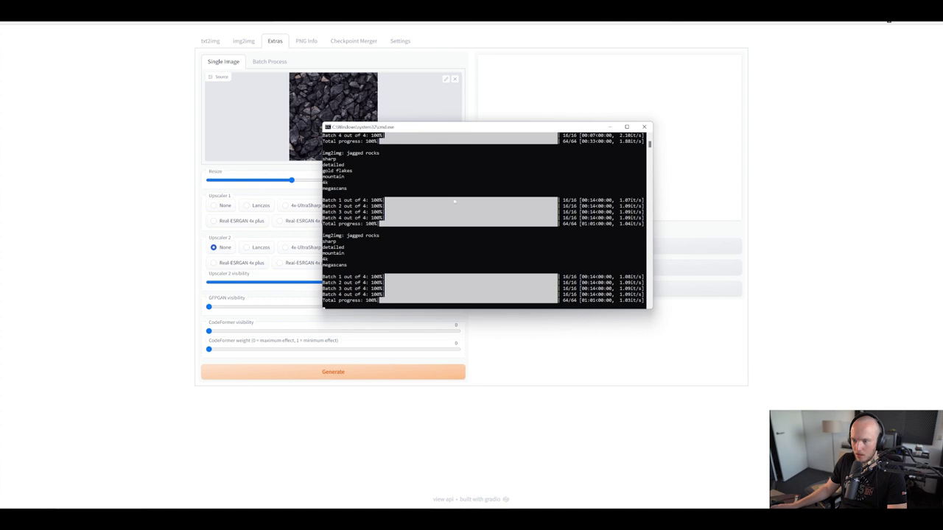
pyautogui.moveTo(452, 131); pyautogui.dragTo(525, 93)
pyautogui.scroll(-5, 573, 198)
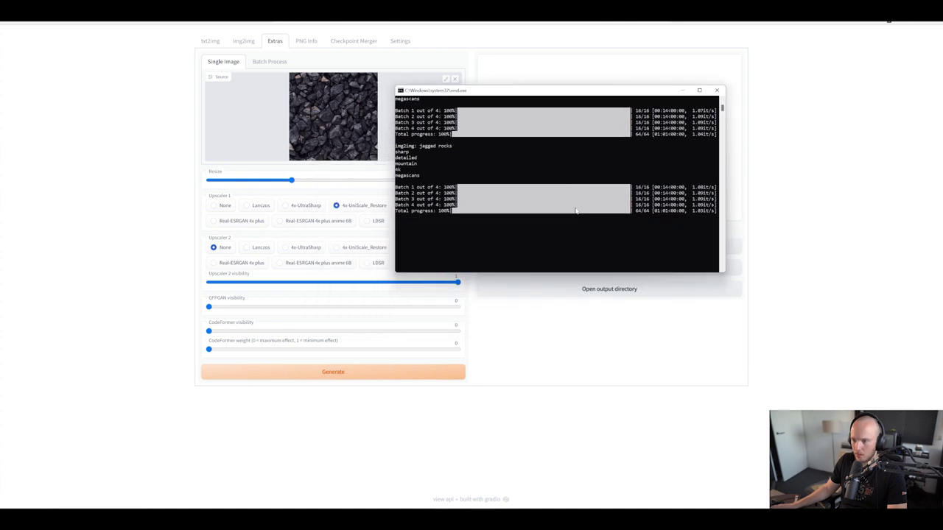
pyautogui.scroll(2, 572, 198)
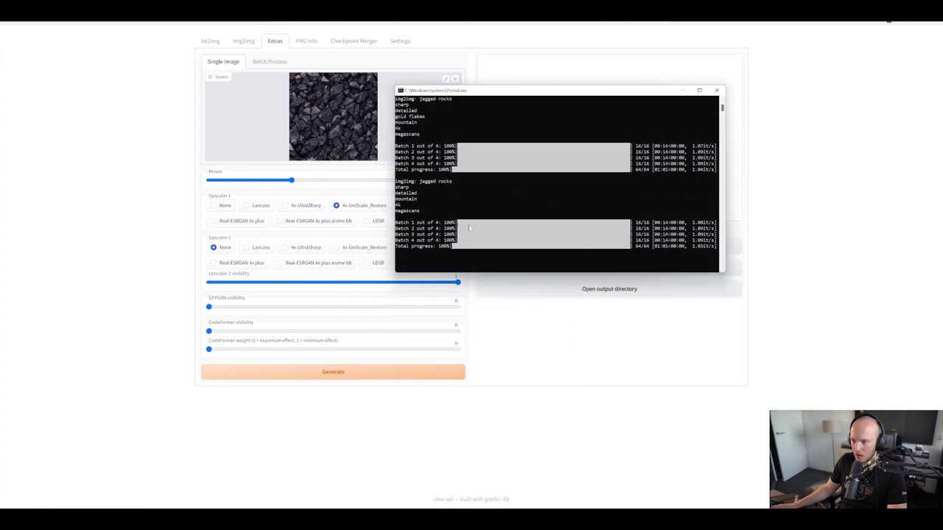
pyautogui.moveTo(493, 92); pyautogui.dragTo(106, 118)
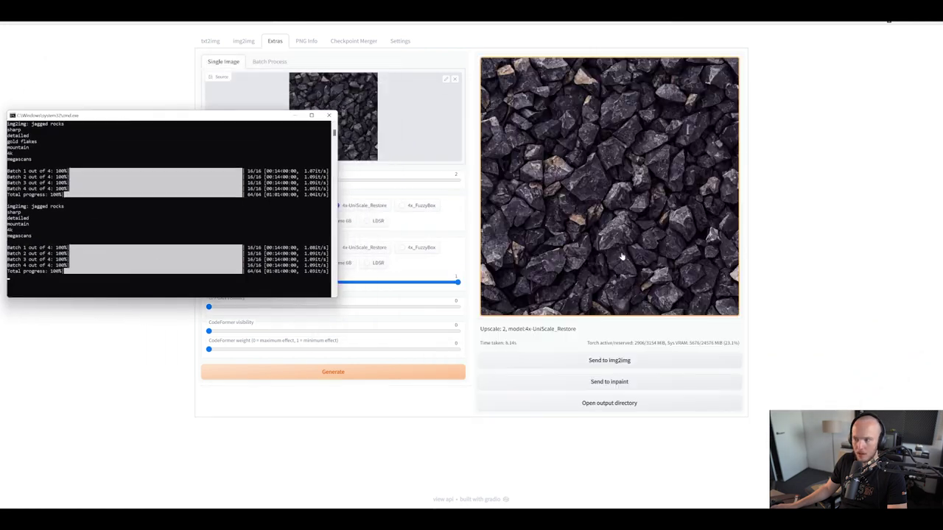
pyautogui.click(816, 251)
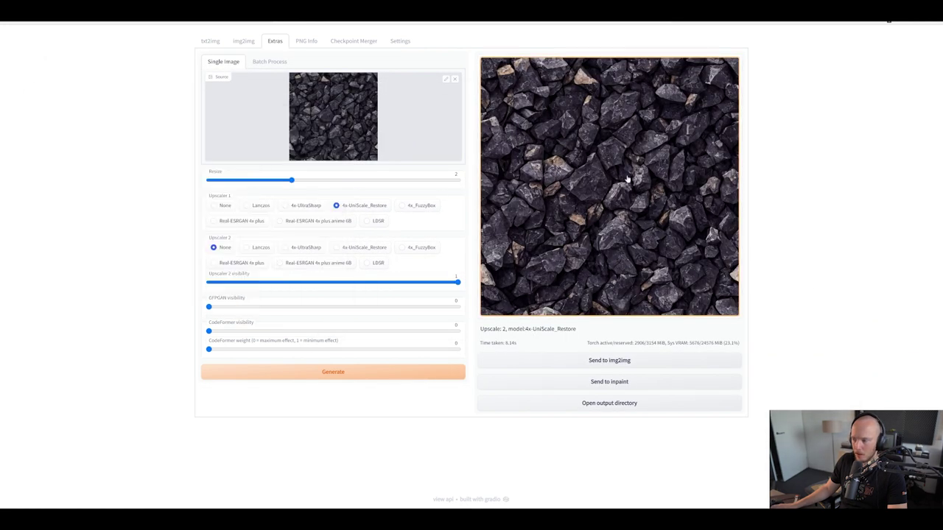
# Open the upscaled 00000.png from the extras-images output folder and examine its rock detail enlarged to full screen
pyautogui.moveTo(325, 516)
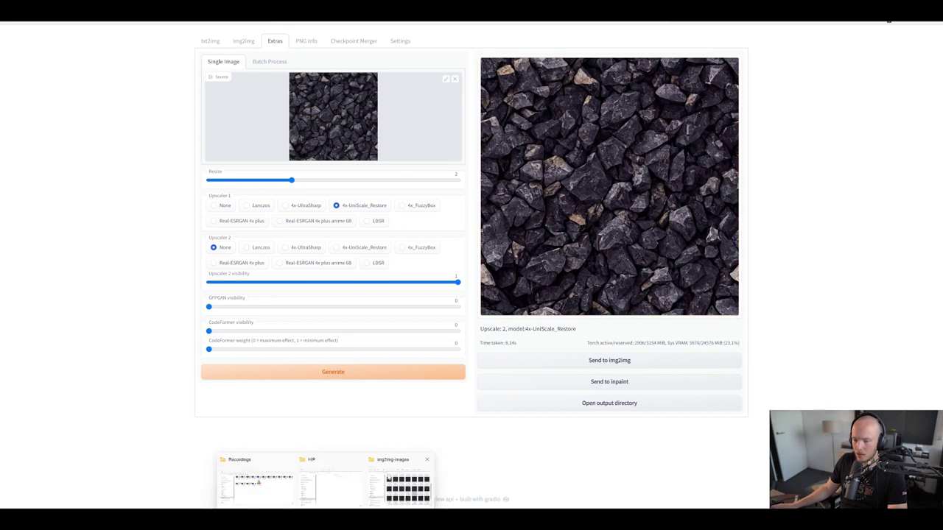
pyautogui.click(396, 480)
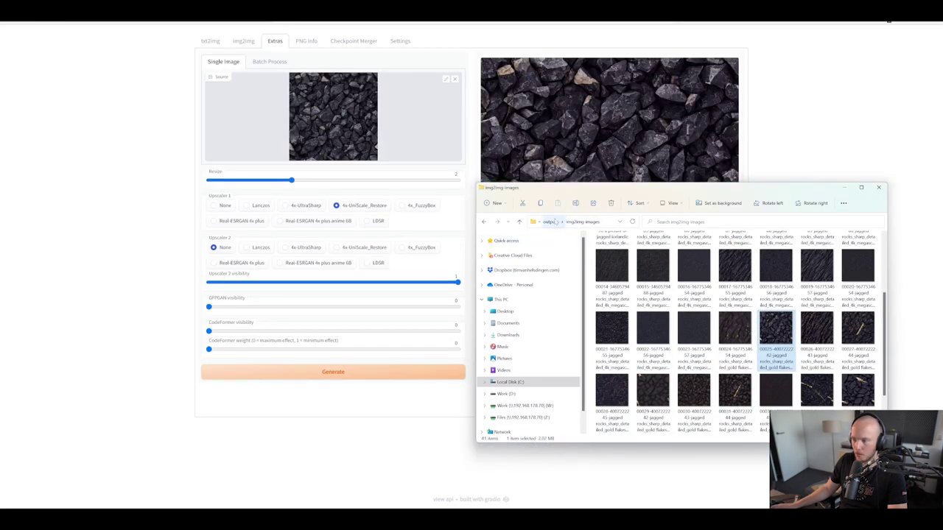
pyautogui.click(551, 222)
pyautogui.doubleClick(619, 251)
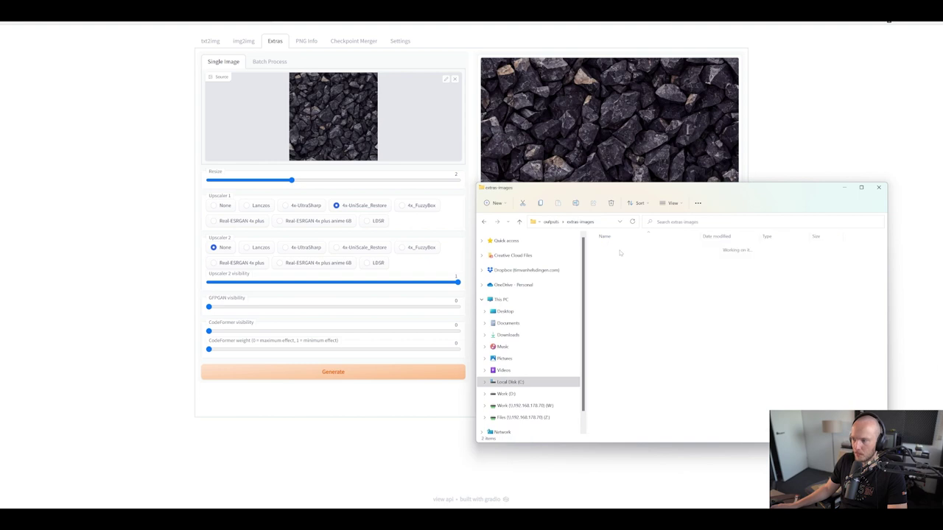
pyautogui.doubleClick(654, 251)
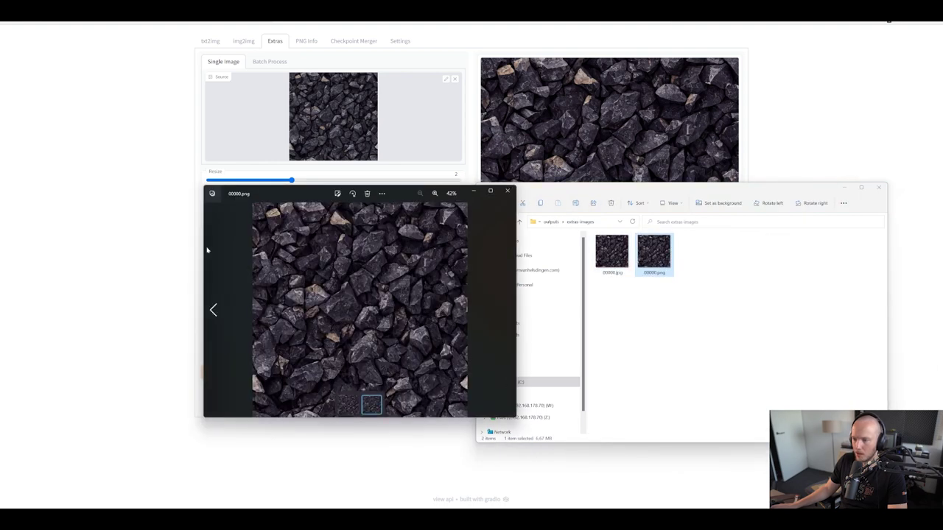
pyautogui.scroll(3, 376, 308)
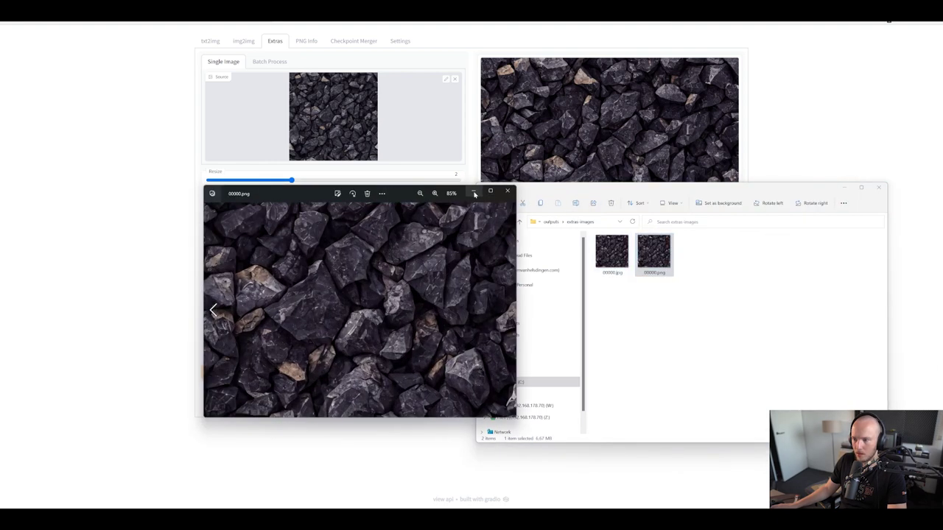
pyautogui.click(490, 191)
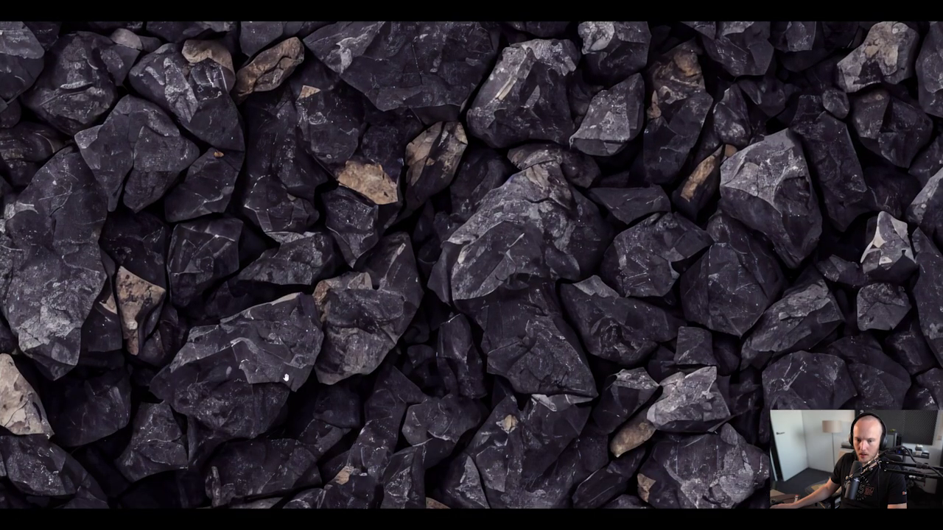
pyautogui.scroll(-3, 360, 288)
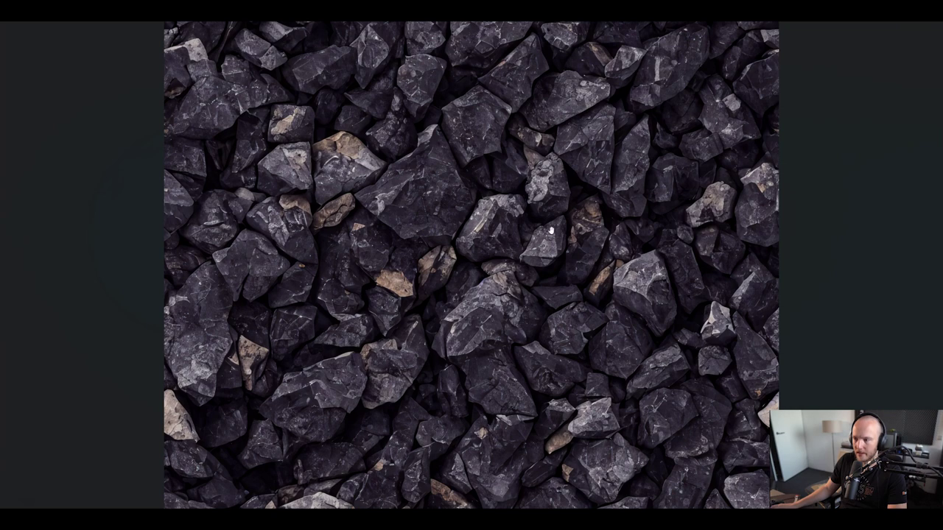
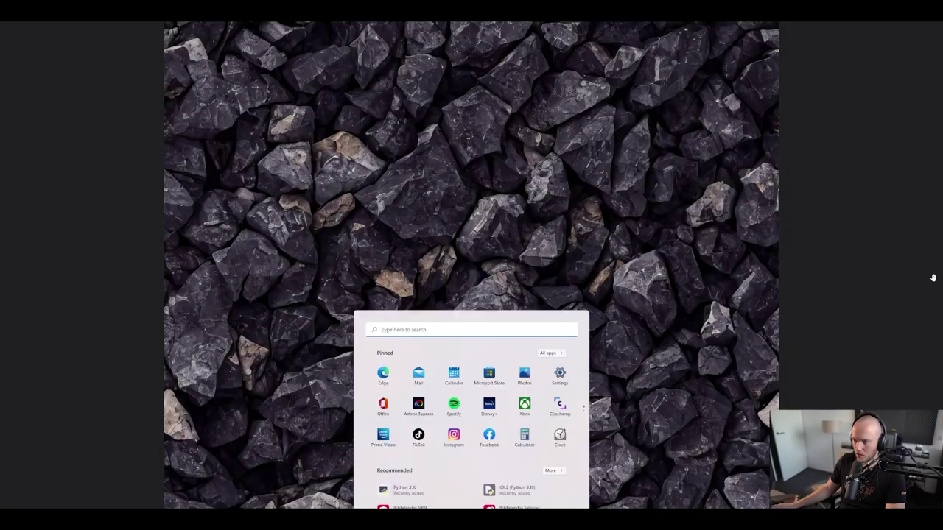
# Launch Substance 3D Sampler and create a new project
pyautogui.write('sam')
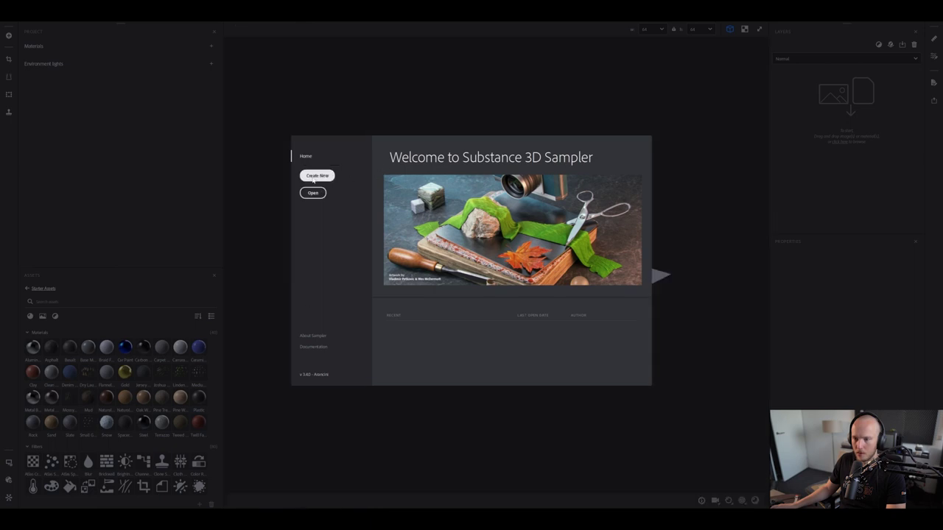
pyautogui.click(316, 176)
pyautogui.moveTo(415, 306); pyautogui.dragTo(464, 328)
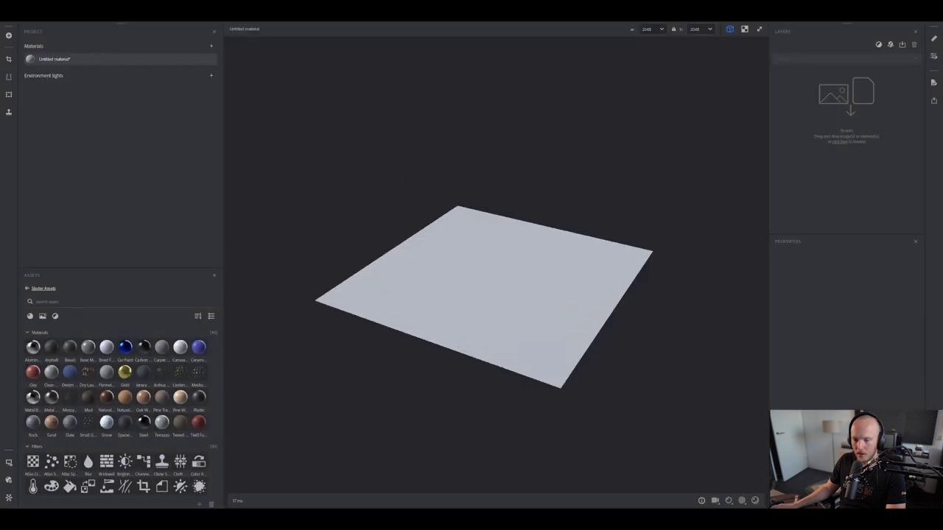
# Import 00000.png from the extras-images folder using the Image to material (AI Powered) template with a base material added
pyautogui.click(392, 472)
pyautogui.click(655, 252)
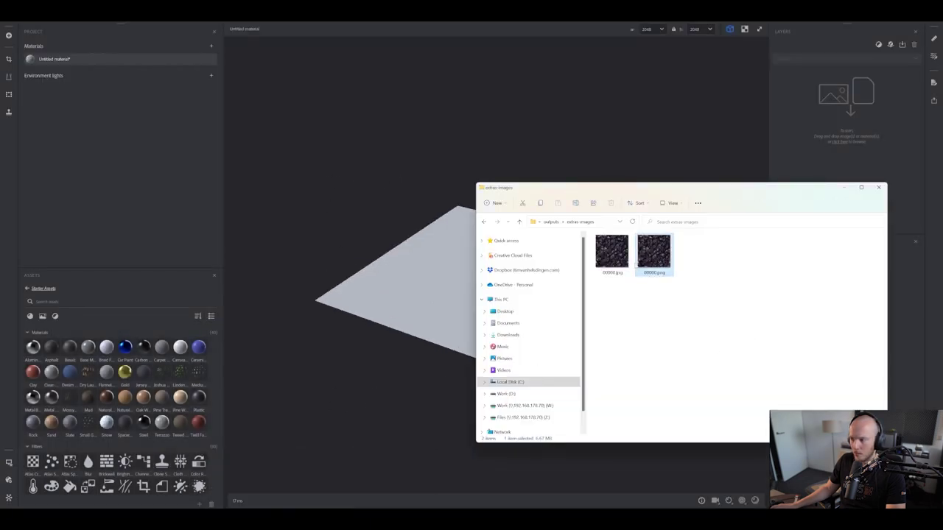
pyautogui.moveTo(440, 278); pyautogui.dragTo(437, 287)
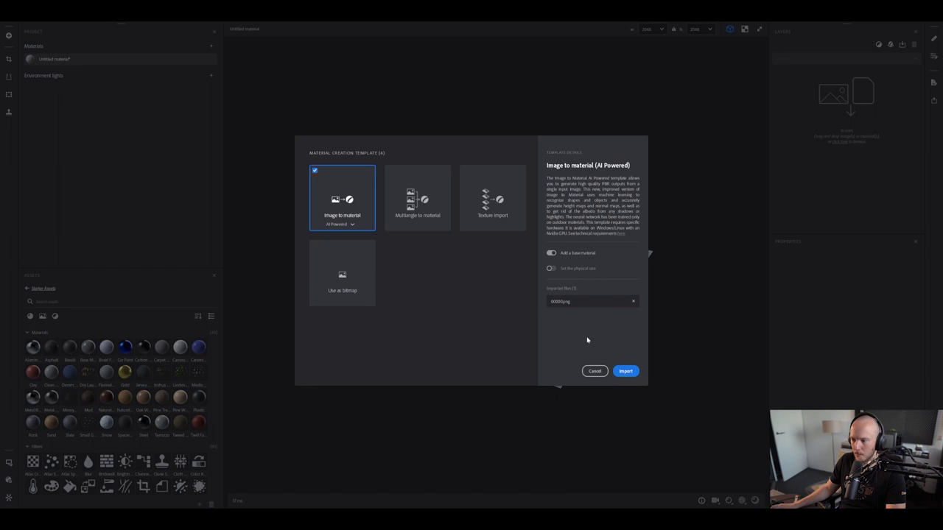
pyautogui.click(625, 372)
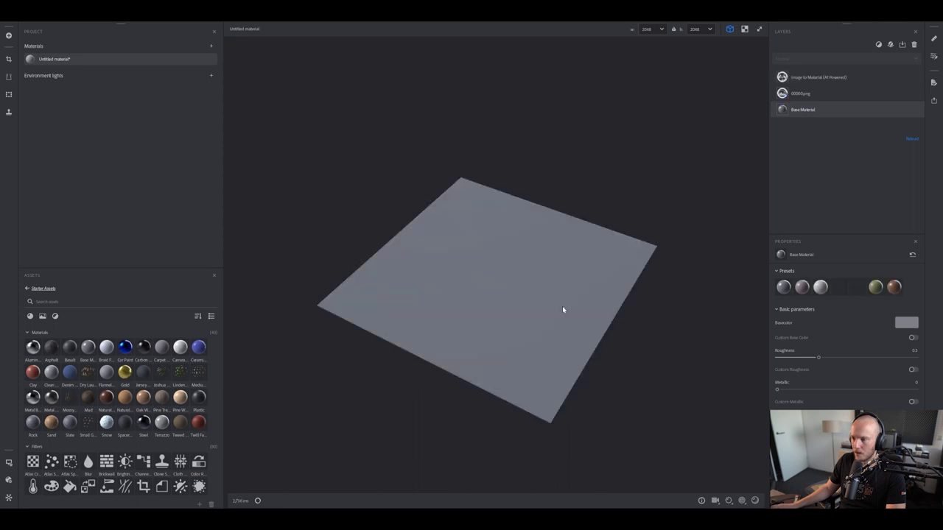
# Apply the Brick preset to the Base Material layer of the rock material
pyautogui.scroll(3, 496, 288)
pyautogui.moveTo(498, 297); pyautogui.dragTo(516, 288)
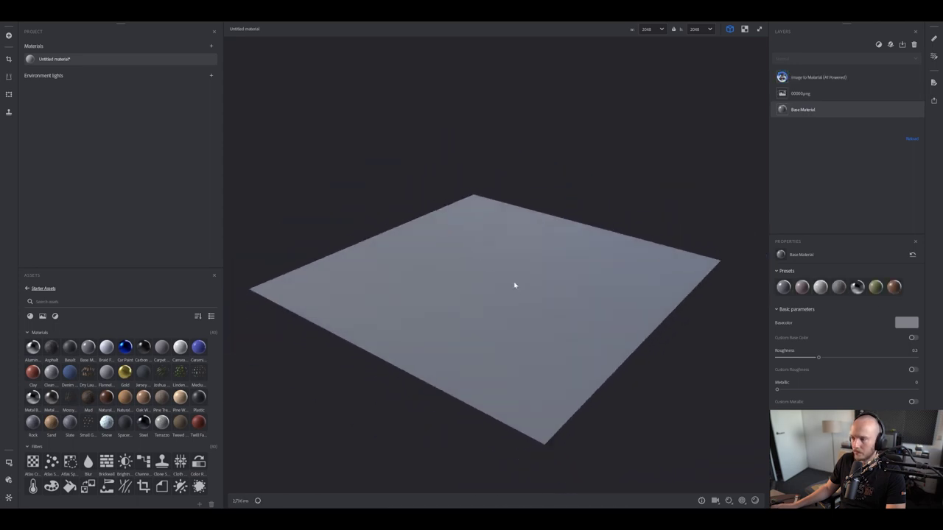
pyautogui.moveTo(539, 347); pyautogui.dragTo(468, 273)
pyautogui.scroll(4, 533, 336)
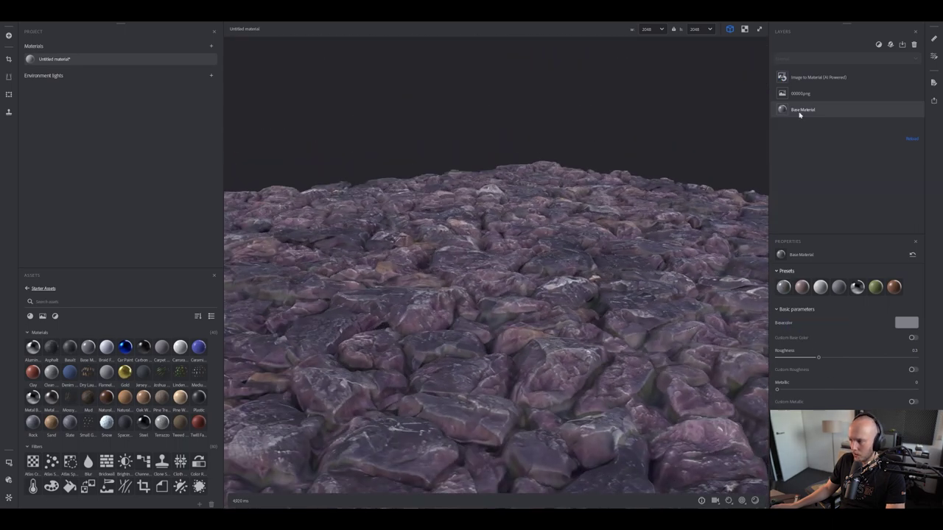
pyautogui.moveTo(783, 293)
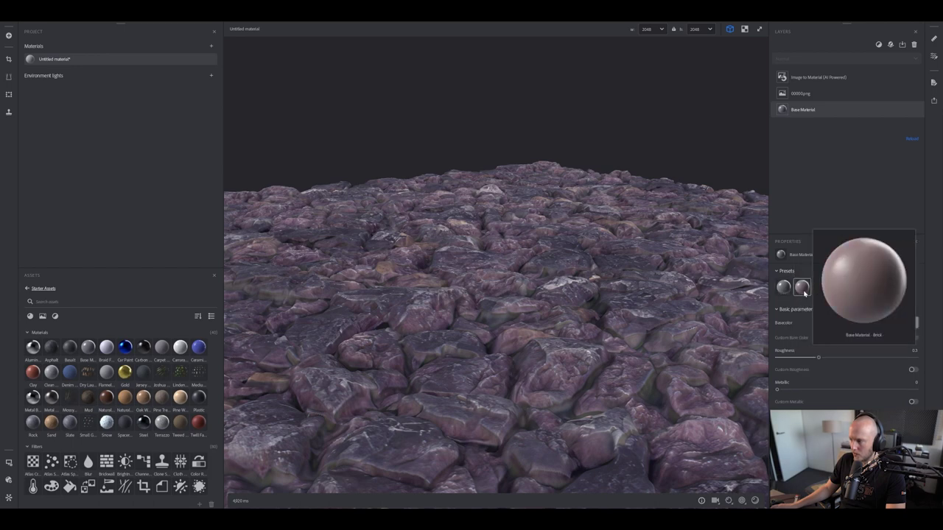
pyautogui.click(799, 295)
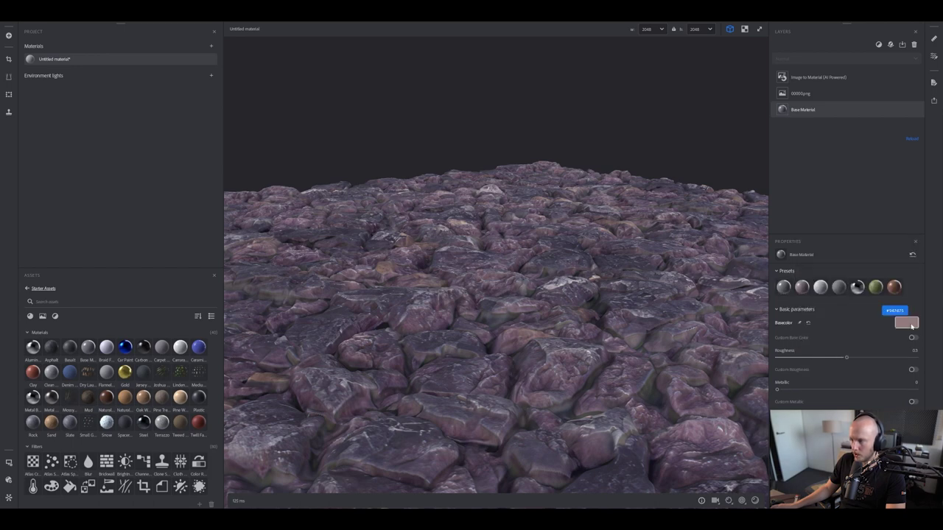
# Set the Base Material's base color to a neutral mid grey
pyautogui.click(914, 327)
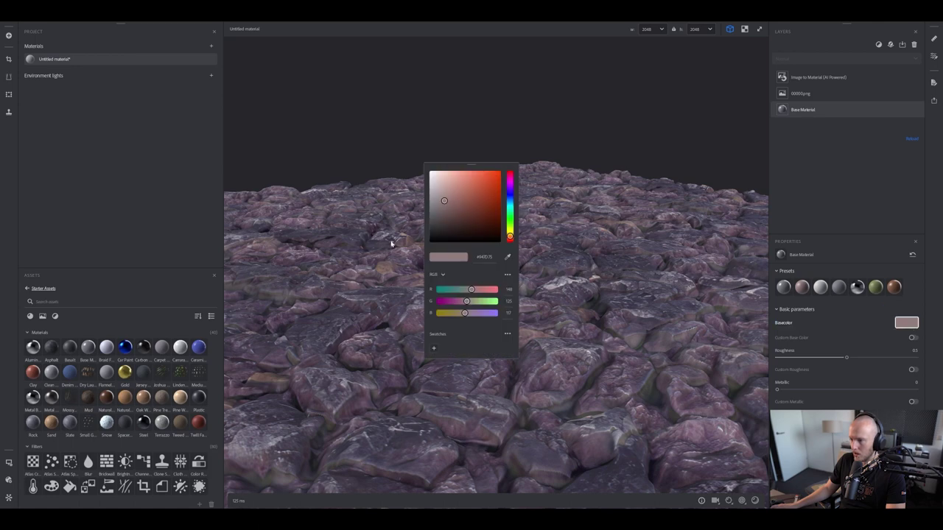
pyautogui.click(429, 208)
pyautogui.moveTo(420, 214); pyautogui.dragTo(424, 216)
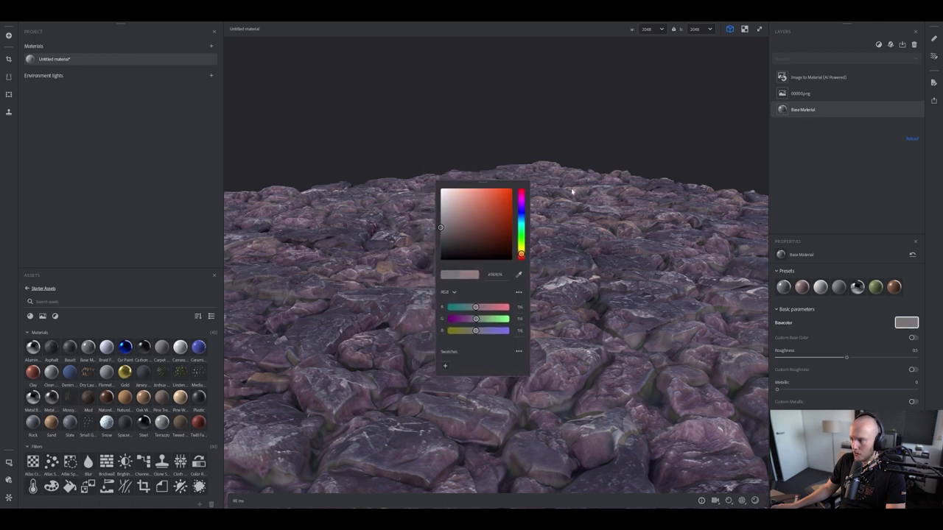
pyautogui.click(556, 228)
# Set the Base Material's Specular Level to 0.57
pyautogui.moveTo(569, 251); pyautogui.dragTo(442, 221)
pyautogui.scroll(-3, 555, 343)
pyautogui.scroll(2, 558, 356)
pyautogui.scroll(3, 558, 356)
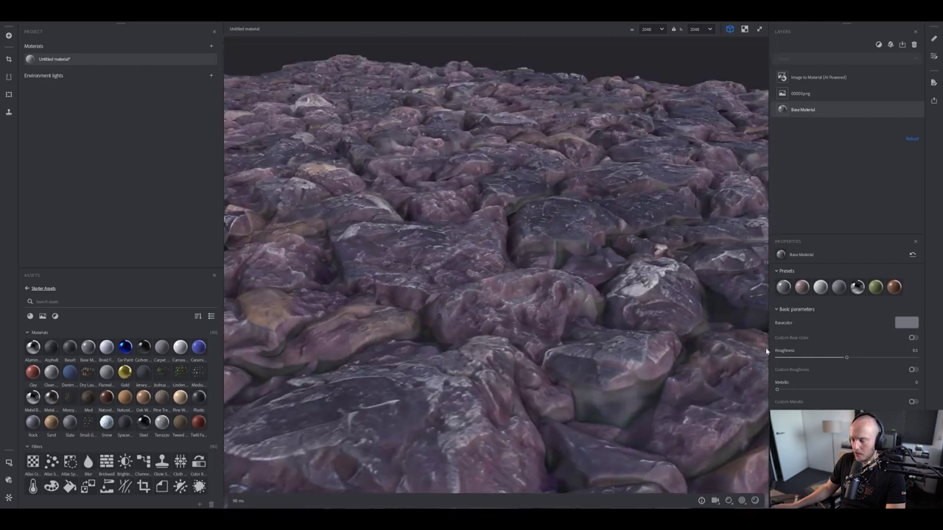
pyautogui.moveTo(847, 357)
pyautogui.mouseDown()
pyautogui.moveTo(783, 358)
pyautogui.moveTo(870, 358)
pyautogui.moveTo(856, 357)
pyautogui.mouseUp()
pyautogui.scroll(-1, 846, 337)
pyautogui.scroll(-3, 845, 375)
pyautogui.moveTo(380, 275); pyautogui.dragTo(403, 292)
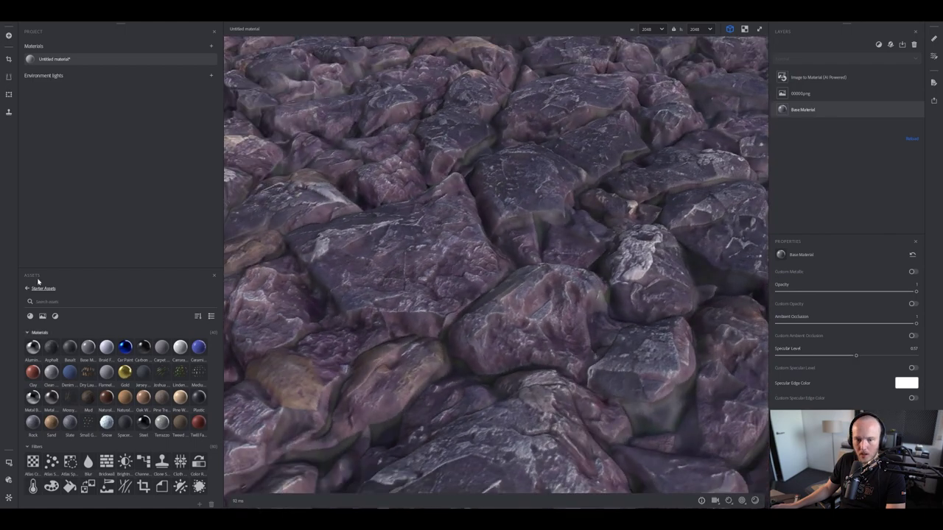
# Try lighting the rock material with the last of the preset environments in the viewer settings
pyautogui.click(8, 481)
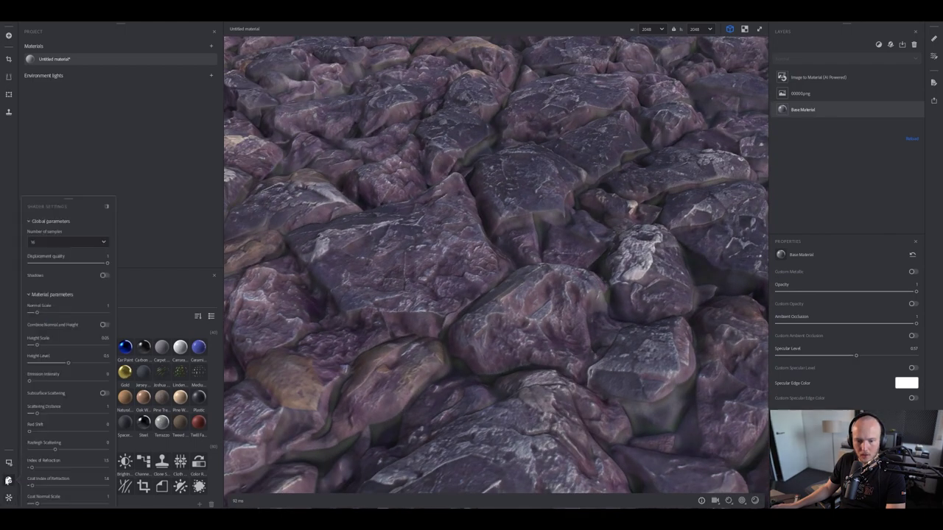
pyautogui.moveTo(106, 264)
pyautogui.mouseDown()
pyautogui.moveTo(48, 265)
pyautogui.moveTo(110, 263)
pyautogui.mouseUp()
pyautogui.click(8, 463)
pyautogui.scroll(-2, 75, 442)
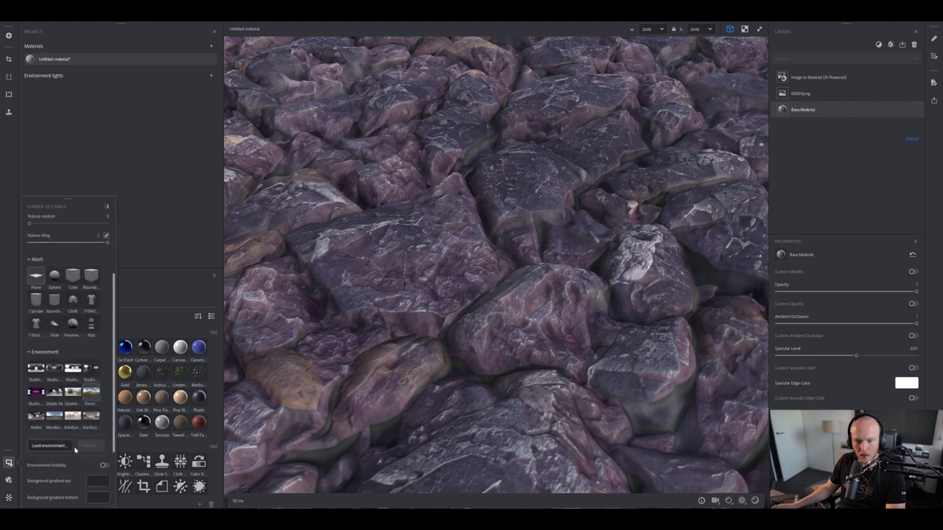
pyautogui.scroll(-2, 74, 450)
pyautogui.click(91, 322)
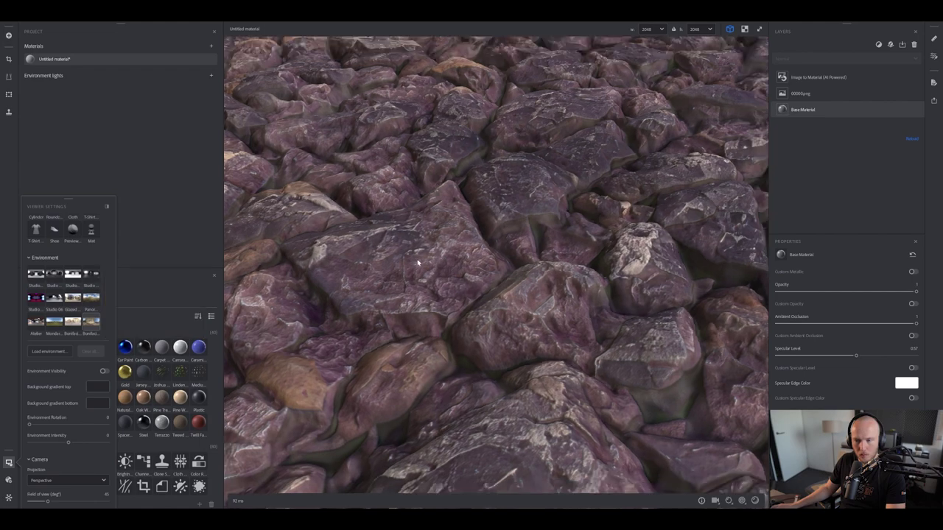
pyautogui.moveTo(418, 263); pyautogui.dragTo(405, 221)
# Light the rock material with the Panorama environment after comparing it with the last preset, and rotate the environment to about 0.4
pyautogui.click(88, 301)
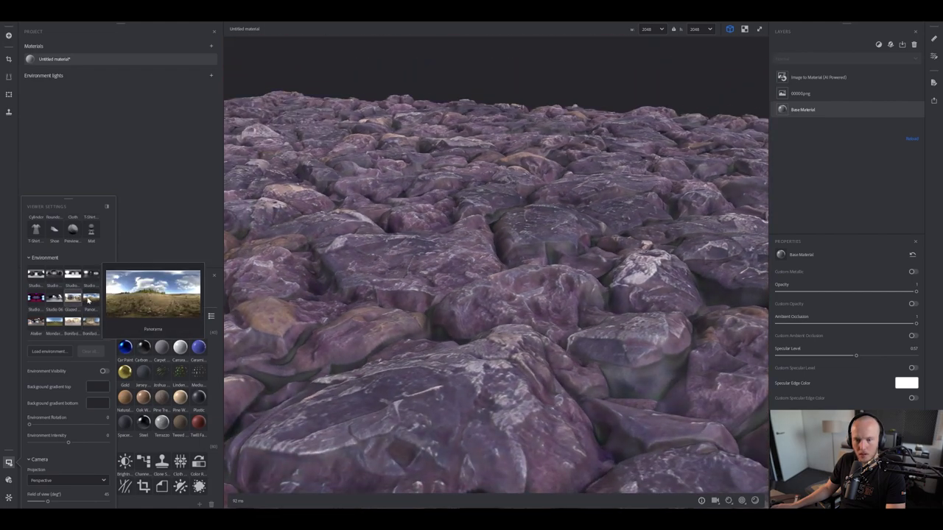
pyautogui.moveTo(387, 260); pyautogui.dragTo(390, 299)
pyautogui.click(92, 322)
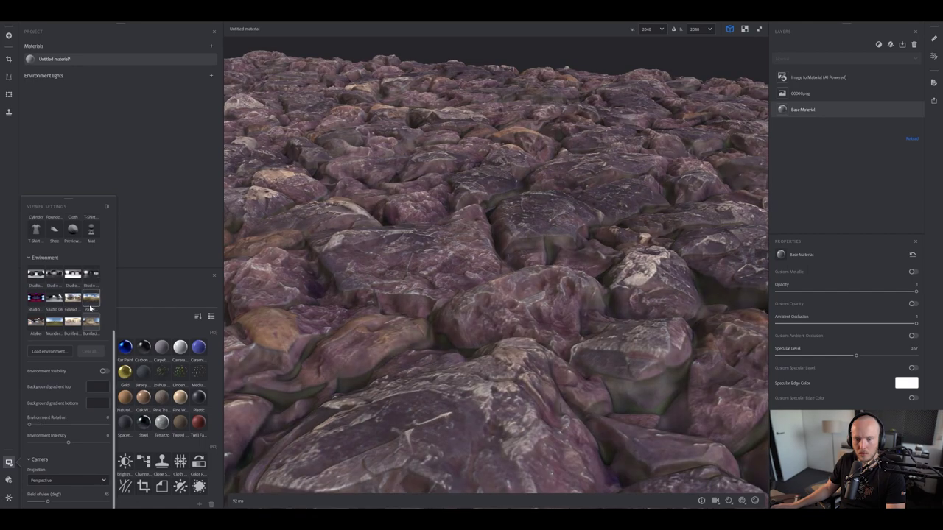
pyautogui.click(91, 303)
pyautogui.moveTo(479, 282); pyautogui.dragTo(506, 290)
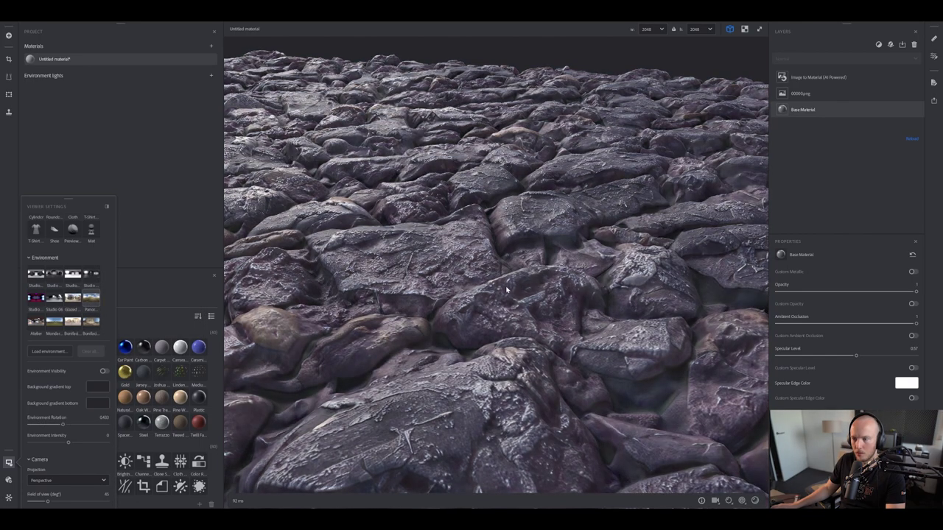
# Set the Base Material's Specular Level to 0.27
pyautogui.moveTo(856, 356); pyautogui.dragTo(815, 355)
pyautogui.scroll(-10, 459, 331)
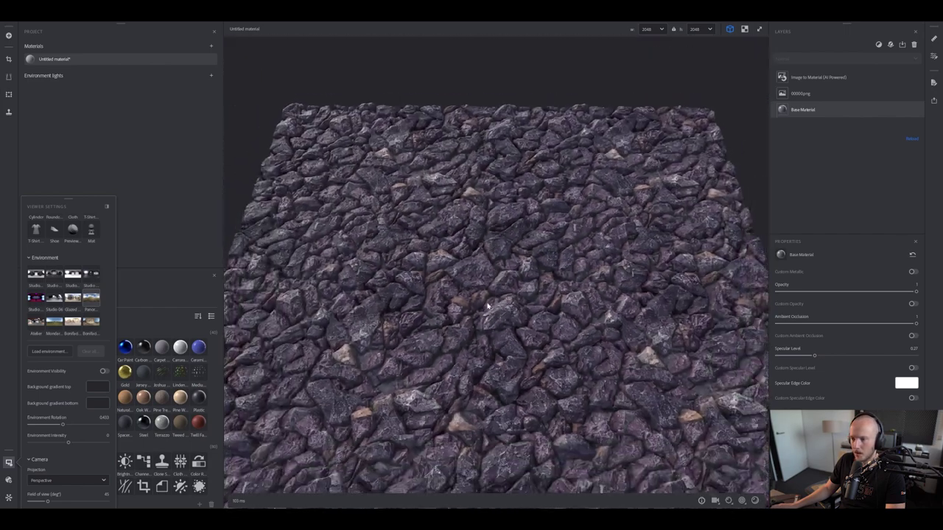
pyautogui.scroll(8, 487, 306)
pyautogui.moveTo(488, 306)
pyautogui.mouseDown()
pyautogui.moveTo(428, 259)
pyautogui.moveTo(459, 305)
pyautogui.moveTo(490, 319)
pyautogui.mouseUp()
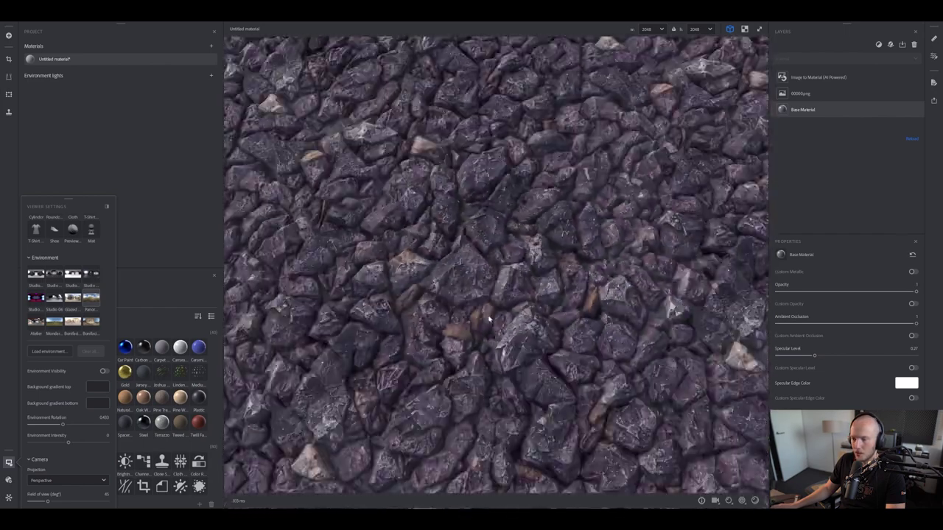
# Inspect the whole rock plane for repetition and review its source images on Stable Diffusion's img2img and Extras pages
pyautogui.scroll(-8, 489, 319)
pyautogui.moveTo(404, 307); pyautogui.dragTo(452, 317)
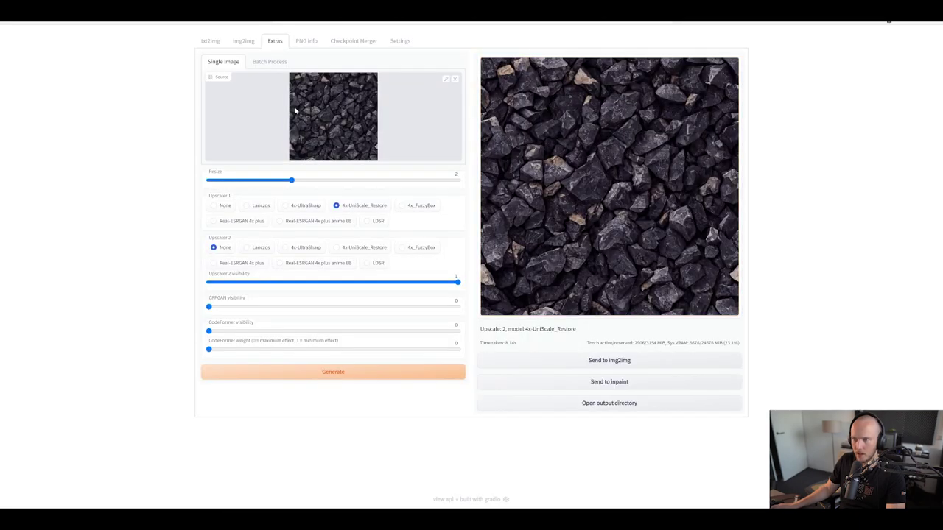
pyautogui.click(243, 42)
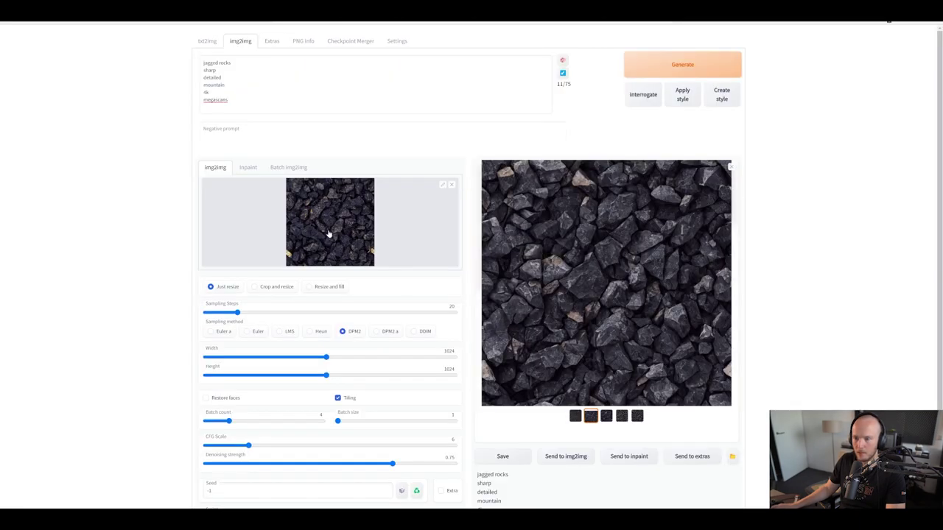
pyautogui.click(272, 42)
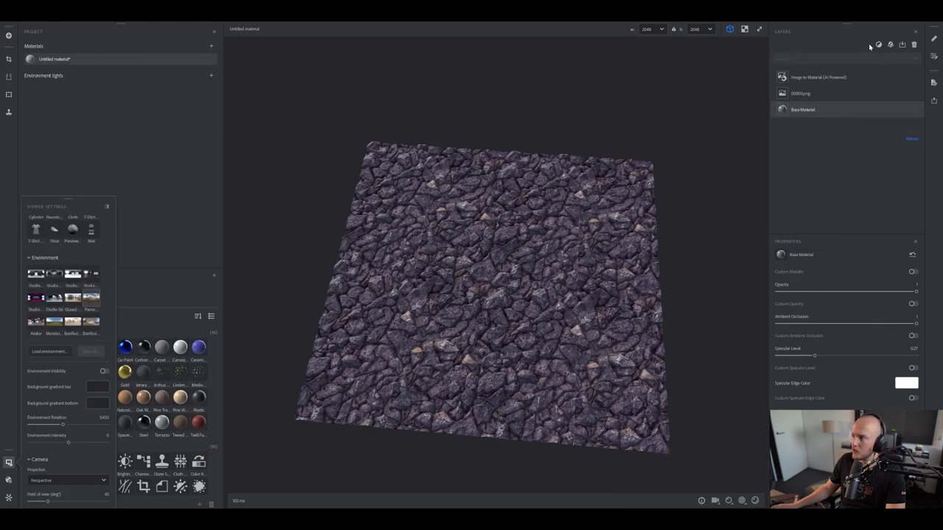
# Add a Make It Tile filter above the Image to Material layer
pyautogui.click(879, 44)
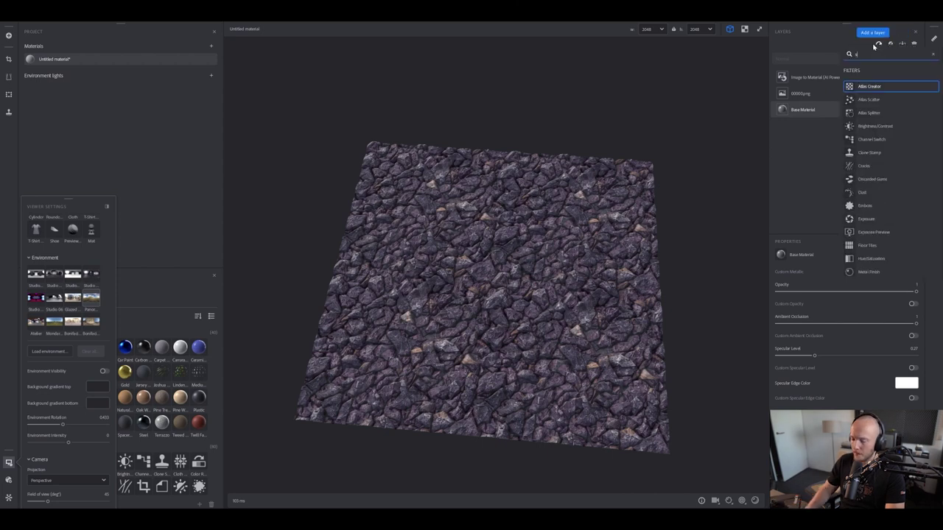
pyautogui.write('file')
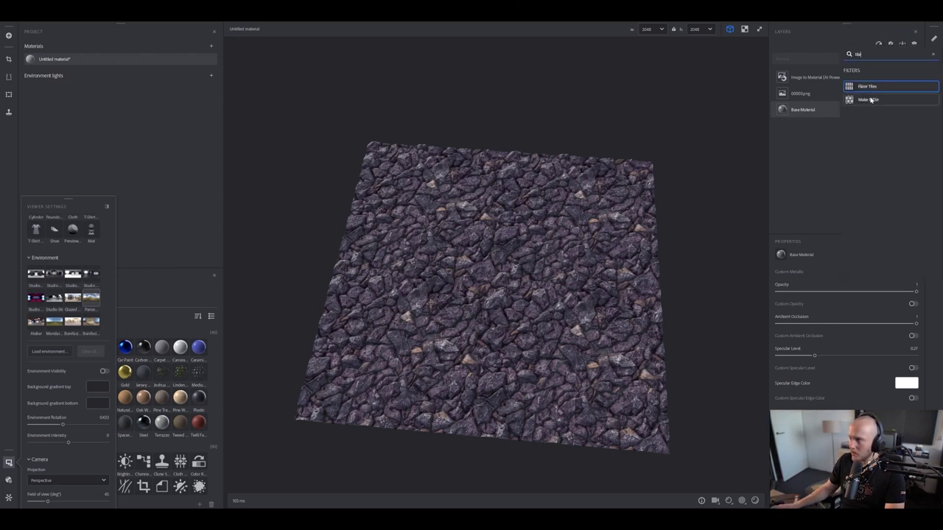
pyautogui.click(869, 99)
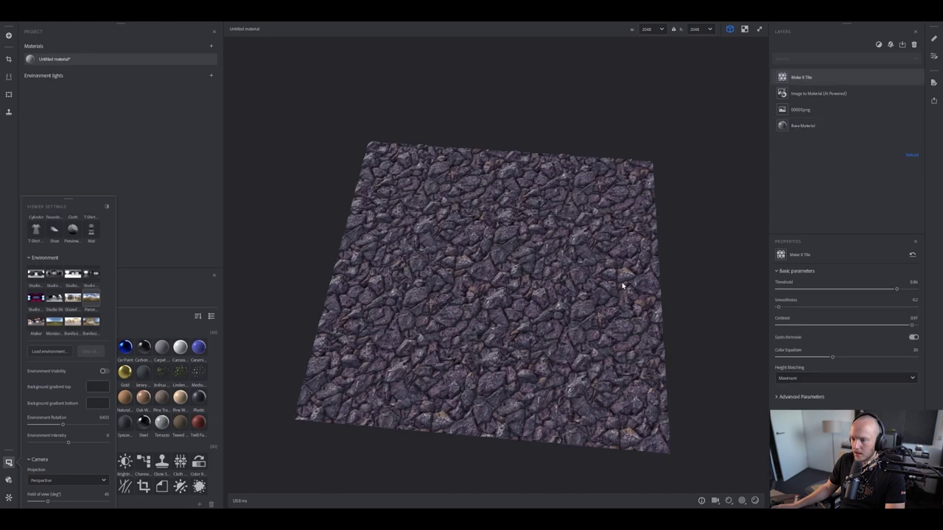
pyautogui.scroll(5, 427, 325)
pyautogui.scroll(-3, 427, 325)
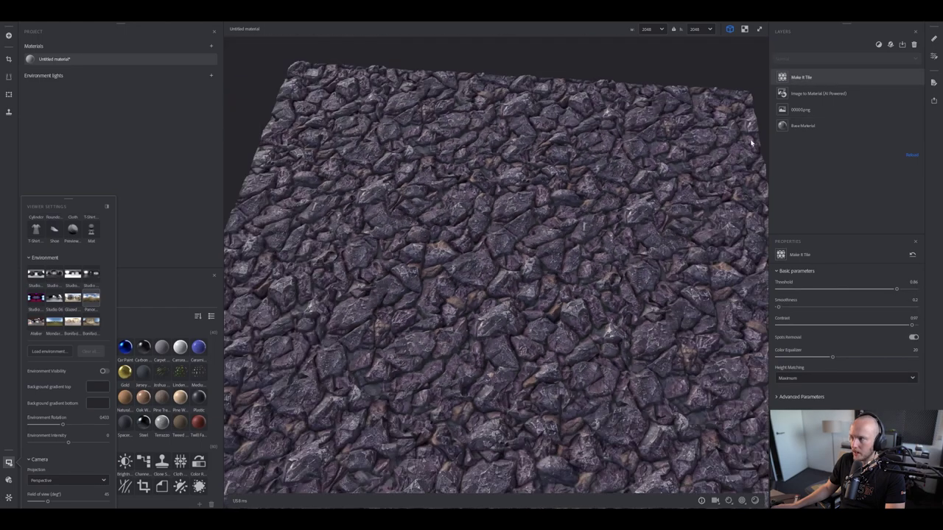
# Compare the rock material with and without the Make It Tile filter, leaving the filter enabled
pyautogui.click(919, 77)
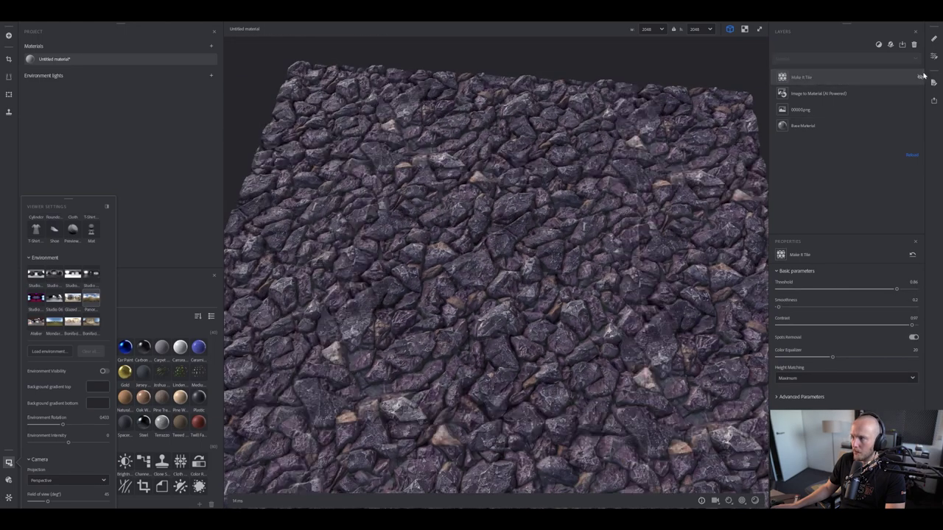
pyautogui.scroll(1, 359, 358)
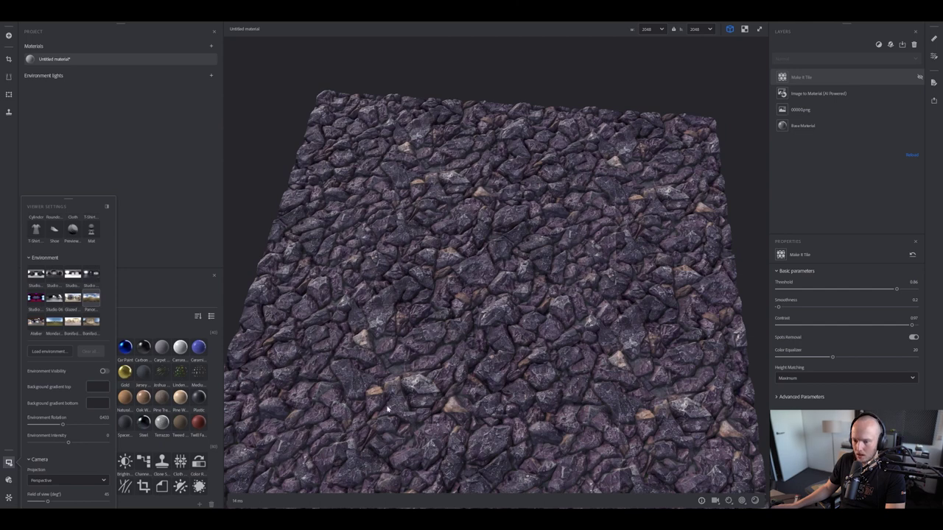
pyautogui.click(920, 78)
pyautogui.click(920, 77)
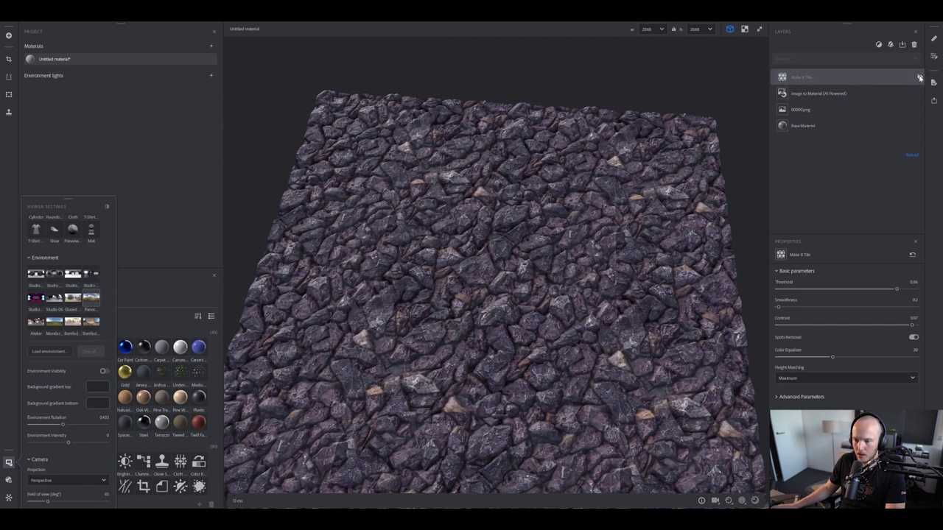
pyautogui.click(920, 77)
# Examine the tiled rock surface from several angles and distances for seams and surface detail
pyautogui.moveTo(462, 290); pyautogui.dragTo(752, 256)
pyautogui.scroll(4, 482, 311)
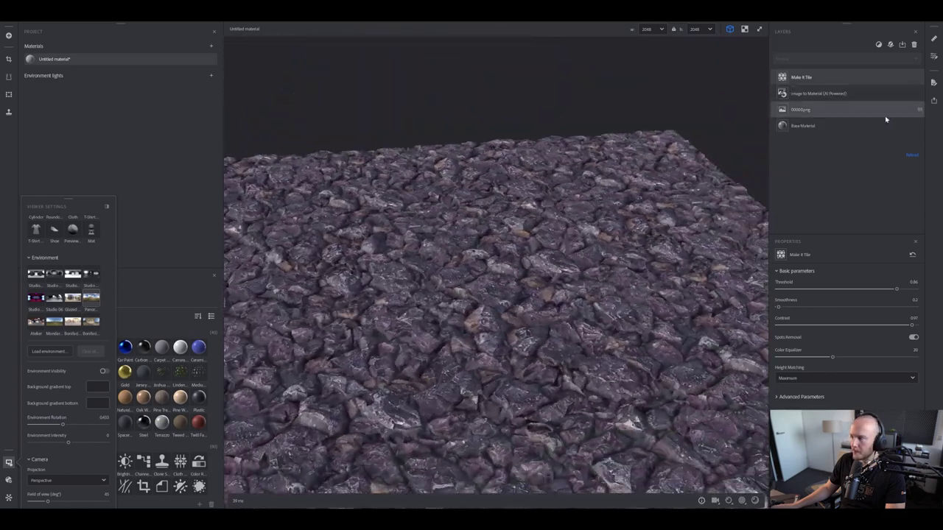
pyautogui.moveTo(540, 274); pyautogui.dragTo(331, 284)
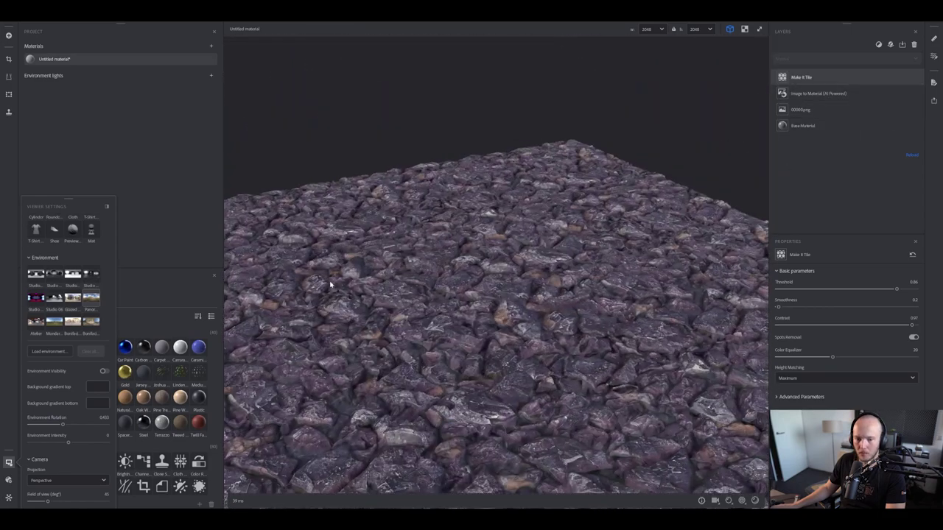
pyautogui.moveTo(268, 343); pyautogui.dragTo(659, 237)
pyautogui.scroll(-5, 526, 375)
pyautogui.moveTo(526, 375); pyautogui.dragTo(577, 366)
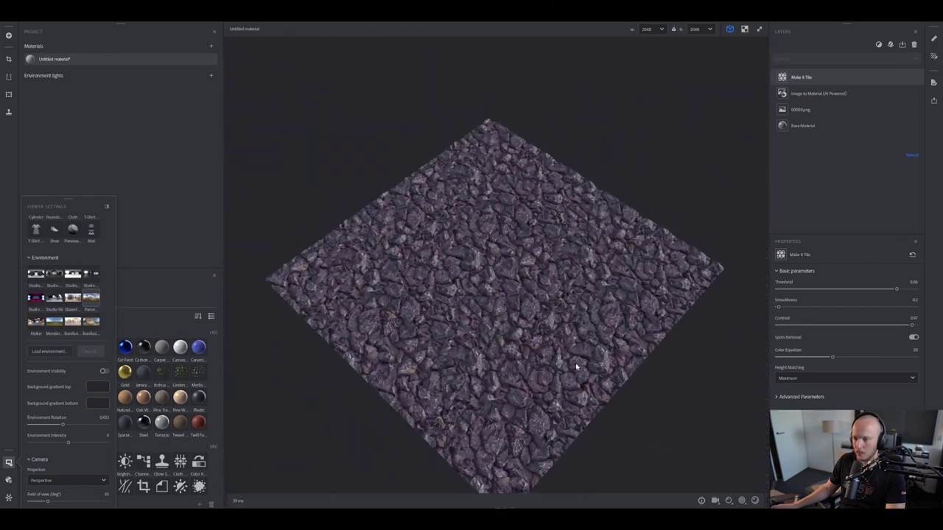
pyautogui.scroll(6, 577, 366)
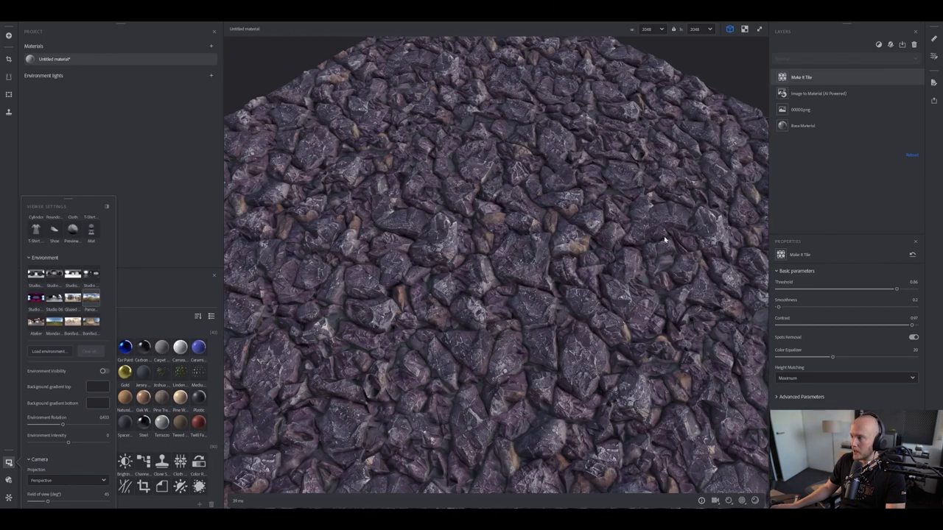
pyautogui.moveTo(473, 271); pyautogui.dragTo(556, 320)
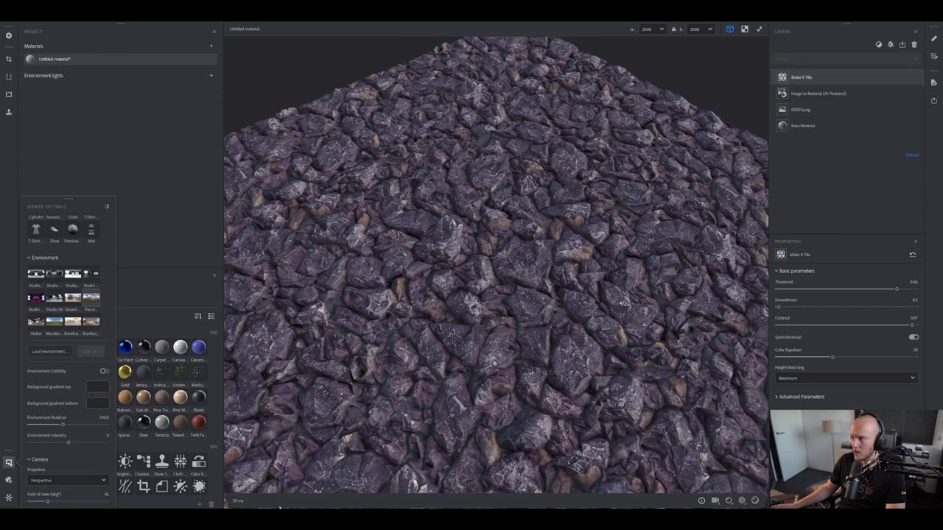
# Look up the project's empty HIP folder and its path in File Explorer, leaving the folder window minimized
pyautogui.moveTo(317, 520)
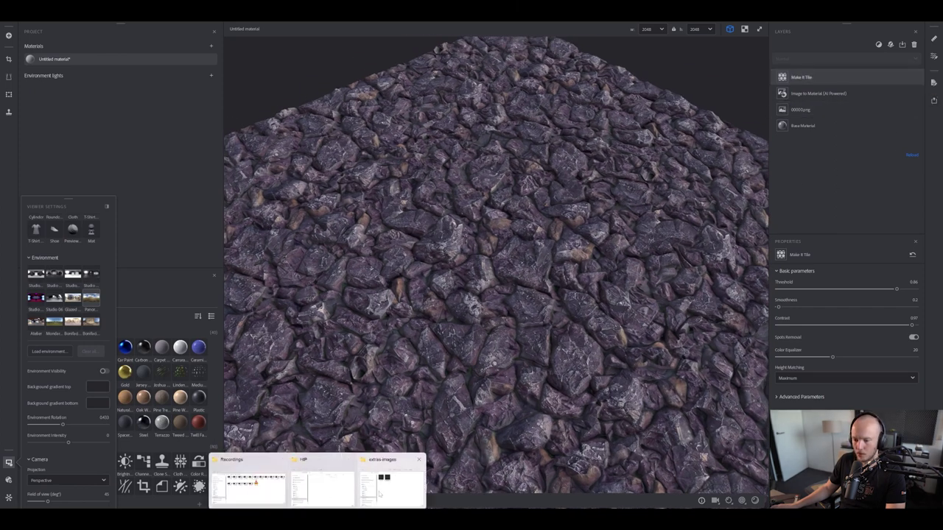
pyautogui.click(318, 492)
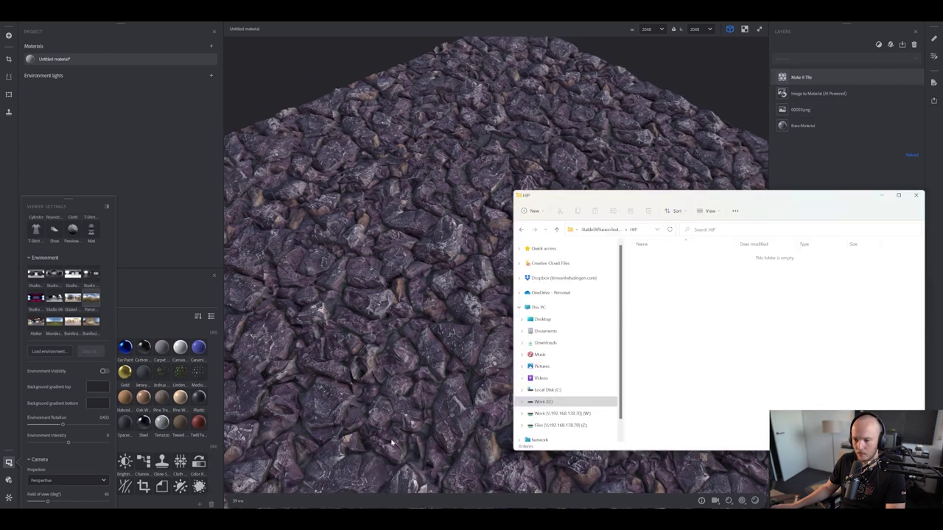
pyautogui.rightClick(661, 289)
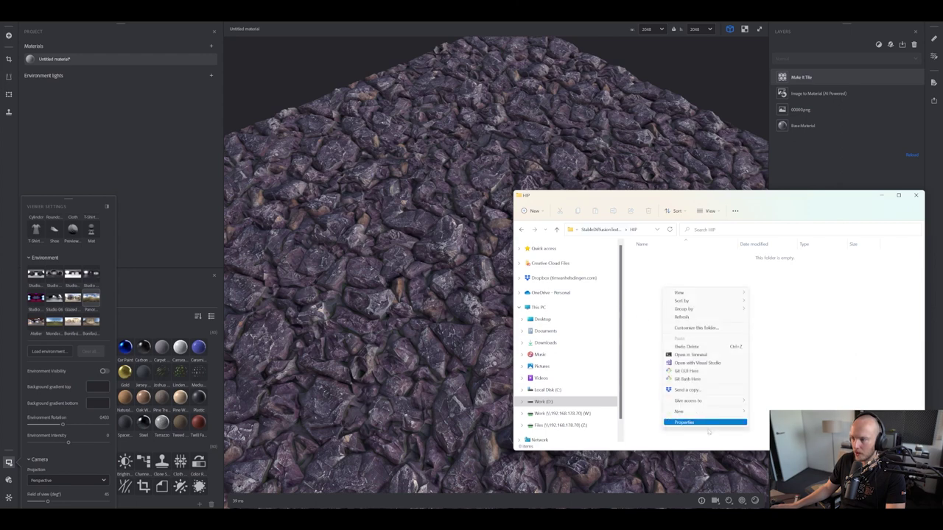
pyautogui.click(648, 229)
pyautogui.click(647, 230)
pyautogui.click(881, 195)
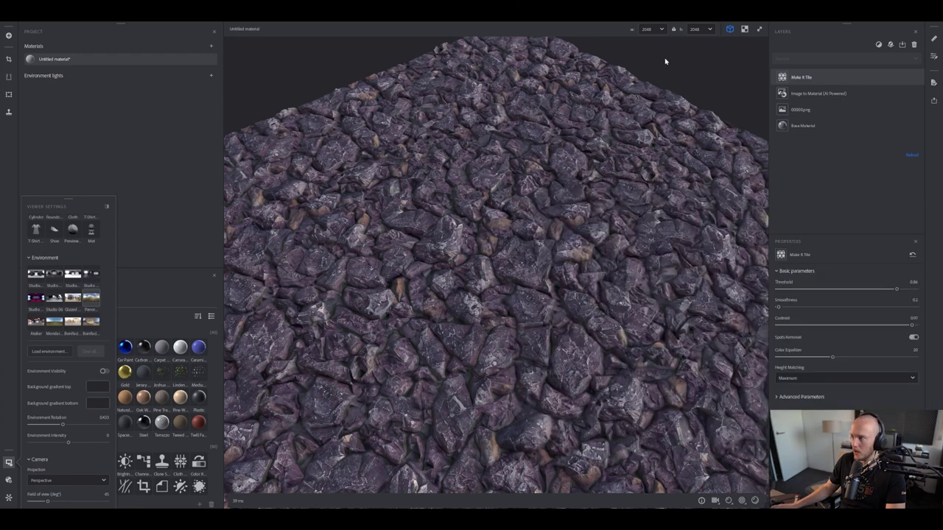
# Set the material's working resolution to 4096 × 4096
pyautogui.click(659, 33)
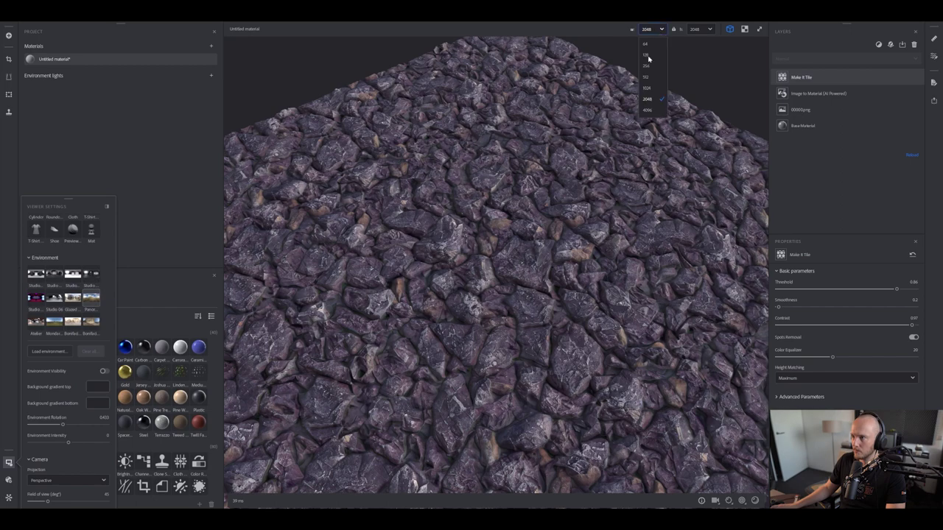
pyautogui.click(648, 112)
pyautogui.scroll(-3, 493, 275)
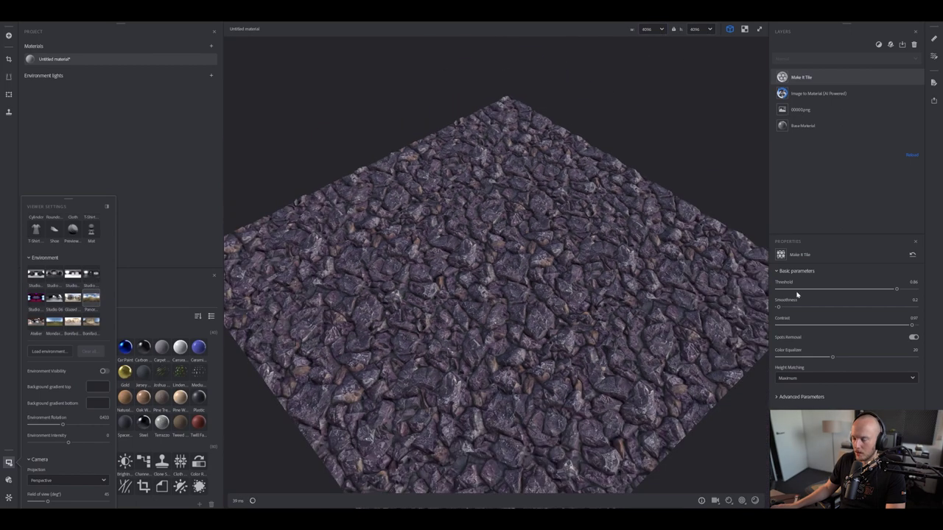
# Export the material's channels as Jagge_Rocks_Discolored in EXR format with the Redshift preset at 4096 × 4096
pyautogui.click(933, 100)
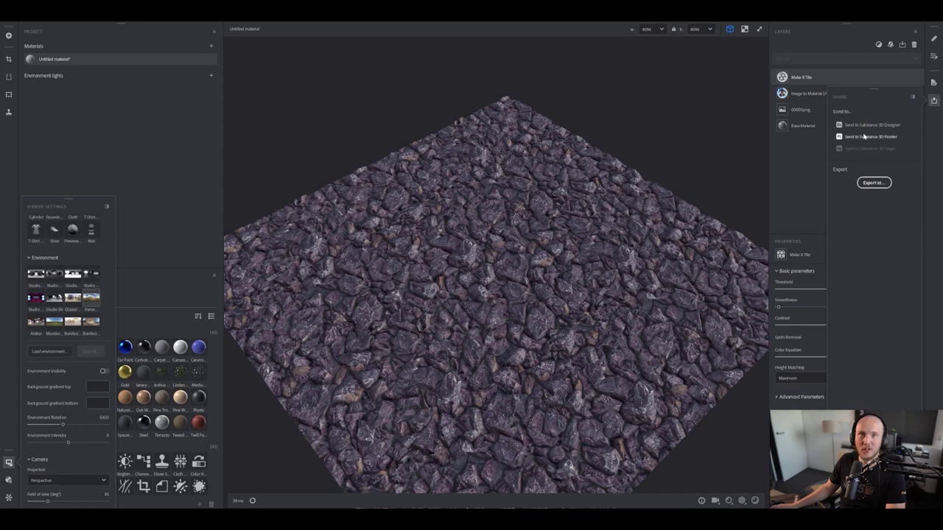
pyautogui.click(873, 184)
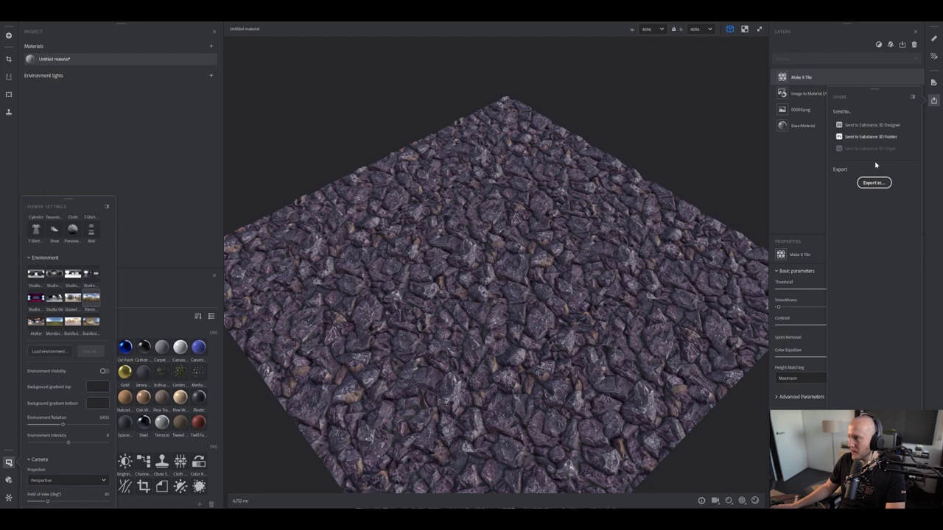
pyautogui.click(875, 183)
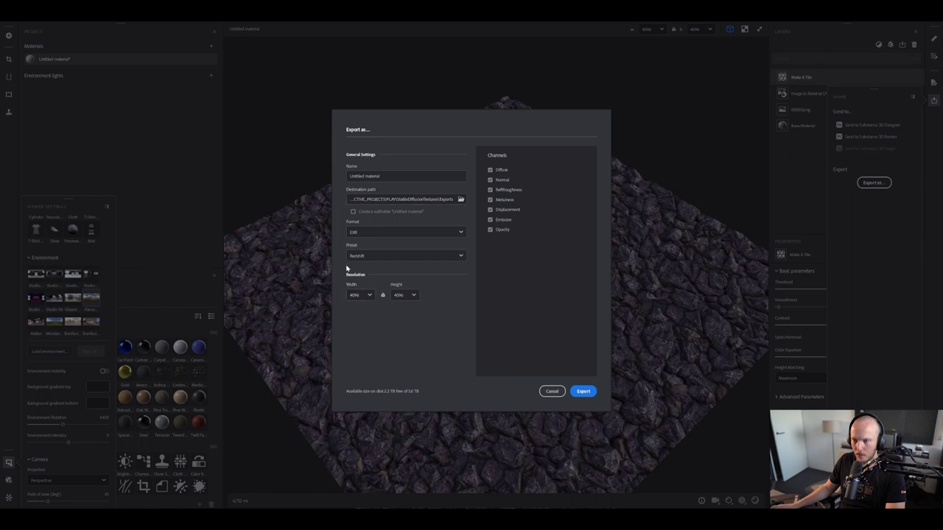
pyautogui.moveTo(397, 177); pyautogui.dragTo(299, 176)
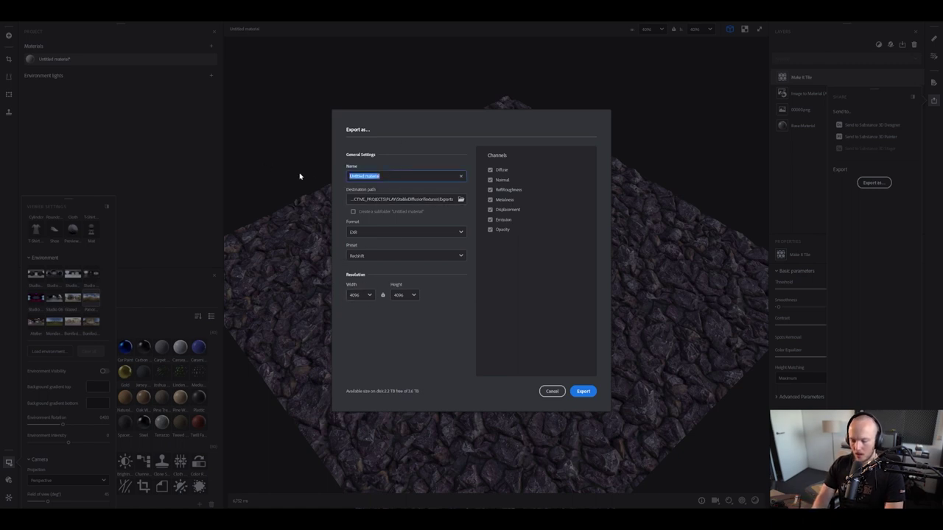
pyautogui.write('red')
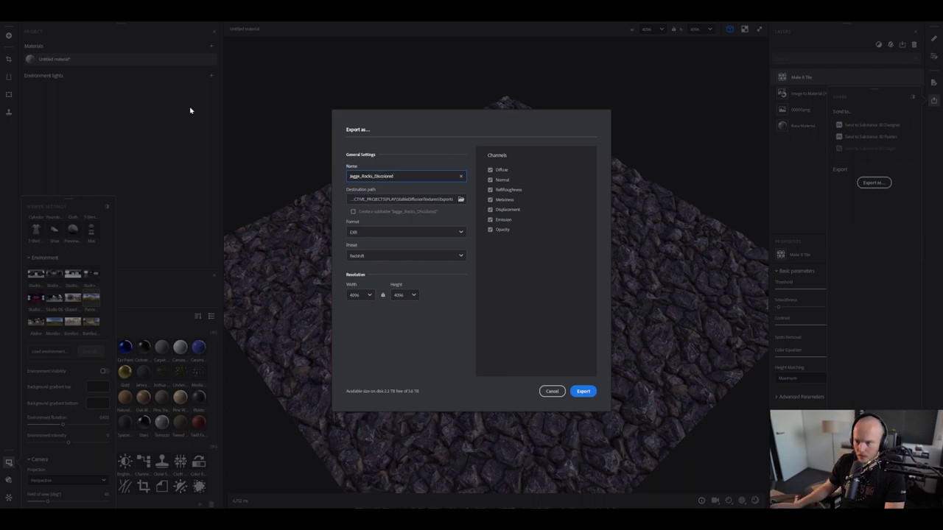
pyautogui.click(584, 392)
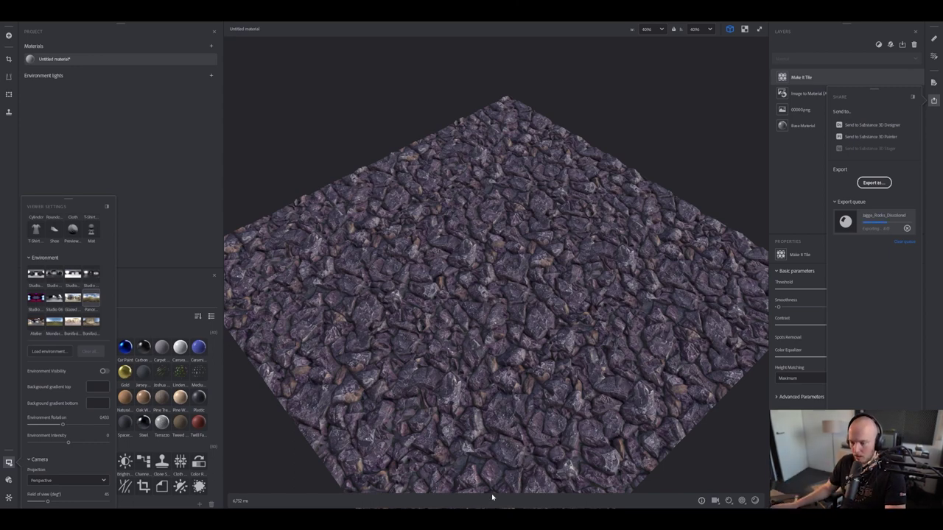
# Switch to Houdini, start saving the empty scene, and copy the HIP folder's path from File Explorer
pyautogui.moveTo(463, 516)
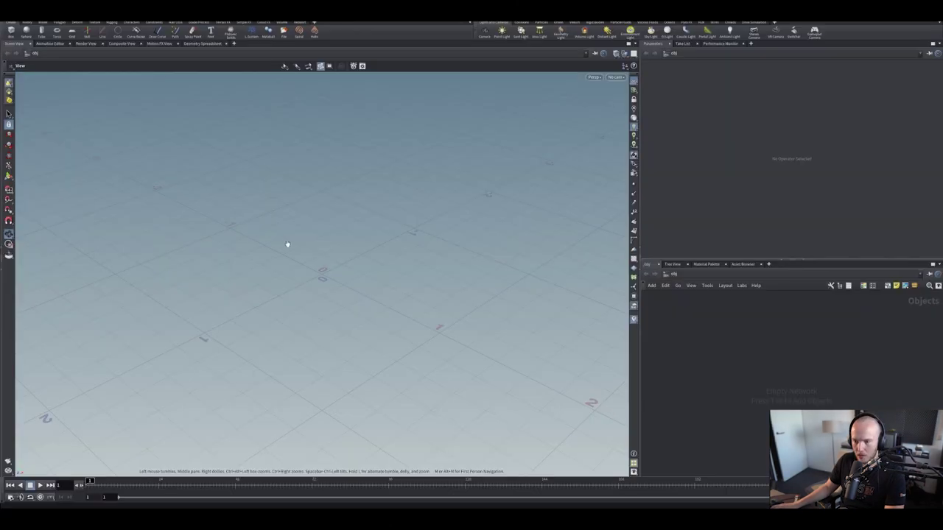
pyautogui.hotkey('ctrl', 's')
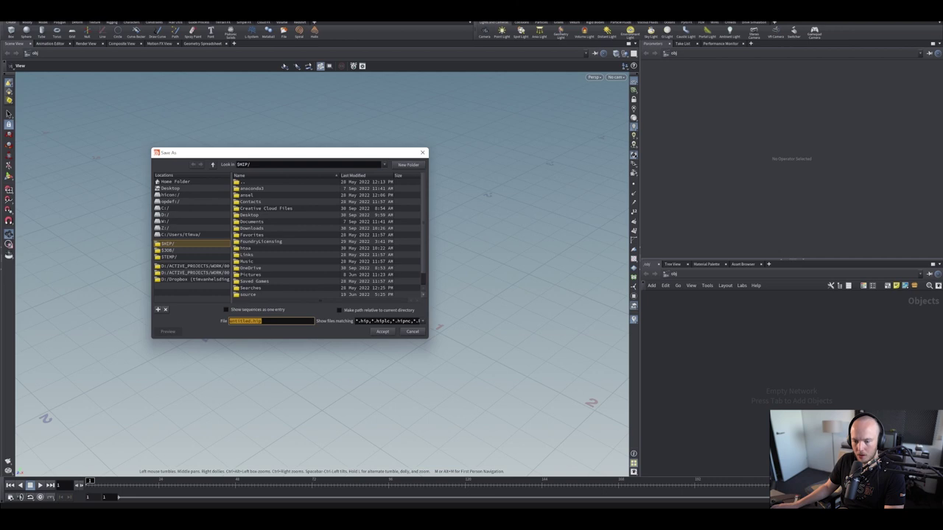
pyautogui.moveTo(315, 516)
pyautogui.click(305, 485)
pyautogui.click(631, 230)
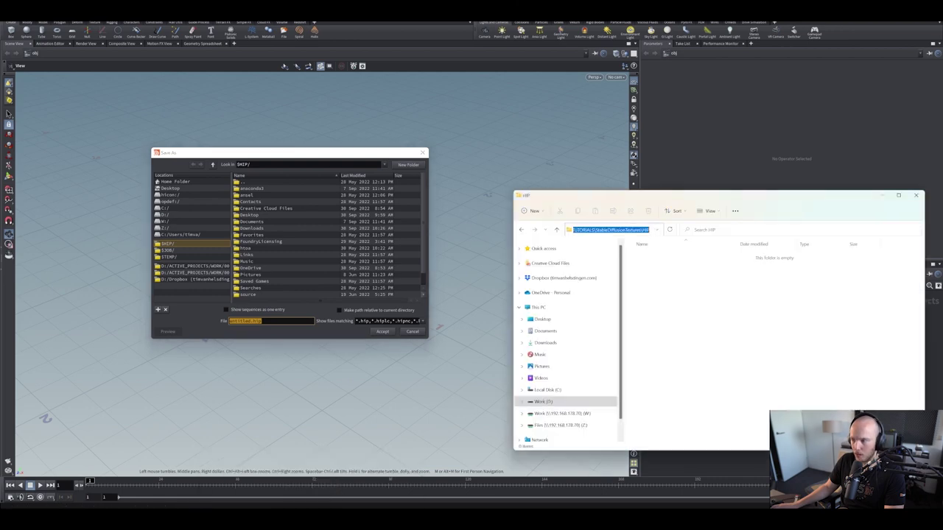
# Save the scene as stablediffusiontutorial in the StableDiffusionTextures project's HIP folder
pyautogui.click(241, 335)
pyautogui.moveTo(261, 165); pyautogui.dragTo(225, 168)
pyautogui.write('D:\\ACTIVE_PROJECTS\\TUTORIALS\\StableDiffusionTextures\\HIP')
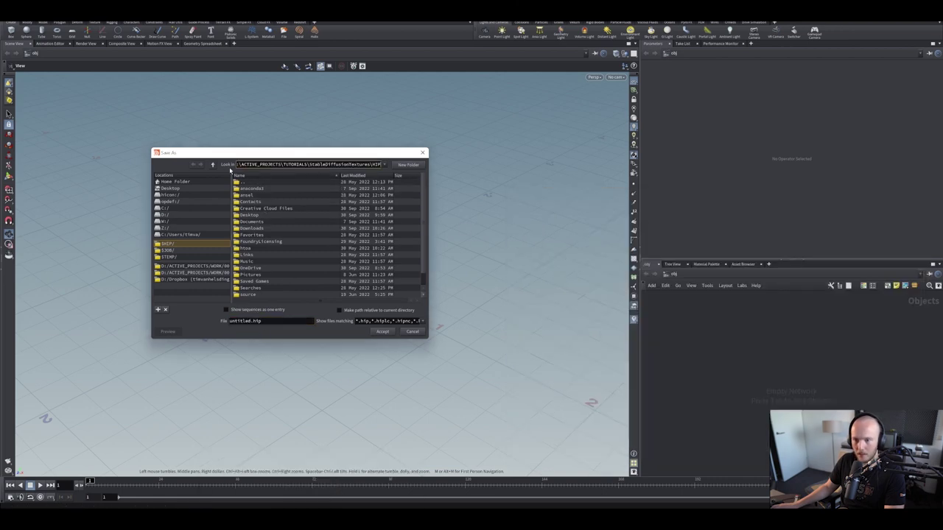
pyautogui.press('Return')
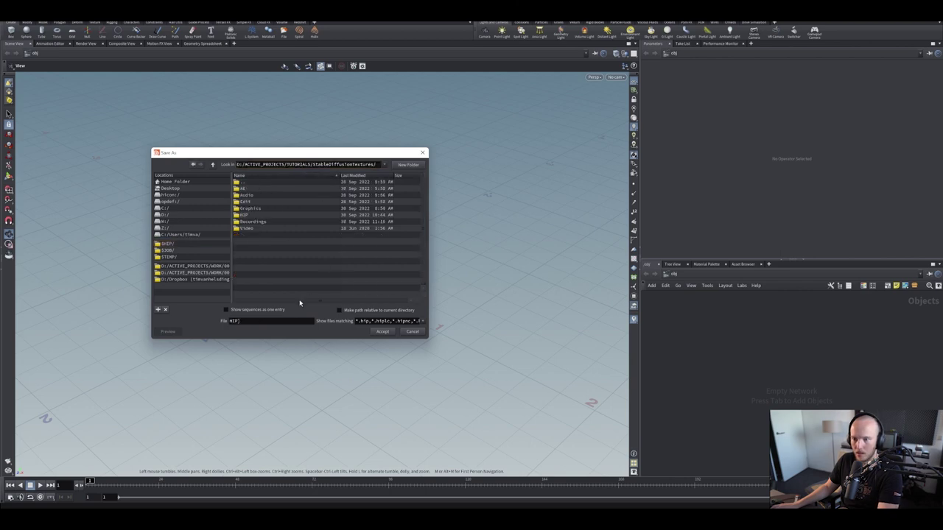
pyautogui.doubleClick(245, 209)
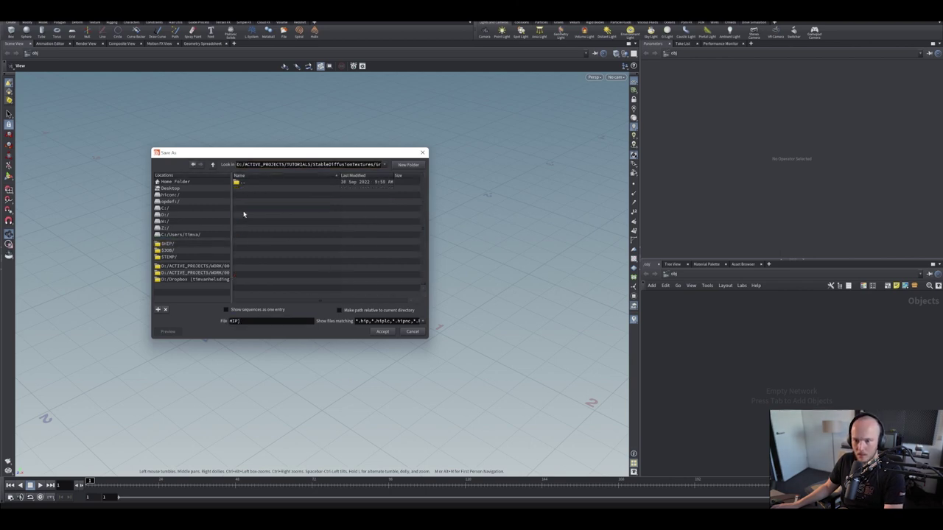
pyautogui.doubleClick(244, 182)
pyautogui.doubleClick(251, 217)
pyautogui.moveTo(259, 322); pyautogui.dragTo(197, 301)
pyautogui.write('stablediffusiontutorial')
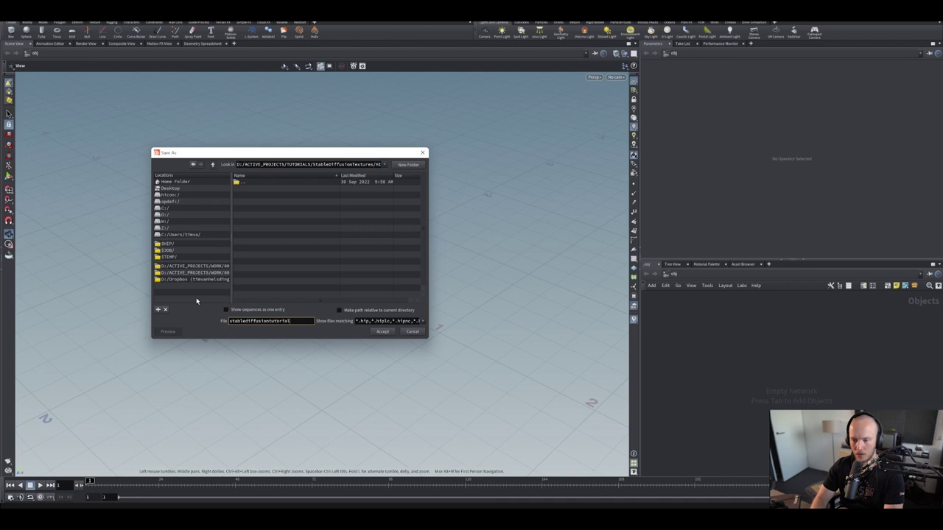
pyautogui.press('Return')
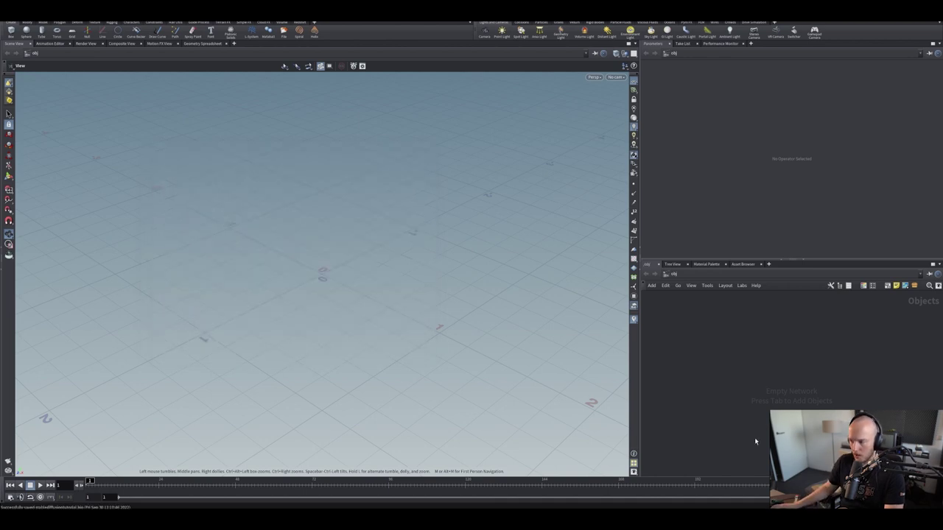
# Create a grid geometry object at the object level
pyautogui.press('Tab')
pyautogui.write('grid')
pyautogui.press('Return')
pyautogui.click(747, 344)
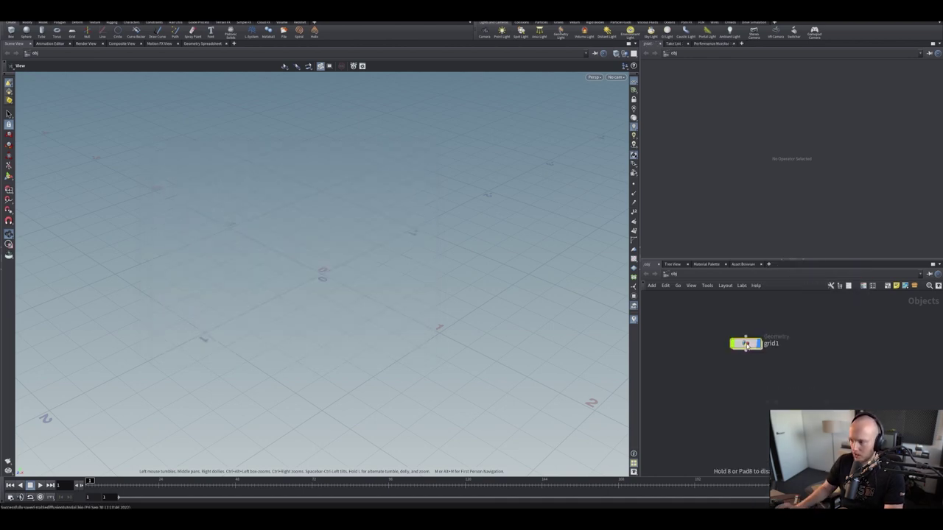
# Inside the grid object, add a UV Project node after the grid and show its initialization options
pyautogui.doubleClick(746, 343)
pyautogui.press('Tab')
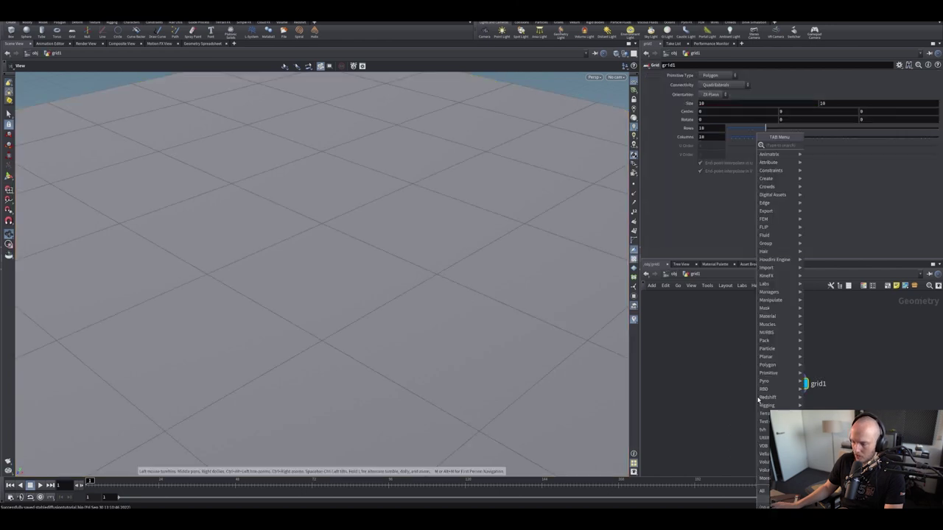
pyautogui.write('uvproject')
pyautogui.press('Return')
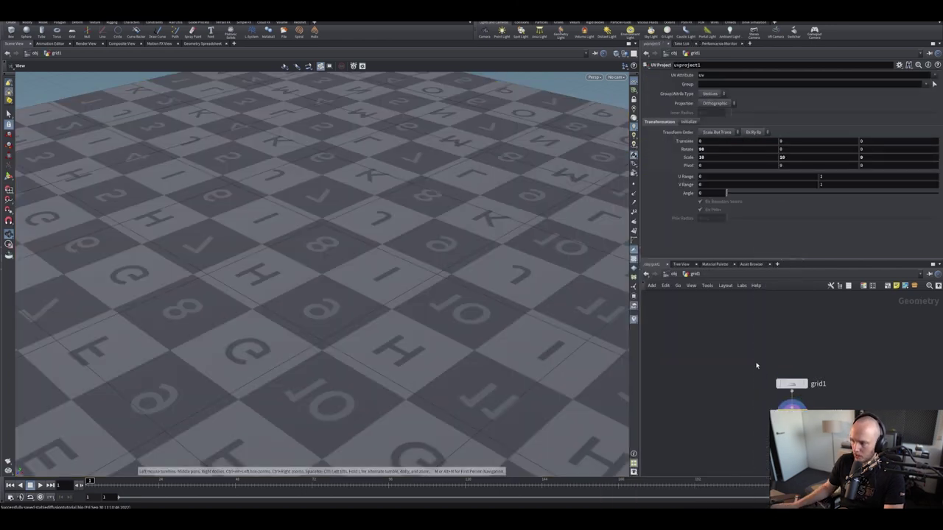
pyautogui.click(689, 122)
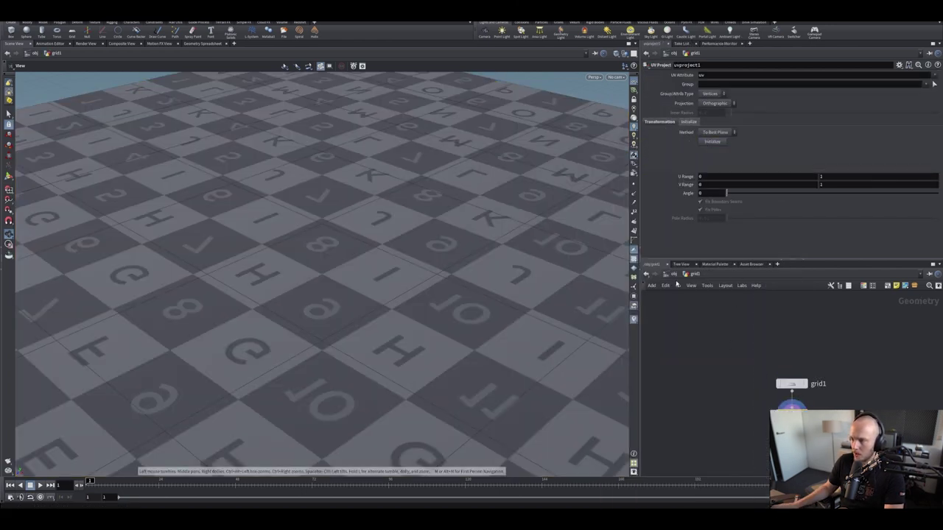
# Return to the object level and change the desktop layout to UHD
pyautogui.press('u')
pyautogui.click(189, 18)
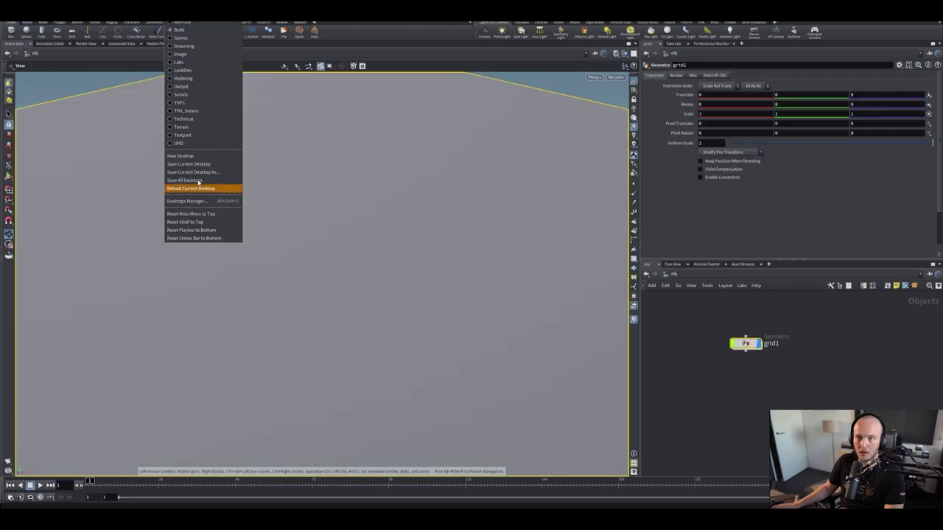
pyautogui.click(212, 145)
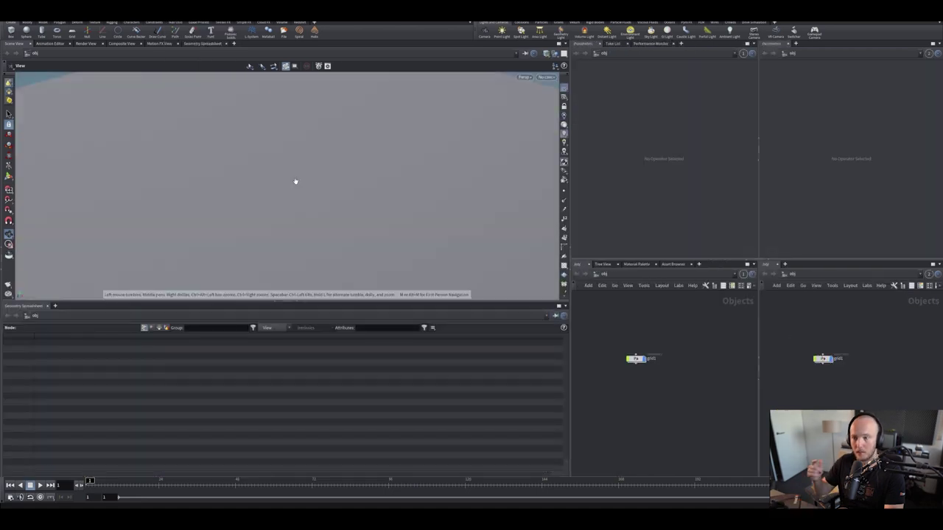
# Open the mat context in the second network pane and add an RS Material Builder there
pyautogui.click(812, 284)
pyautogui.click(823, 342)
pyautogui.press('Tab')
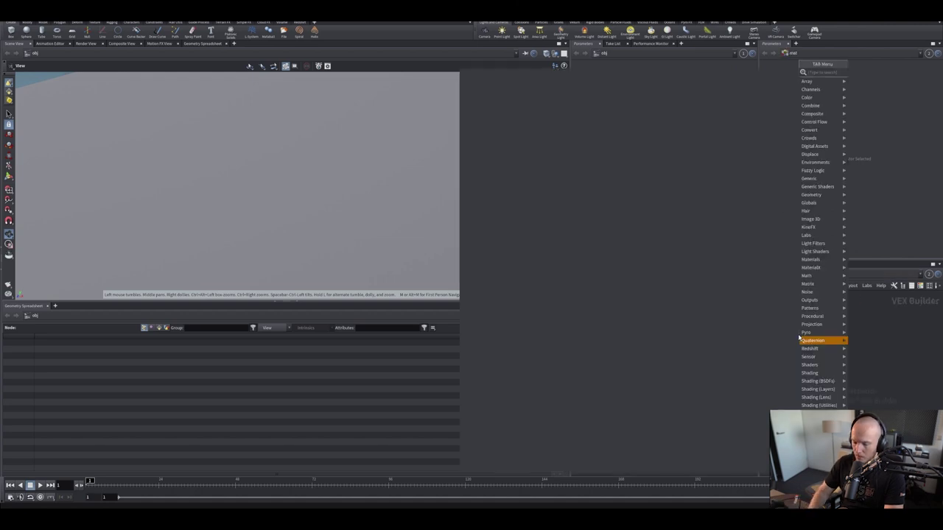
pyautogui.write('rs mate')
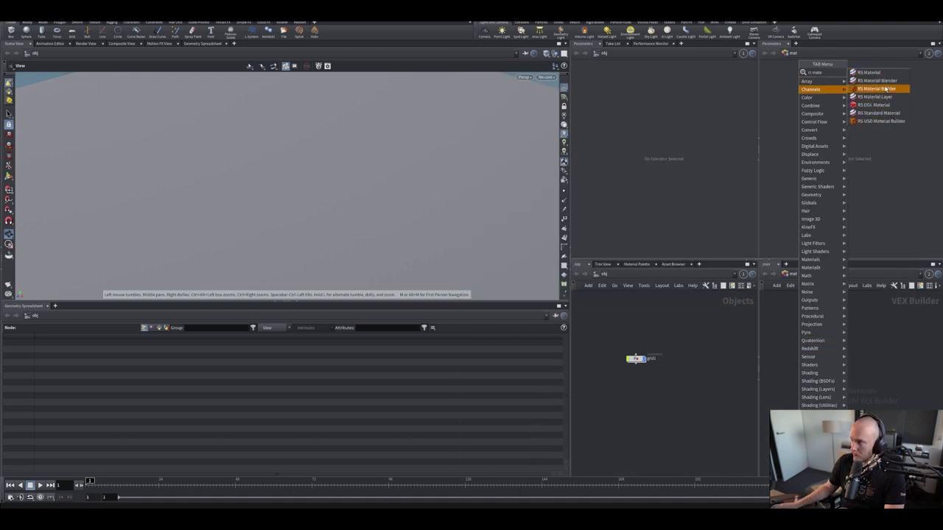
pyautogui.click(885, 89)
pyautogui.click(822, 364)
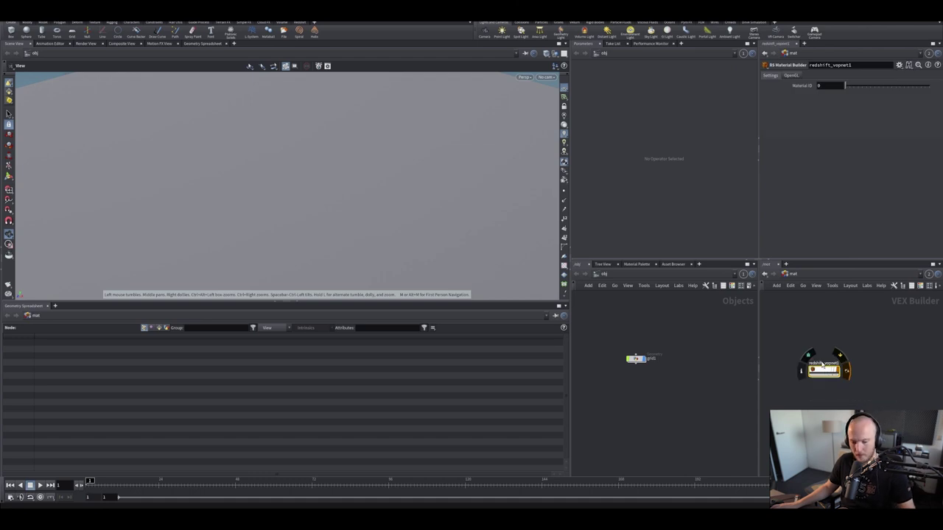
# Inside the material builder, expand the StandardMaterial1 node's inputs and add an RS Texture sampler beside it
pyautogui.doubleClick(823, 365)
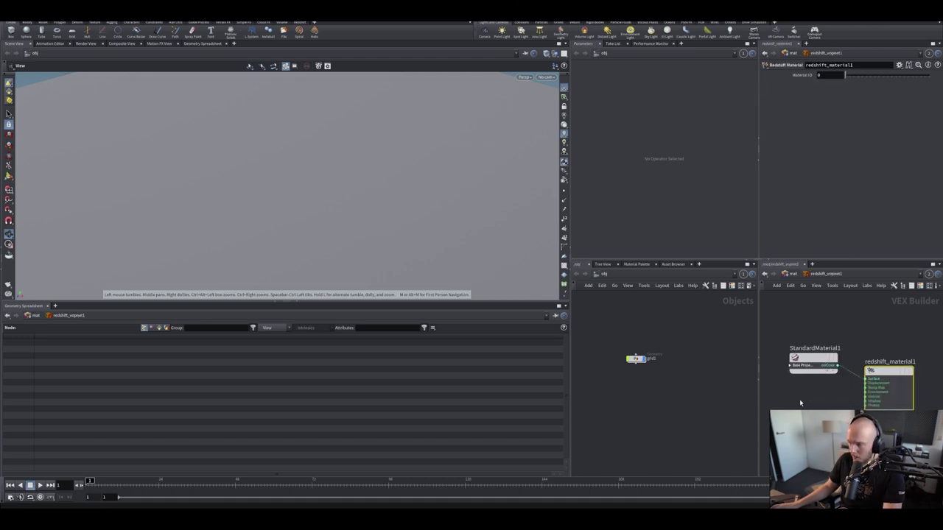
pyautogui.scroll(-2, 800, 403)
pyautogui.moveTo(800, 403); pyautogui.dragTo(868, 394)
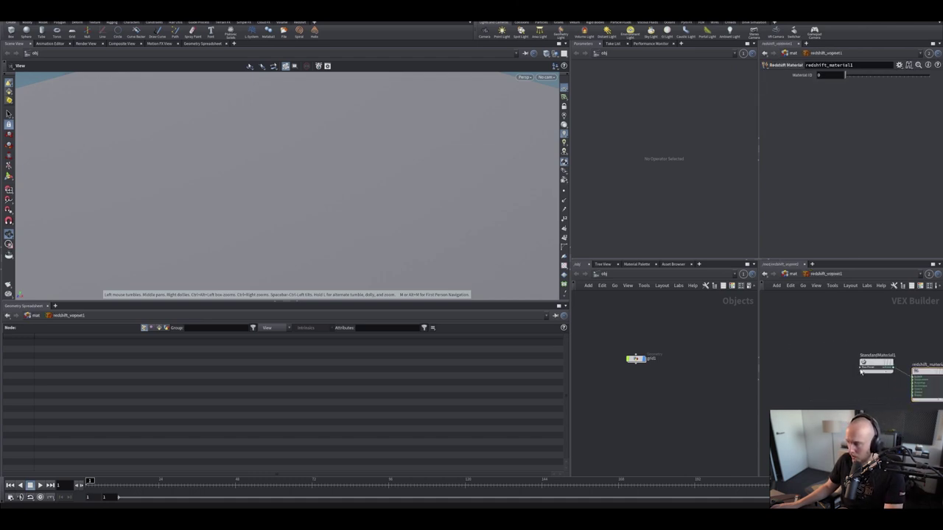
pyautogui.click(862, 372)
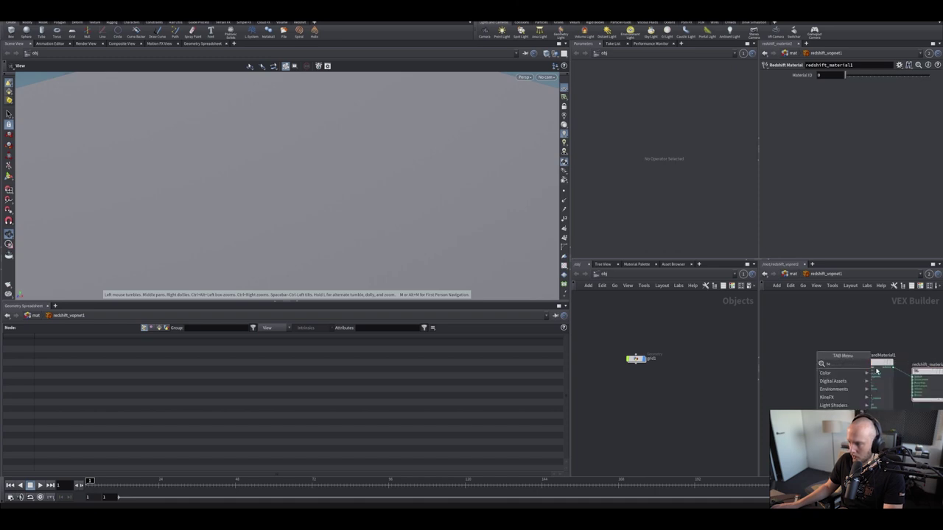
pyautogui.click(829, 362)
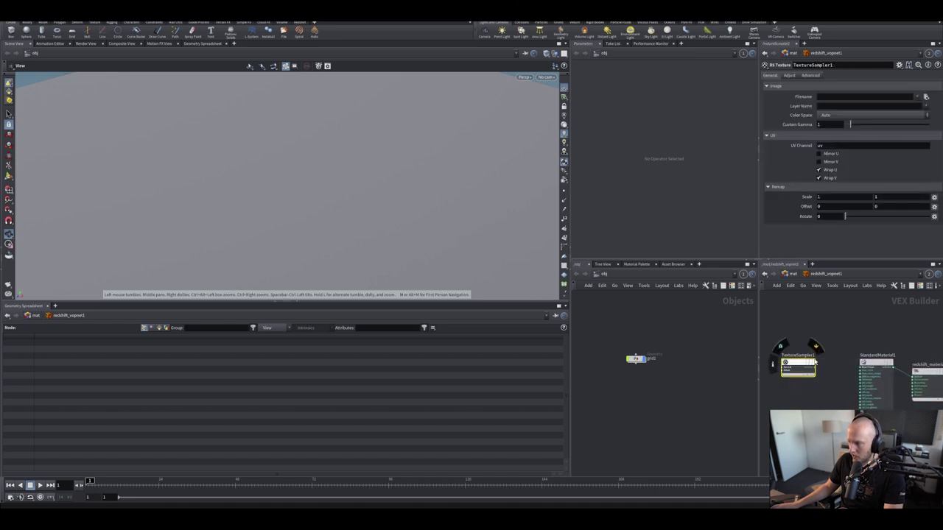
# Start choosing the texture sampler's image file, browse the $JOB folder, and bring up the HIP folder in File Explorer
pyautogui.click(919, 96)
pyautogui.click(689, 98)
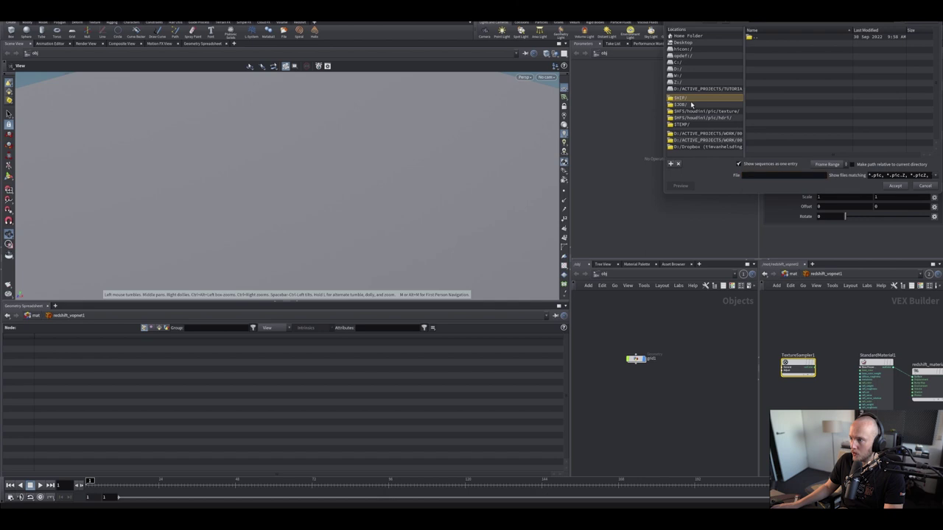
pyautogui.click(691, 105)
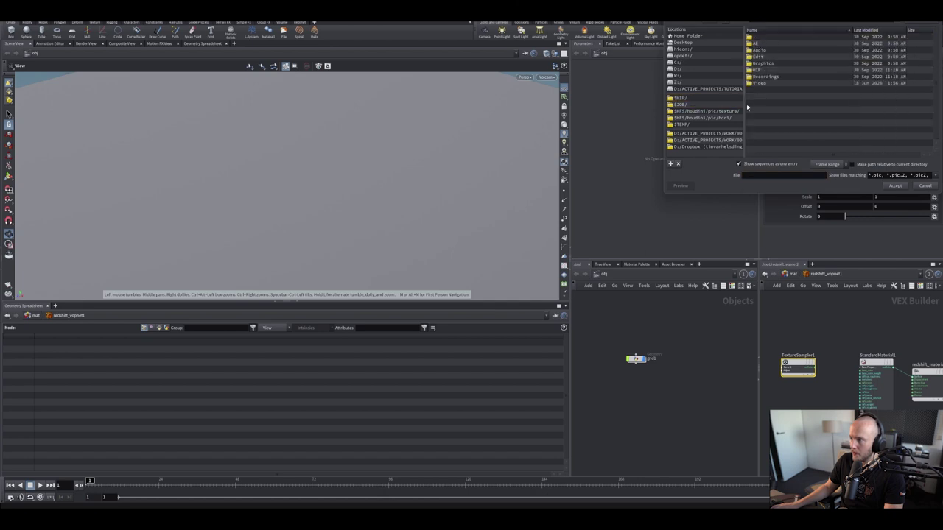
pyautogui.moveTo(310, 516)
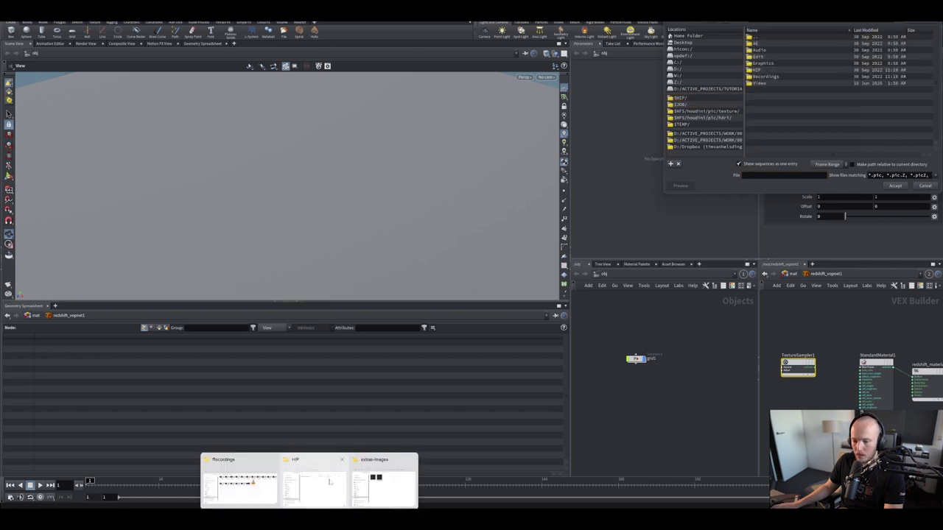
pyautogui.click(322, 485)
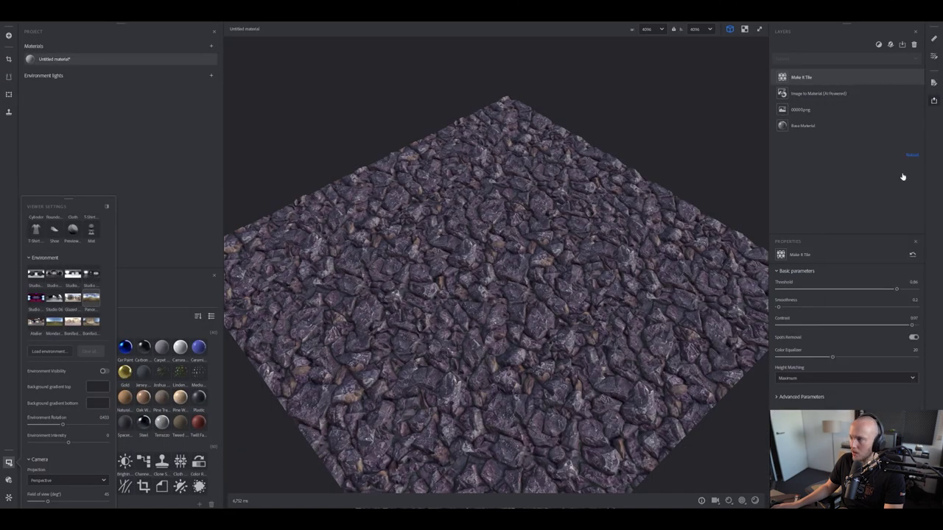
# In Substance 3D Sampler, reopen the export settings, start choosing a new destination folder, and copy the HIP folder's path from File Explorer
pyautogui.click(879, 186)
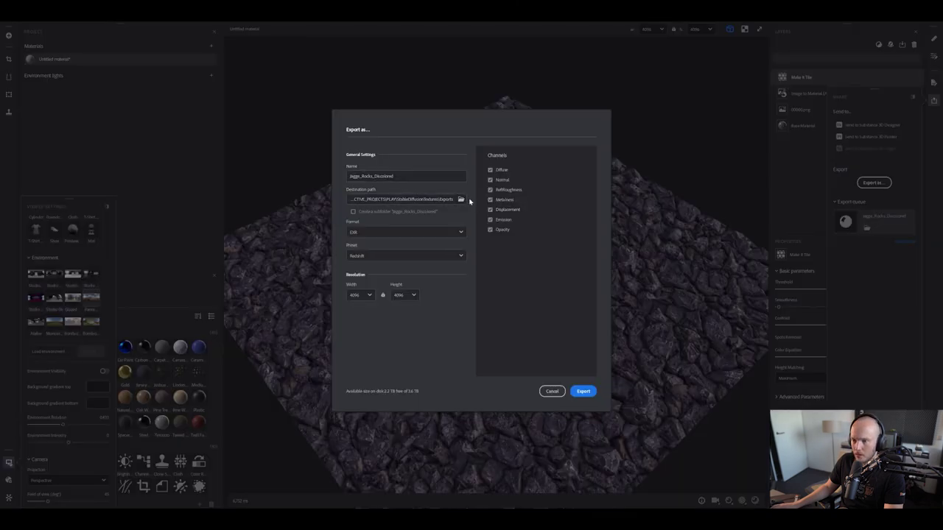
pyautogui.click(461, 199)
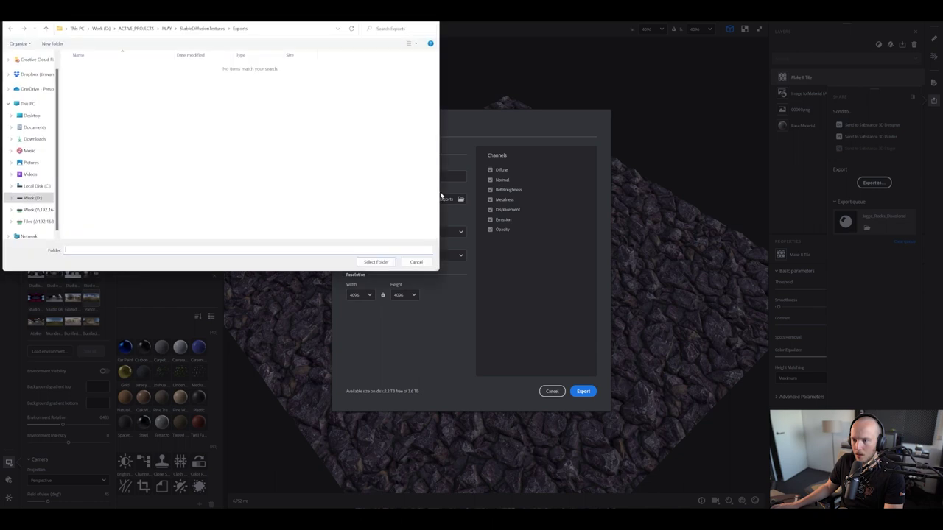
pyautogui.click(208, 30)
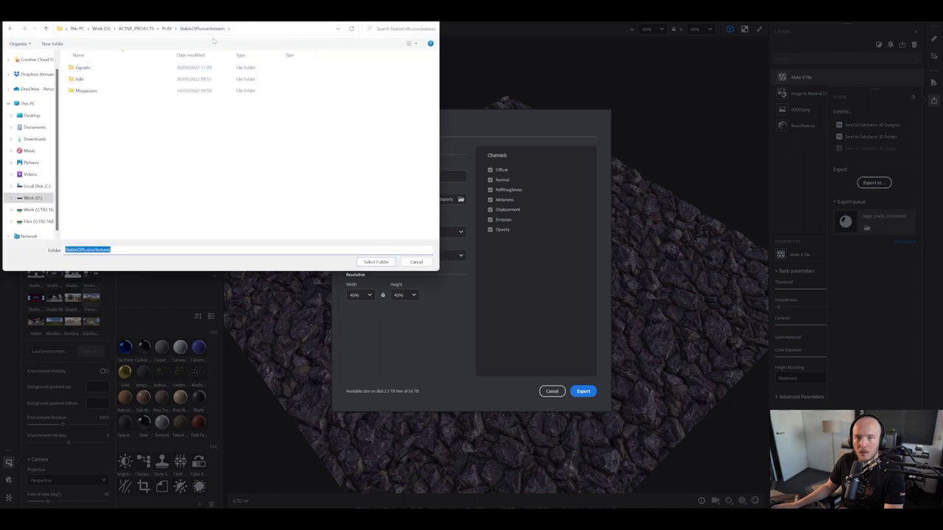
pyautogui.click(310, 507)
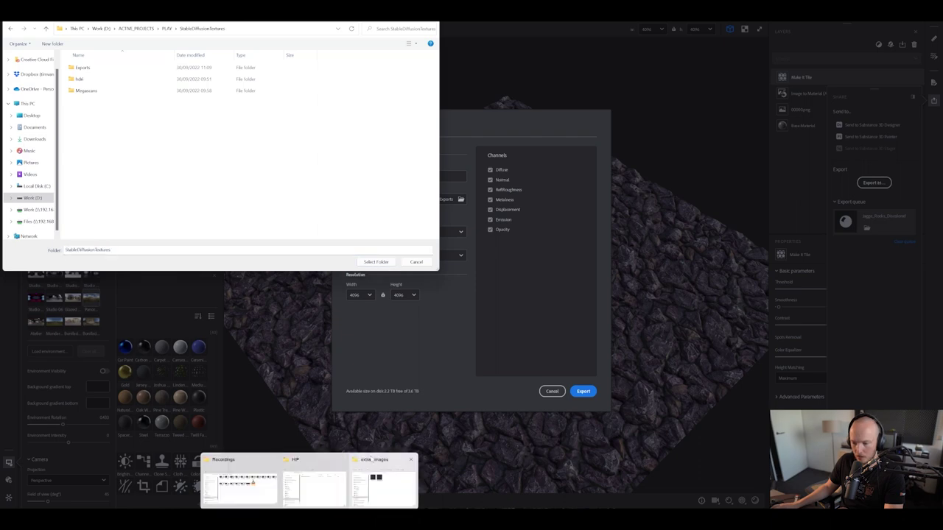
pyautogui.click(331, 484)
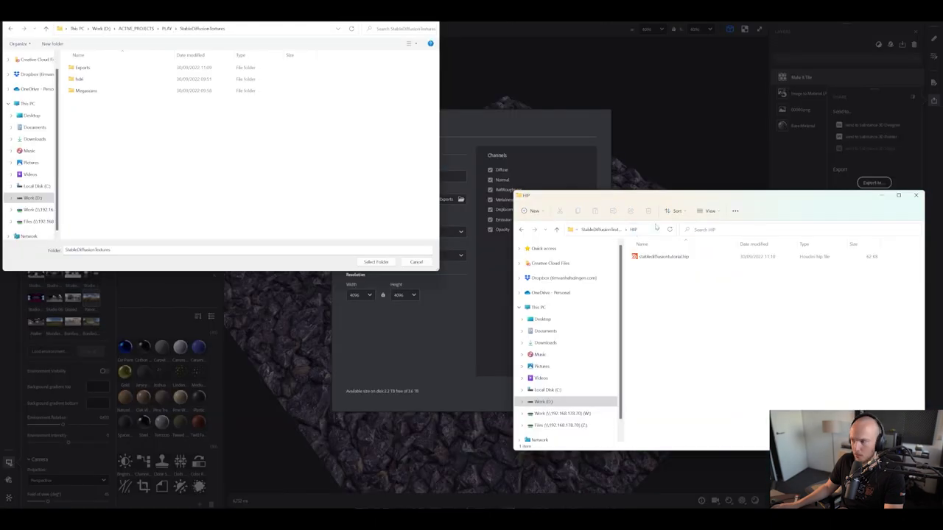
pyautogui.click(645, 229)
pyautogui.hotkey('ctrl', 'c')
# Create a folder named tex inside the HIP folder, use it as the destination, and export the Jagge_Rocks_Discolored channels
pyautogui.click(239, 29)
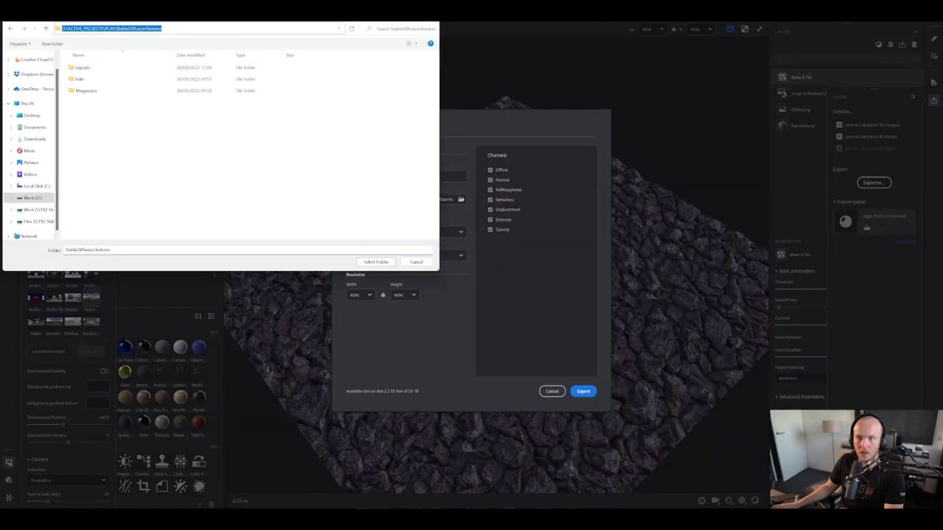
pyautogui.hotkey('ctrl', 'v')
pyautogui.press('Return')
pyautogui.press('Return')
pyautogui.rightClick(151, 145)
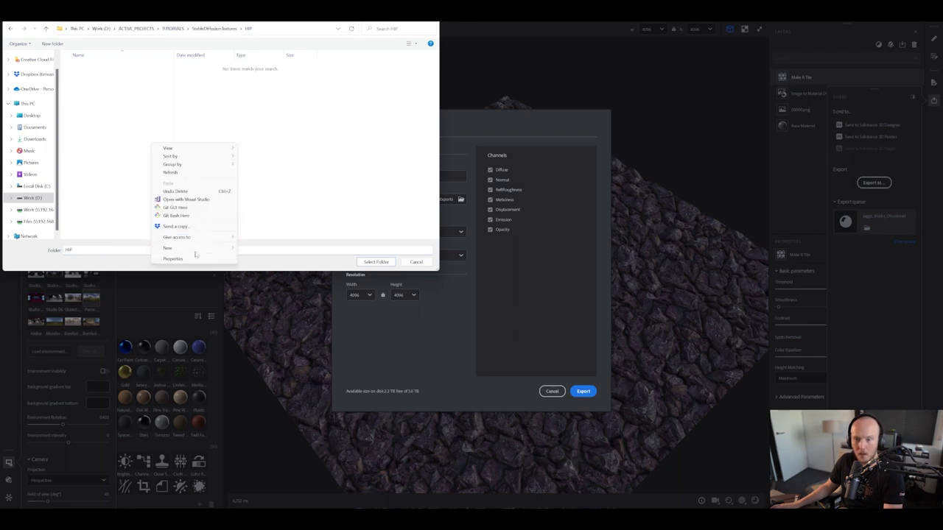
pyautogui.click(255, 249)
pyautogui.write('tex')
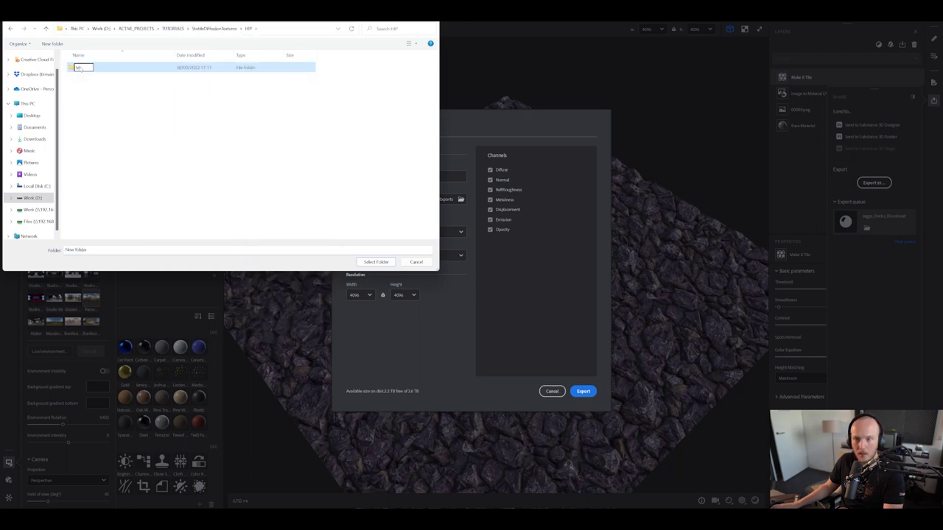
pyautogui.press('Return')
pyautogui.press('Return')
pyautogui.click(376, 263)
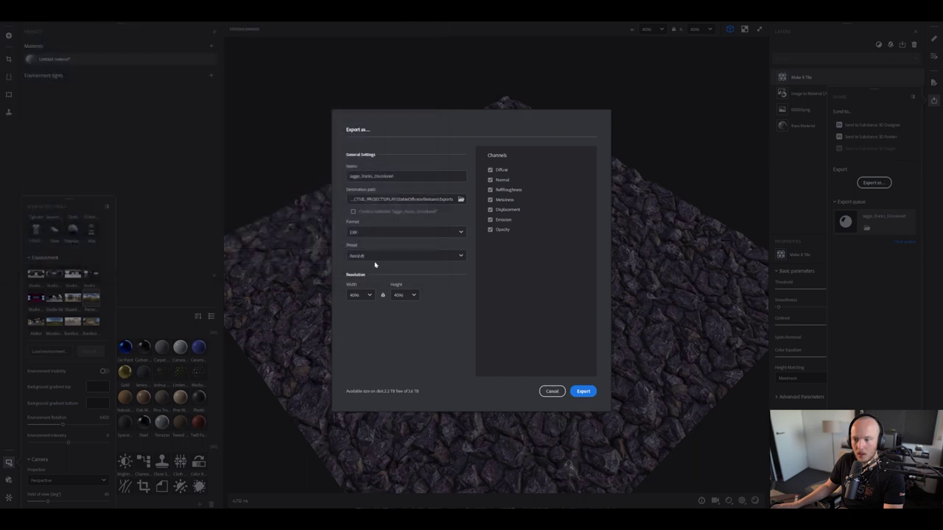
pyautogui.click(582, 392)
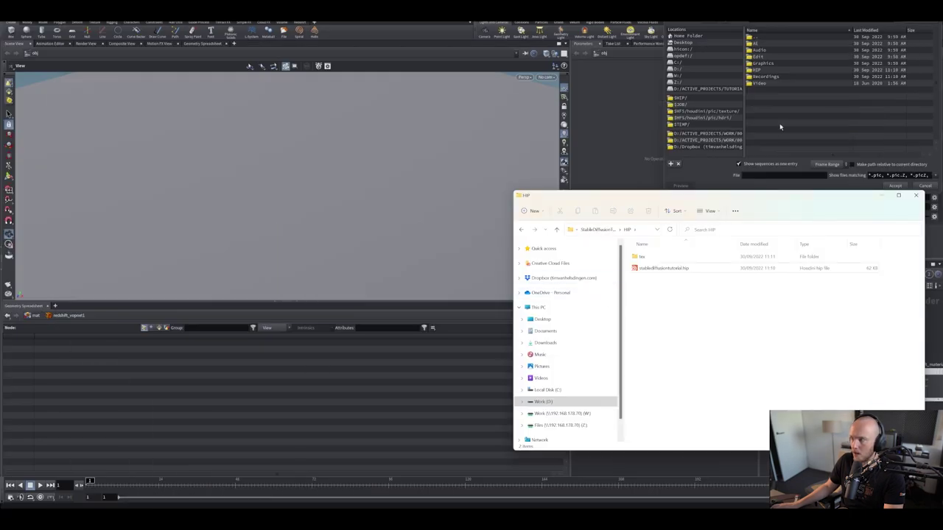
# Minimize File Explorer and load Jagge_Rocks_Discolored_Diffuse.exr from the HIP project's tex folder into the texture sampler
pyautogui.click(881, 196)
pyautogui.doubleClick(756, 69)
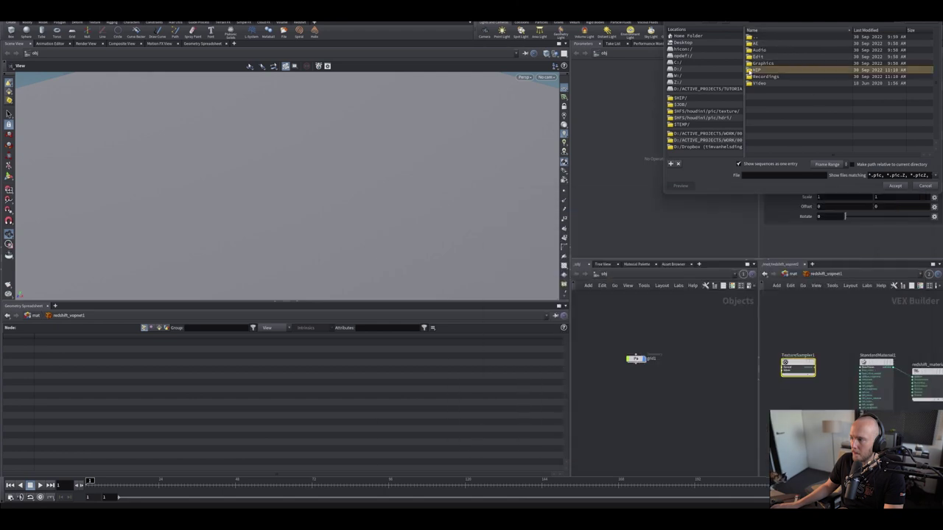
pyautogui.moveTo(740, 8); pyautogui.dragTo(448, 76)
pyautogui.doubleClick(475, 108)
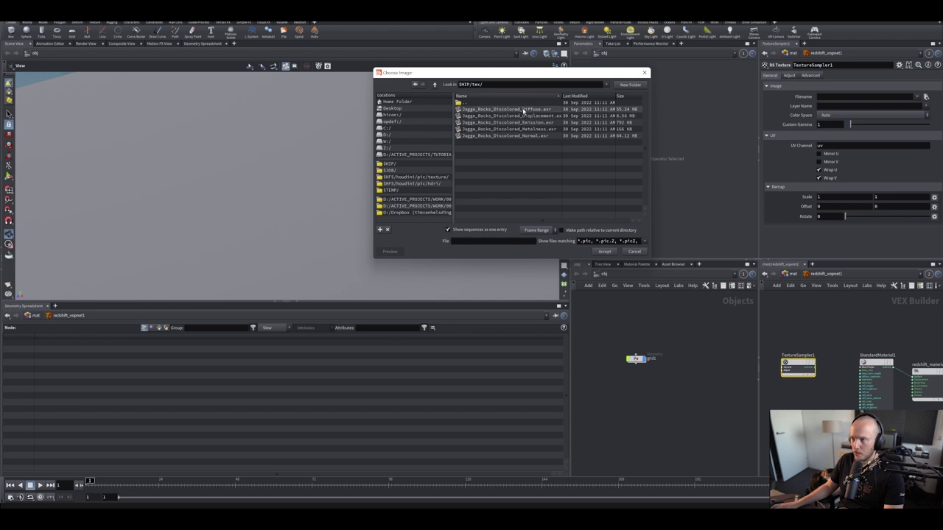
pyautogui.doubleClick(516, 109)
# Rename the texture sampler as diffuse and connect its color output to StandardMaterial1's base_color input
pyautogui.doubleClick(800, 356)
pyautogui.write('diffuse')
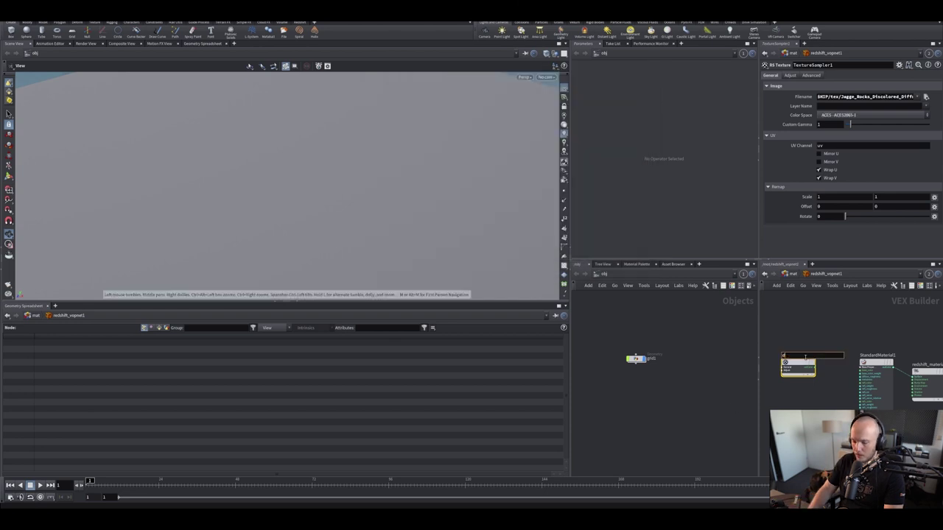
pyautogui.press('Return')
pyautogui.scroll(2, 844, 382)
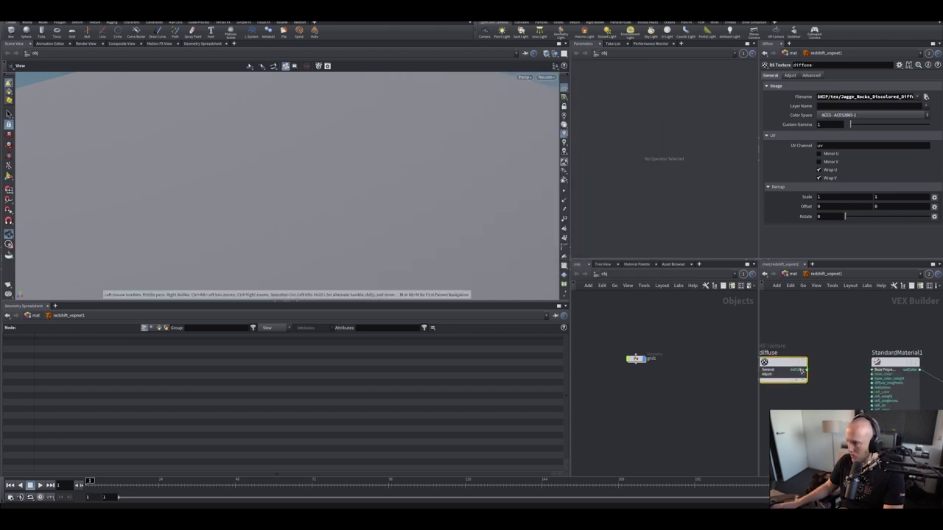
pyautogui.click(873, 376)
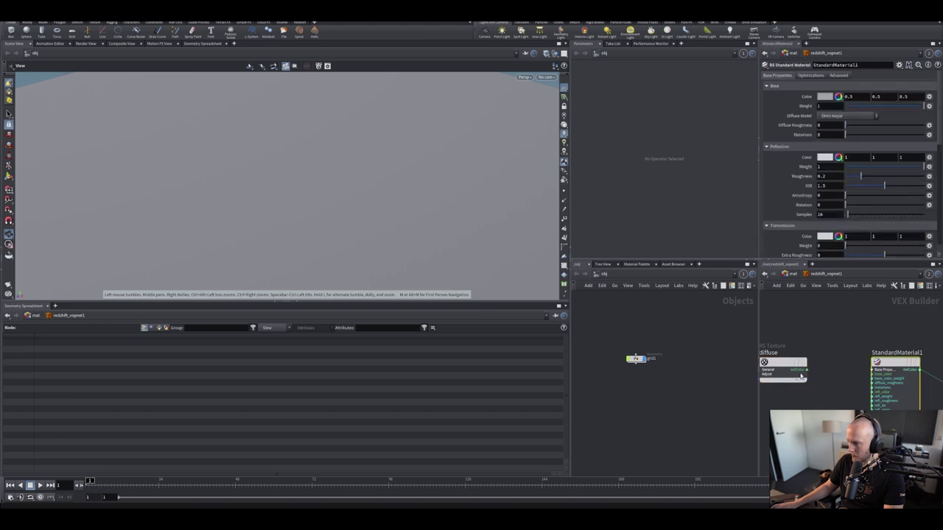
pyautogui.scroll(-2, 864, 370)
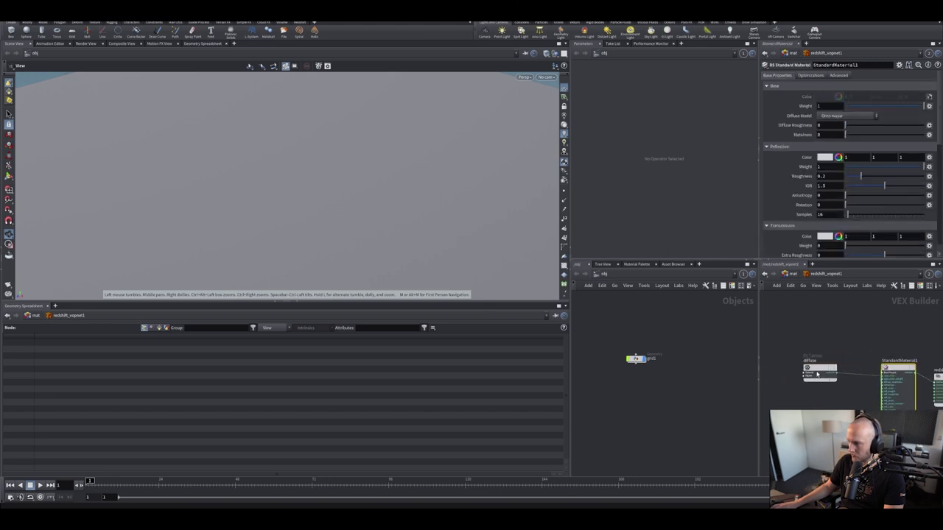
# Duplicate the diffuse sampler below the original and load Jagge_Rocks_Discolored_Metalness.exr into the copy
pyautogui.click(814, 371)
pyautogui.hotkey('ctrl', 'c')
pyautogui.hotkey('ctrl', 'v')
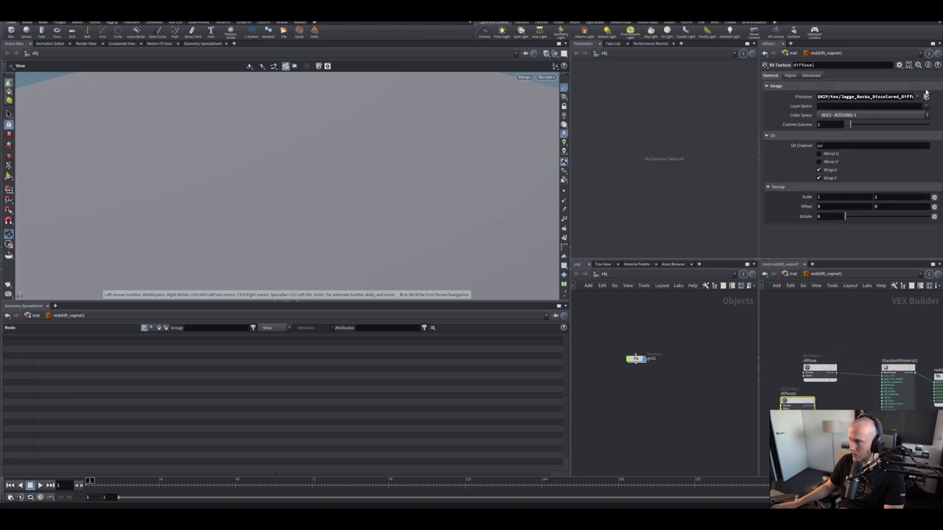
pyautogui.click(926, 96)
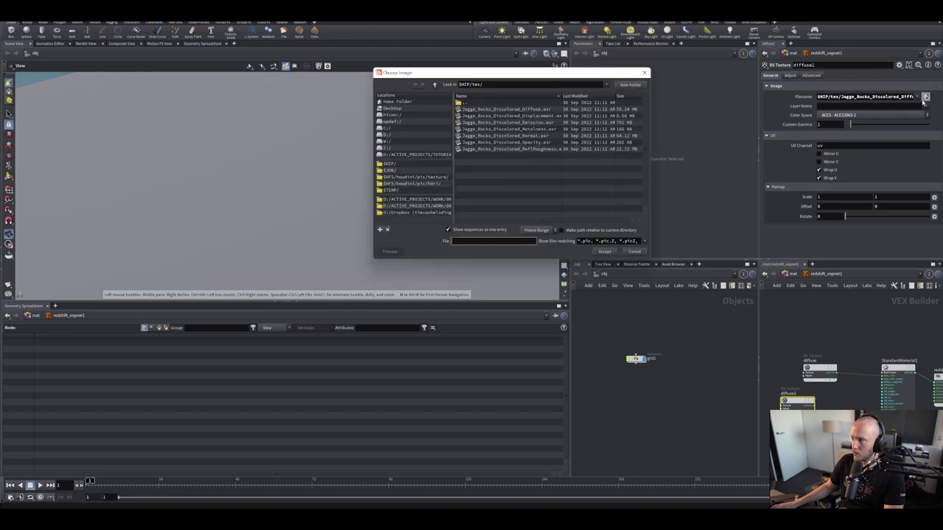
pyautogui.doubleClick(532, 130)
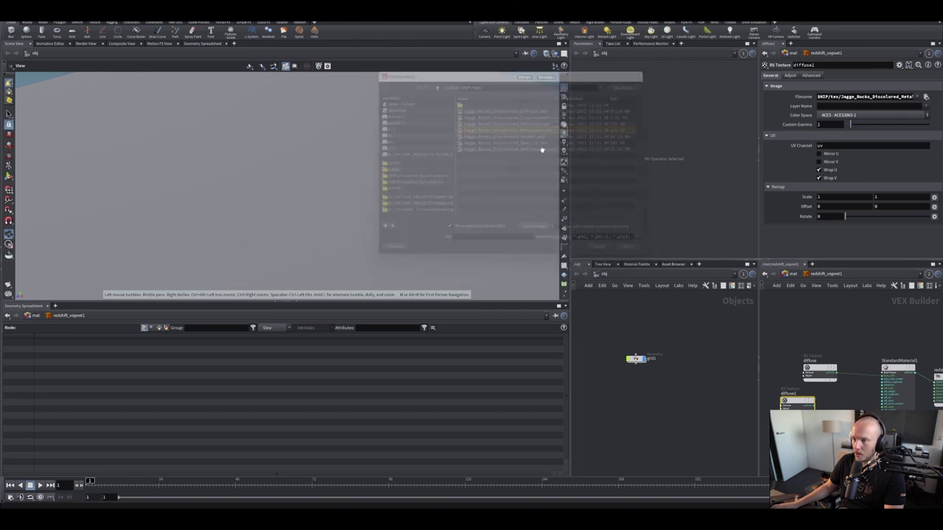
# Connect the copied sampler's color output to StandardMaterial1's metalness input and rename the node as metalness
pyautogui.scroll(3, 784, 398)
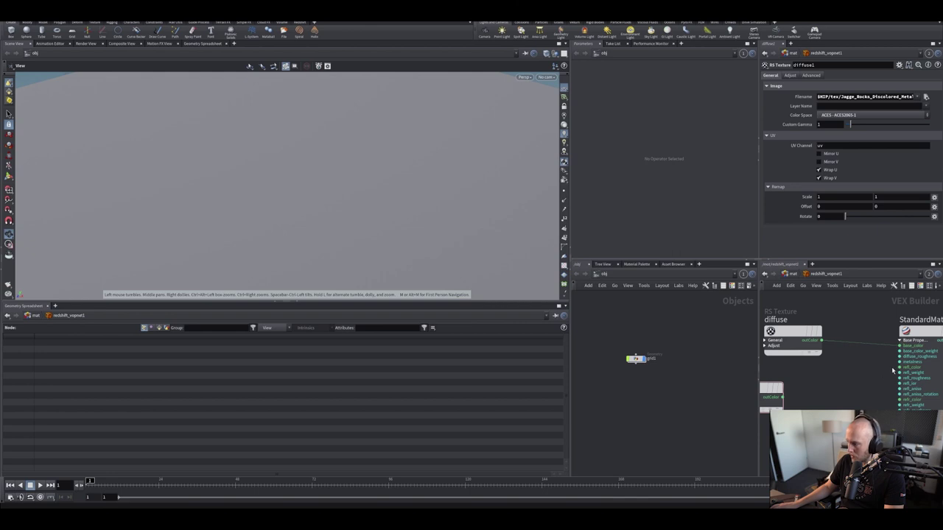
pyautogui.moveTo(898, 363); pyautogui.dragTo(841, 374)
pyautogui.click(793, 351)
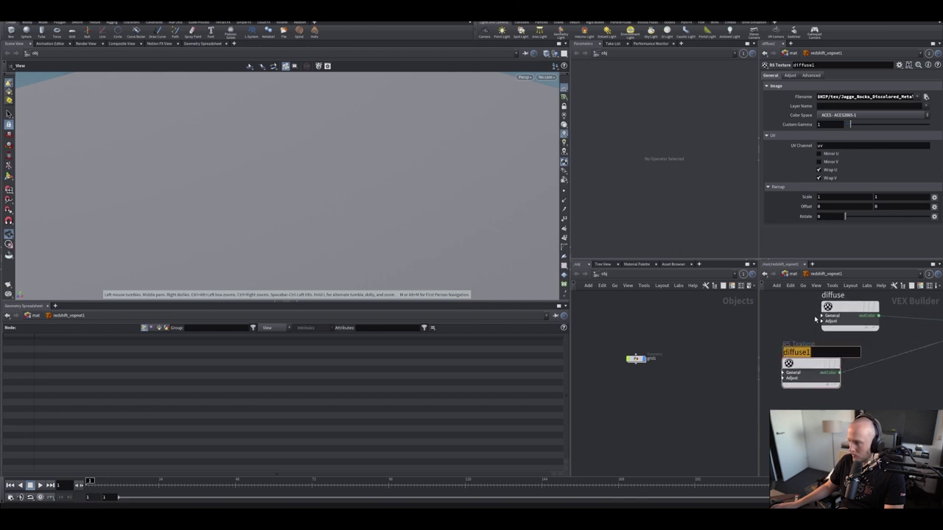
pyautogui.write('metalness')
pyautogui.press('Return')
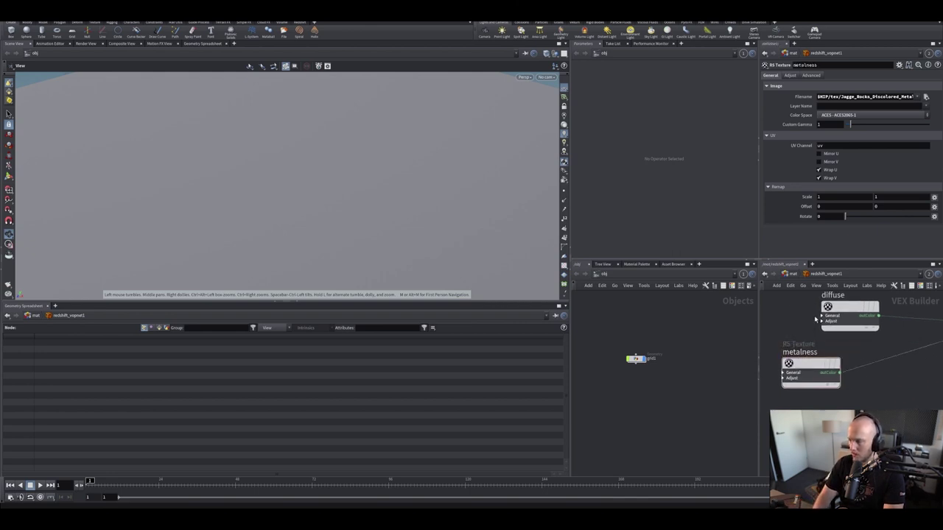
# Duplicate the metalness sampler below the original and load the Jagge_Rocks_Discolored_ReflRoughness image into the copy
pyautogui.scroll(-2, 834, 368)
pyautogui.click(827, 370)
pyautogui.hotkey('ctrl', 'c')
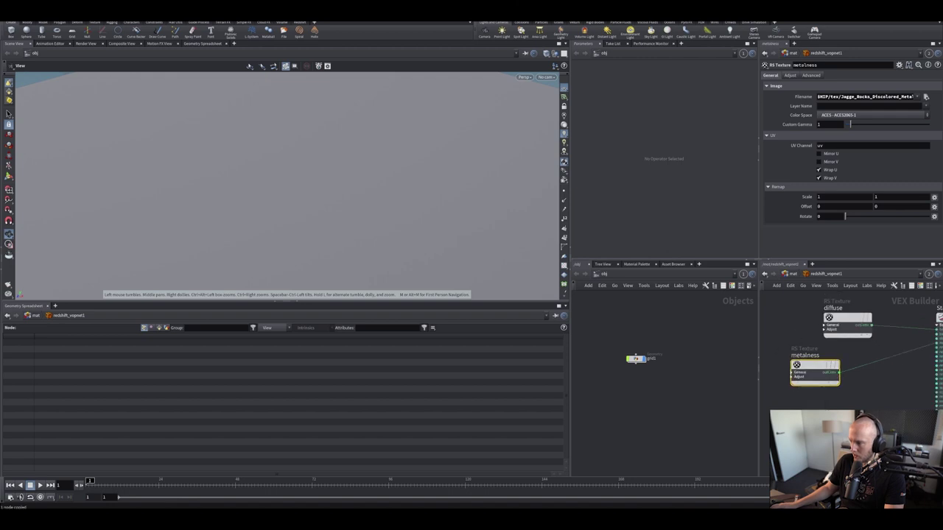
pyautogui.hotkey('ctrl', 'v')
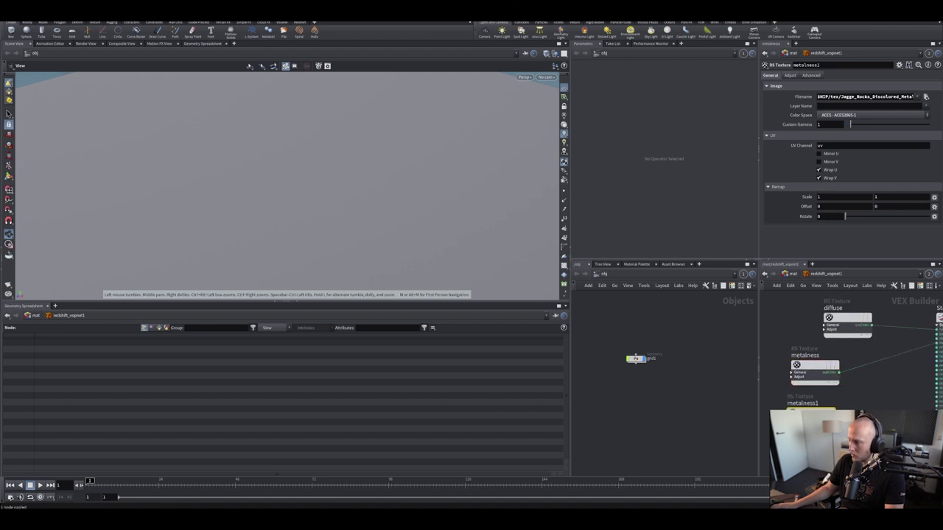
pyautogui.moveTo(858, 423); pyautogui.dragTo(836, 400)
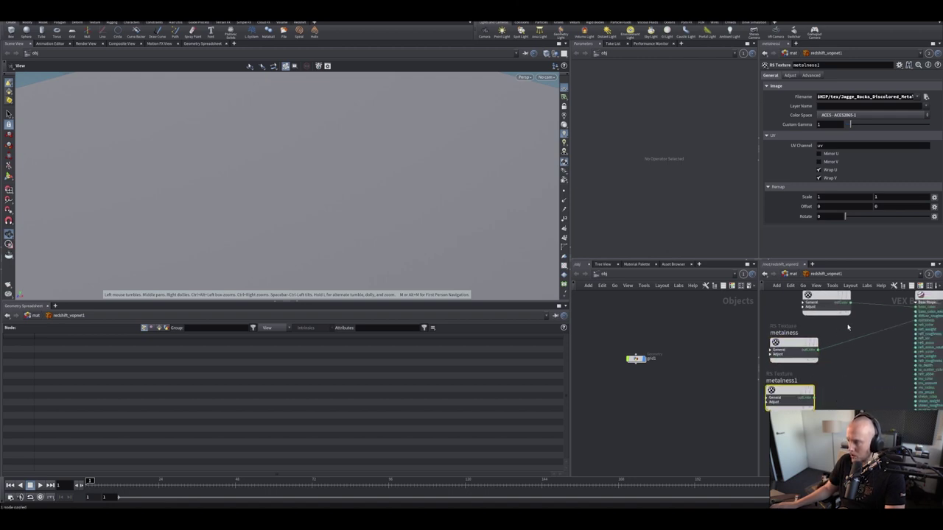
pyautogui.click(856, 376)
pyautogui.doubleClick(783, 381)
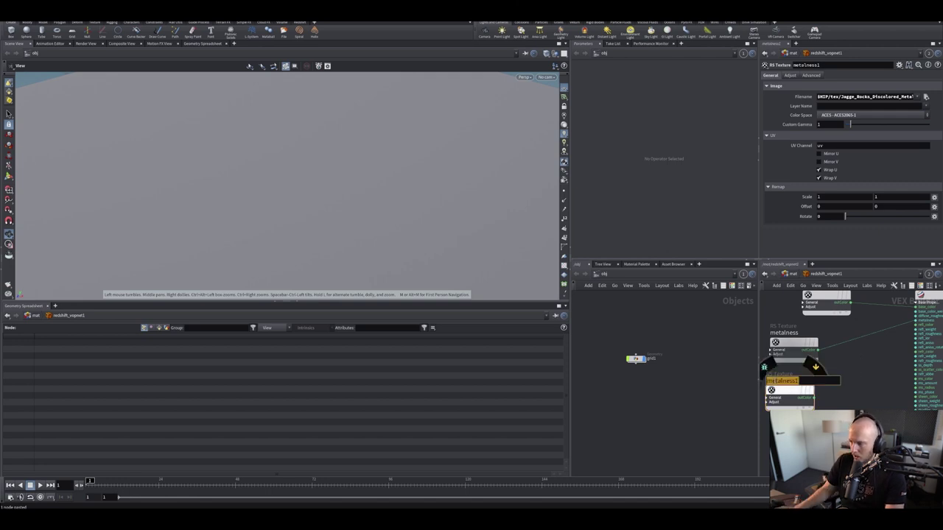
pyautogui.click(927, 97)
pyautogui.click(926, 98)
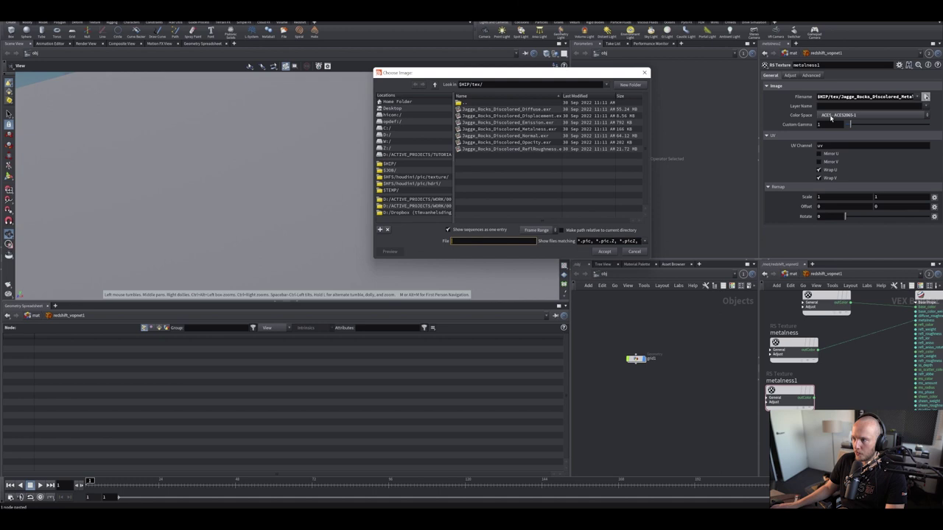
pyautogui.click(534, 150)
pyautogui.doubleClick(530, 151)
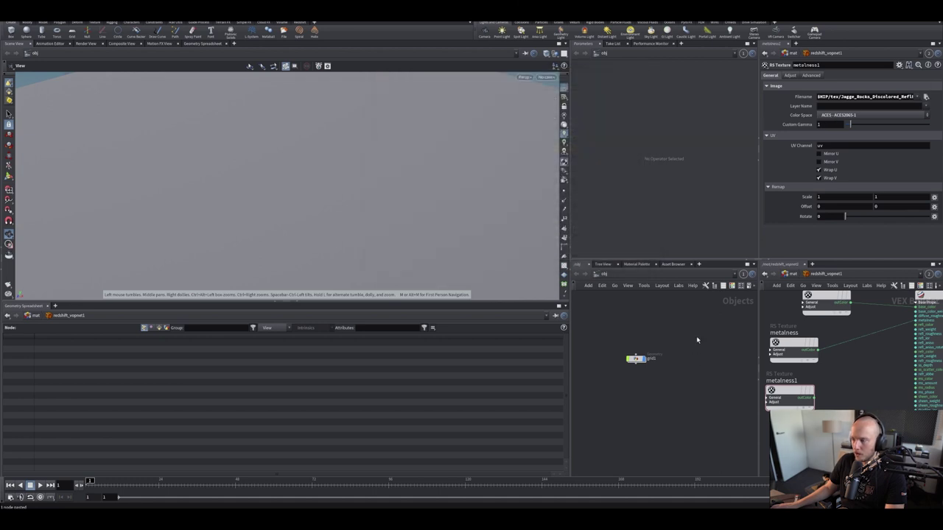
# Rename the new sampler as rough and connect its color output to StandardMaterial1's refl_roughness input
pyautogui.doubleClick(793, 381)
pyautogui.write('rough')
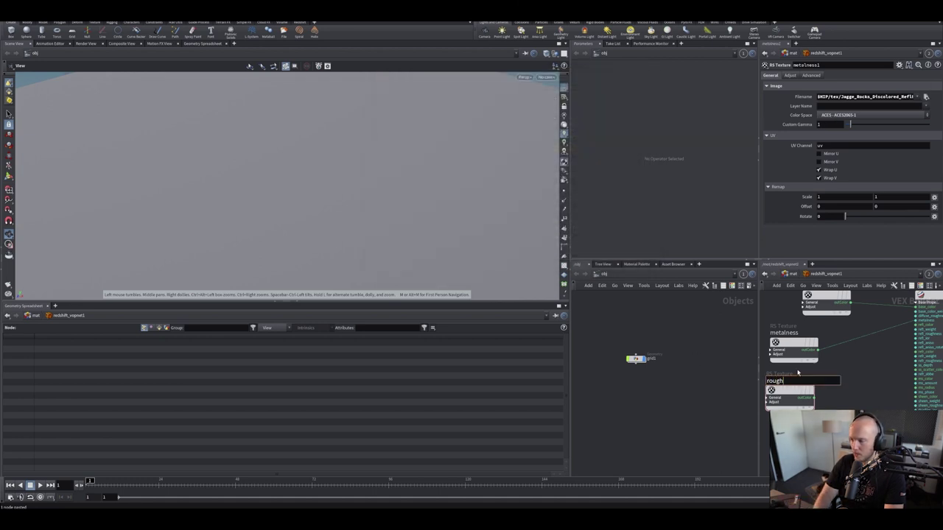
pyautogui.press('Return')
pyautogui.click(811, 399)
pyautogui.moveTo(885, 392)
pyautogui.mouseDown()
pyautogui.moveTo(820, 391)
pyautogui.moveTo(877, 381)
pyautogui.mouseUp()
pyautogui.scroll(2, 820, 390)
# Duplicate the rough sampler as a node named displacement that uses the Jagge_Rocks_Discolored_Displacement.exr image
pyautogui.scroll(-3, 844, 333)
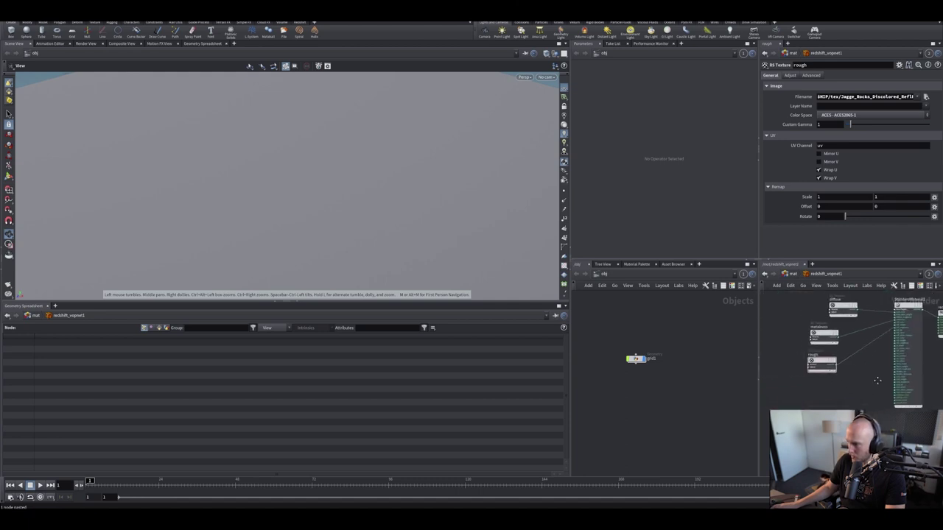
pyautogui.click(927, 98)
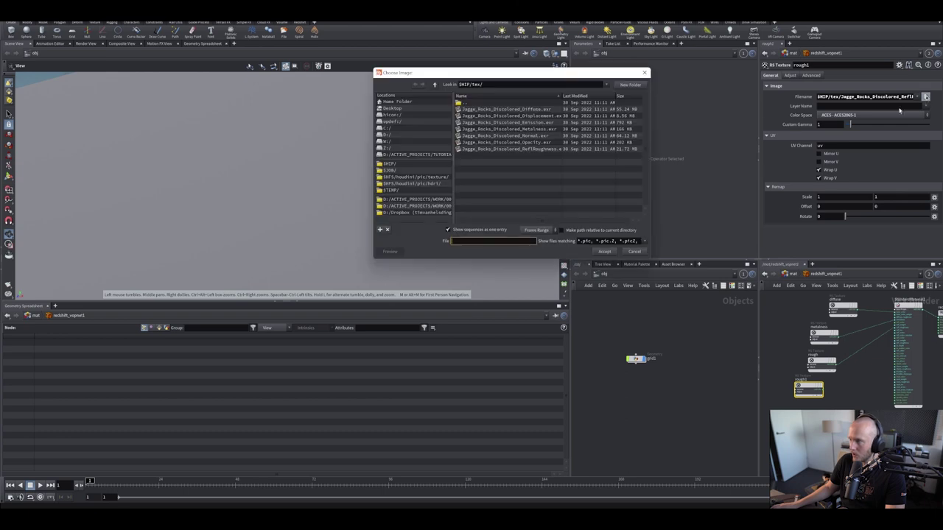
pyautogui.doubleClick(539, 115)
pyautogui.scroll(4, 788, 379)
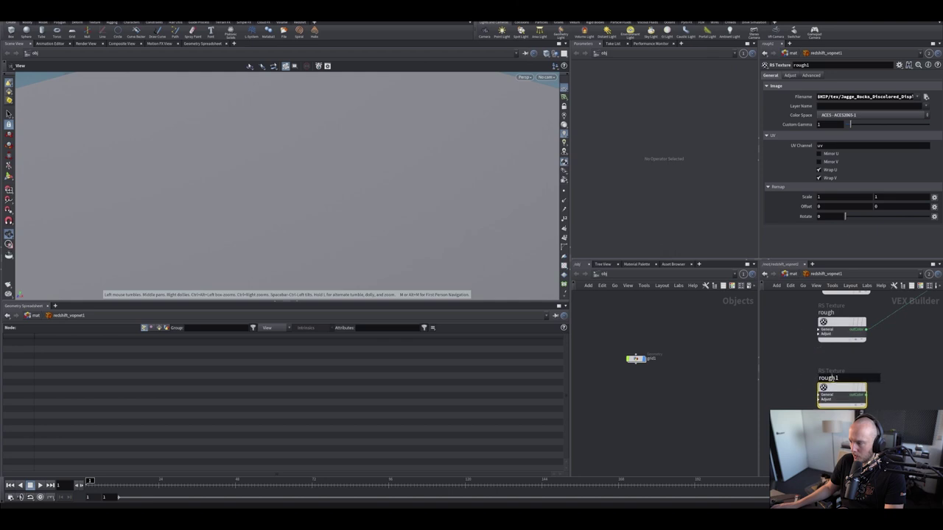
pyautogui.doubleClick(828, 378)
pyautogui.write('displaceme')
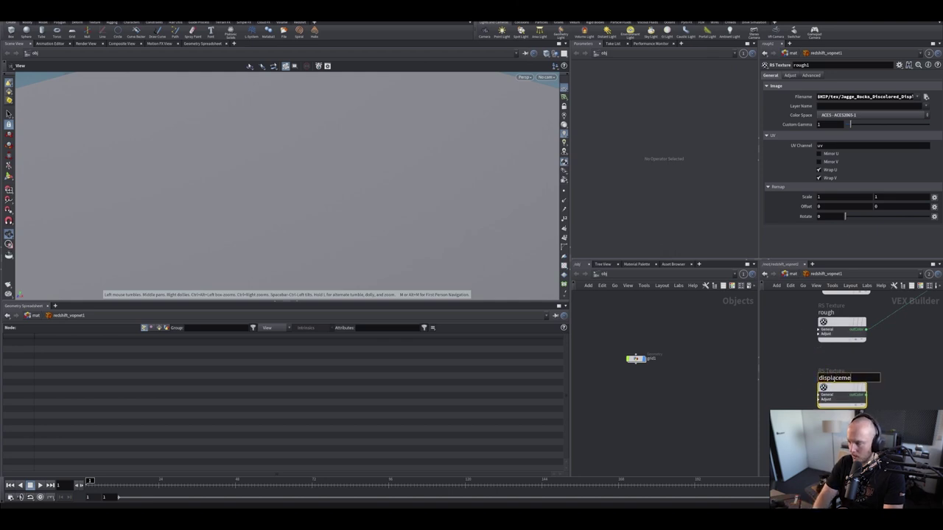
pyautogui.write('nt')
pyautogui.press('Return')
pyautogui.scroll(-4, 869, 311)
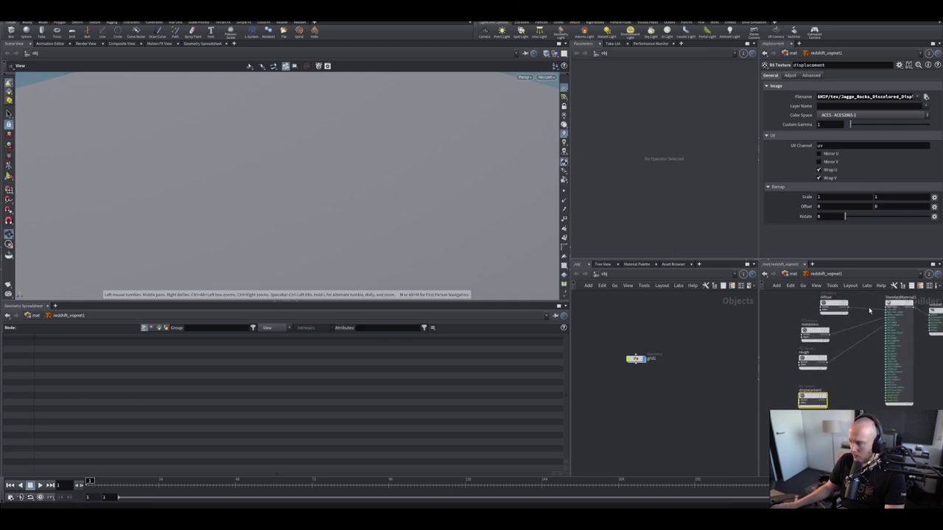
# Move StandardMaterial1 slightly closer to the samplers and add an RS Displacement node fed by the displacement texture
pyautogui.moveTo(899, 311); pyautogui.dragTo(887, 308)
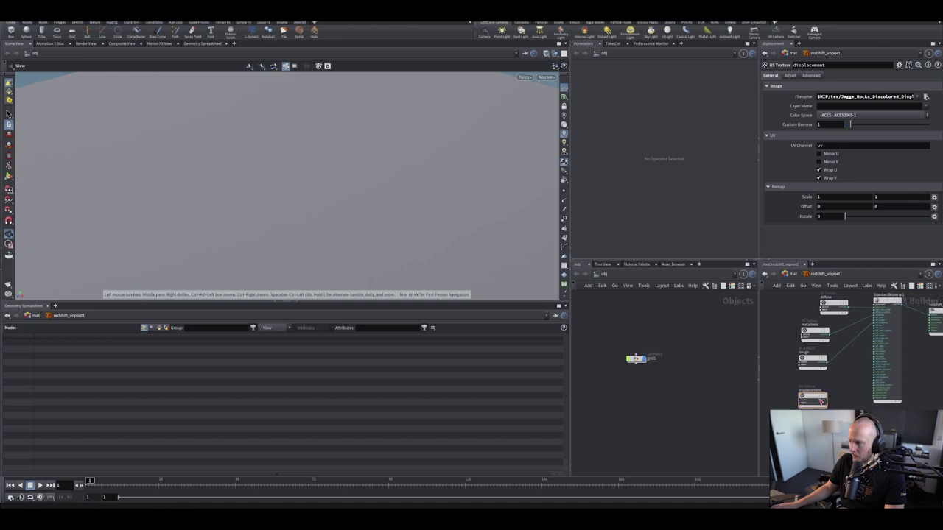
pyautogui.press('Tab')
pyautogui.write('disp')
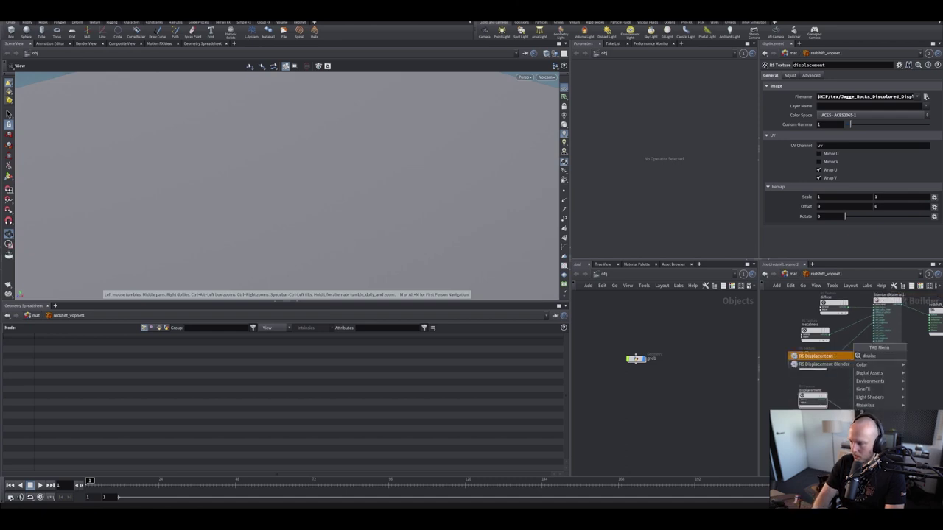
pyautogui.press('Return')
pyautogui.press('Return')
# Connect the RS Displacement node's output to redshift_material1's Displacement input, undoing any wrong connection
pyautogui.moveTo(930, 319); pyautogui.dragTo(868, 316)
pyautogui.scroll(4, 886, 316)
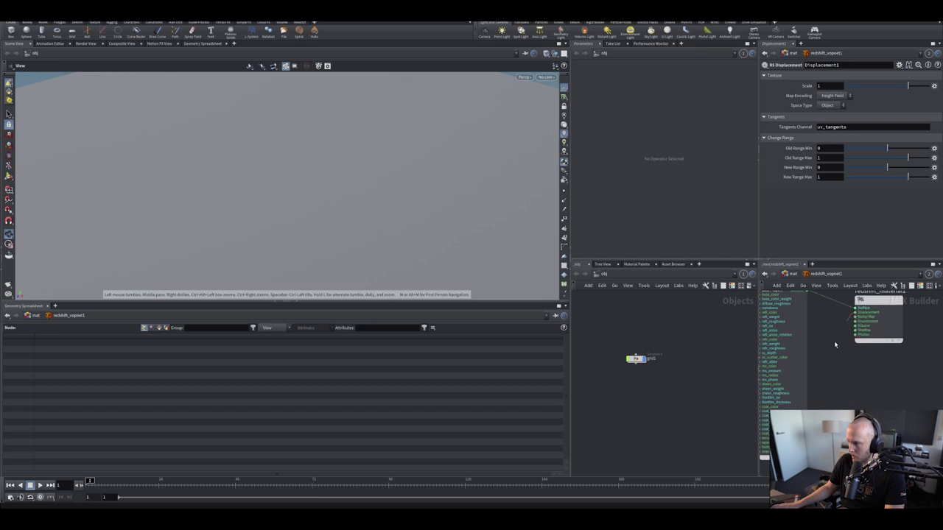
pyautogui.moveTo(798, 467); pyautogui.dragTo(879, 380)
pyautogui.click(848, 403)
pyautogui.moveTo(903, 310); pyautogui.dragTo(823, 436)
pyautogui.click(849, 342)
pyautogui.hotkey('ctrl', 'z')
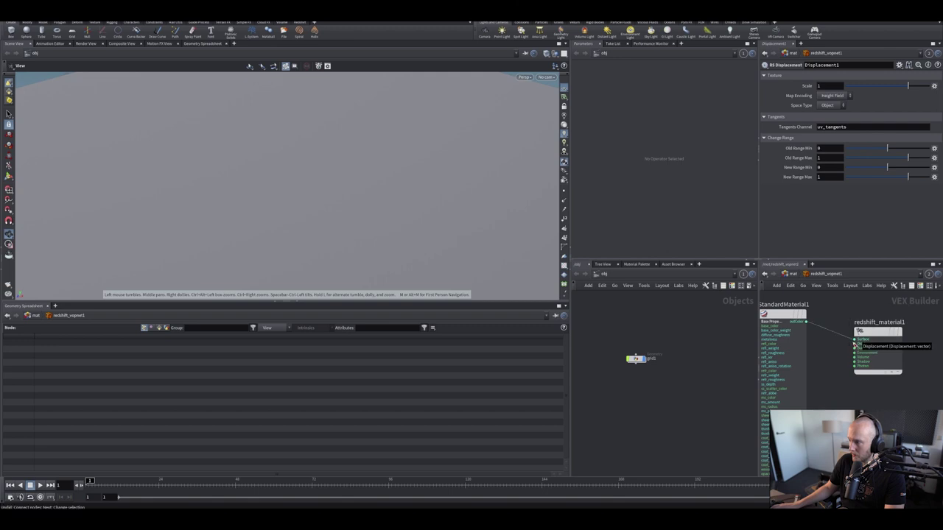
pyautogui.moveTo(843, 387); pyautogui.dragTo(895, 295)
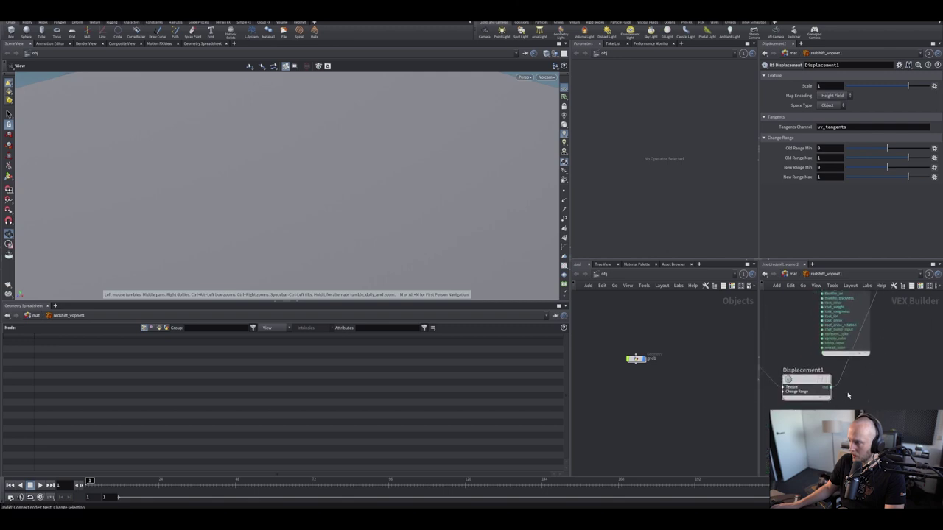
# Set the RS Displacement node's scale to 0.1 and save the scene
pyautogui.doubleClick(828, 86)
pyautogui.write('.1')
pyautogui.press('Return')
pyautogui.hotkey('ctrl', 's')
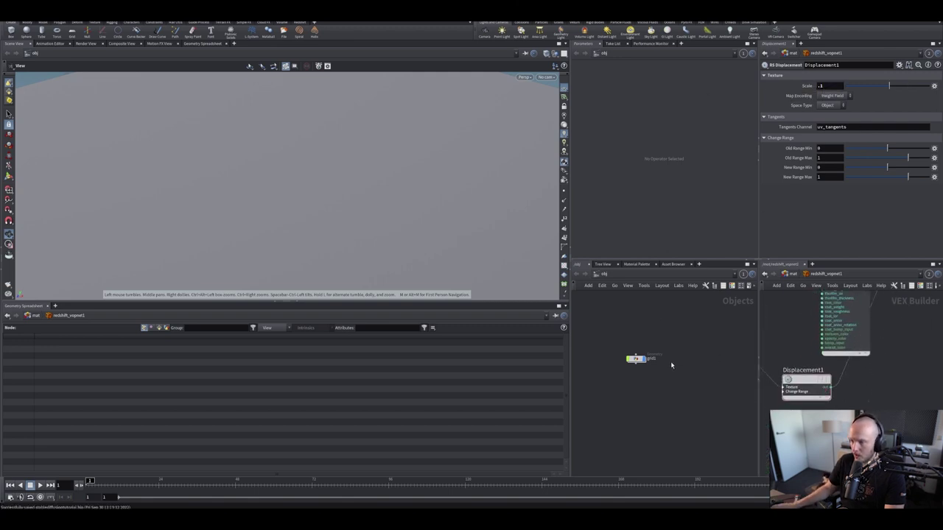
# Add an RSLightDome below the grid object in the object network
pyautogui.press('Tab')
pyautogui.write('rsl')
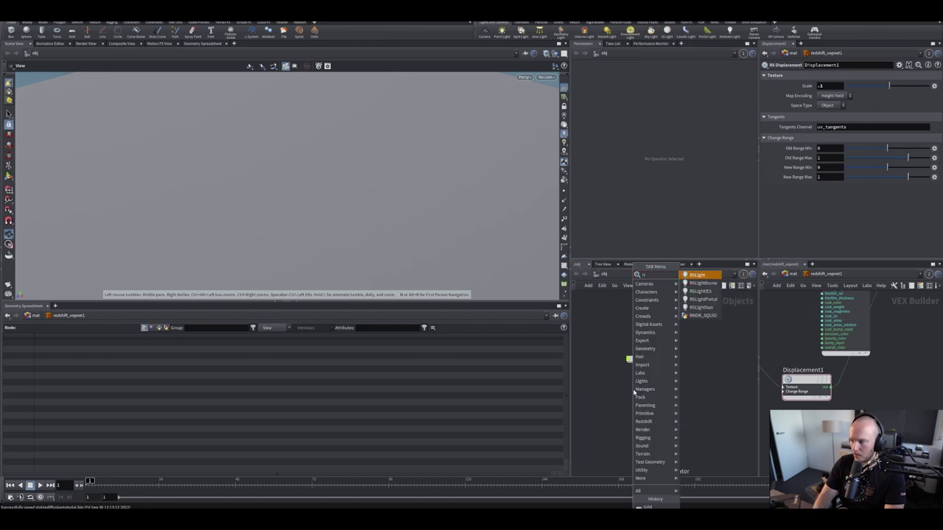
pyautogui.press('Down')
pyautogui.press('Return')
pyautogui.click(633, 392)
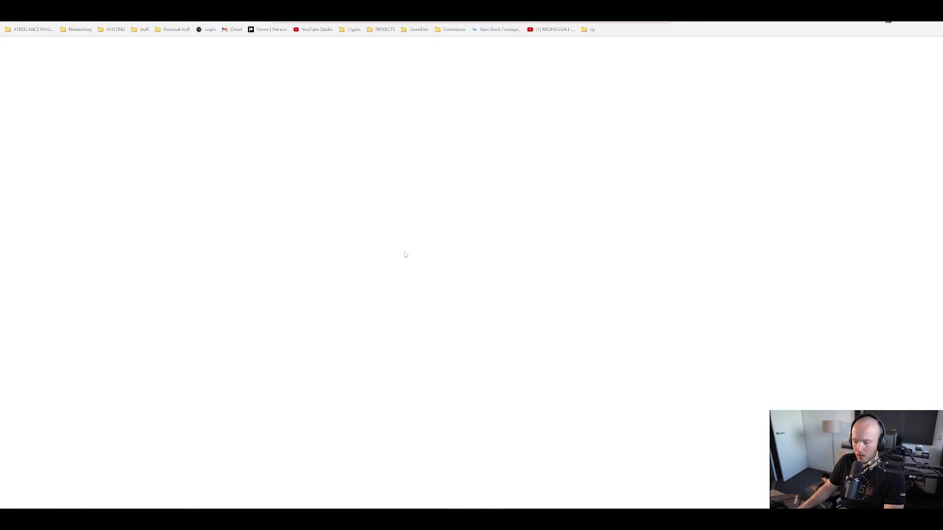
# Open Poly Haven's HDRI library in the web browser and browse the available environments
pyautogui.write('hdris')
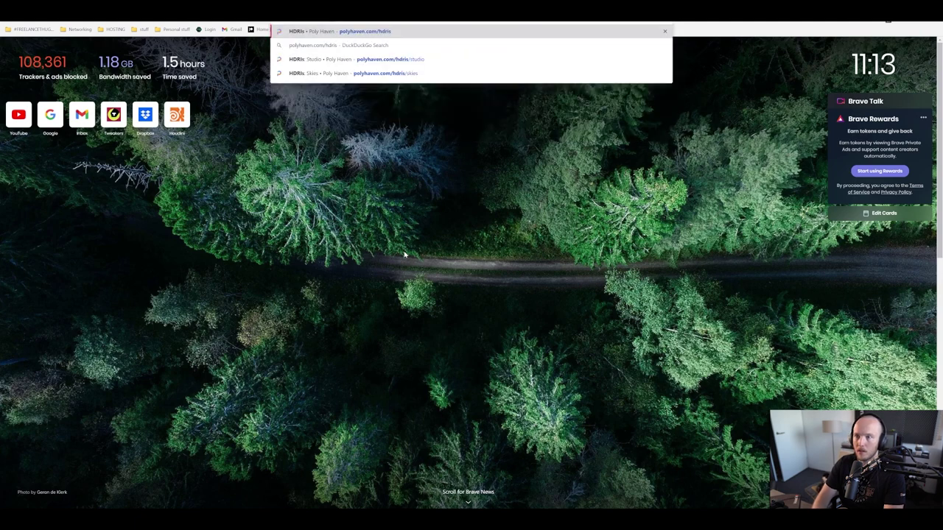
pyautogui.press('Return')
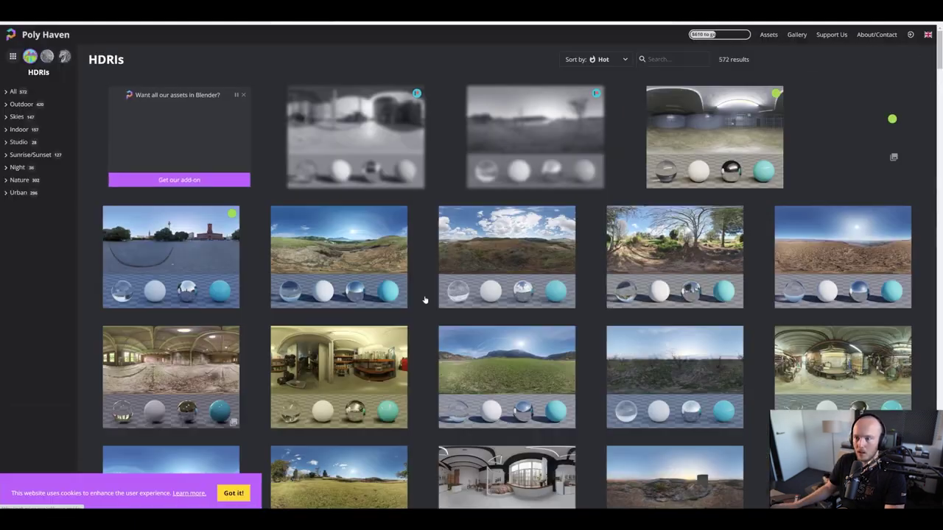
pyautogui.scroll(-1, 538, 382)
pyautogui.scroll(-10, 538, 381)
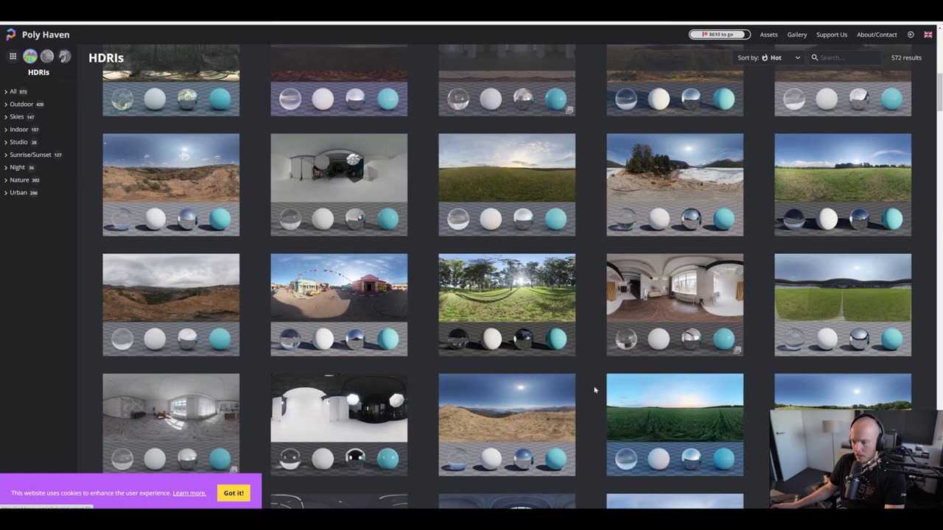
pyautogui.scroll(-10, 594, 387)
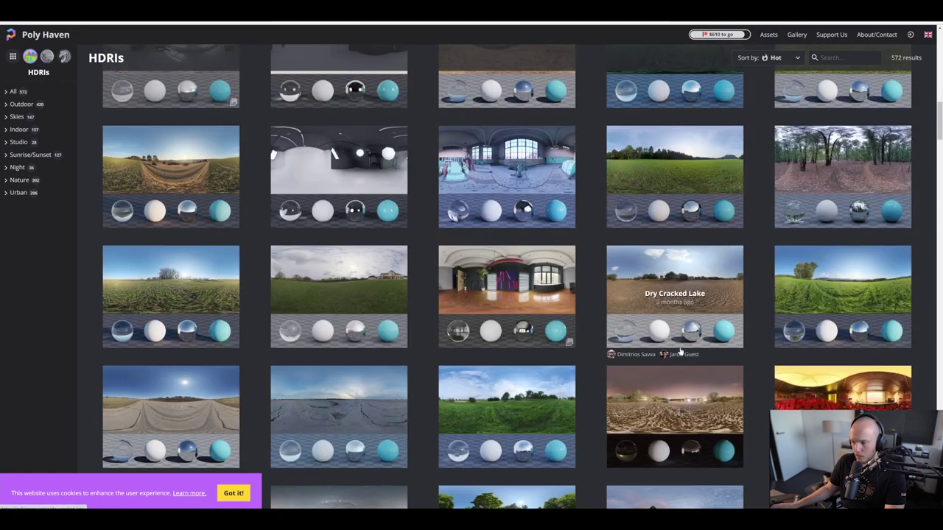
pyautogui.scroll(-5, 687, 363)
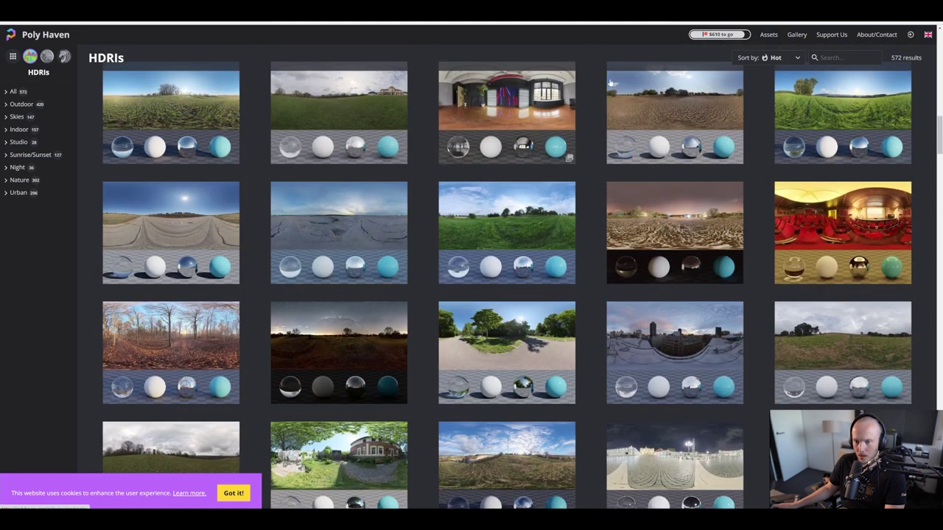
# Search the HDRIs for "rocks", open the The Lost City environment and start its 4K HDR download
pyautogui.click(833, 57)
pyautogui.write('r')
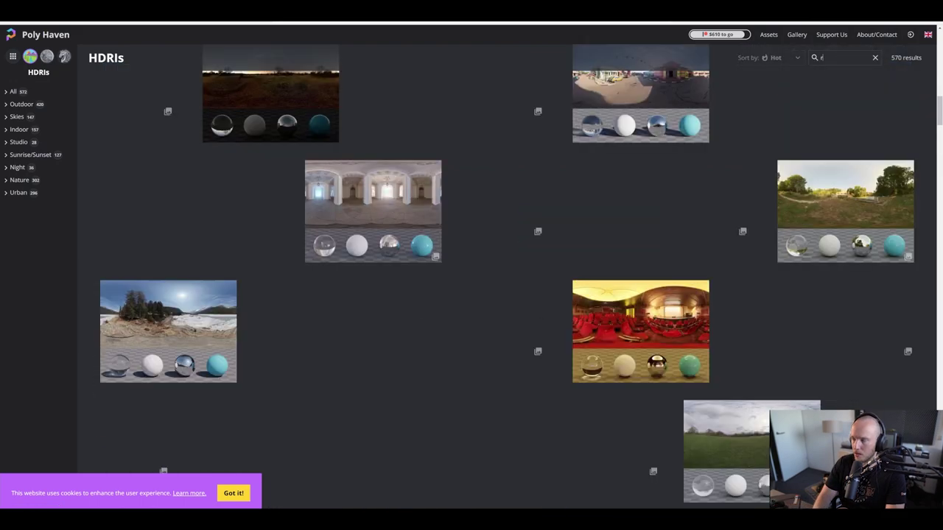
pyautogui.write('ocks')
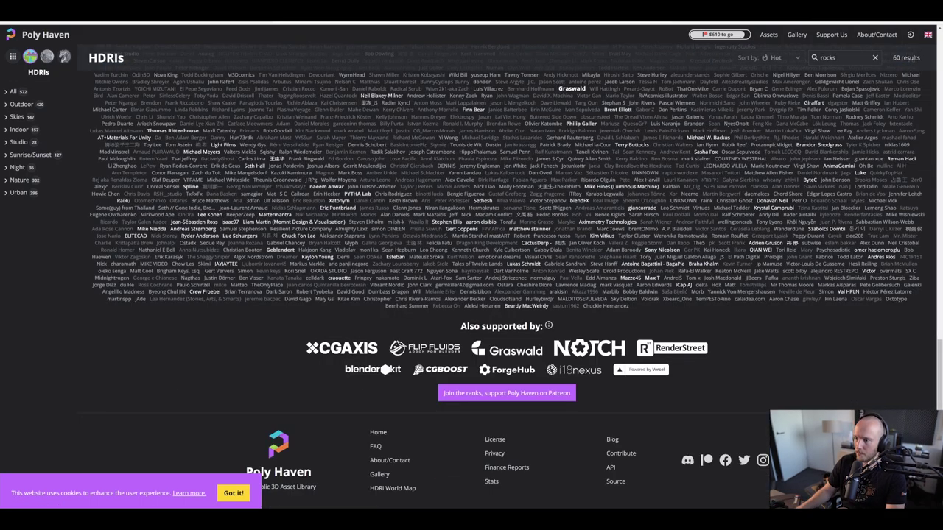
pyautogui.scroll(15, 521, 272)
pyautogui.scroll(-4, 423, 329)
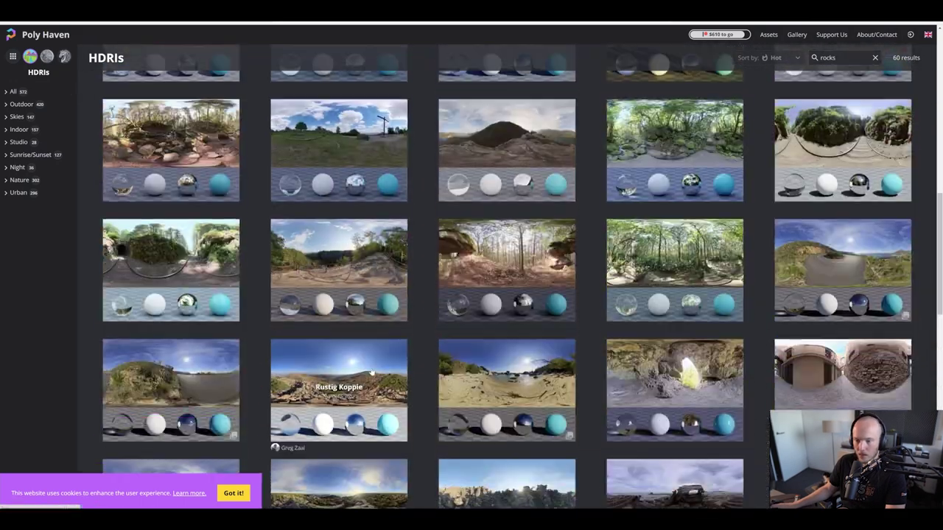
pyautogui.scroll(-3, 372, 374)
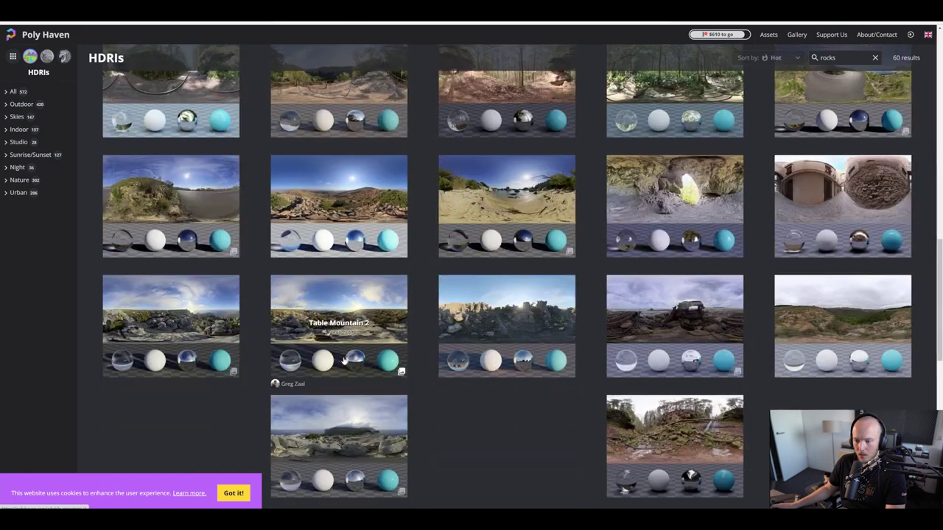
pyautogui.click(518, 340)
pyautogui.click(888, 59)
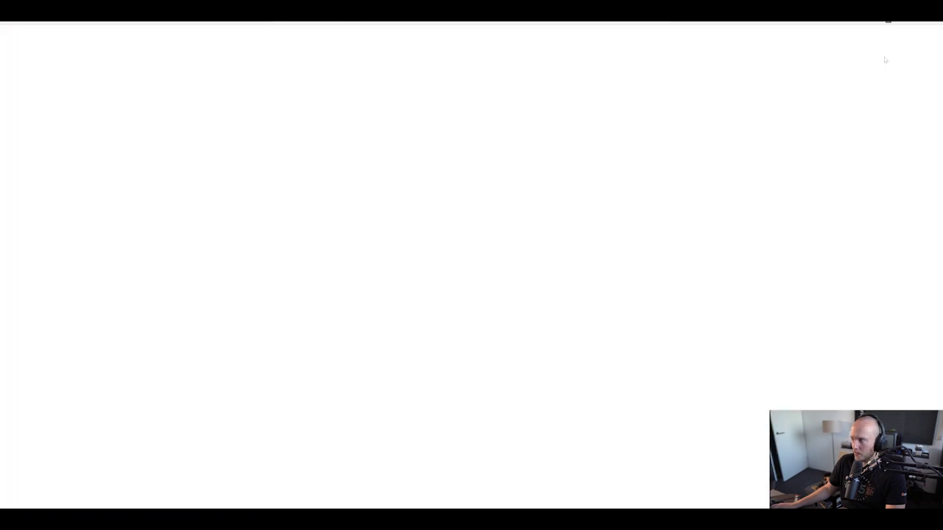
# Create a folder named hdri inside the project's HIP folder, open it and select its path
pyautogui.moveTo(322, 516)
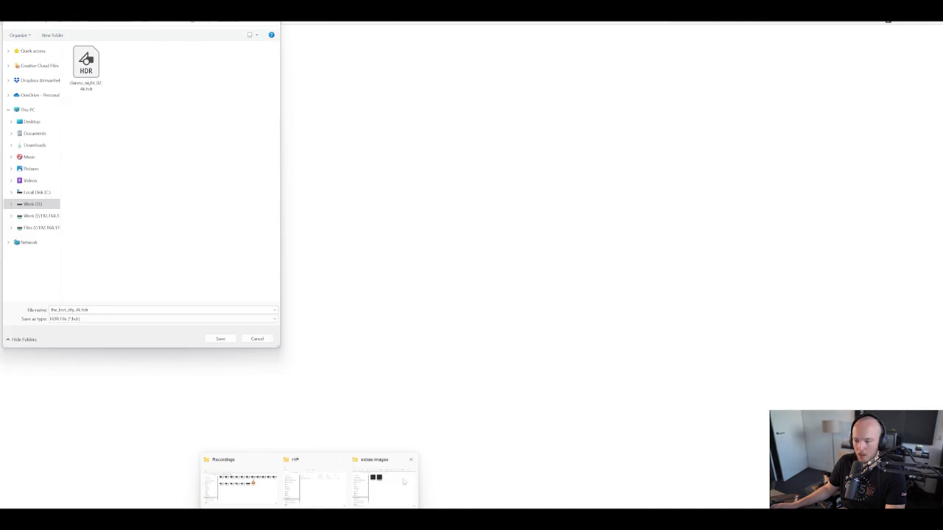
pyautogui.click(316, 483)
pyautogui.rightClick(631, 325)
pyautogui.rightClick(678, 317)
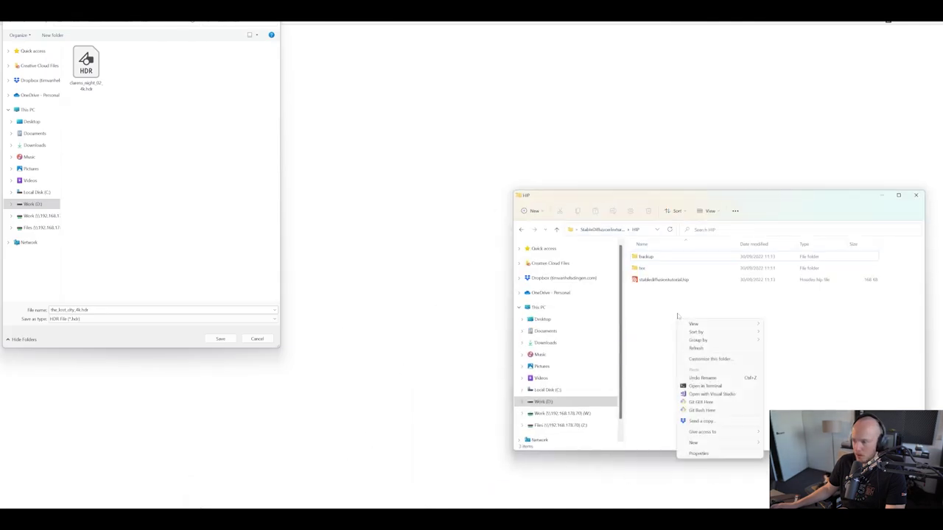
pyautogui.moveTo(737, 442)
pyautogui.click(790, 359)
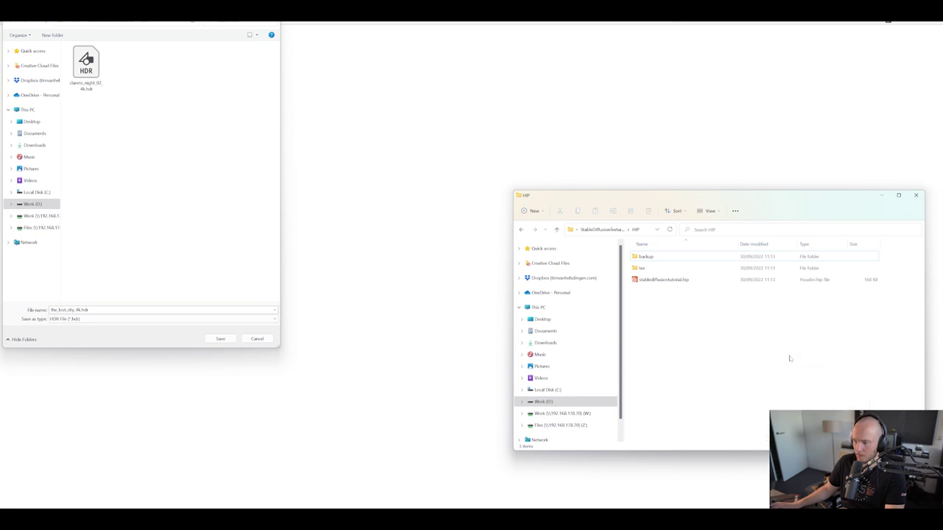
pyautogui.write('hd')
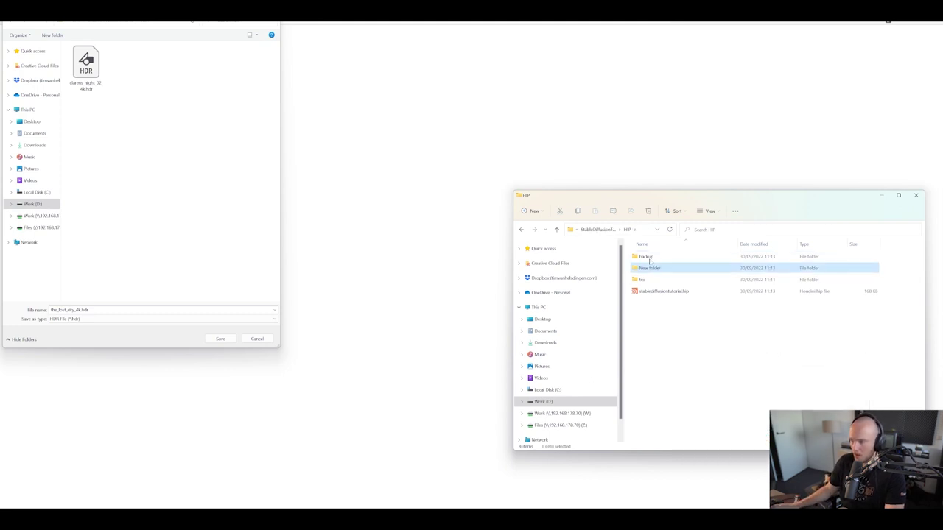
pyautogui.write('hdr')
pyautogui.press('Return')
pyautogui.doubleClick(649, 267)
pyautogui.click(649, 232)
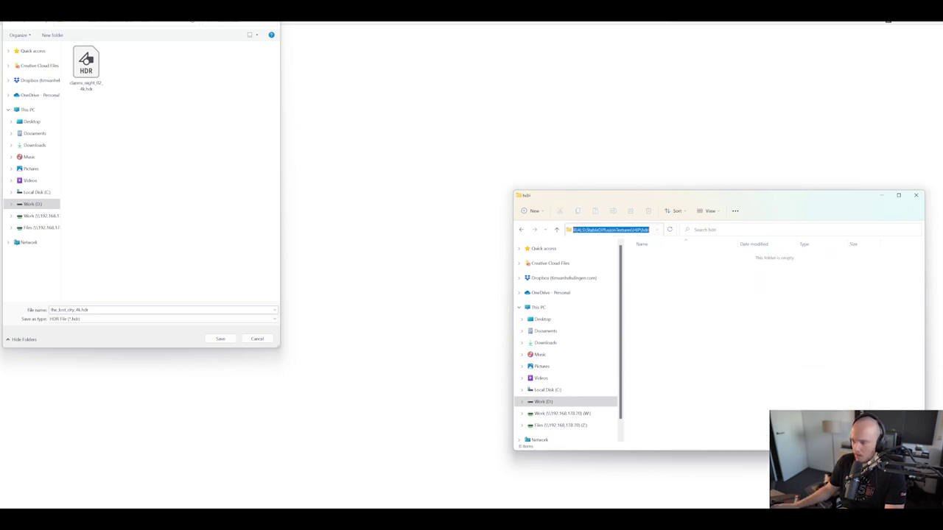
# Save the_lost_city_4k.hdr into the project's new hdri folder
pyautogui.click(158, 23)
pyautogui.hotkey('ctrl', 'v')
pyautogui.press('Return')
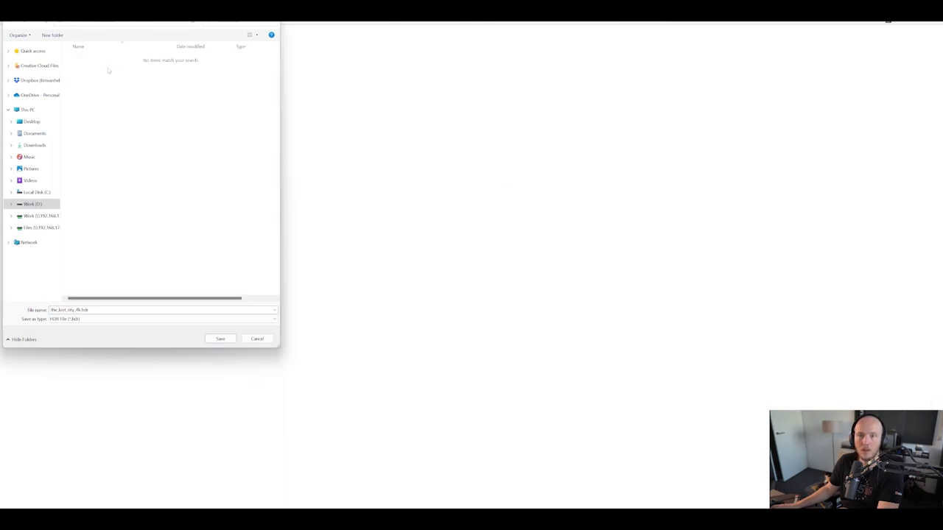
pyautogui.click(221, 339)
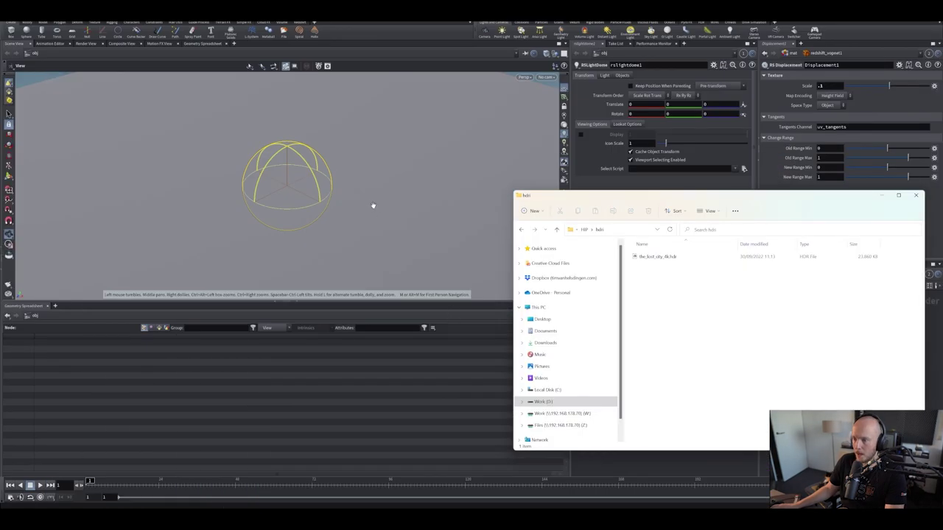
# Back in Houdini, load $HIP/hdri/the_lost_city_4k.hdr as the RS dome light's texture and save the scene
pyautogui.click(373, 206)
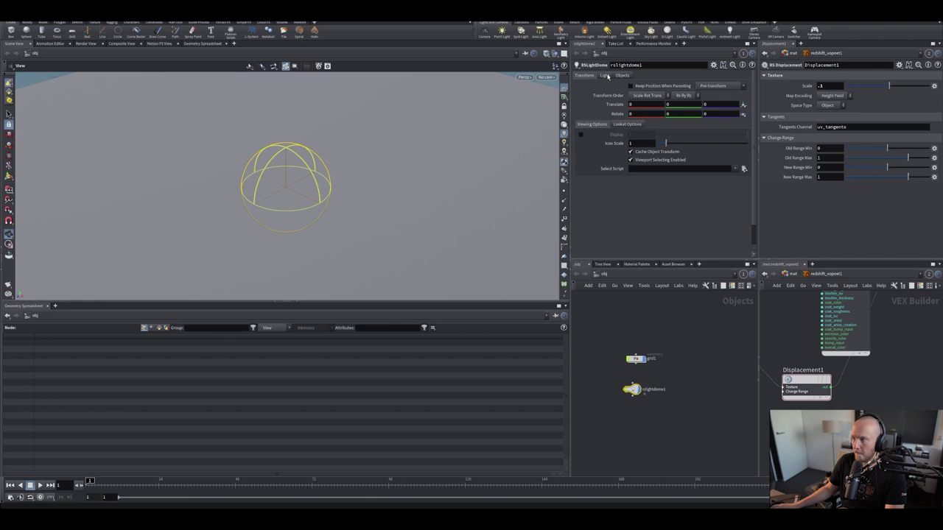
pyautogui.click(605, 76)
pyautogui.click(744, 154)
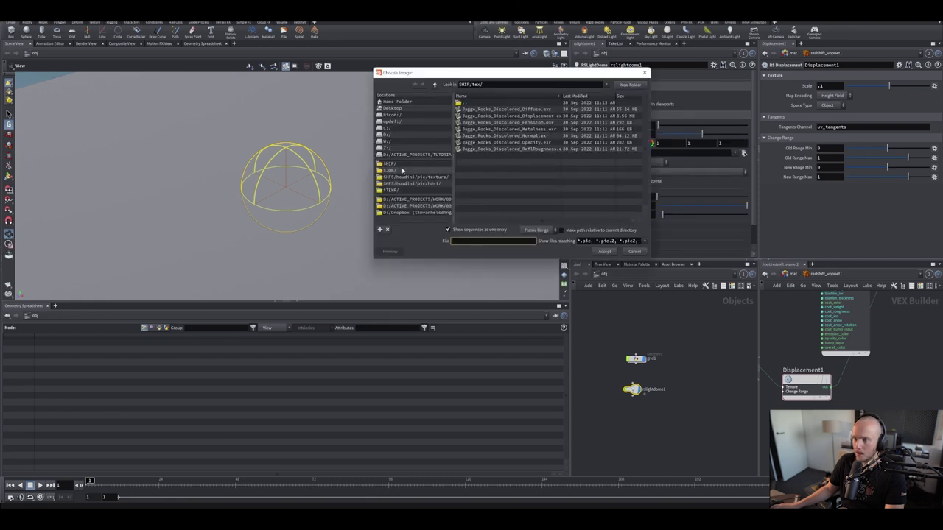
pyautogui.click(391, 163)
pyautogui.doubleClick(470, 110)
pyautogui.doubleClick(475, 109)
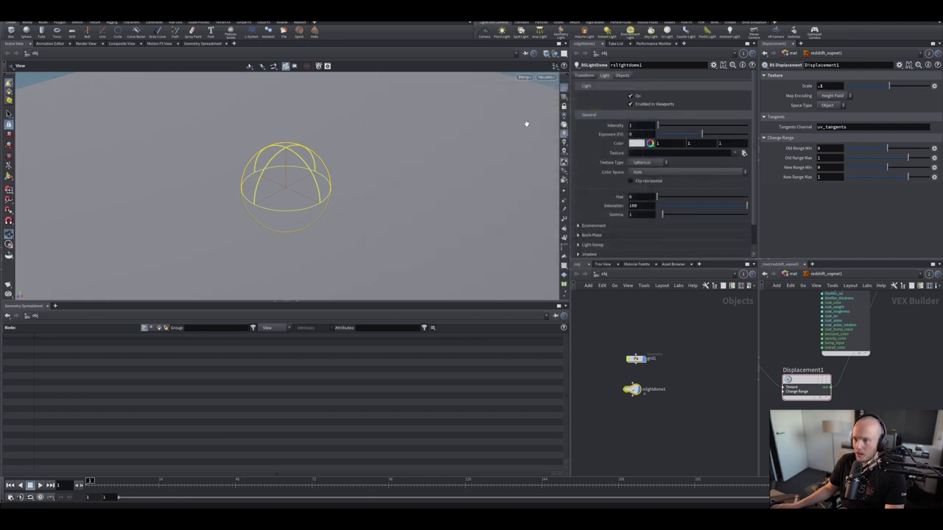
pyautogui.hotkey('ctrl', 's')
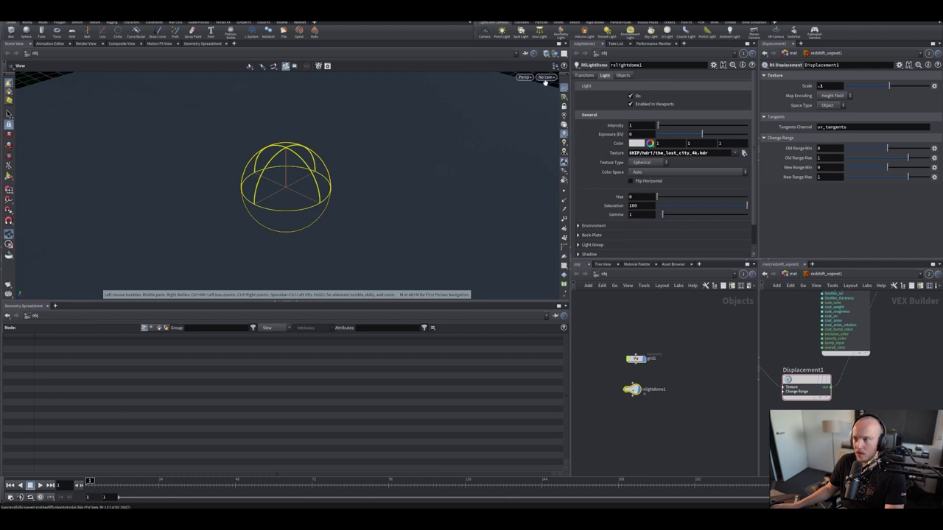
# Create a new camera from the current view, lock it to the view and reframe the grid
pyautogui.click(544, 77)
pyautogui.click(565, 102)
pyautogui.click(564, 106)
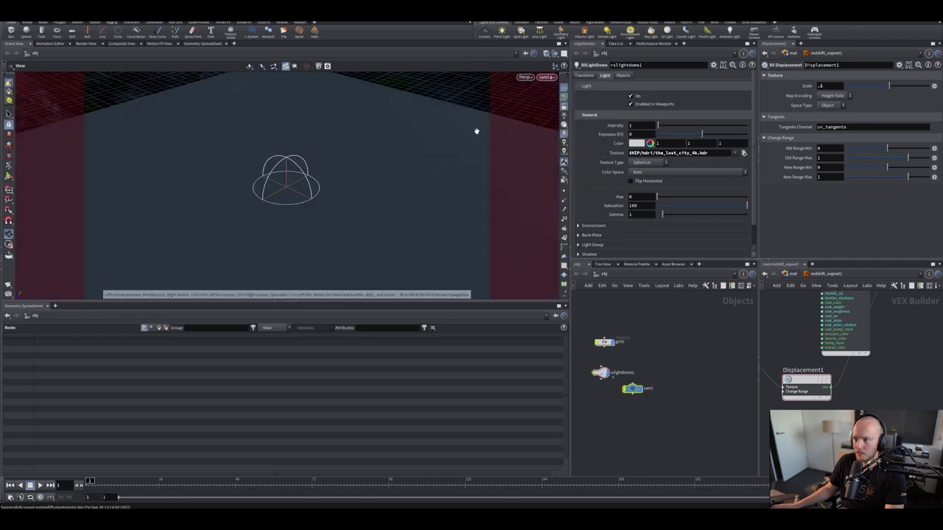
pyautogui.moveTo(421, 156); pyautogui.dragTo(297, 201)
# Add a Redshift RenderView pane beside the scene view and start rendering the scene
pyautogui.click(234, 44)
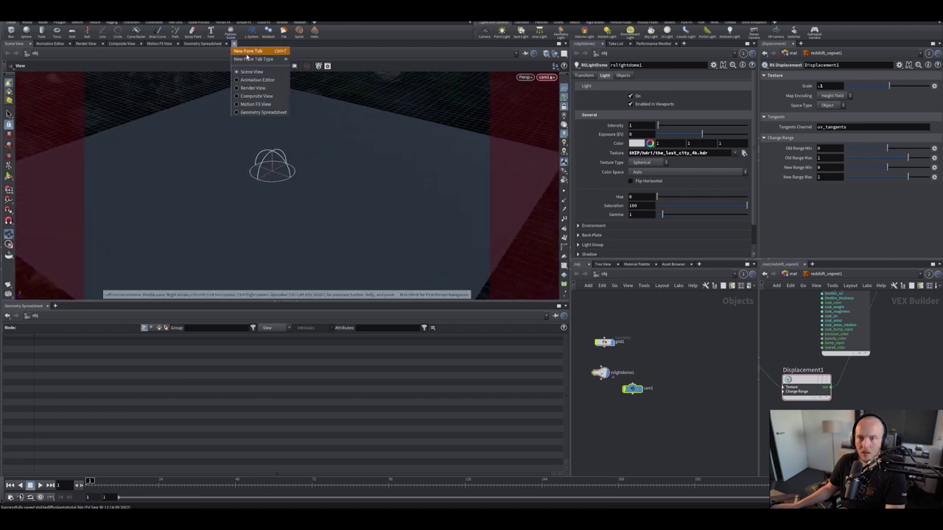
pyautogui.moveTo(248, 59)
pyautogui.click(336, 220)
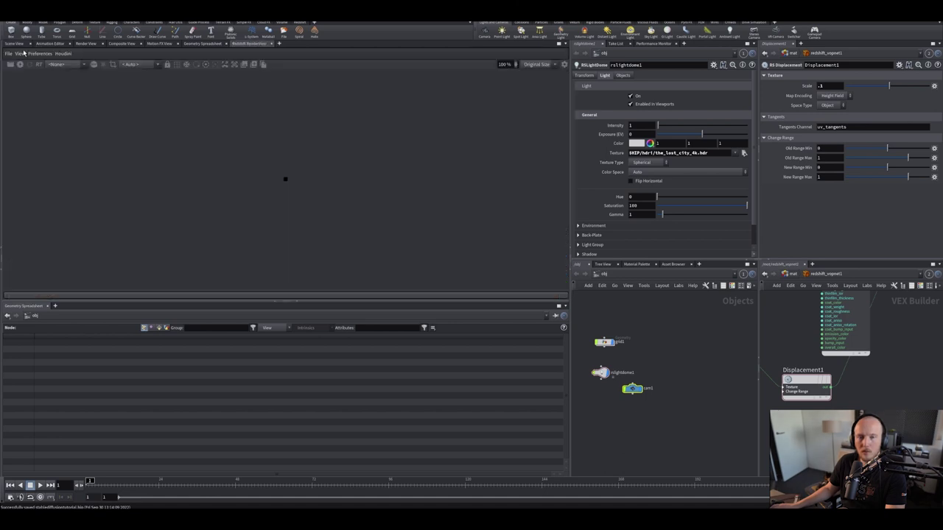
pyautogui.click(21, 66)
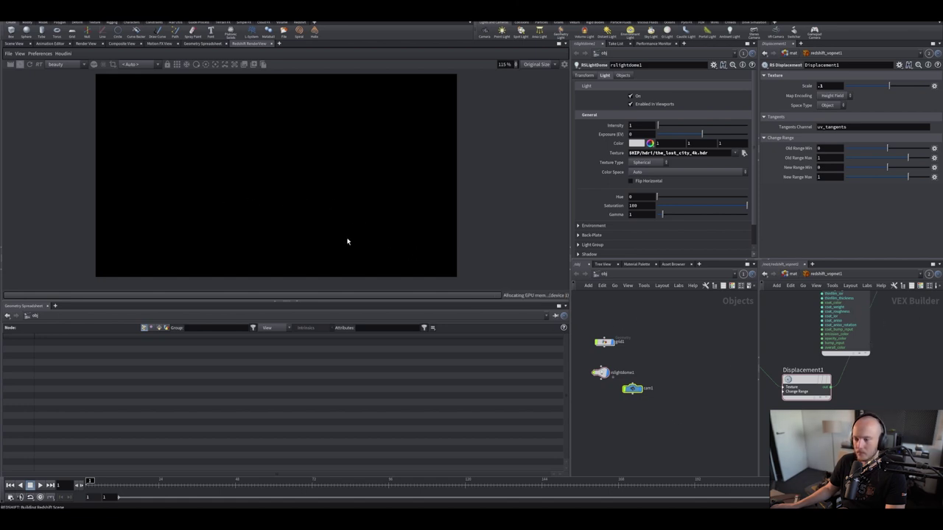
# Set the diffuse RS Texture node's color space to Auto
pyautogui.moveTo(844, 313); pyautogui.dragTo(936, 421)
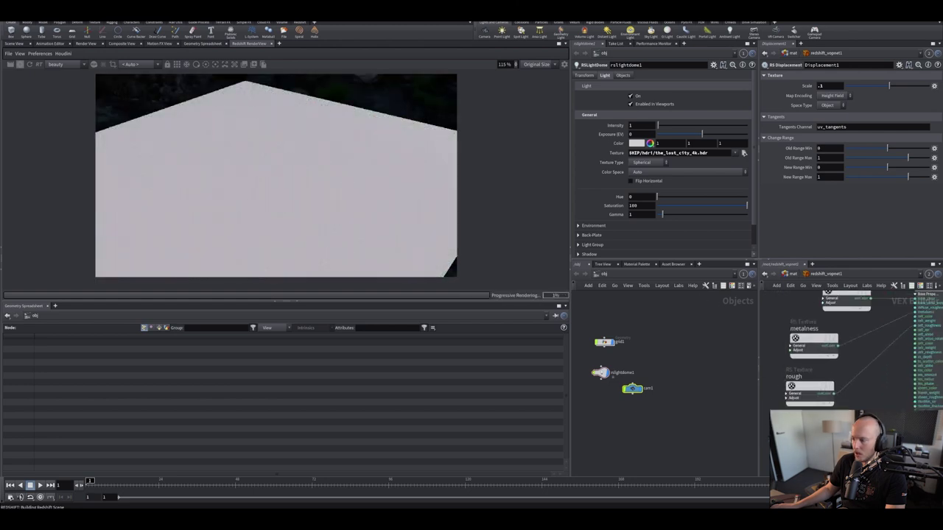
pyautogui.scroll(-3, 864, 422)
pyautogui.moveTo(850, 344); pyautogui.dragTo(854, 347)
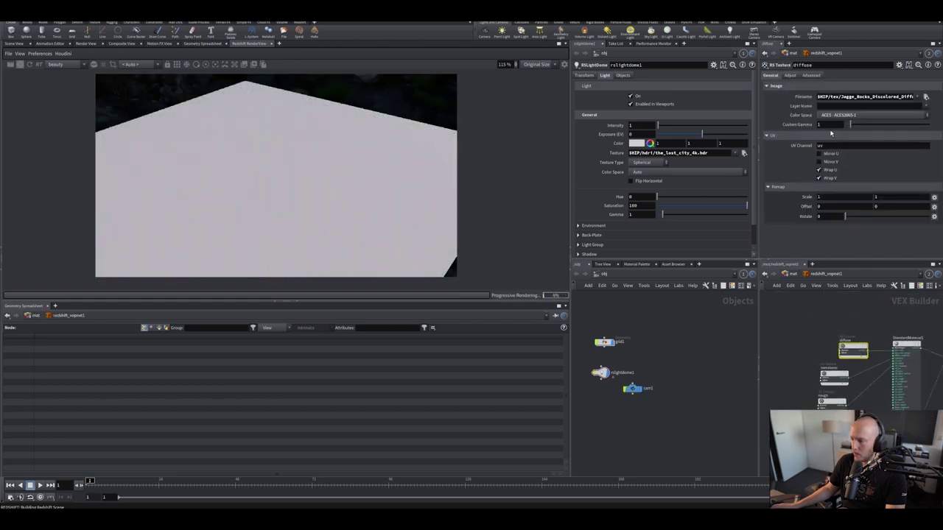
pyautogui.click(836, 115)
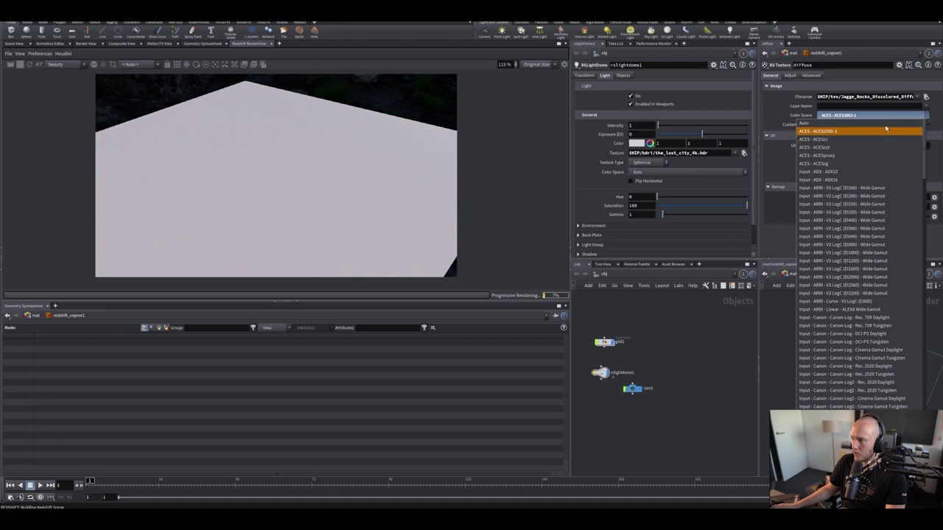
pyautogui.click(834, 124)
# Assign the redshift_vopnet1 material to the grid1 object and restart the render
pyautogui.click(603, 342)
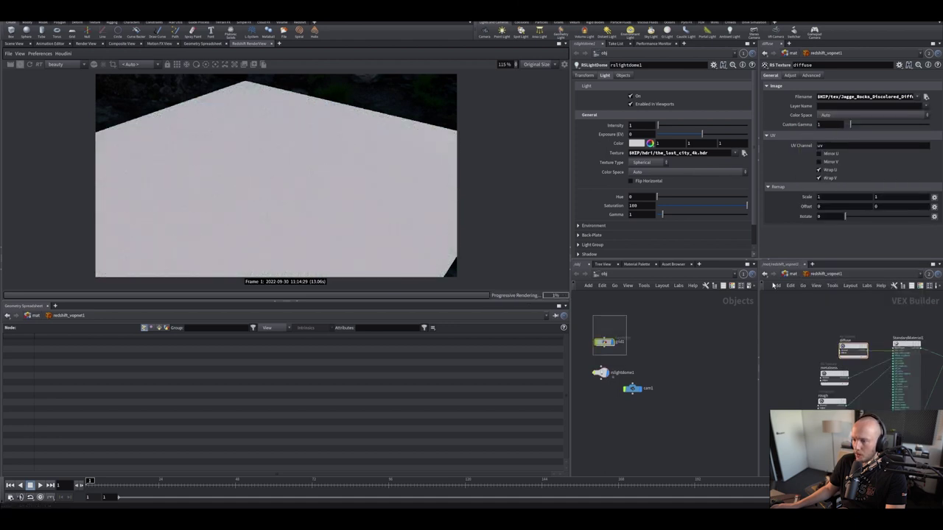
pyautogui.click(796, 274)
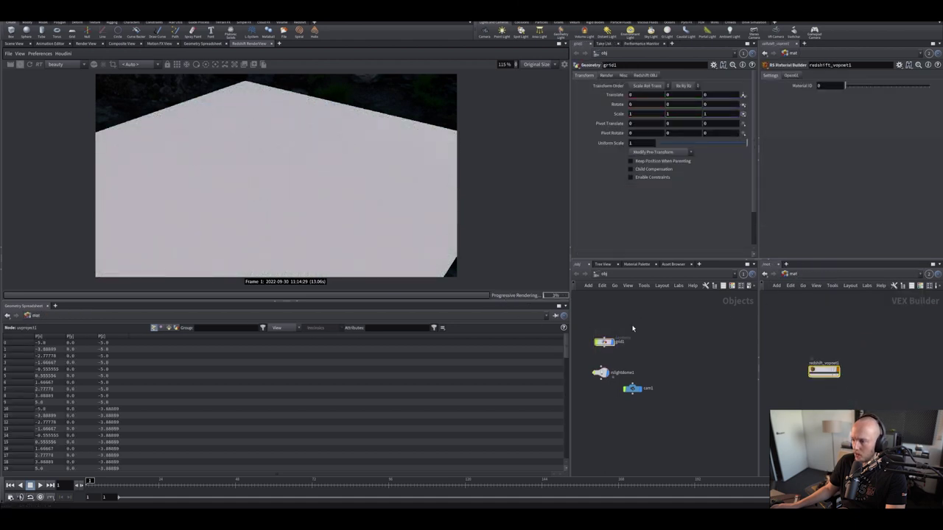
pyautogui.click(606, 76)
pyautogui.moveTo(824, 370); pyautogui.dragTo(639, 91)
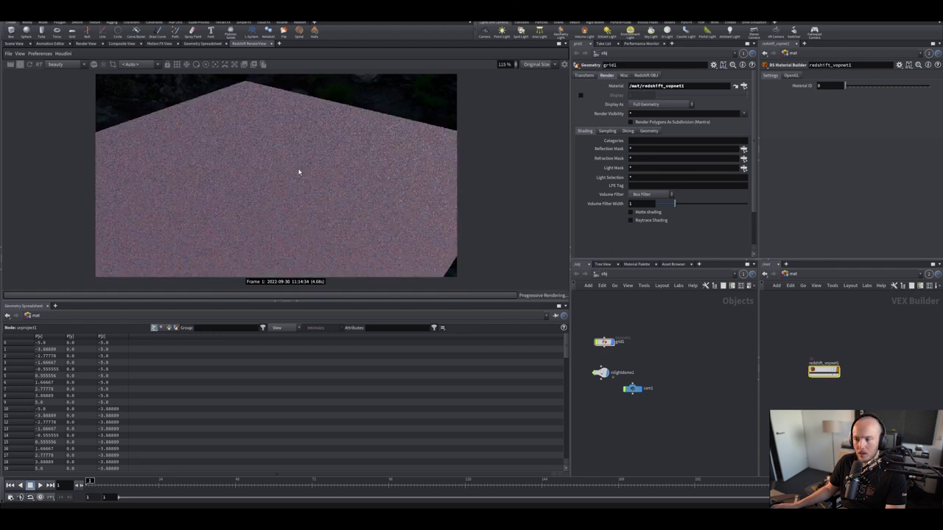
pyautogui.click(20, 65)
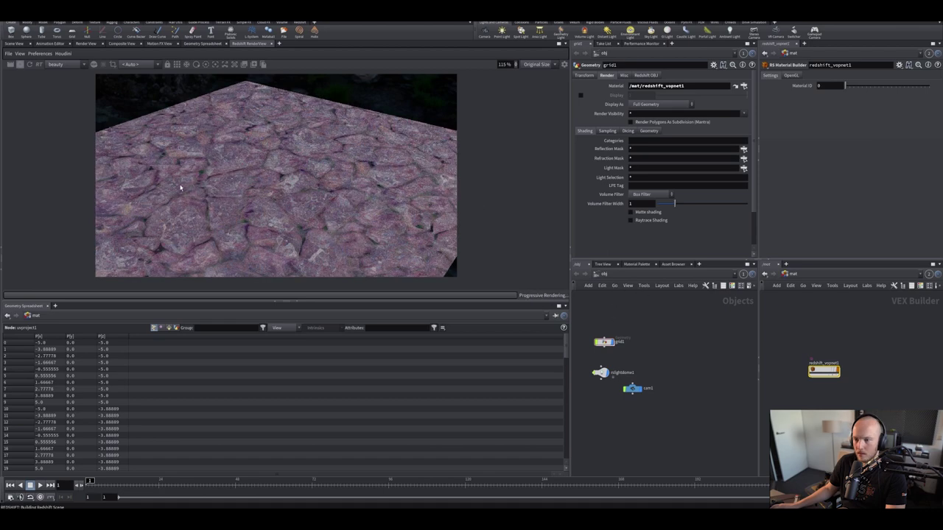
# Enable tessellation and displacement in grid1's Redshift object settings, checking the rocks in the render
pyautogui.scroll(2, 315, 206)
pyautogui.scroll(1, 315, 205)
pyautogui.click(646, 76)
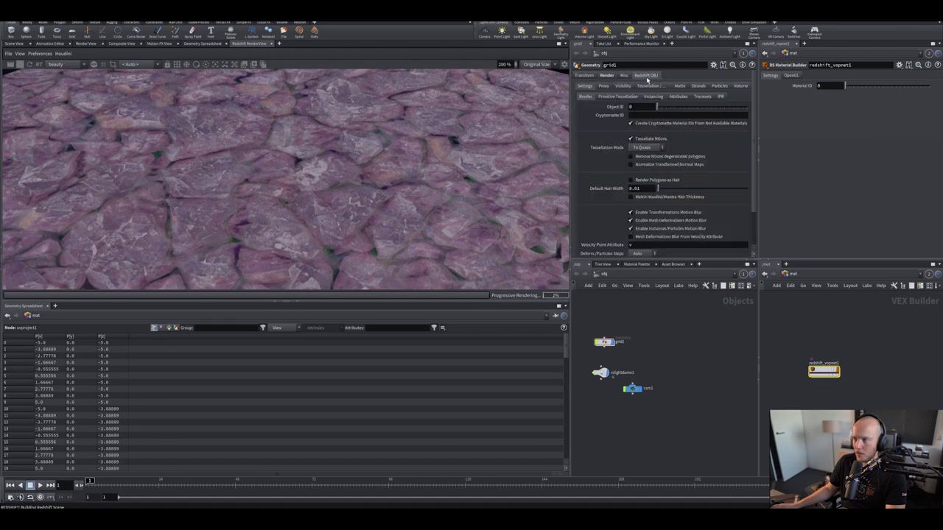
pyautogui.click(631, 104)
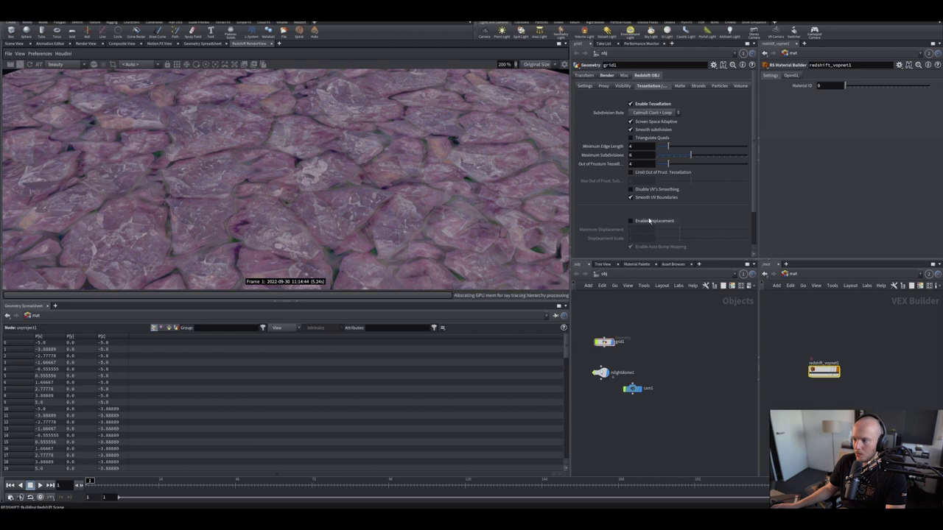
pyautogui.click(630, 221)
pyautogui.scroll(-3, 329, 168)
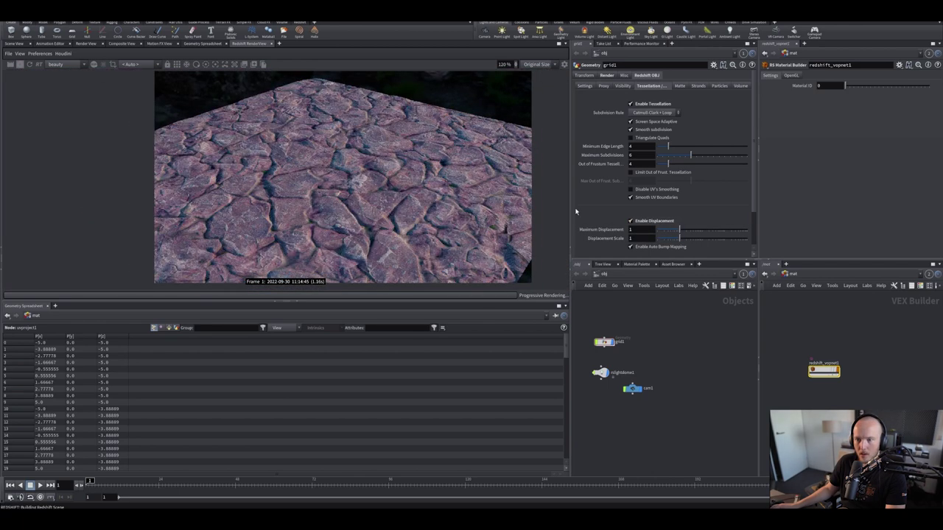
# Increase the scale of the Displacement1 node inside the redshift_vopnet1 material
pyautogui.doubleClick(824, 371)
pyautogui.click(853, 377)
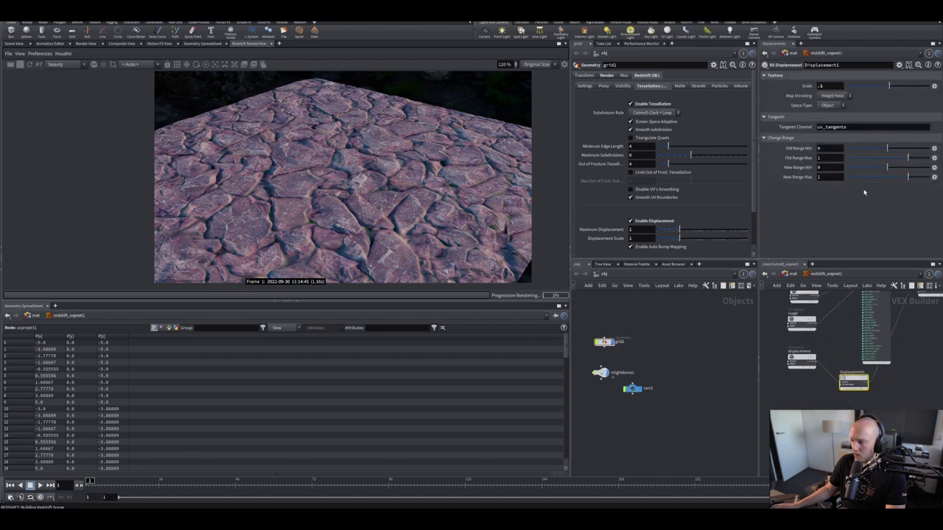
# Duplicate the displacement texture node, load the Jagge_Rocks_Discolored normal EXR into the copy and rename it normal
pyautogui.click(802, 359)
pyautogui.hotkey('ctrl', 'c')
pyautogui.hotkey('ctrl', 'v')
pyautogui.click(927, 98)
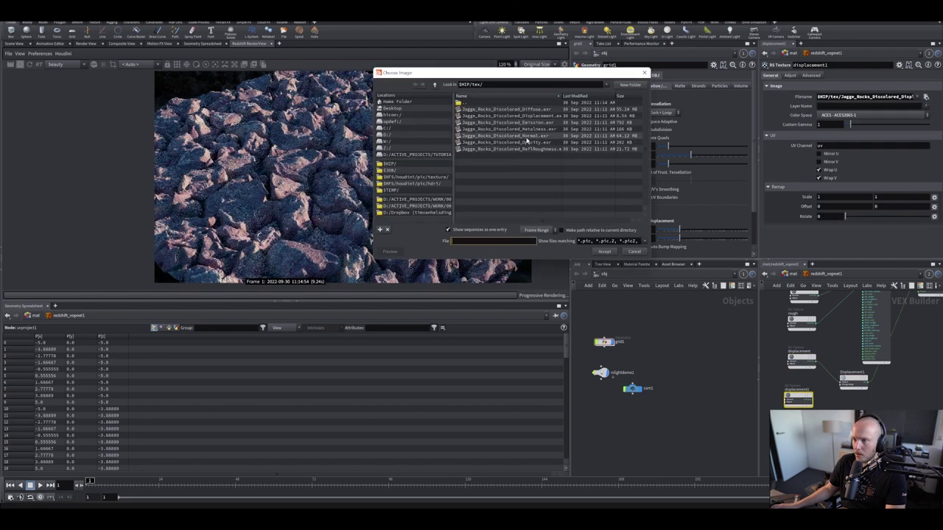
pyautogui.doubleClick(516, 135)
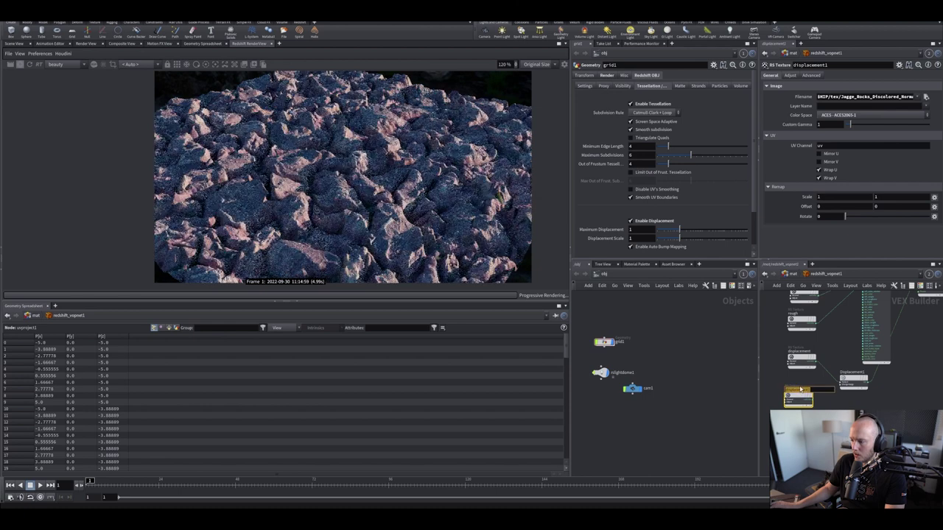
pyautogui.press('Return')
pyautogui.scroll(2, 801, 390)
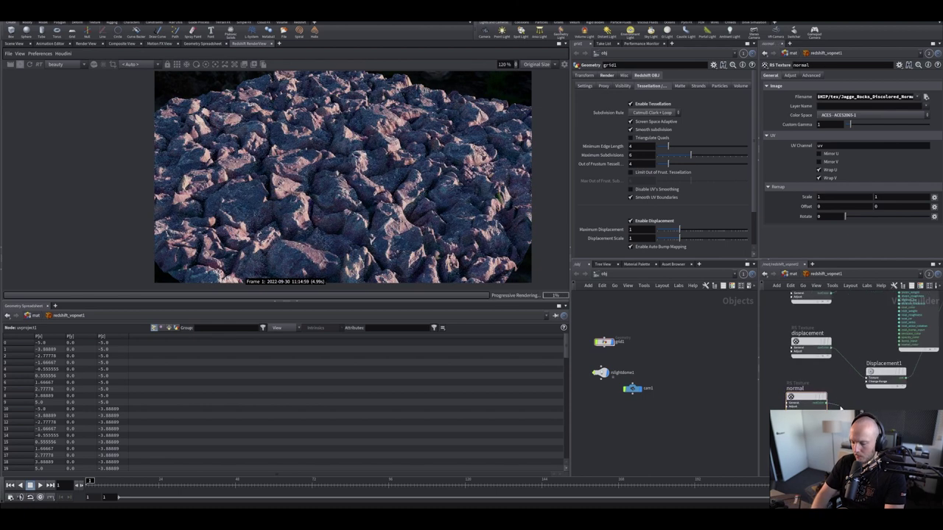
# Add an RS Normal Map node fed by the output of the normal texture node
pyautogui.press('Tab')
pyautogui.write('norm')
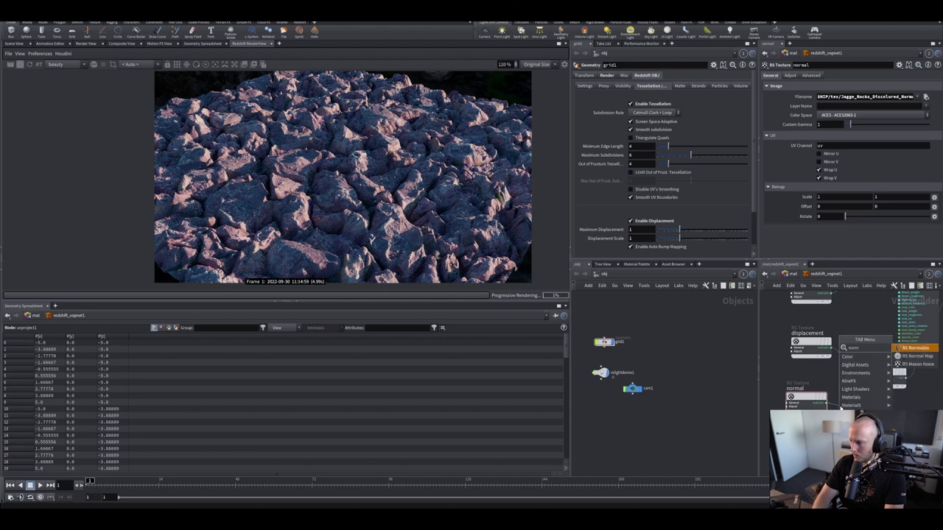
pyautogui.press('Down')
pyautogui.press('Return')
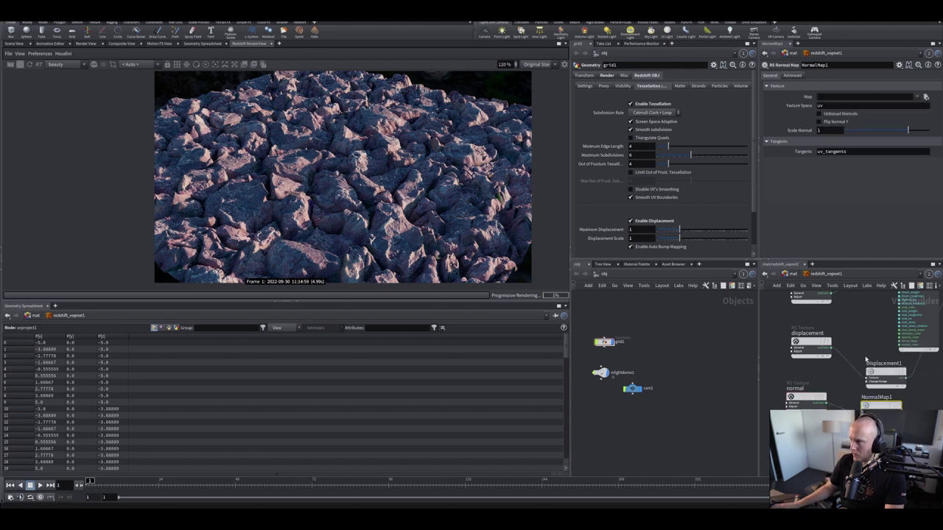
# Move the normal texture's file path into the Map parameter of NormalMap1 and delete the normal texture node
pyautogui.click(806, 399)
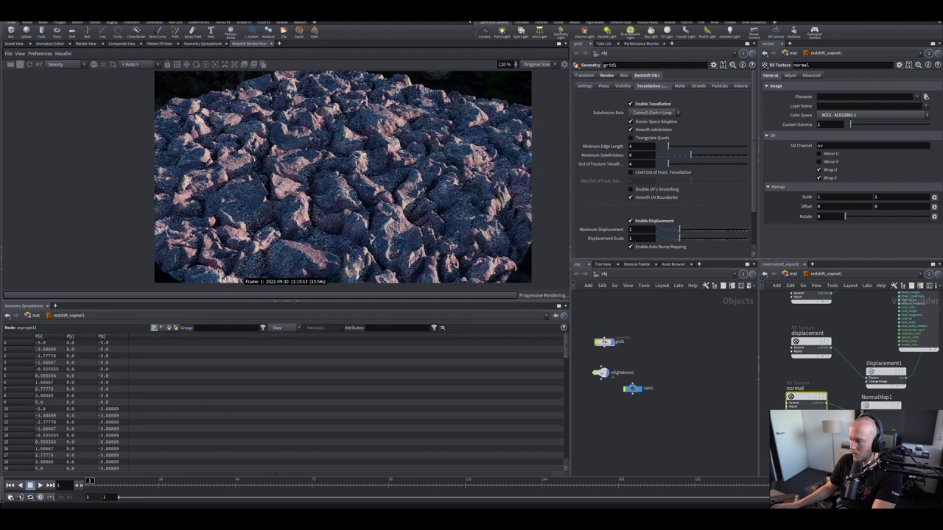
pyautogui.press('Delete')
pyautogui.click(864, 97)
pyautogui.hotkey('ctrl', 'v')
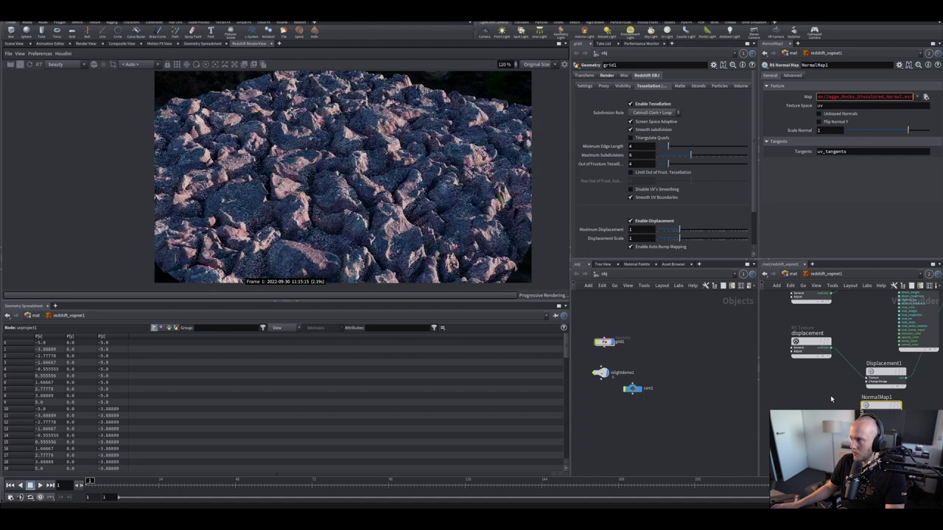
# Connect NormalMap1 to the Bump Map input of redshift_material1 and check the rocks in the render
pyautogui.scroll(-3, 831, 398)
pyautogui.moveTo(921, 309); pyautogui.dragTo(887, 332)
pyautogui.scroll(3, 888, 339)
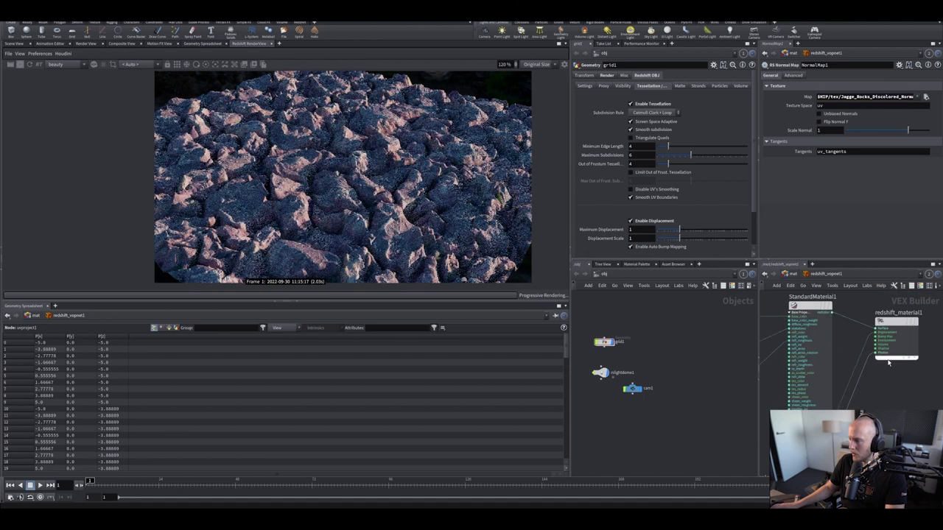
pyautogui.scroll(2, 888, 382)
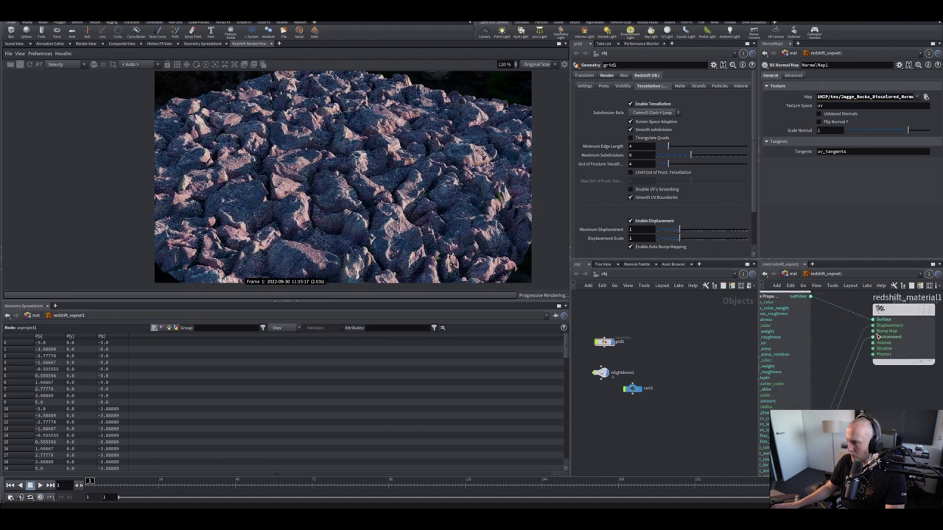
pyautogui.scroll(-3, 882, 346)
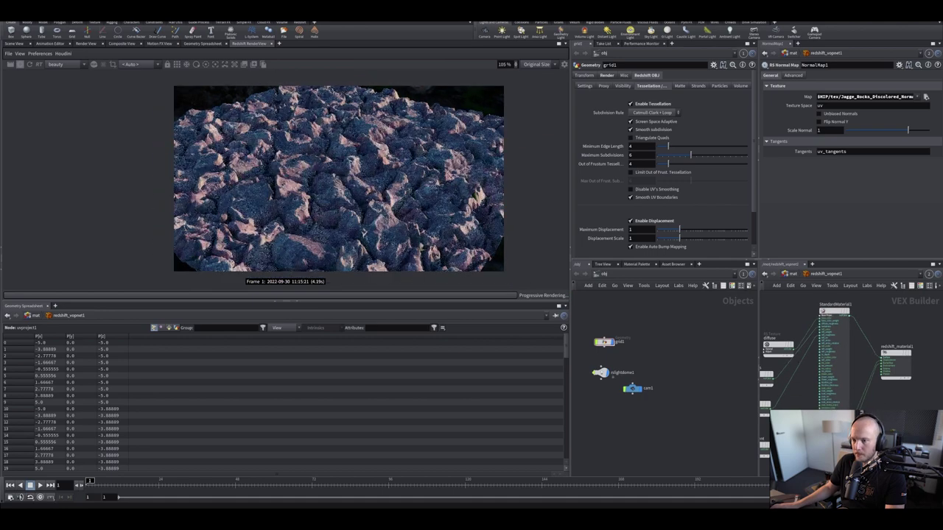
pyautogui.scroll(4, 341, 221)
pyautogui.scroll(-3, 358, 210)
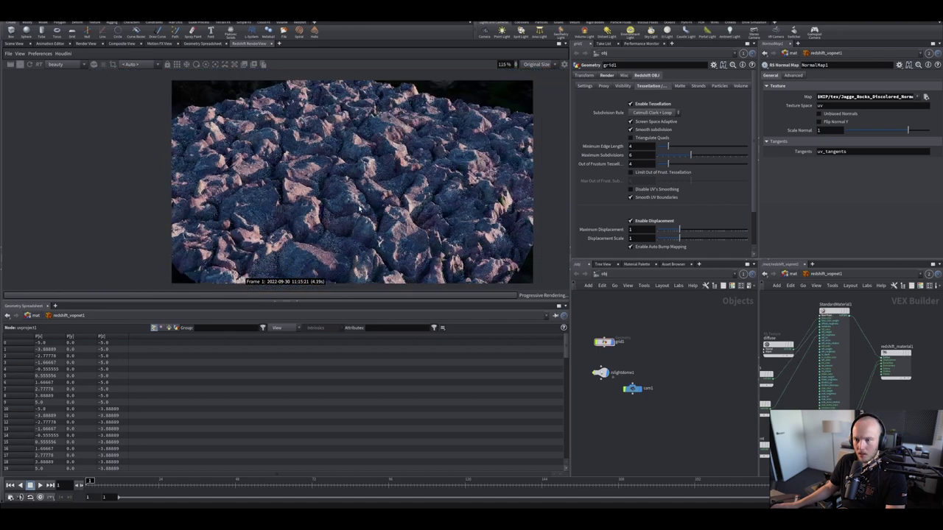
# Try a higher intensity on the rslightdome1 dome light
pyautogui.moveTo(640, 350); pyautogui.dragTo(644, 352)
pyautogui.click(603, 374)
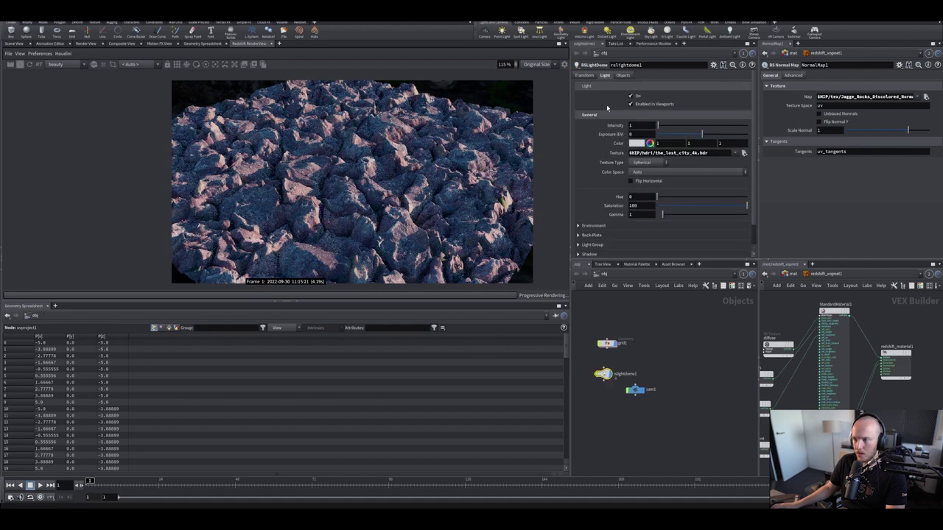
pyautogui.scroll(2, 353, 181)
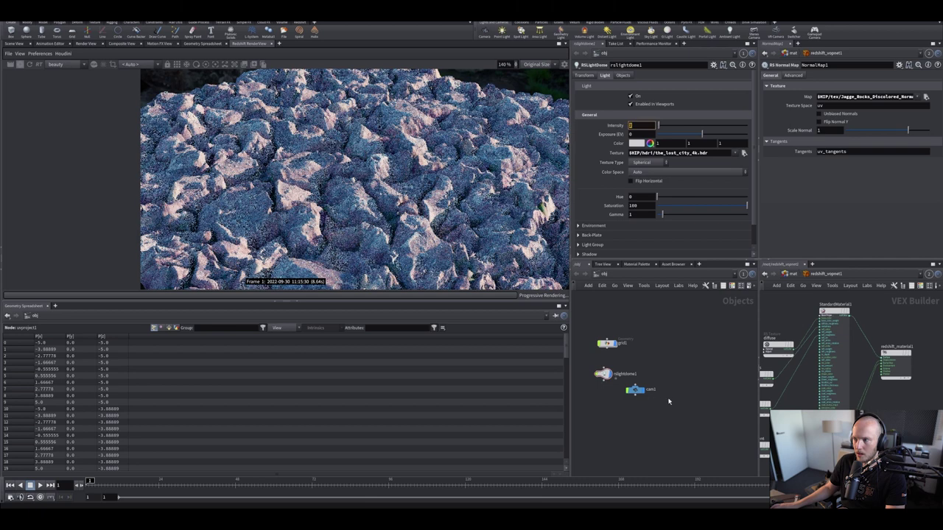
# Set the Displacement Scale of the grid1 object to .5
pyautogui.click(607, 343)
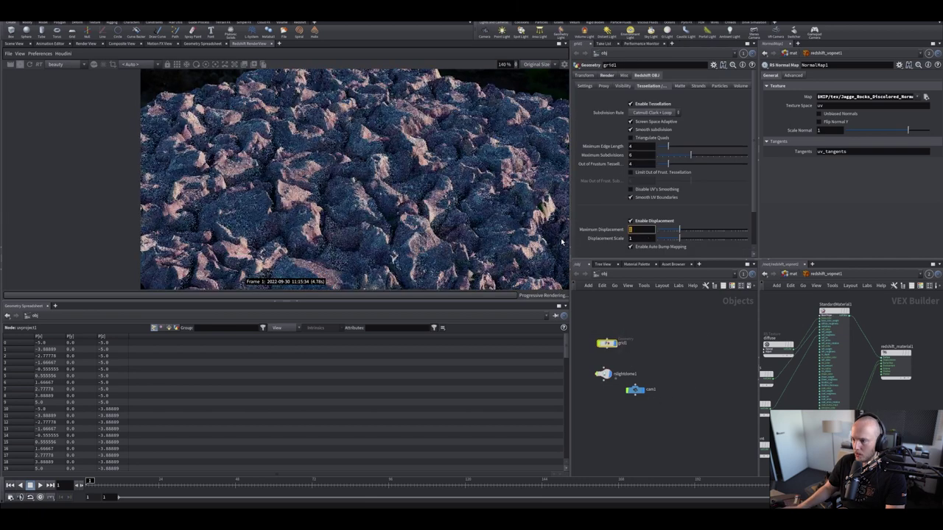
pyautogui.click(639, 238)
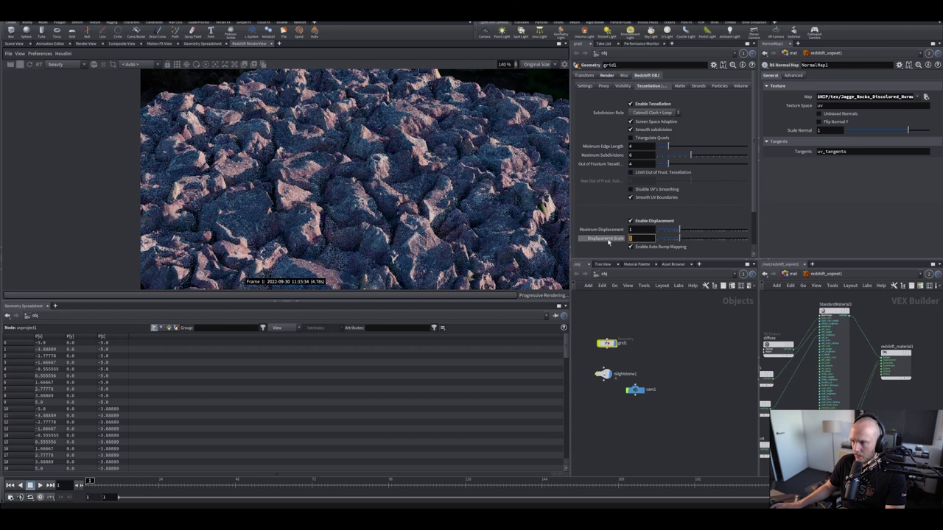
pyautogui.write('.5')
pyautogui.press('Return')
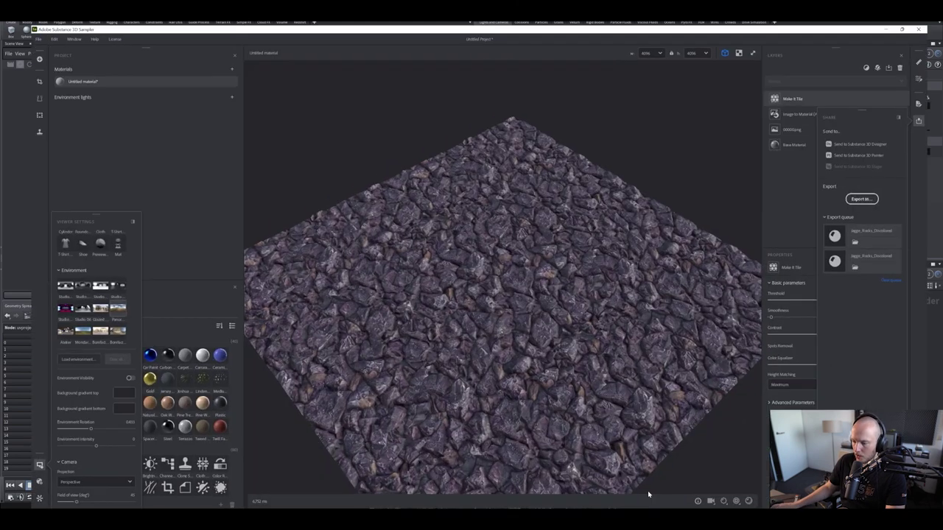
# Close Substance 3D Sampler without saving its project and inspect the displaced rocks up close in the Houdini render
pyautogui.hotkey('alt', 'F4')
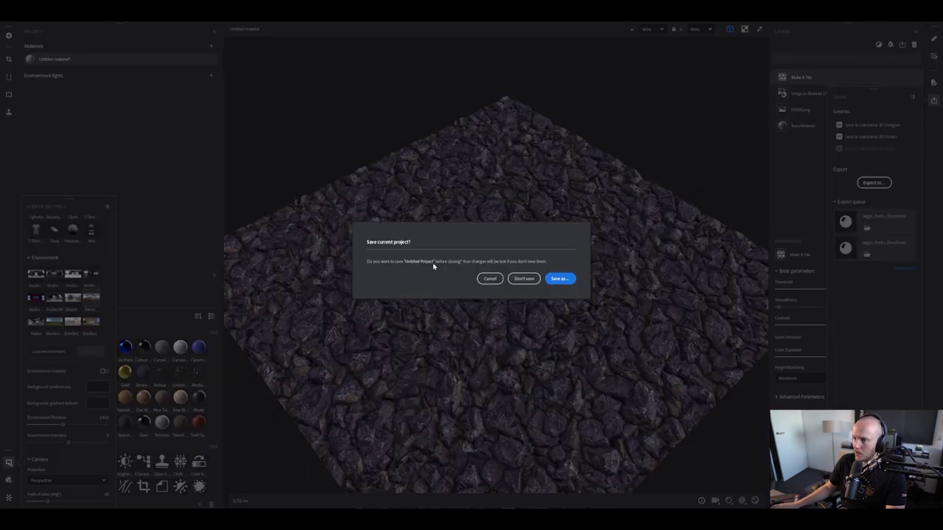
pyautogui.click(528, 281)
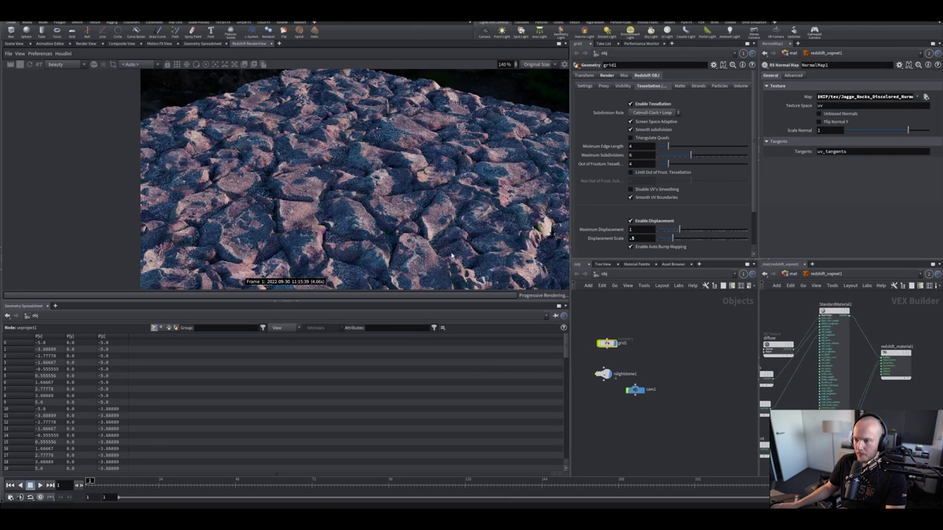
pyautogui.scroll(2, 332, 194)
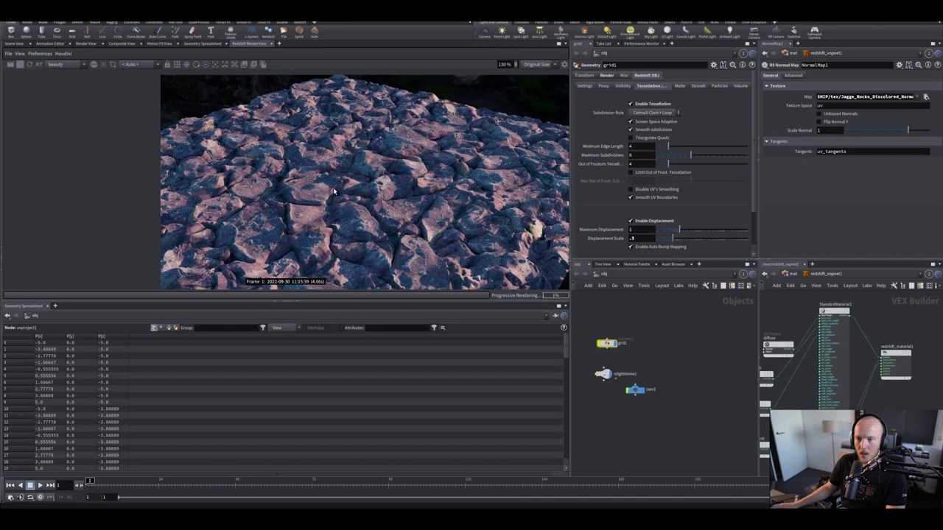
pyautogui.scroll(5, 332, 193)
pyautogui.scroll(-4, 331, 194)
pyautogui.moveTo(400, 224); pyautogui.dragTo(357, 165)
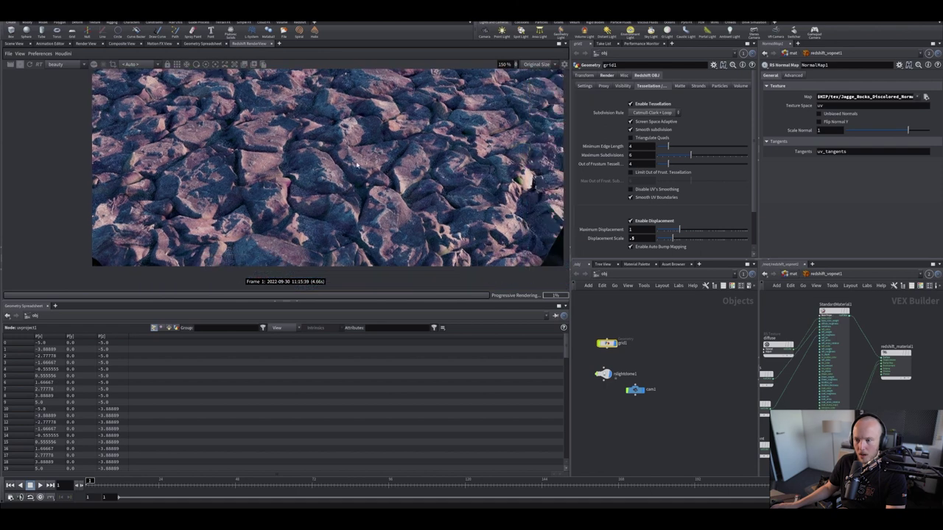
pyautogui.scroll(-3, 456, 234)
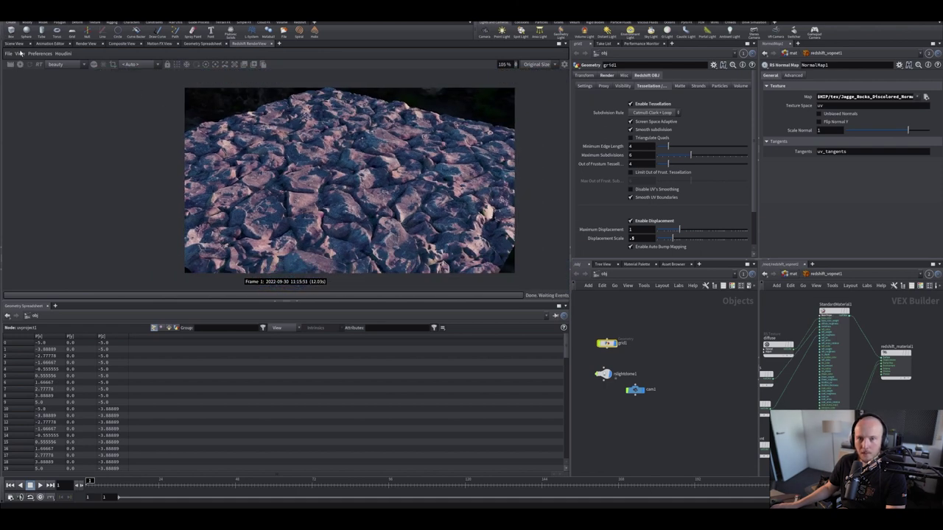
# Copy the diffuse texture's remap Scale and paste it as a relative reference onto the metalness texture's Scale
pyautogui.click(14, 43)
pyautogui.hscroll(-2, 823, 315)
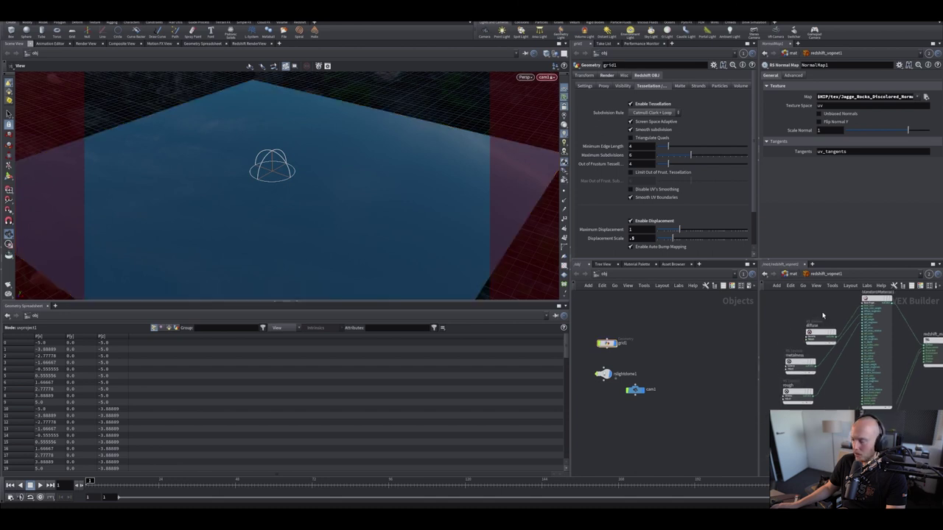
pyautogui.click(820, 333)
pyautogui.rightClick(805, 197)
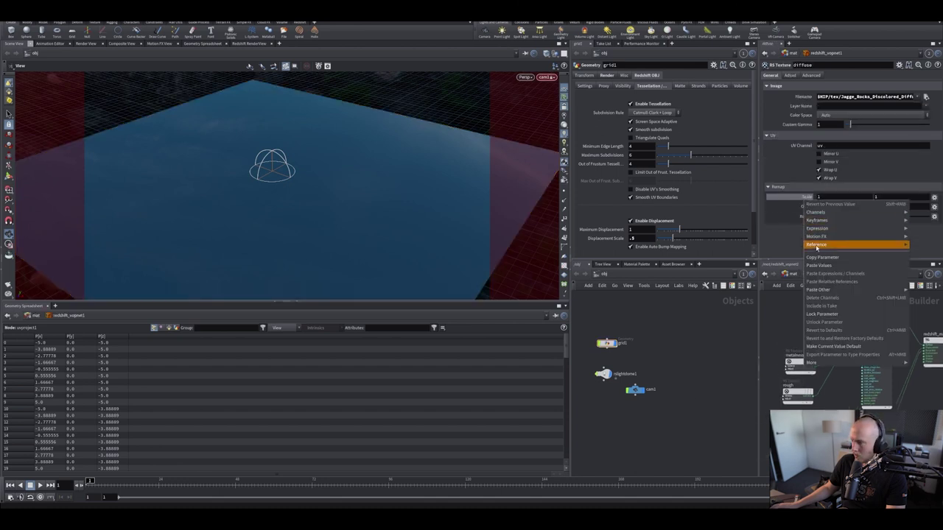
pyautogui.click(823, 257)
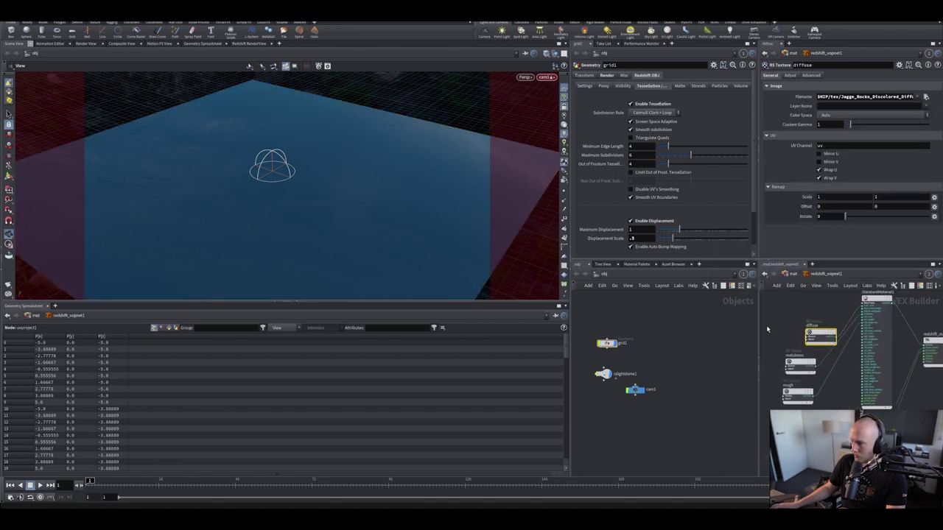
pyautogui.click(800, 366)
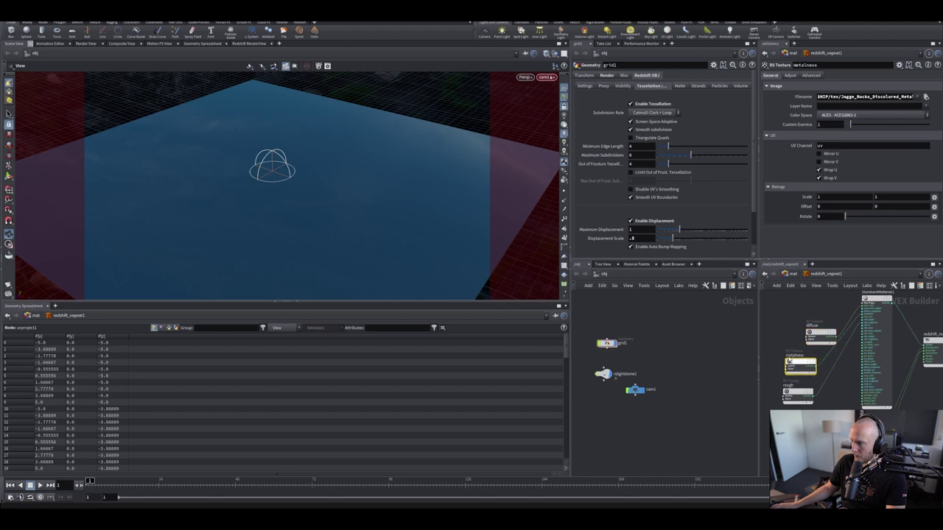
pyautogui.rightClick(807, 197)
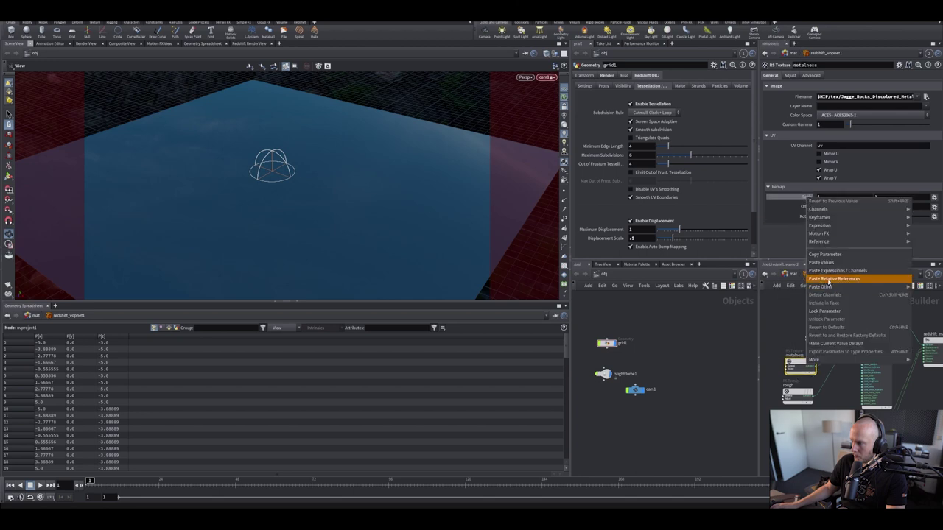
pyautogui.click(840, 276)
# Paste the diffuse Scale as a relative reference onto the Scale of the rough and displacement textures
pyautogui.click(798, 398)
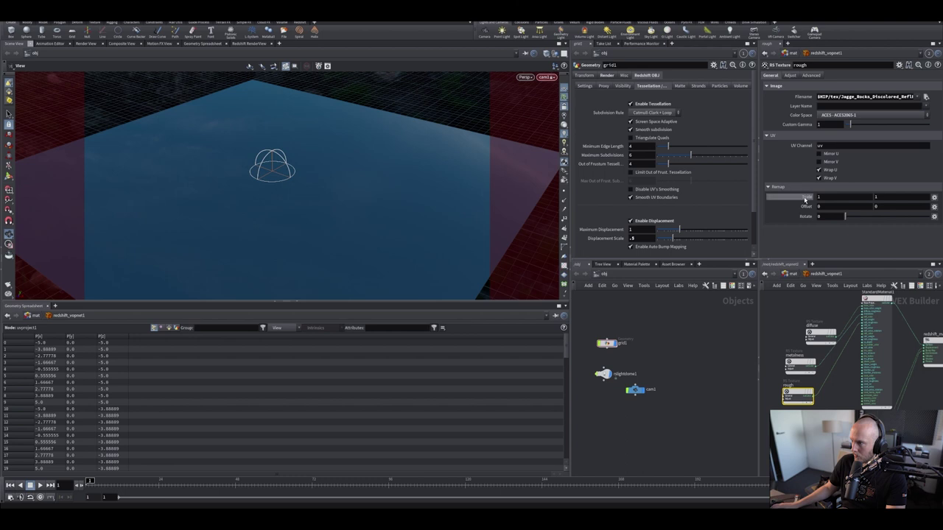
pyautogui.rightClick(807, 196)
pyautogui.click(828, 283)
pyautogui.click(798, 406)
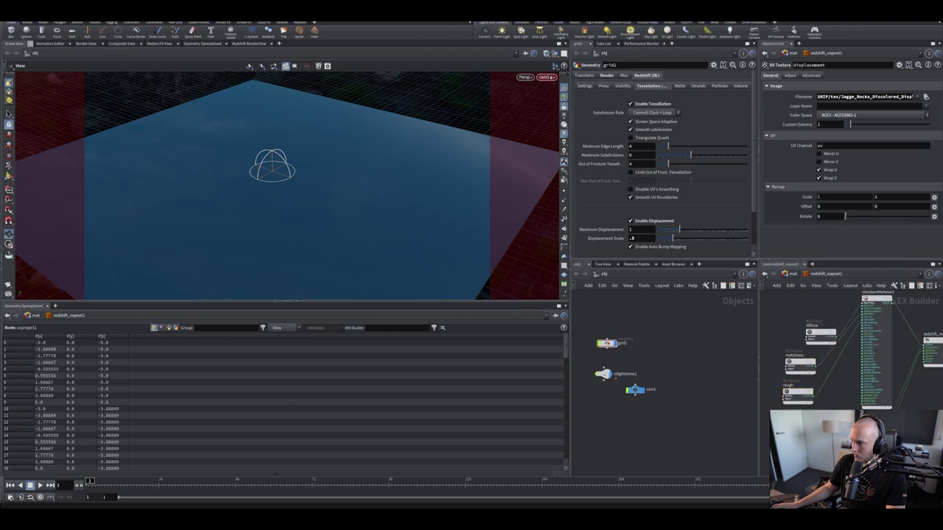
pyautogui.rightClick(807, 197)
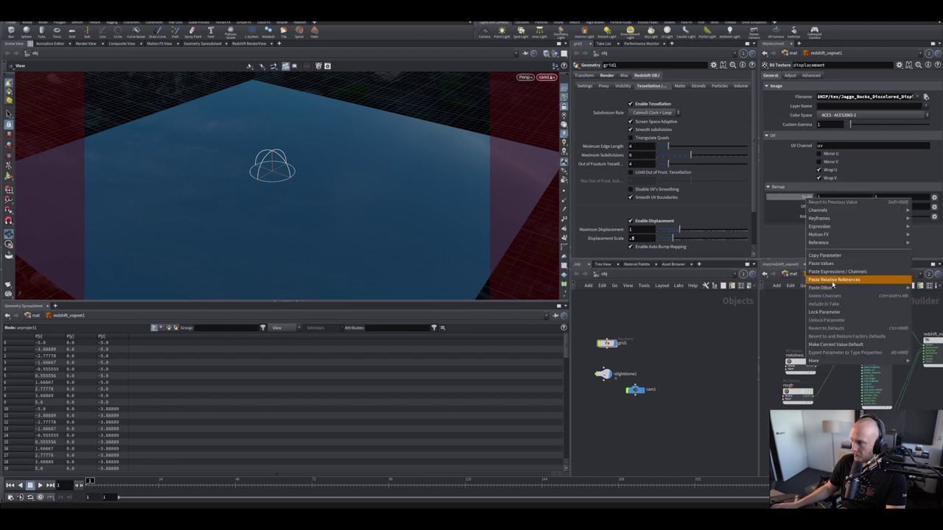
pyautogui.click(828, 283)
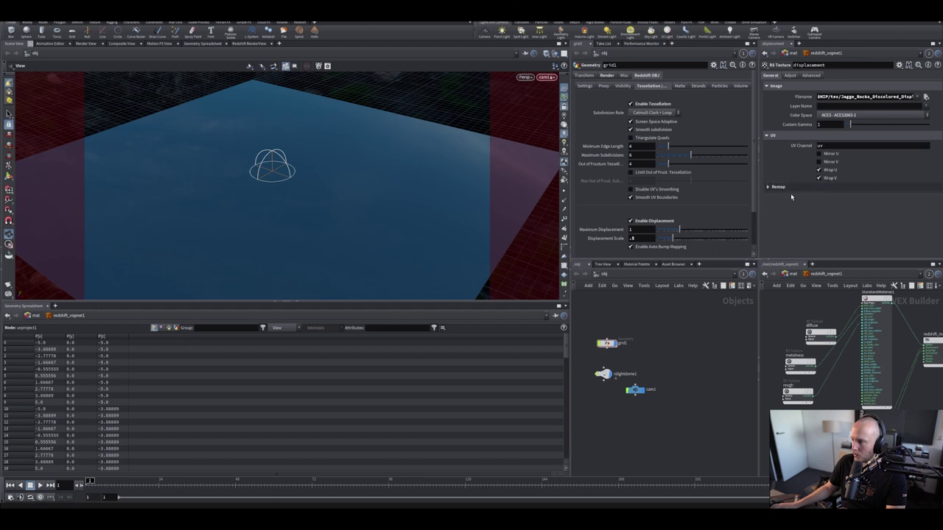
# Set both values of the displacement texture's linked remap Scale to 2
pyautogui.click(811, 196)
pyautogui.write('2')
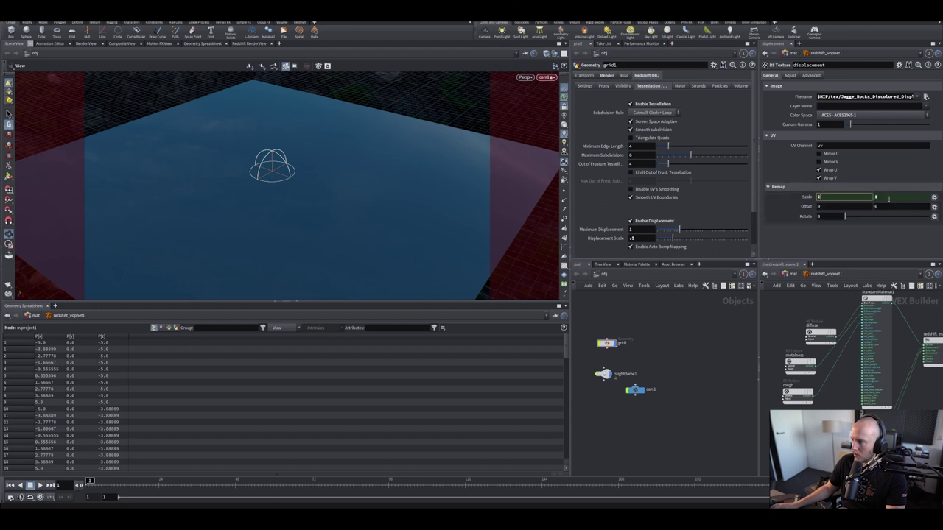
pyautogui.moveTo(889, 201); pyautogui.dragTo(804, 206)
pyautogui.write('2')
pyautogui.press('Return')
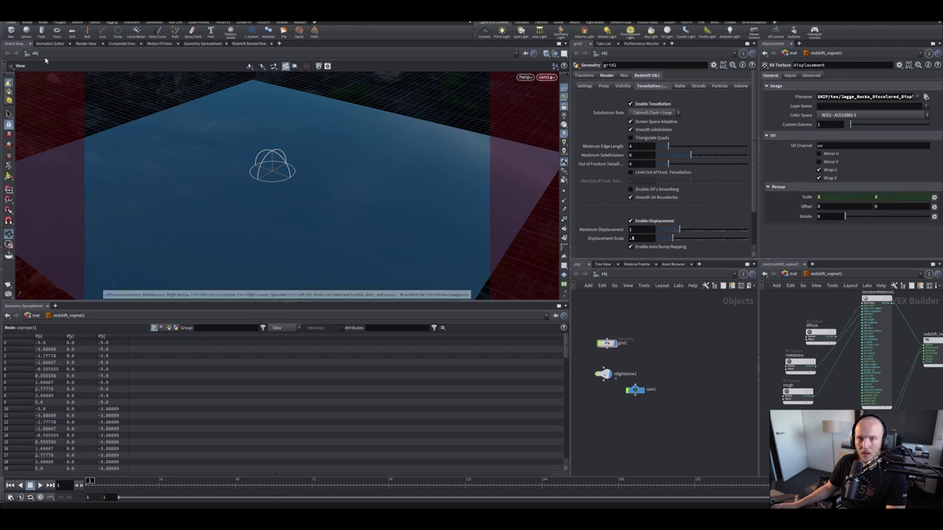
# Return to the Redshift RenderView and restart the render to check the rescaled rock textures
pyautogui.click(250, 43)
pyautogui.click(21, 65)
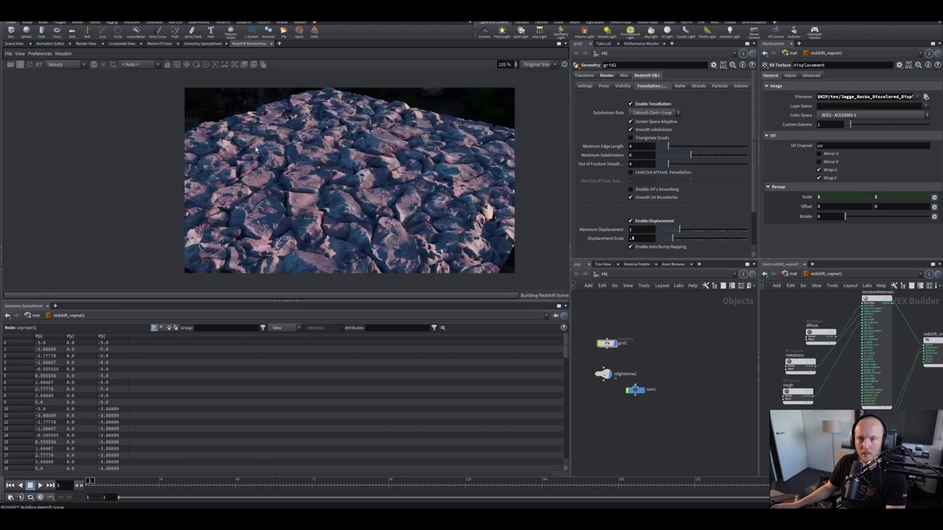
pyautogui.scroll(2, 289, 168)
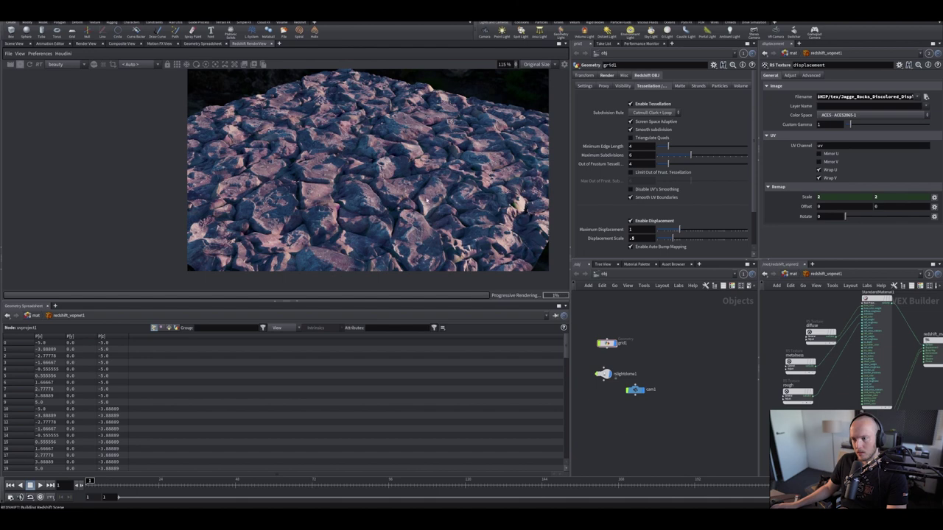
# Examine the rescaled, displaced rock surface in the Redshift render, both close up and as a whole
pyautogui.scroll(-1, 425, 171)
pyautogui.scroll(2, 410, 181)
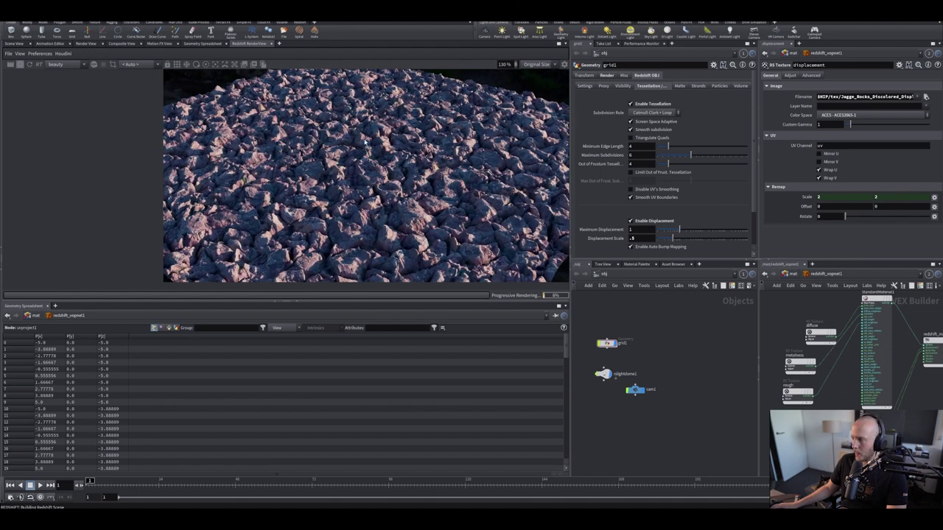
pyautogui.scroll(-1, 301, 152)
pyautogui.scroll(8, 300, 152)
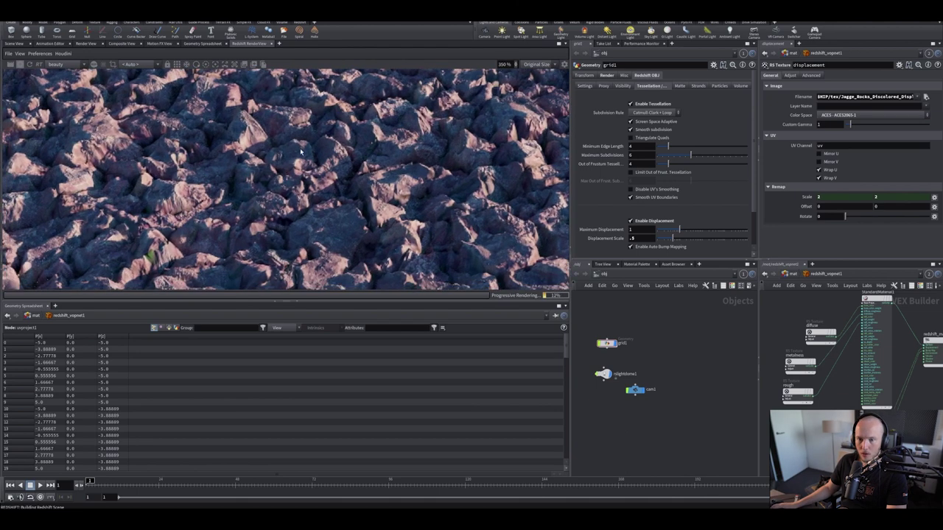
pyautogui.moveTo(301, 152); pyautogui.dragTo(314, 139)
pyautogui.click(606, 342)
pyautogui.moveTo(397, 219); pyautogui.dragTo(405, 257)
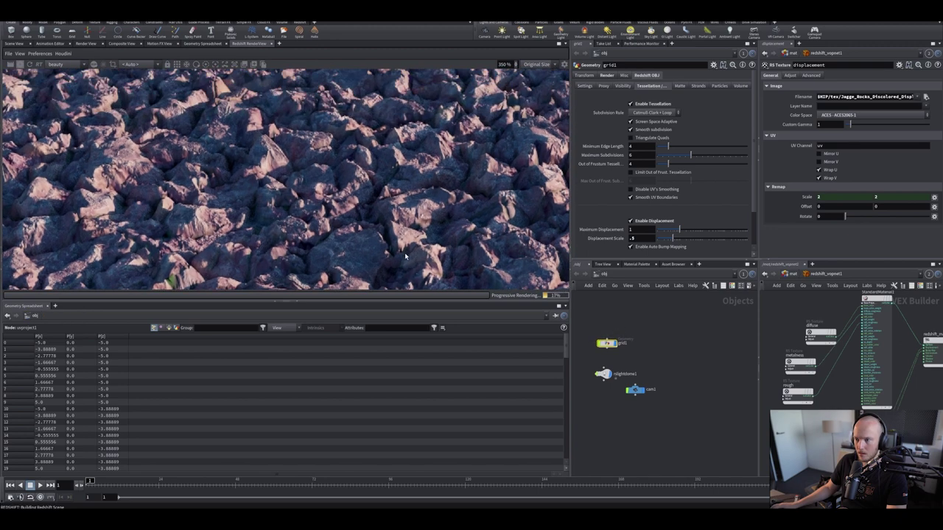
pyautogui.scroll(-4, 405, 256)
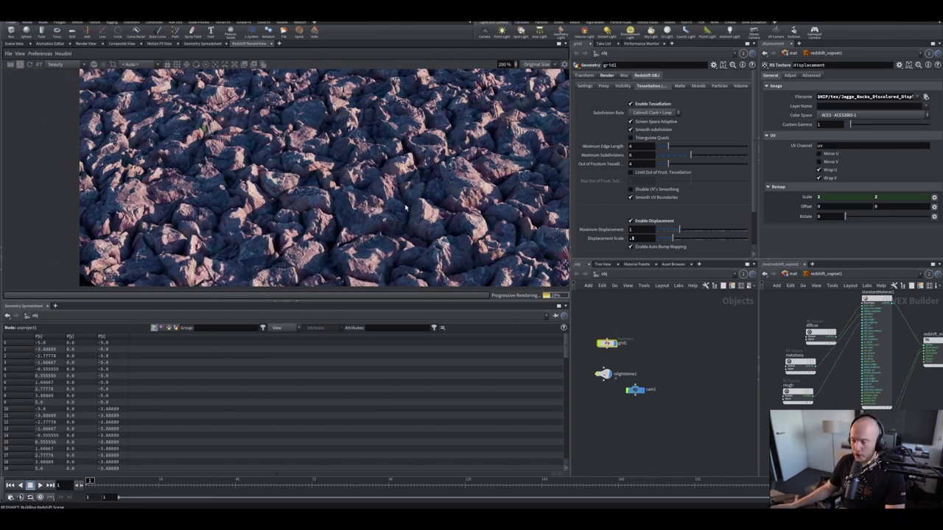
pyautogui.scroll(5, 405, 208)
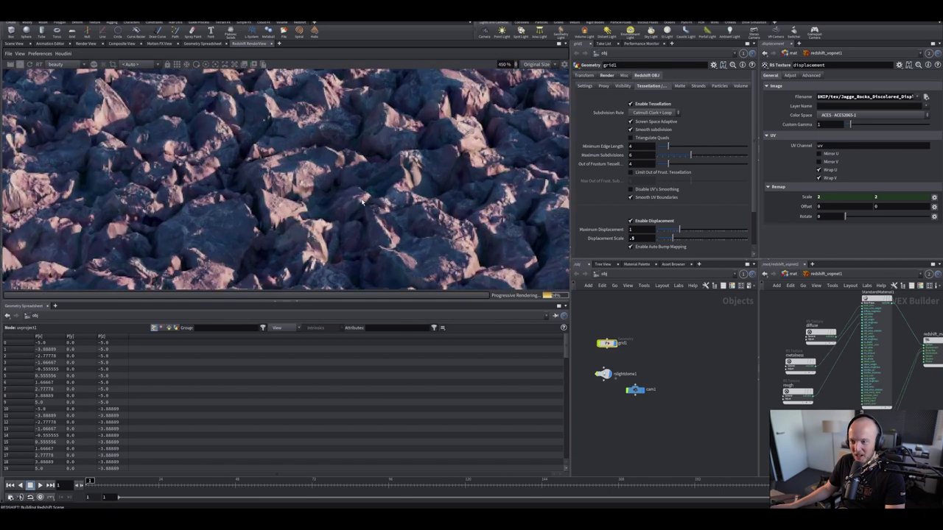
pyautogui.scroll(-5, 362, 202)
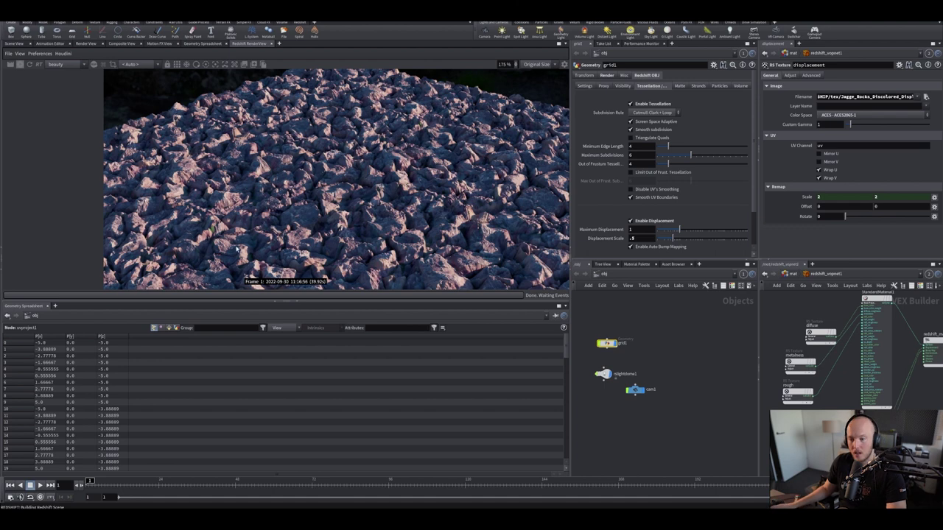
pyautogui.scroll(-5, 237, 251)
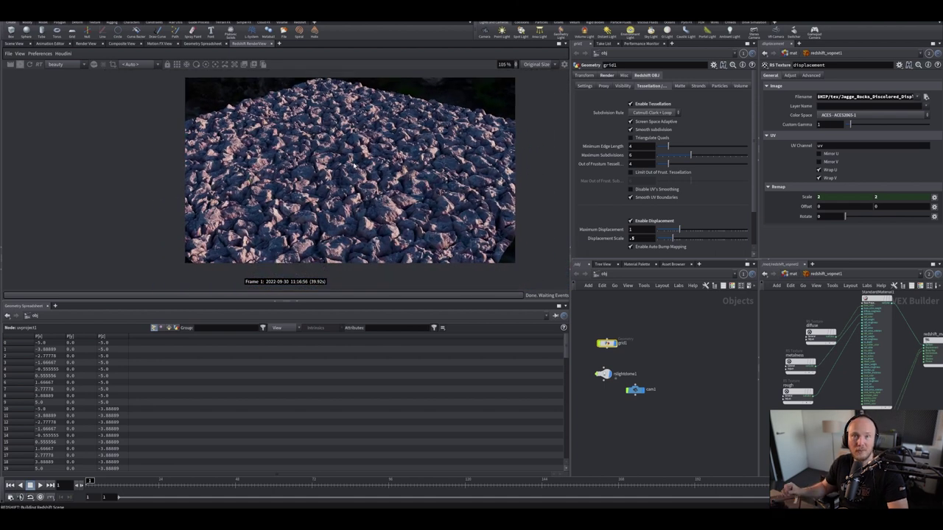